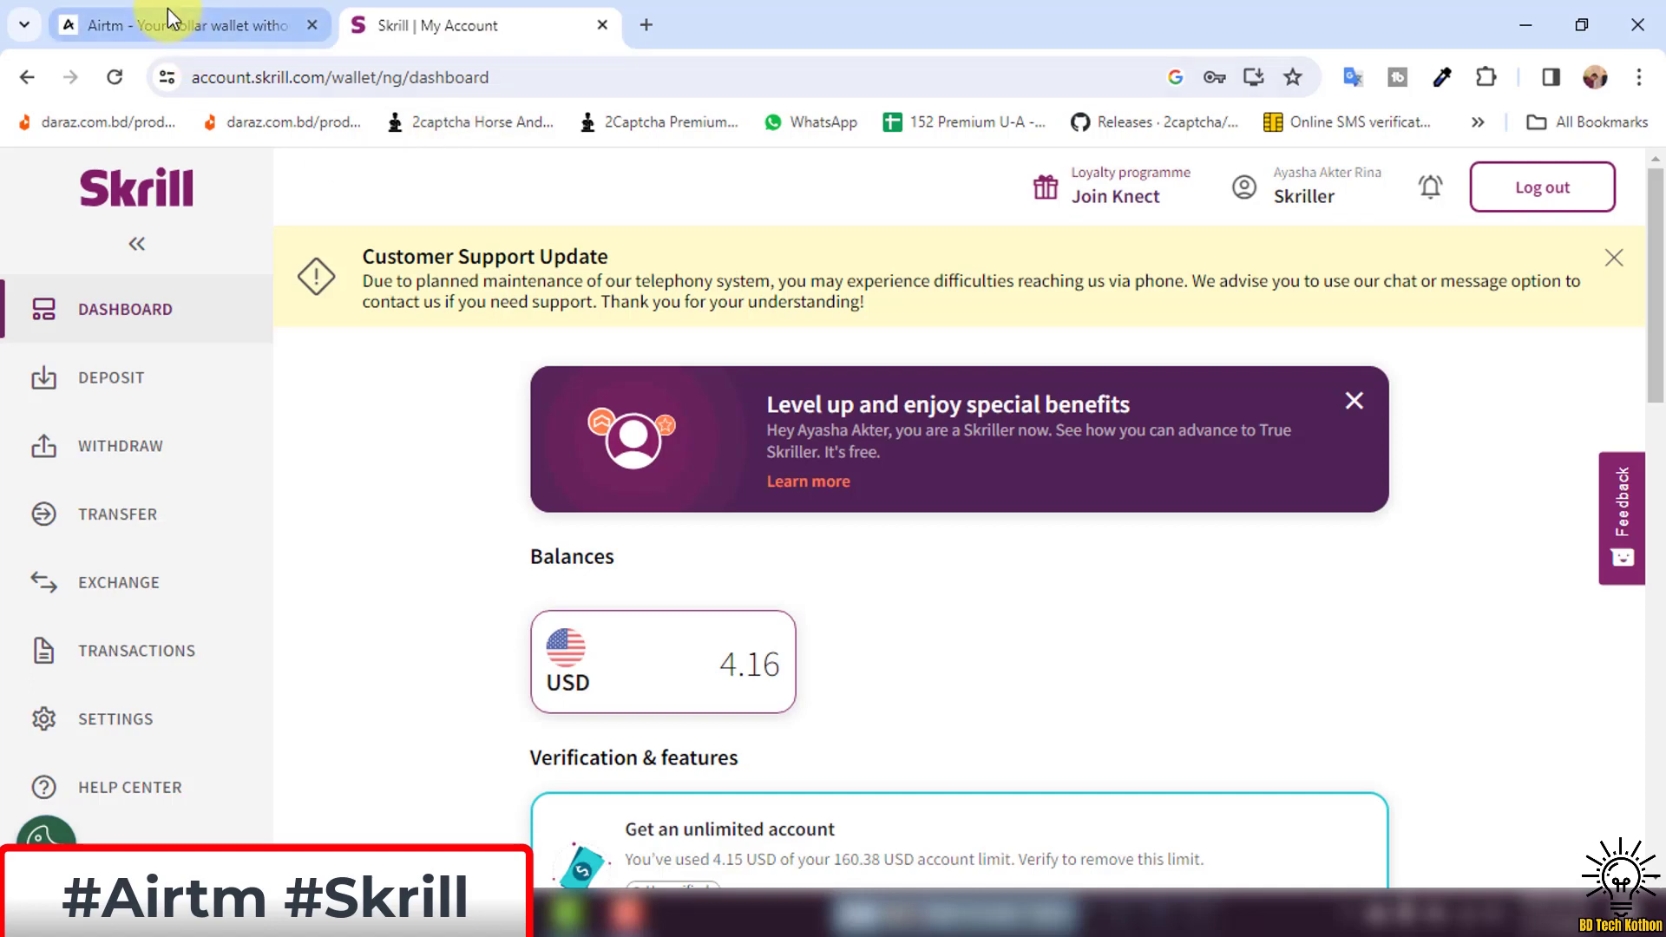
Switch from the Skrill dashboard to the Airtm wallet home page.
left_click(169, 25)
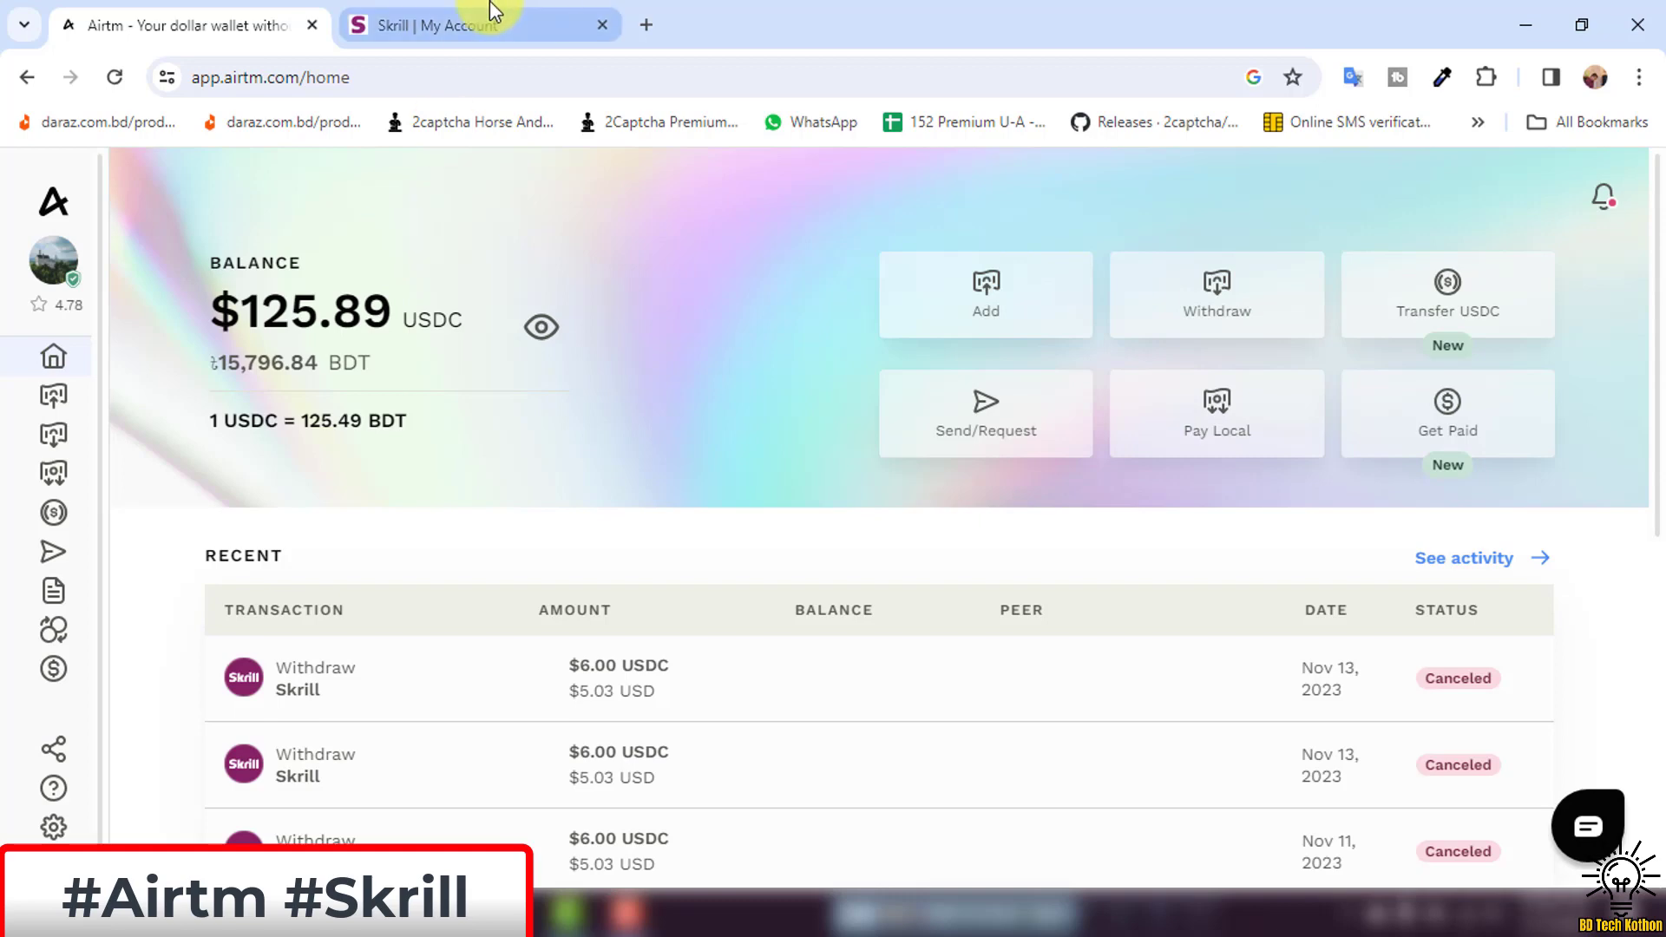
left_click(472, 23)
left_click(167, 16)
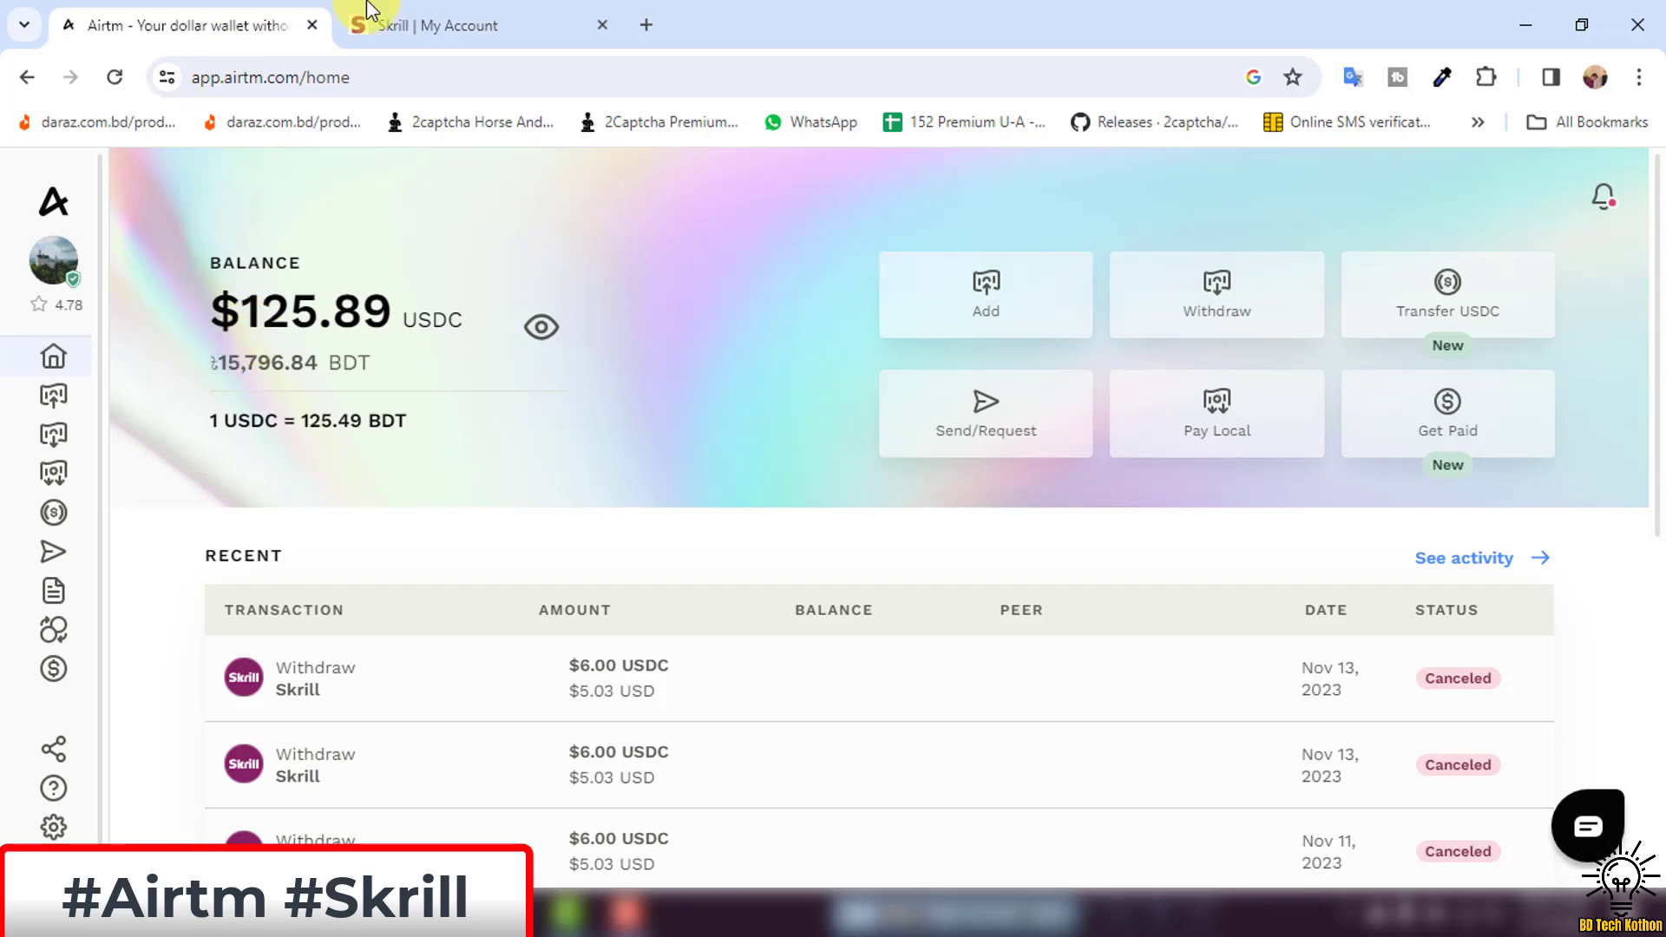
left_click(382, 26)
left_click(182, 22)
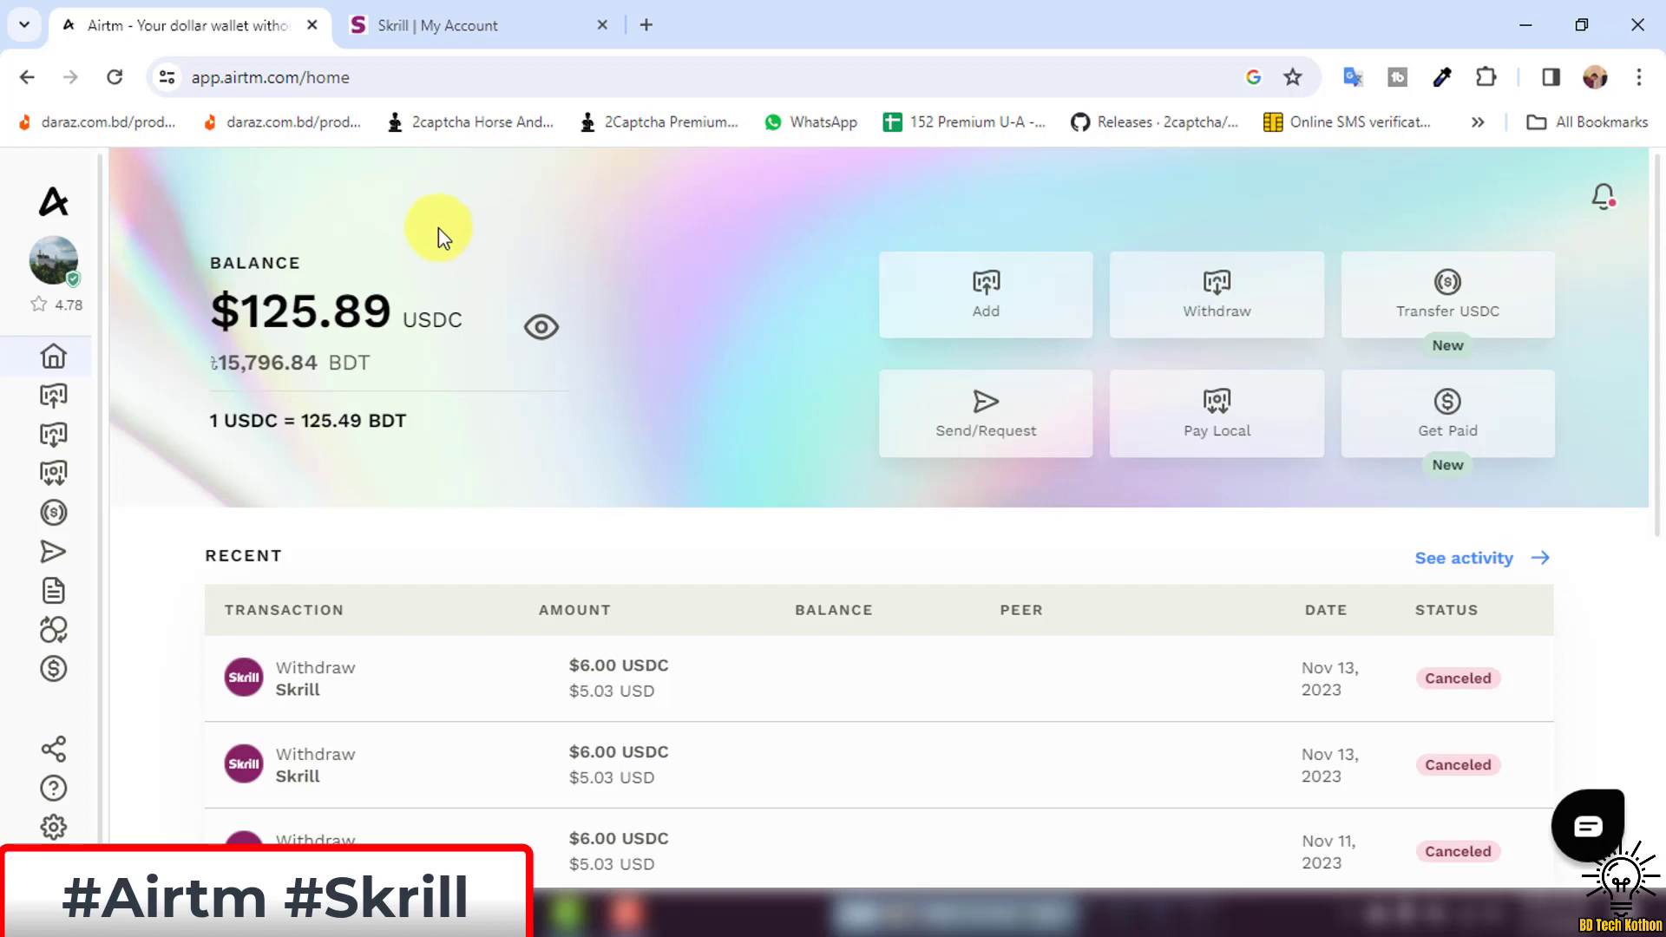
left_click(473, 13)
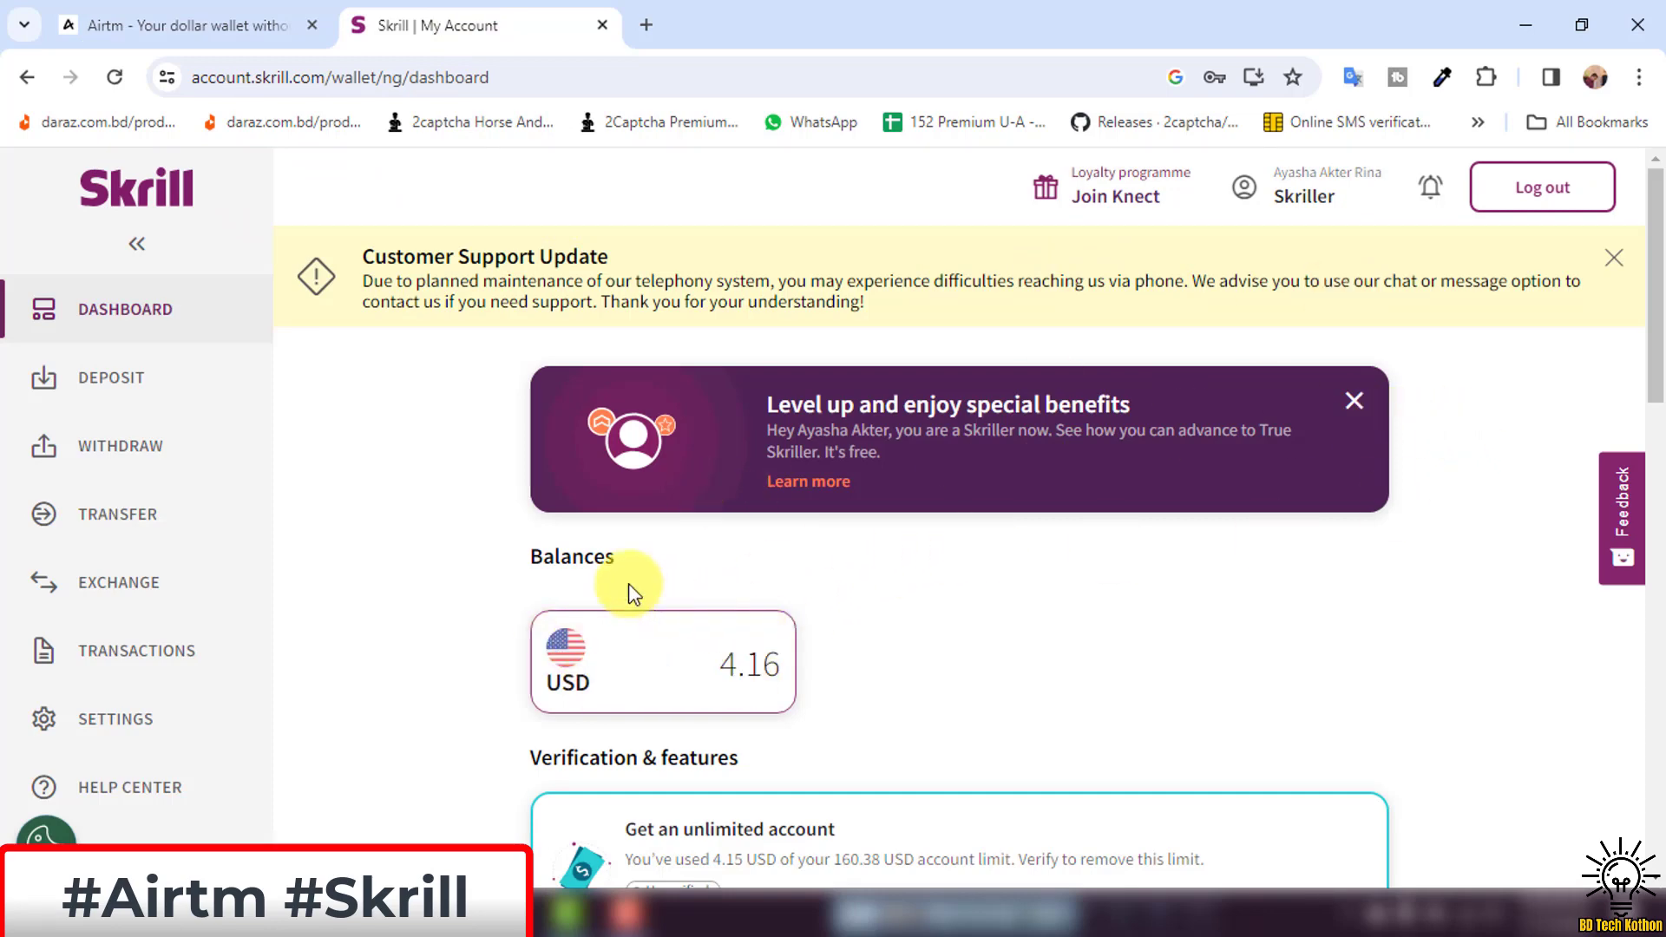
left_click(161, 21)
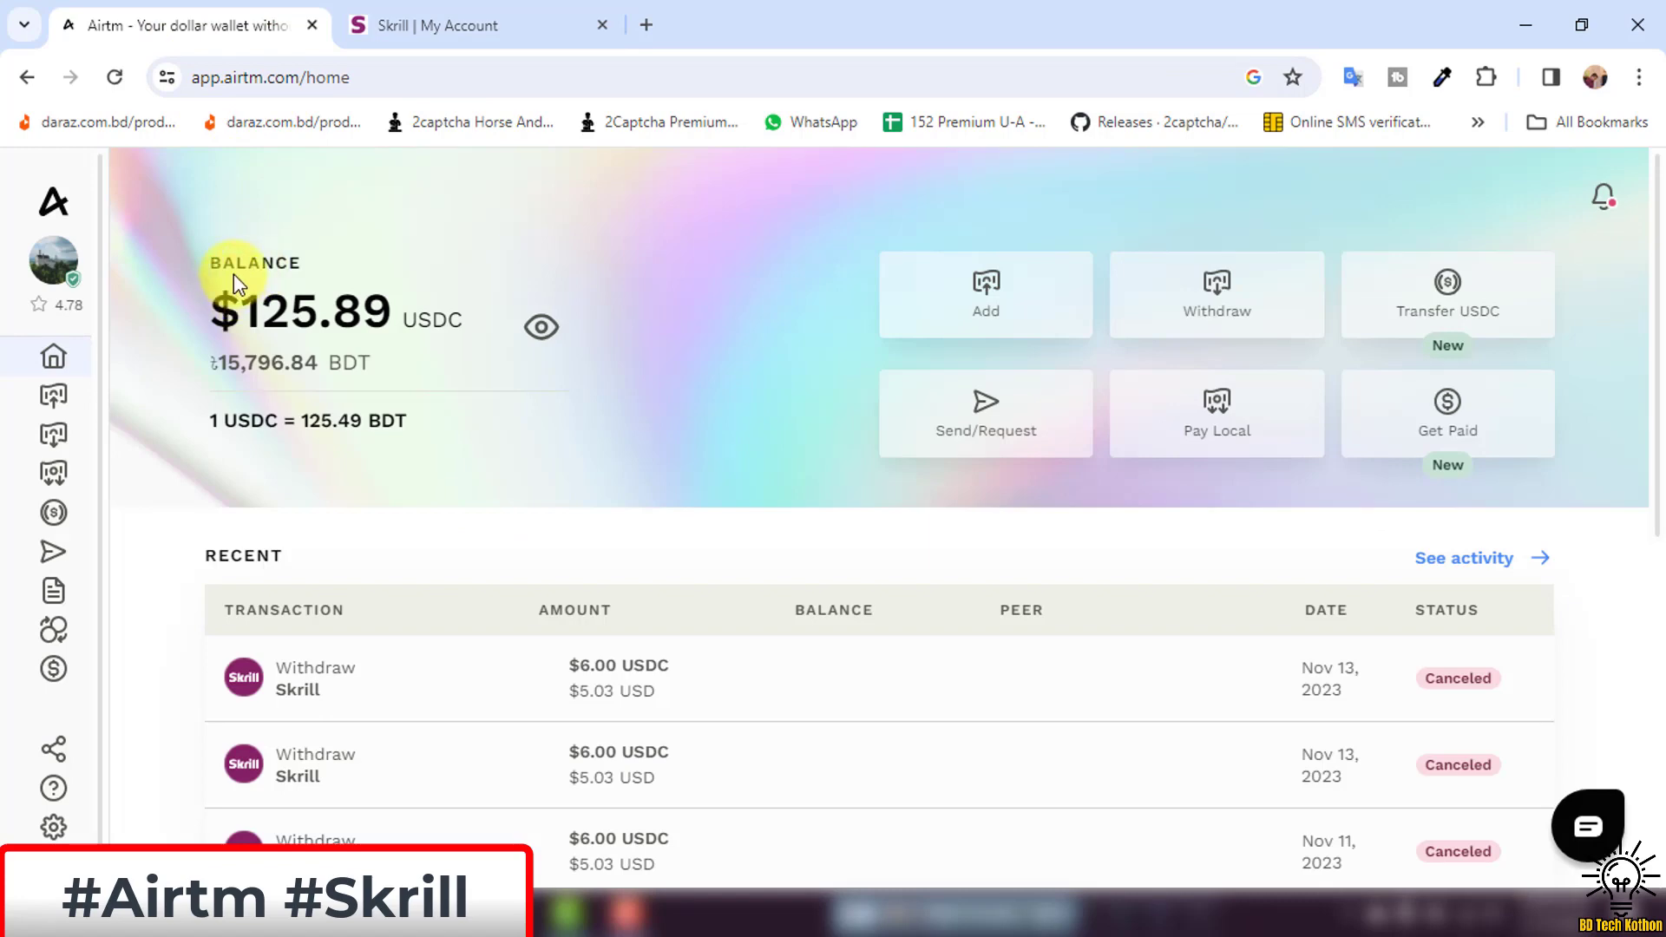
mouse_move(52, 387)
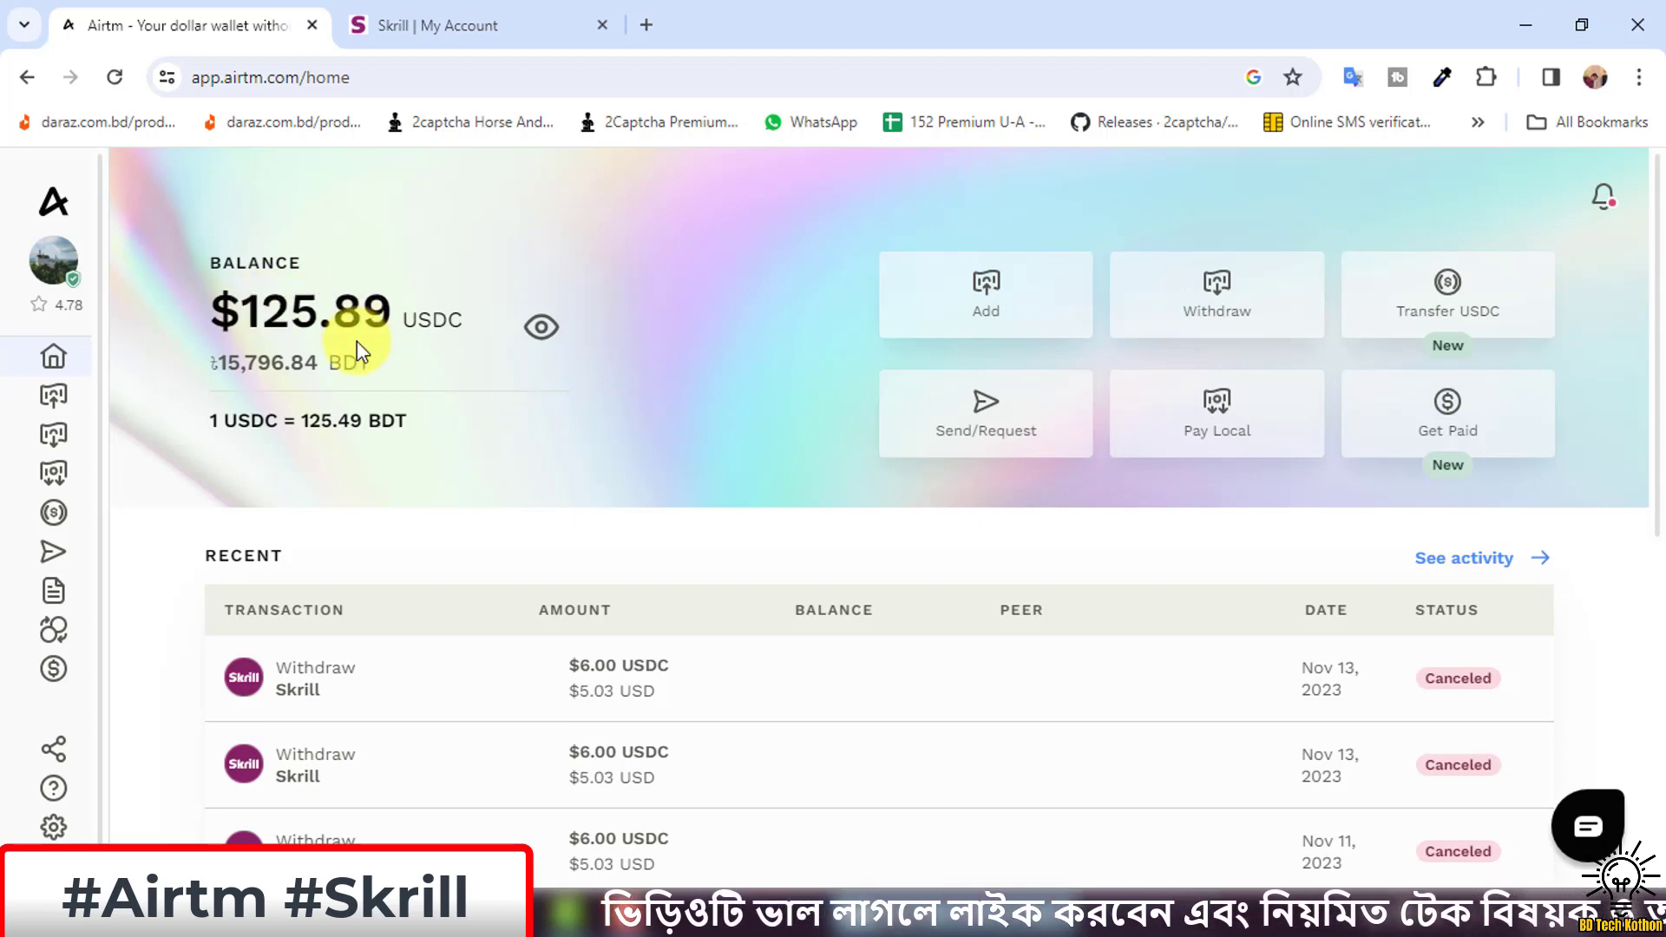
mouse_move(74, 420)
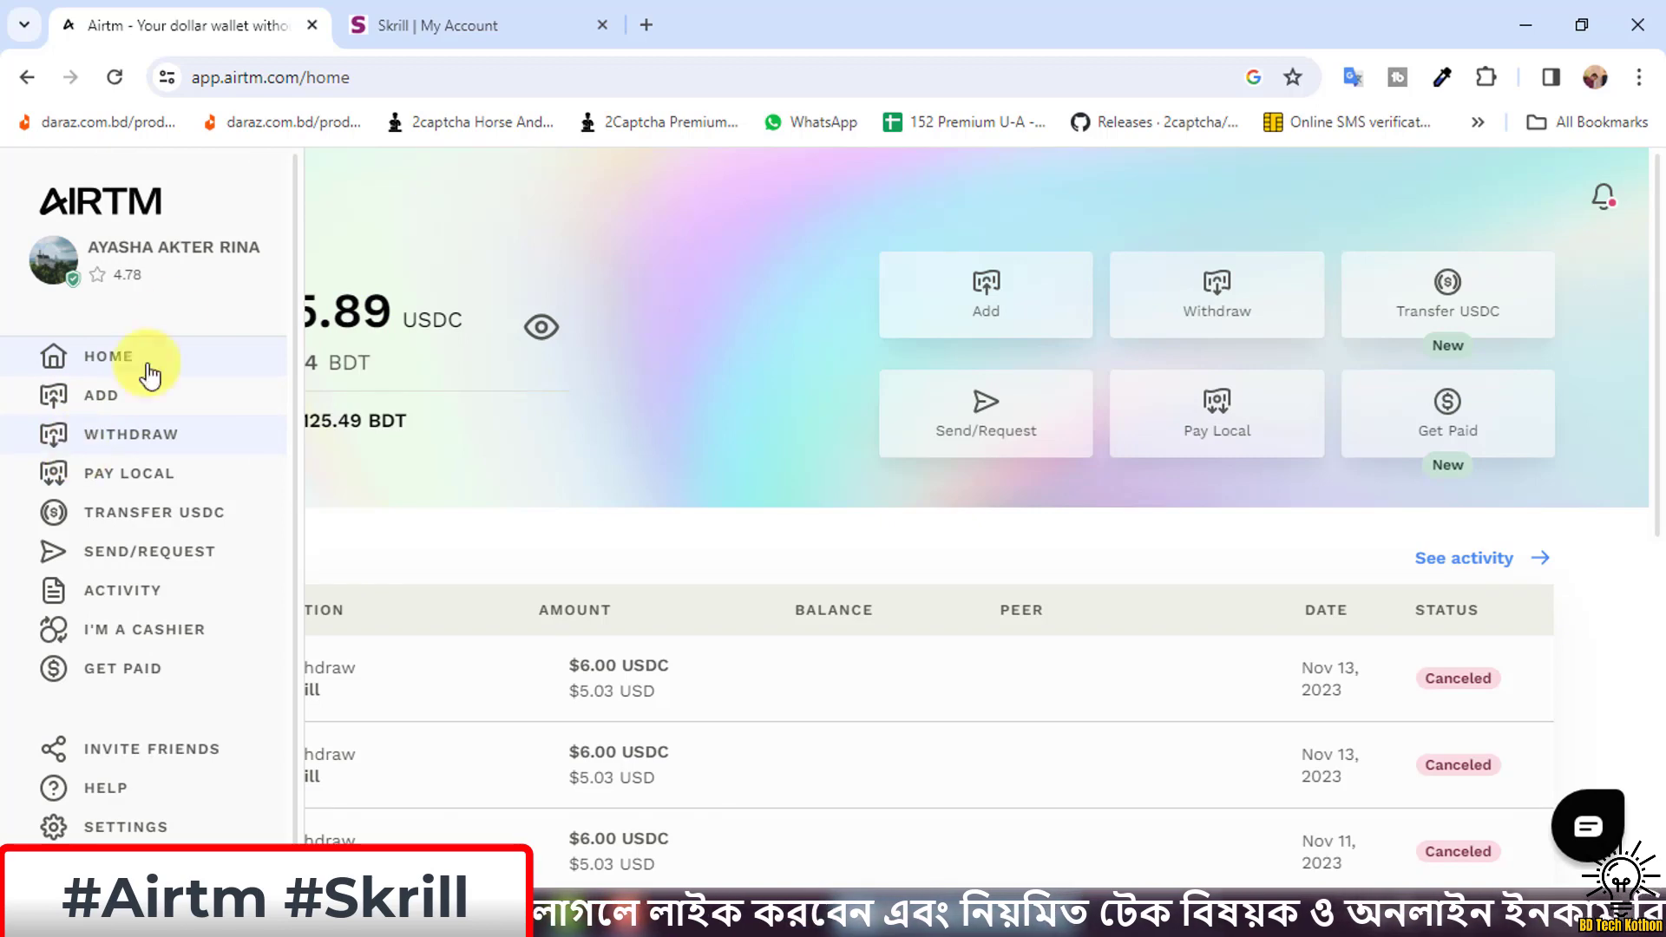
left_click(402, 22)
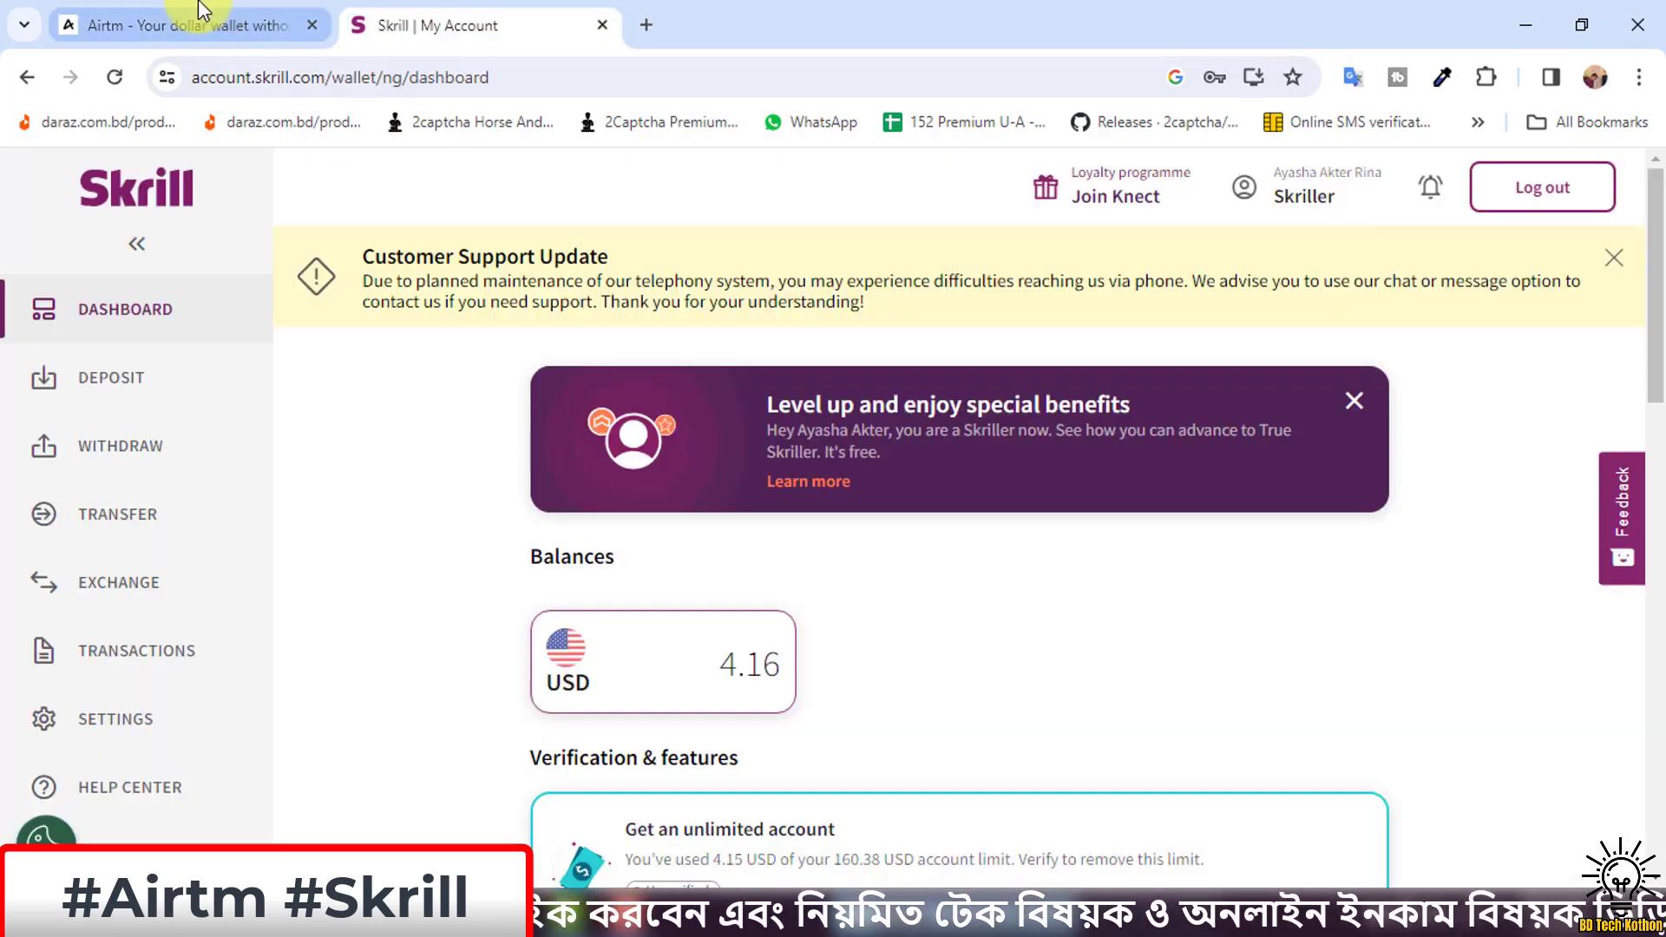
left_click(202, 18)
mouse_move(44, 435)
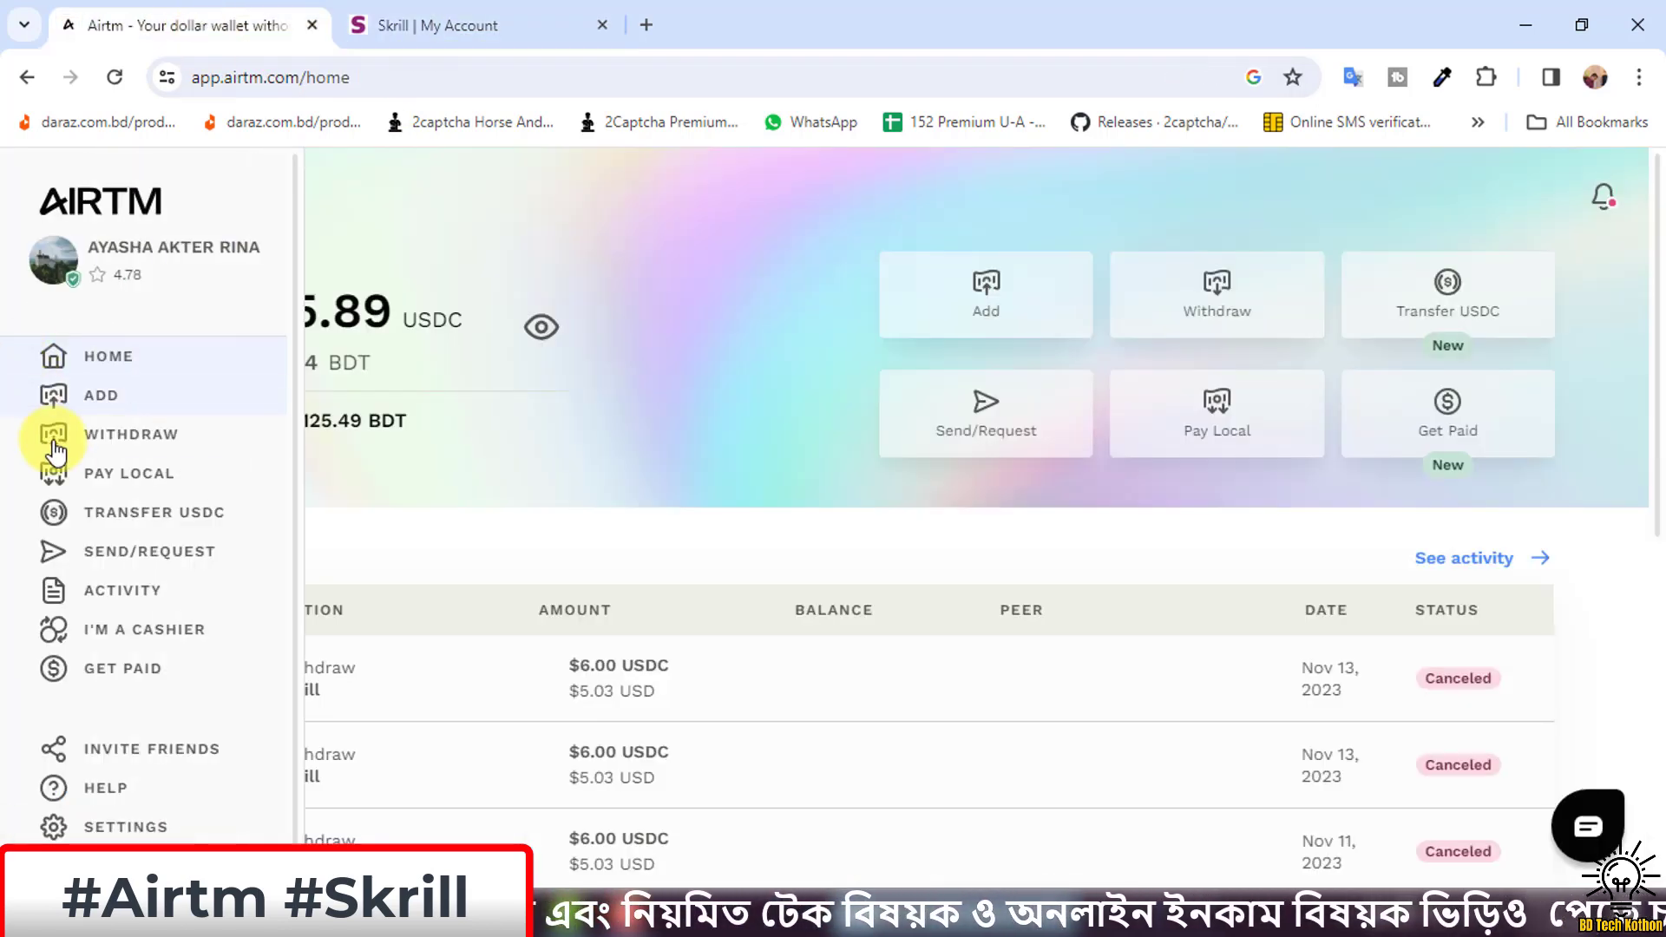
Go to Airtm Settings and show the saved Payment Methods list.
left_click(118, 831)
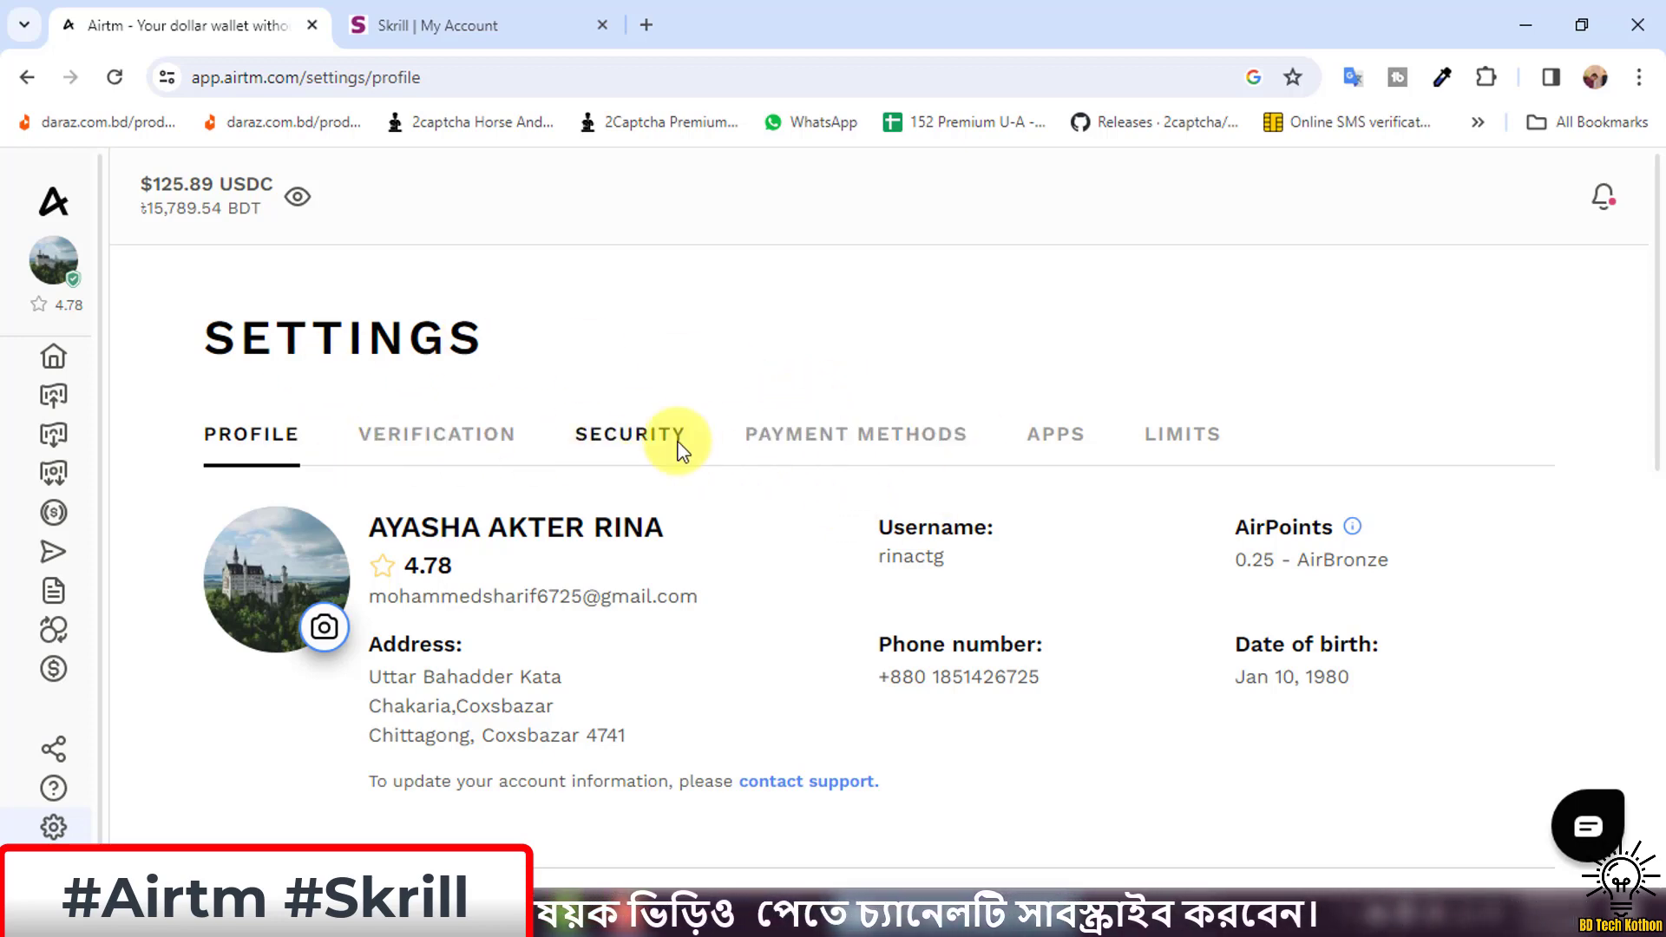
left_click(863, 438)
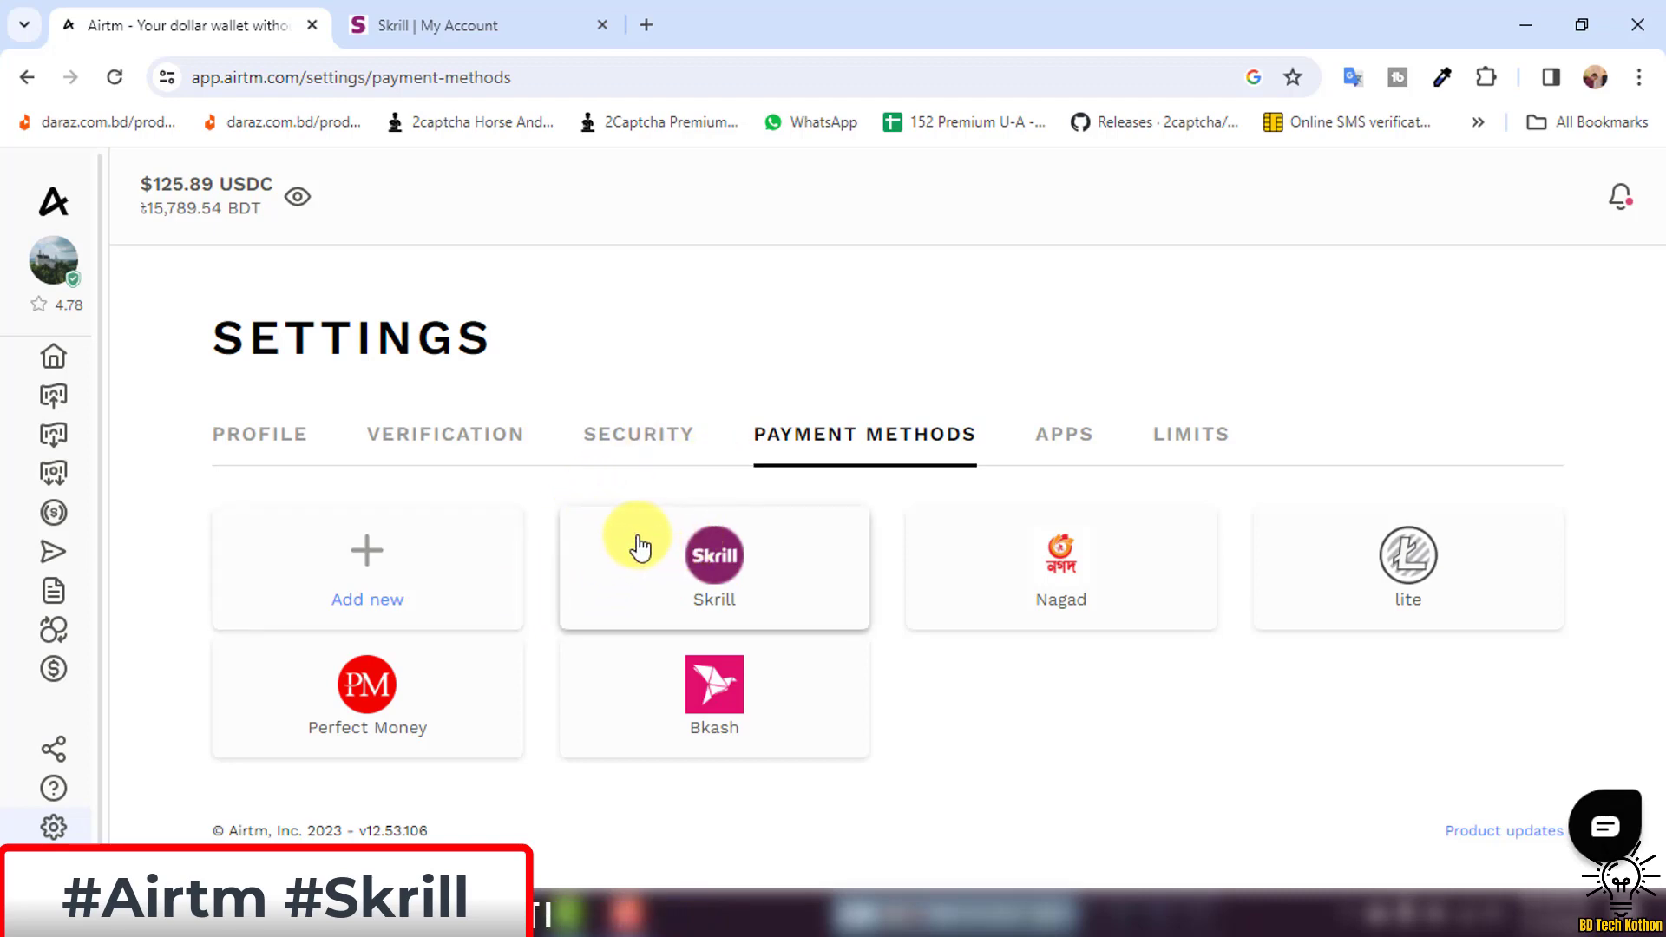
Search 'skrill' under Add new, view the saved Skrill method, then go to Skrill dashboard.
left_click(387, 586)
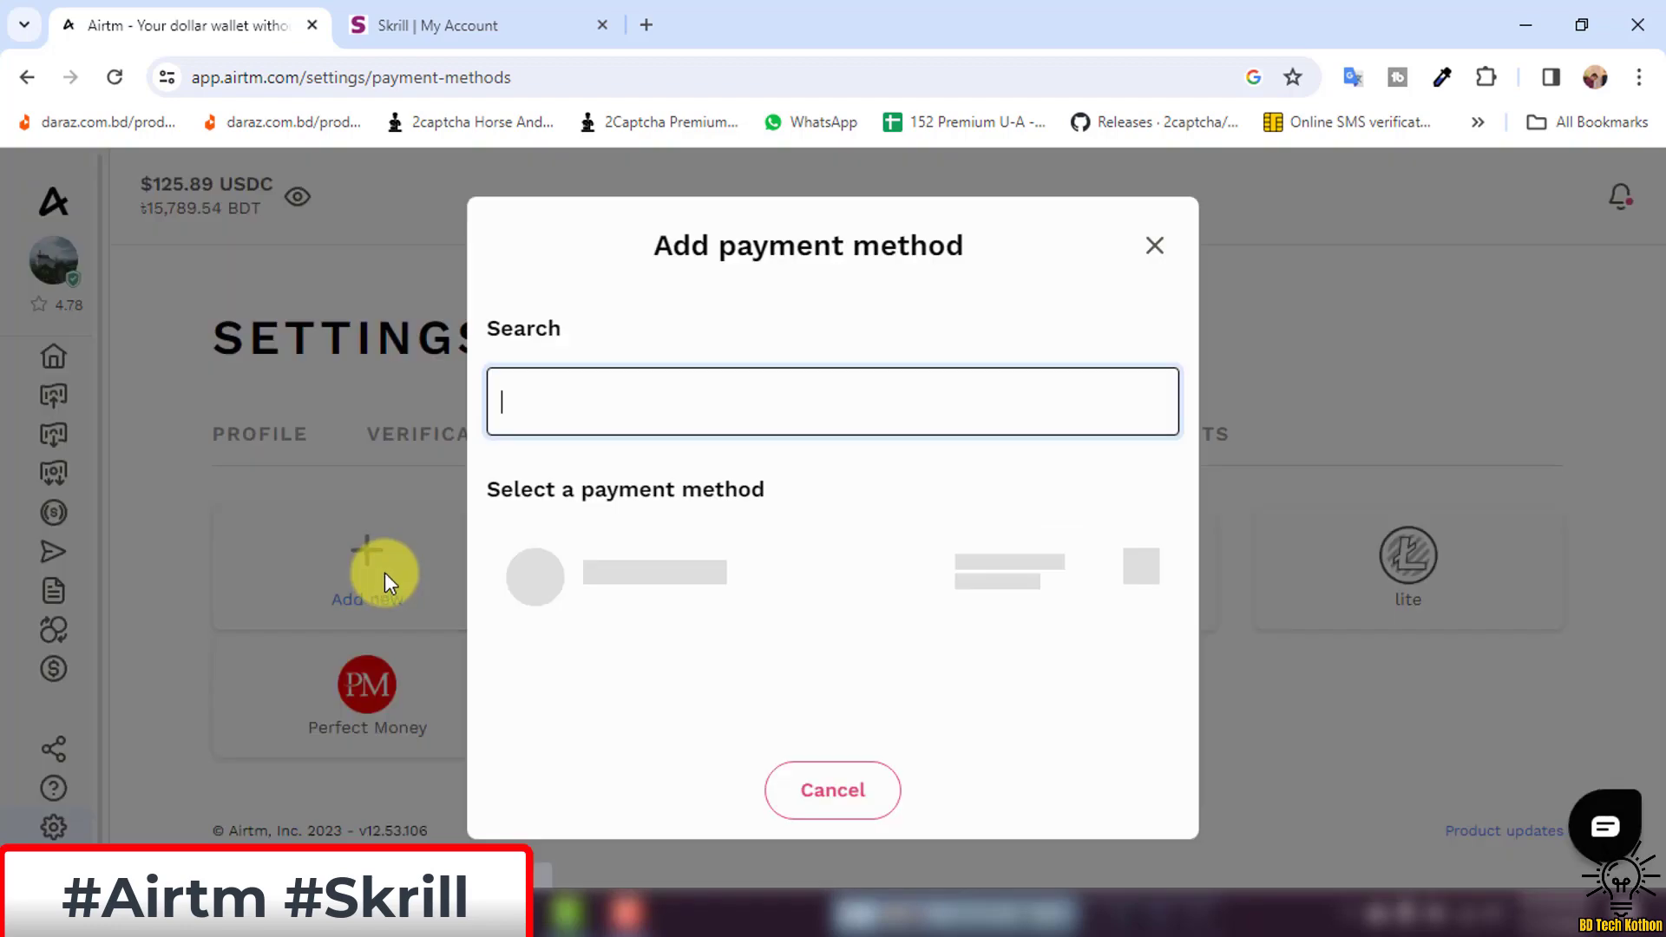
left_click(655, 398)
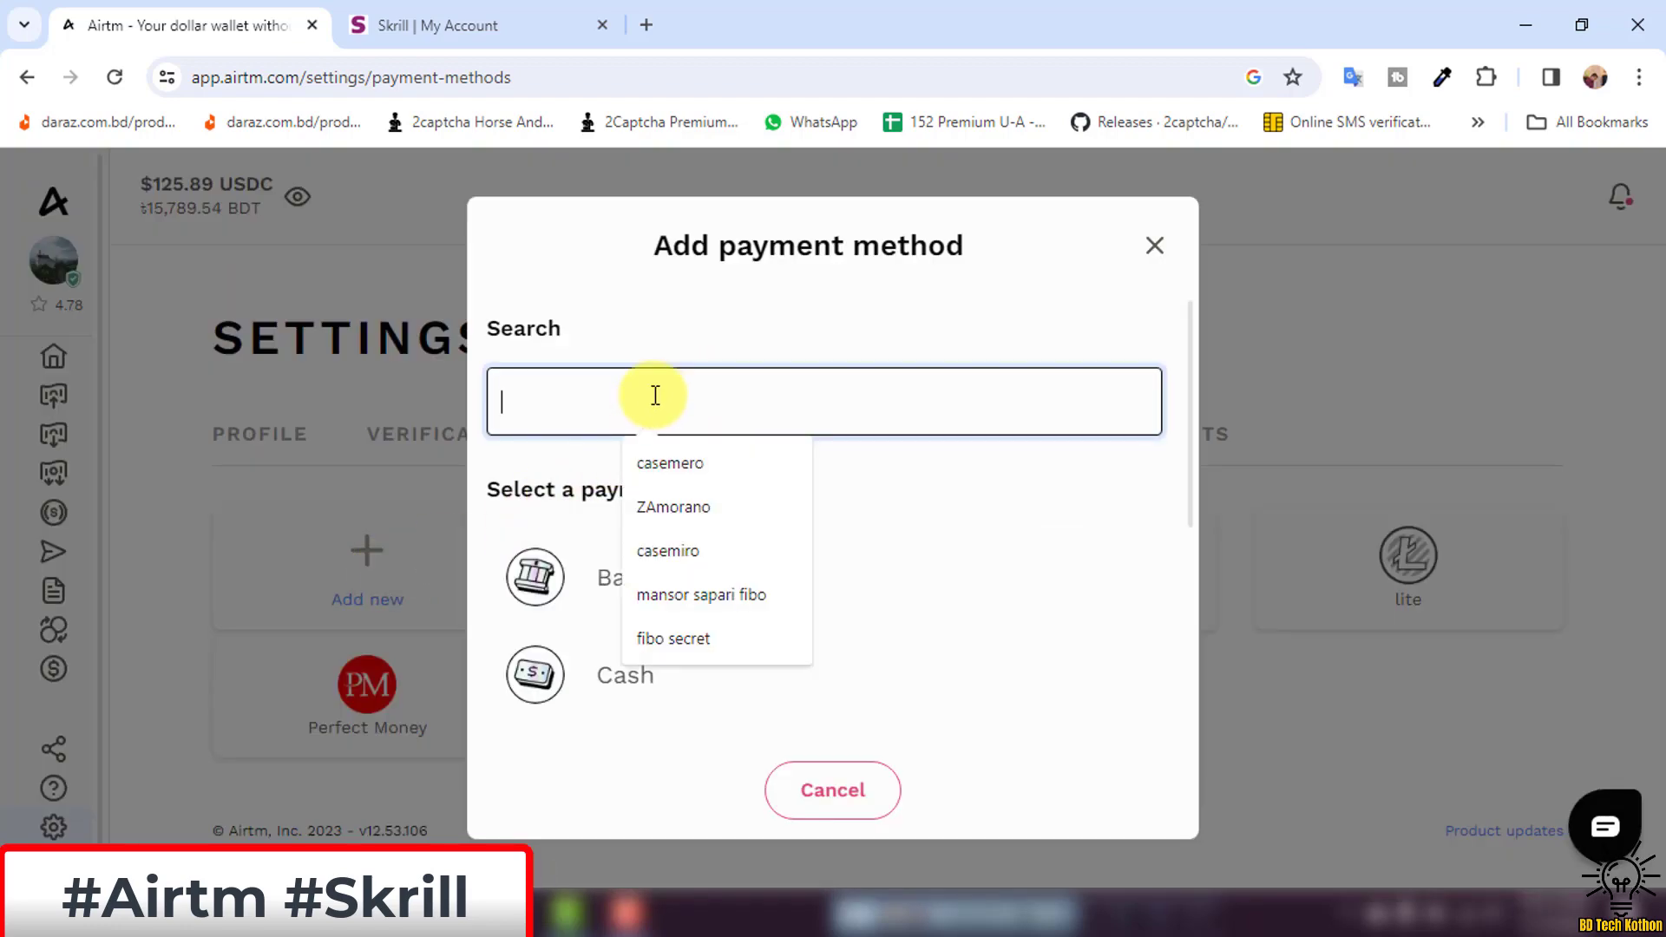
type("skrill")
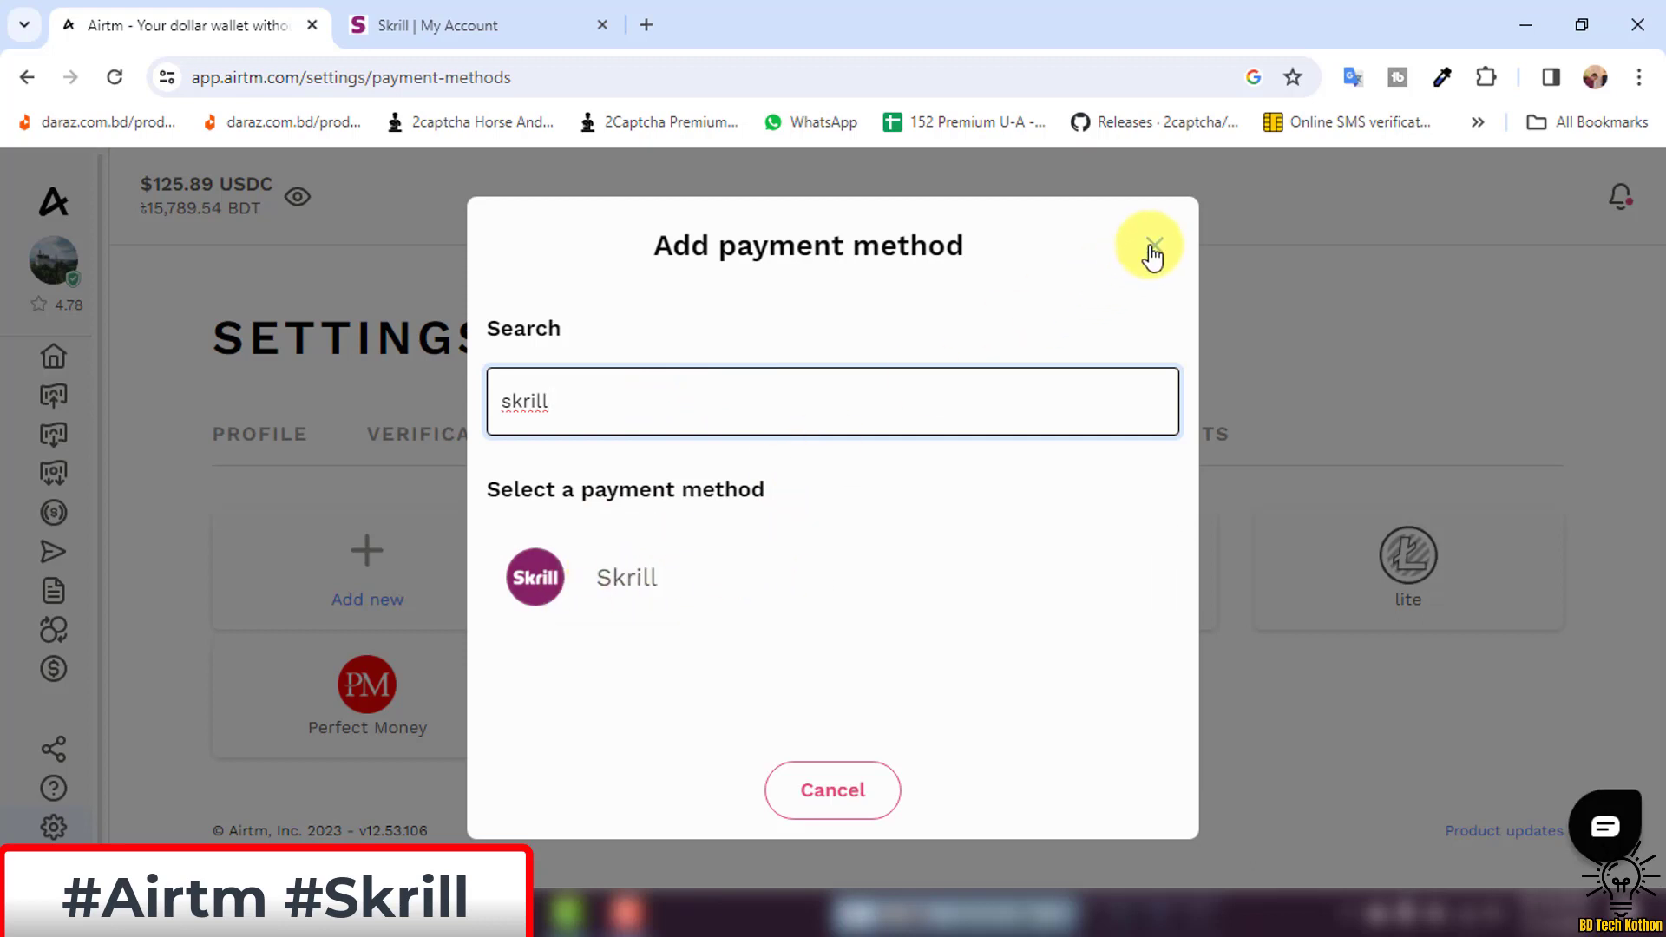
left_click(846, 565)
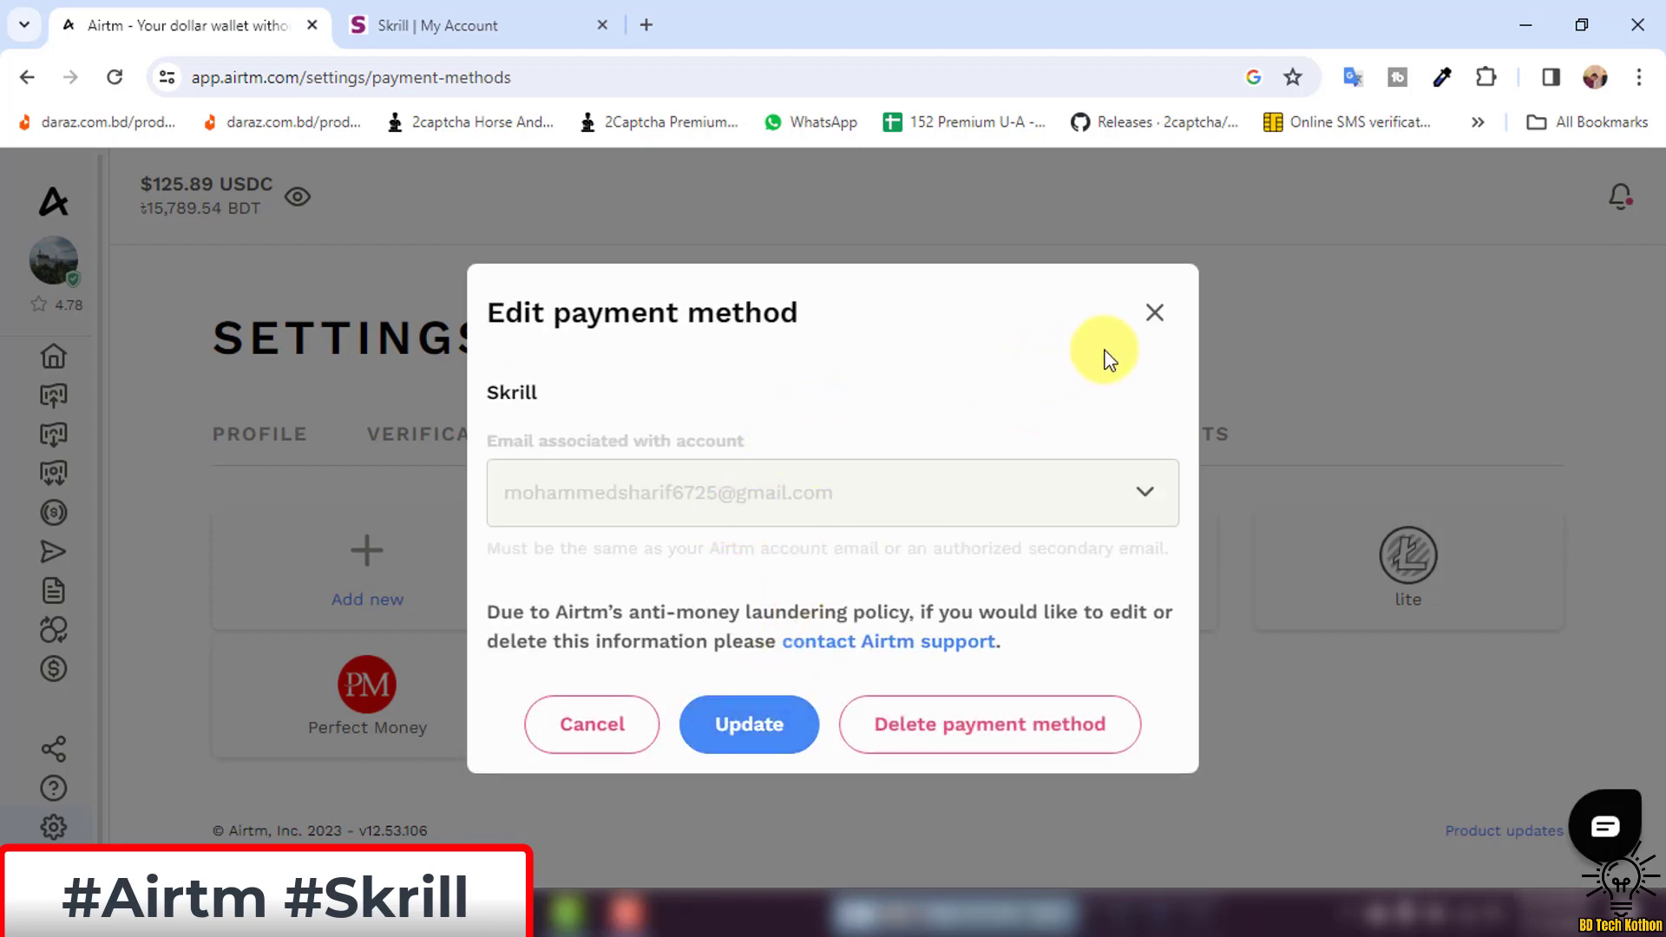
left_click(1155, 319)
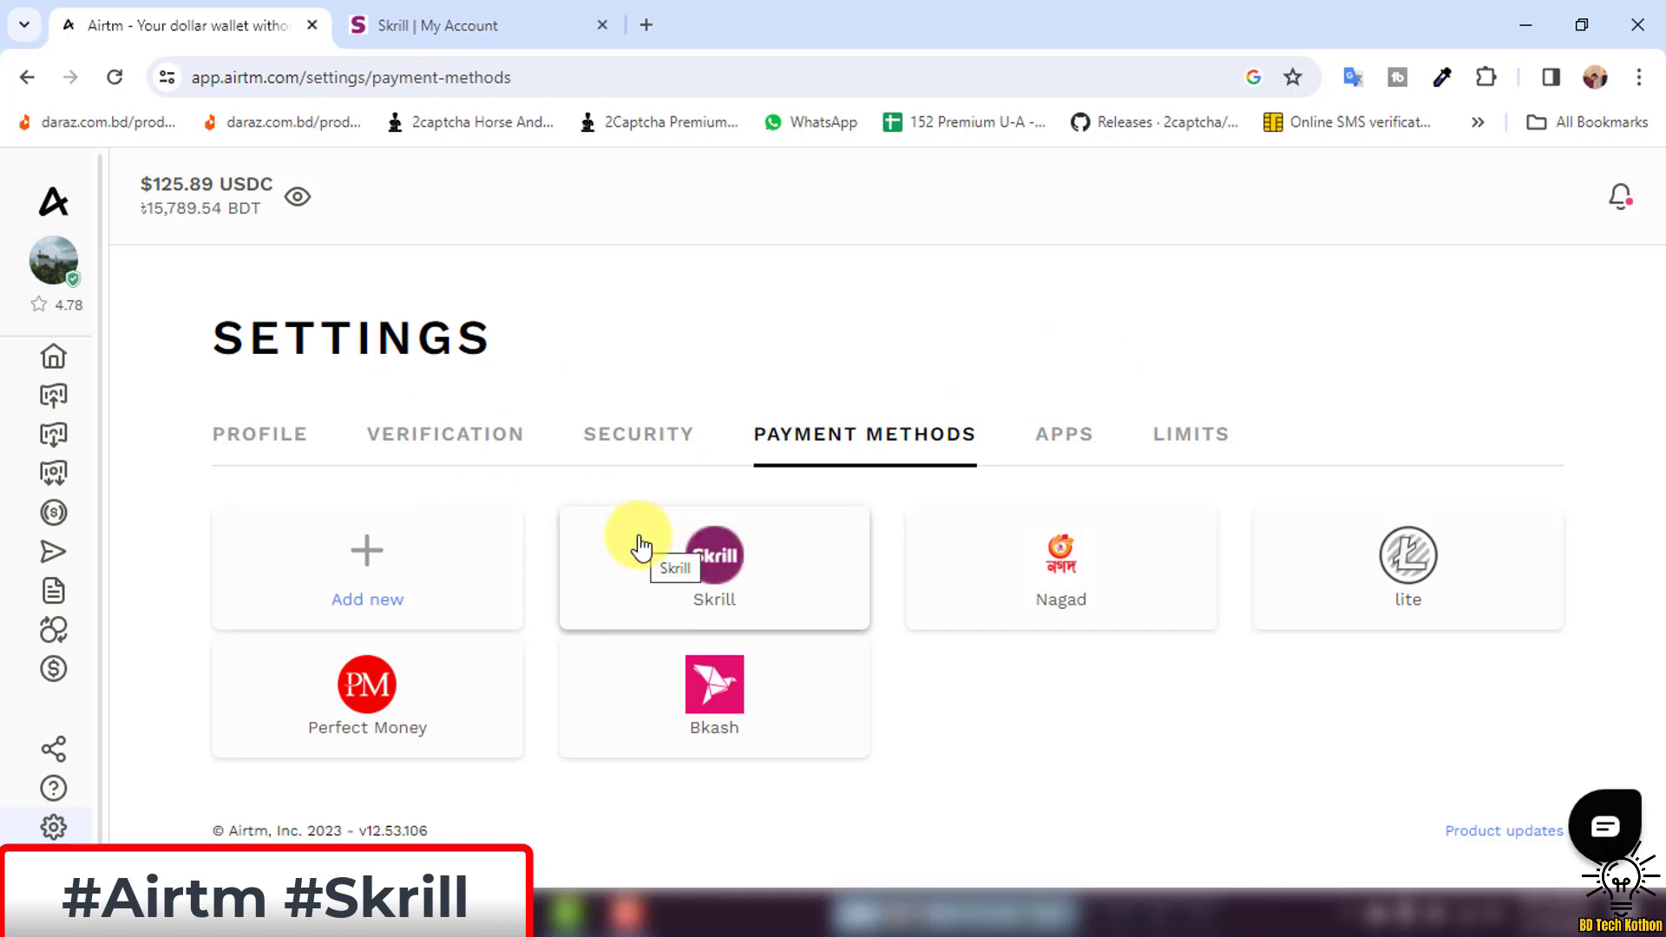
left_click(453, 25)
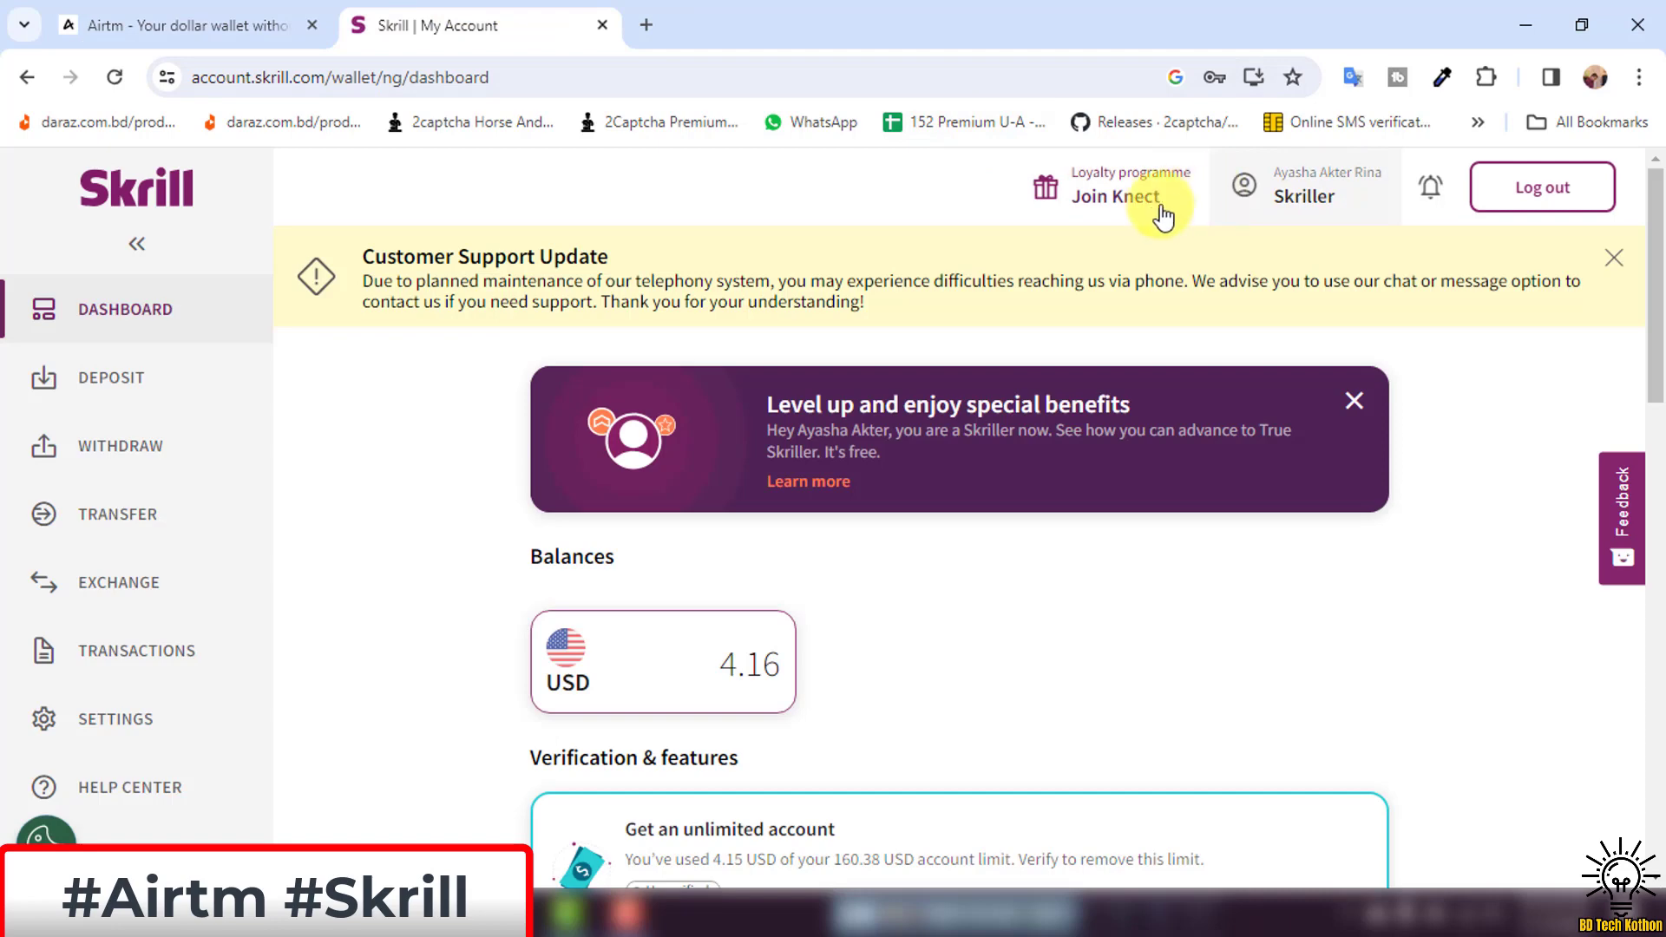
left_click(1306, 197)
left_click_drag(1269, 291, 1510, 286)
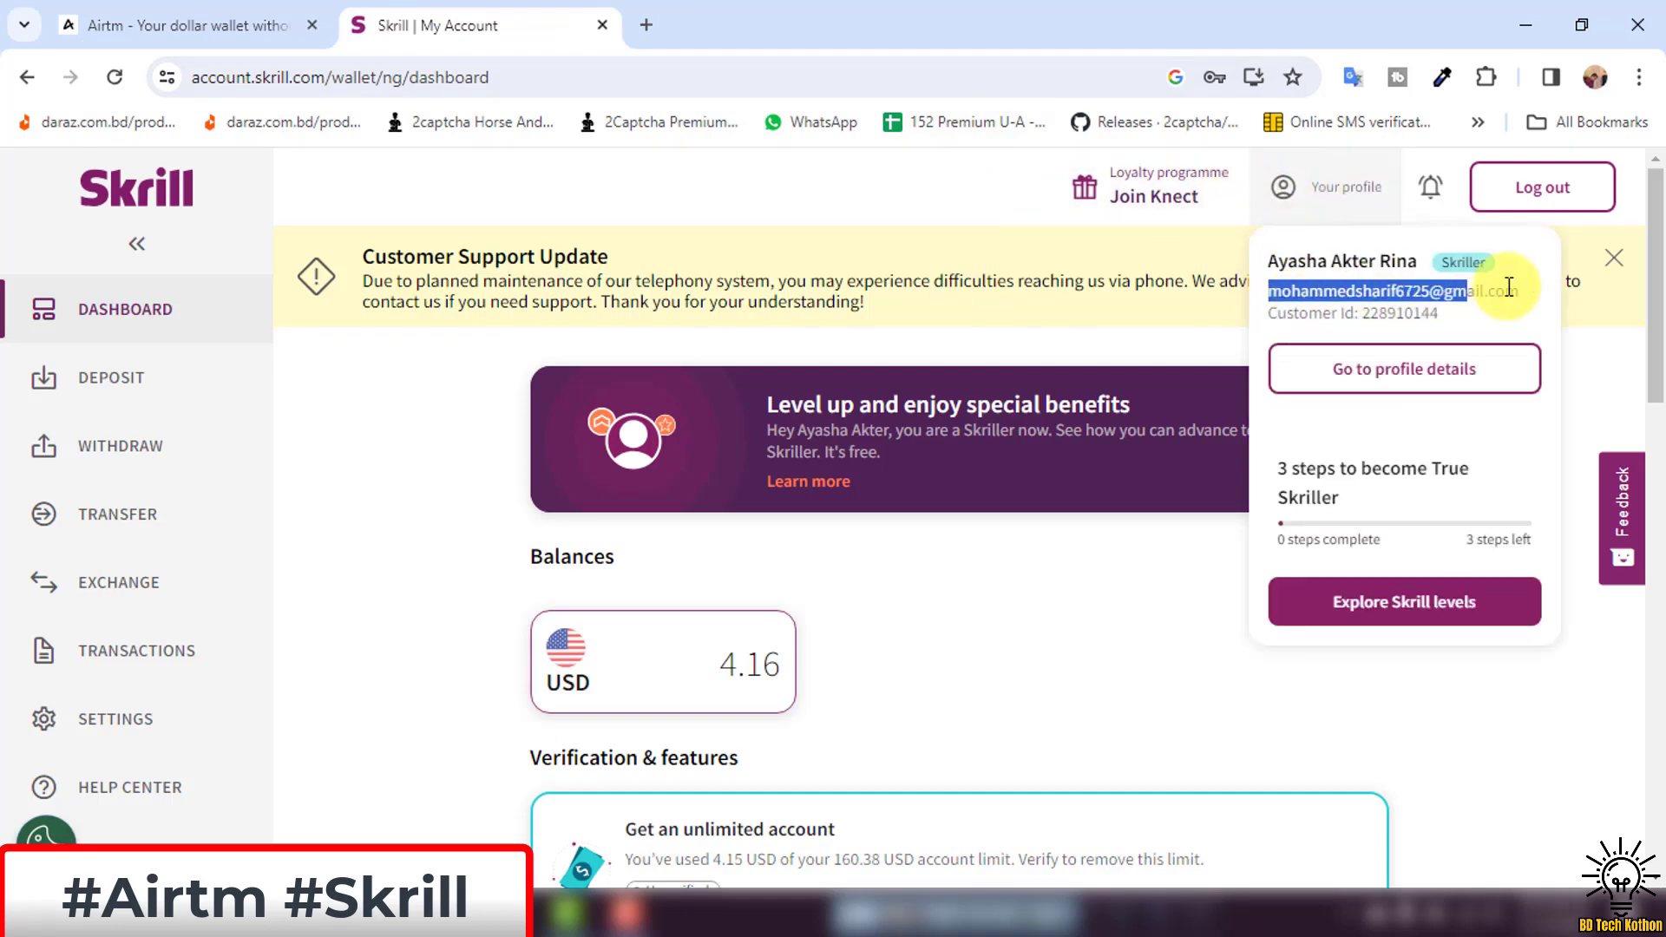
left_click(1303, 184)
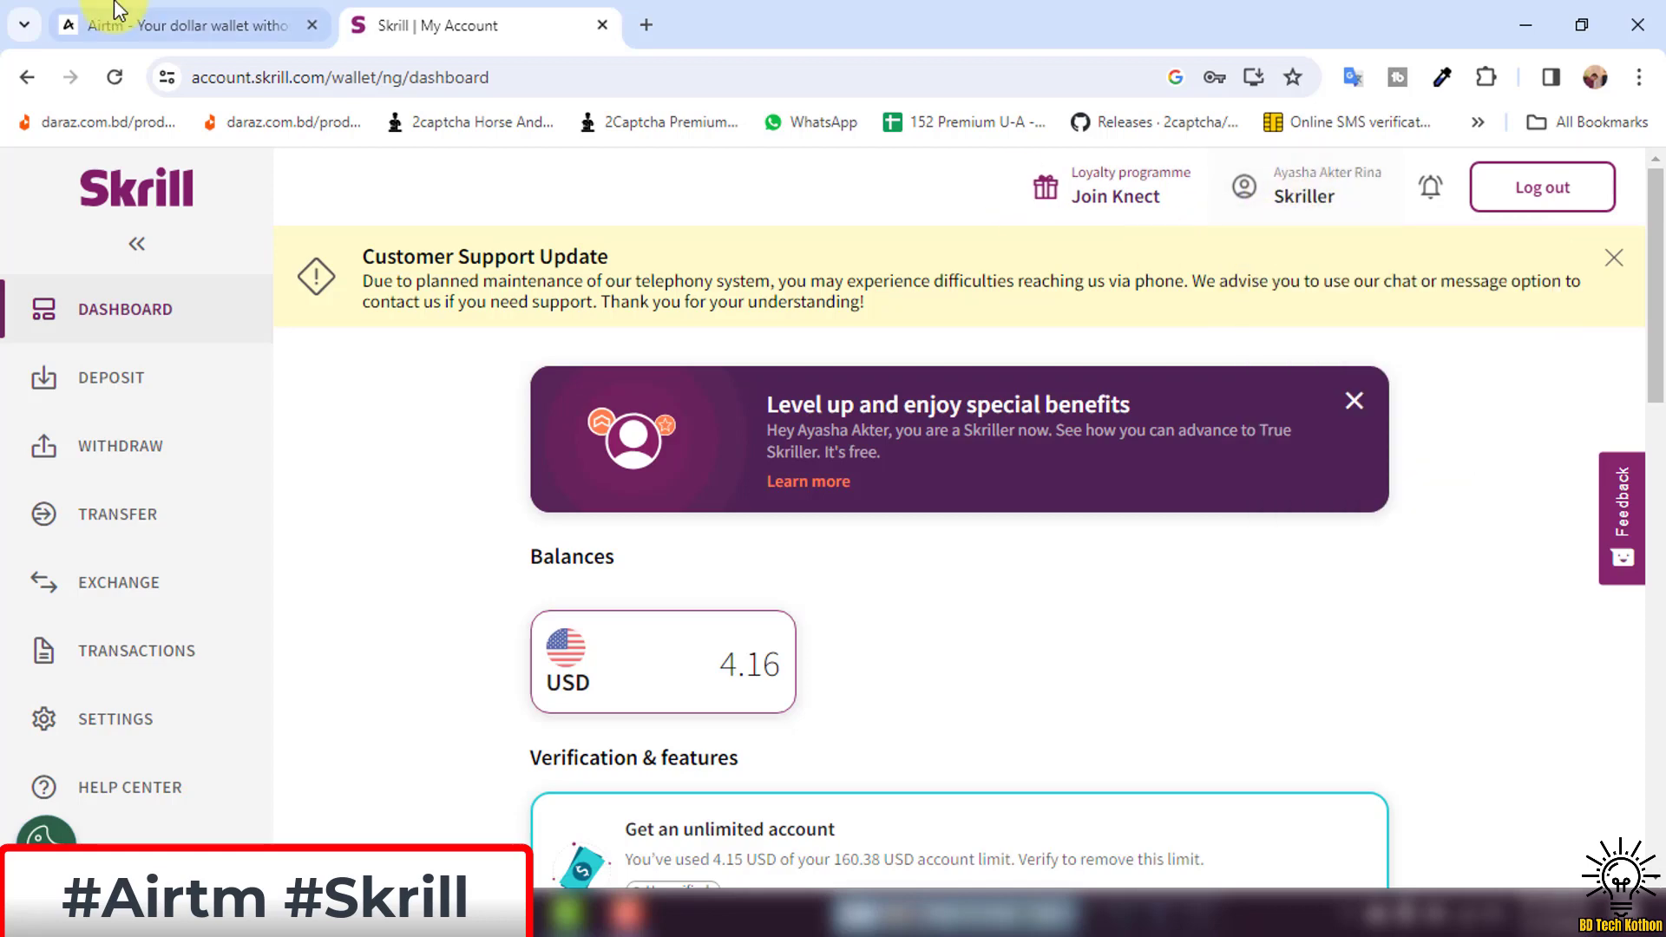
left_click(117, 11)
Open the saved Skrill method, check its linked email, and close it unchanged.
left_click(707, 553)
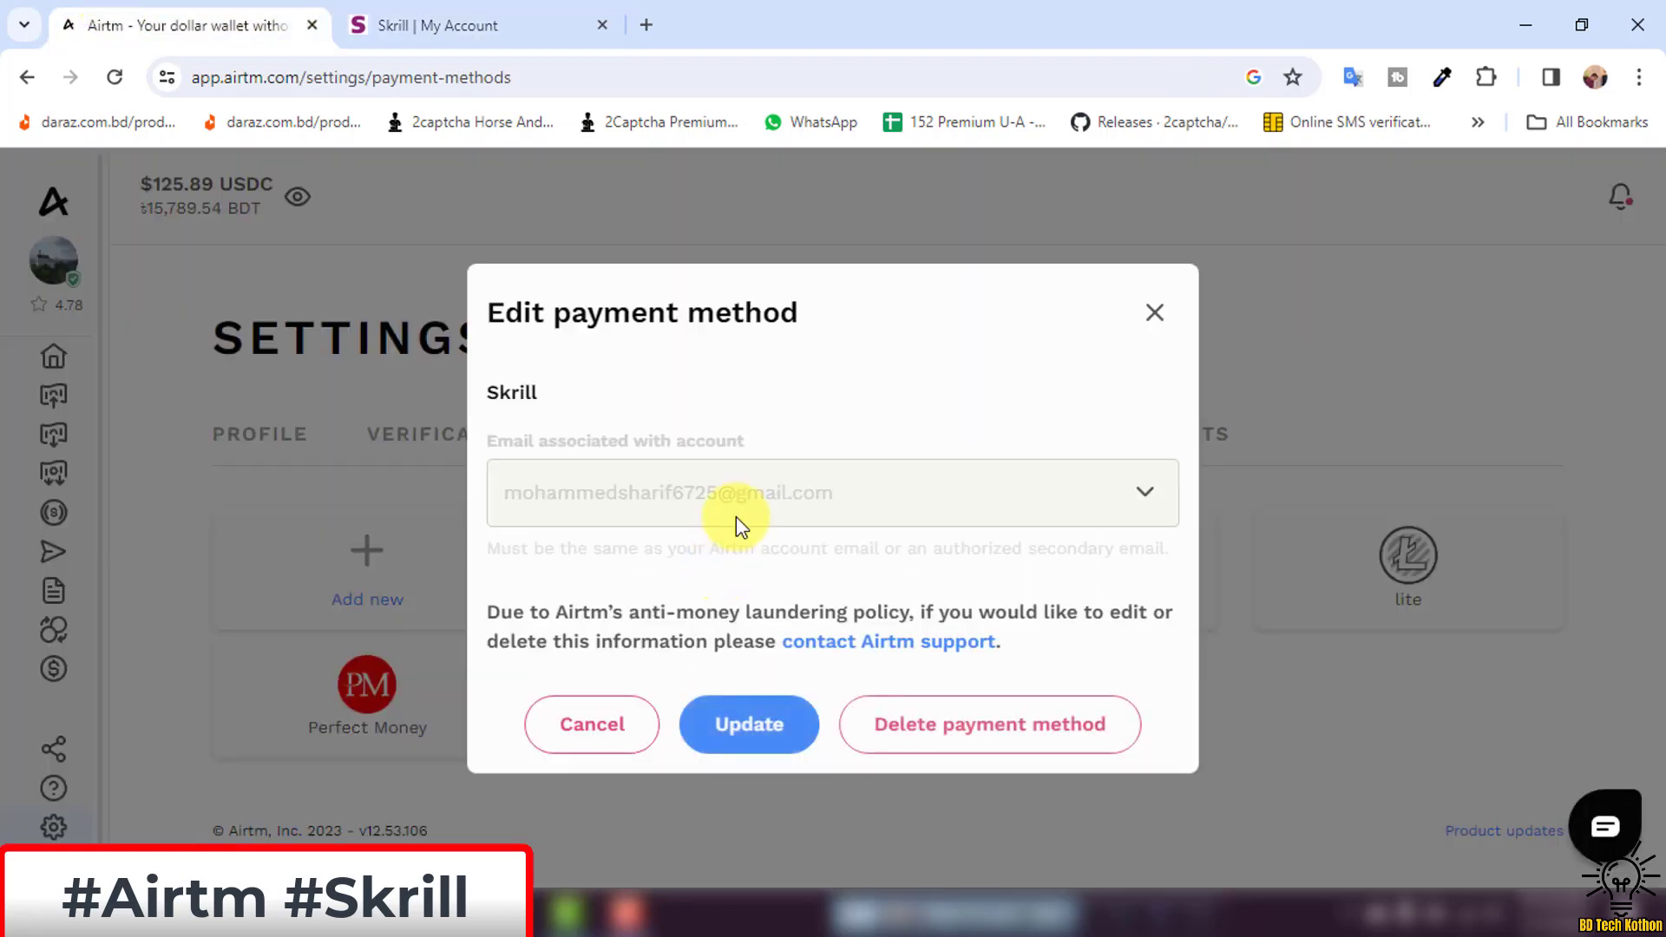
left_click_drag(500, 493, 786, 491)
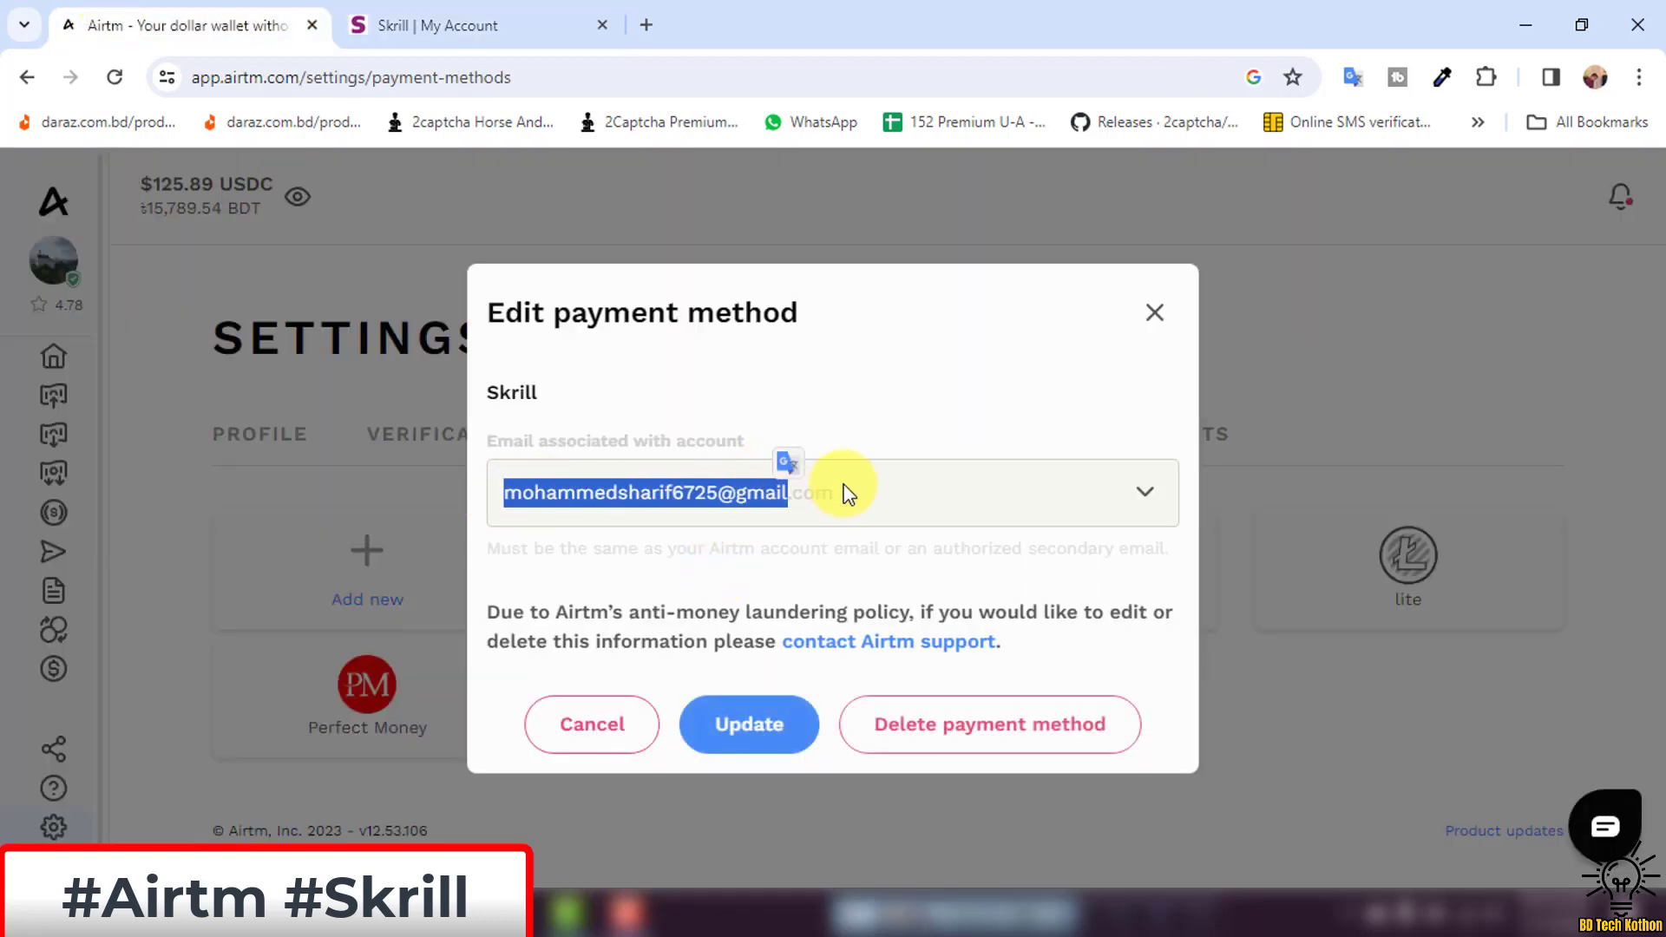
left_click(934, 376)
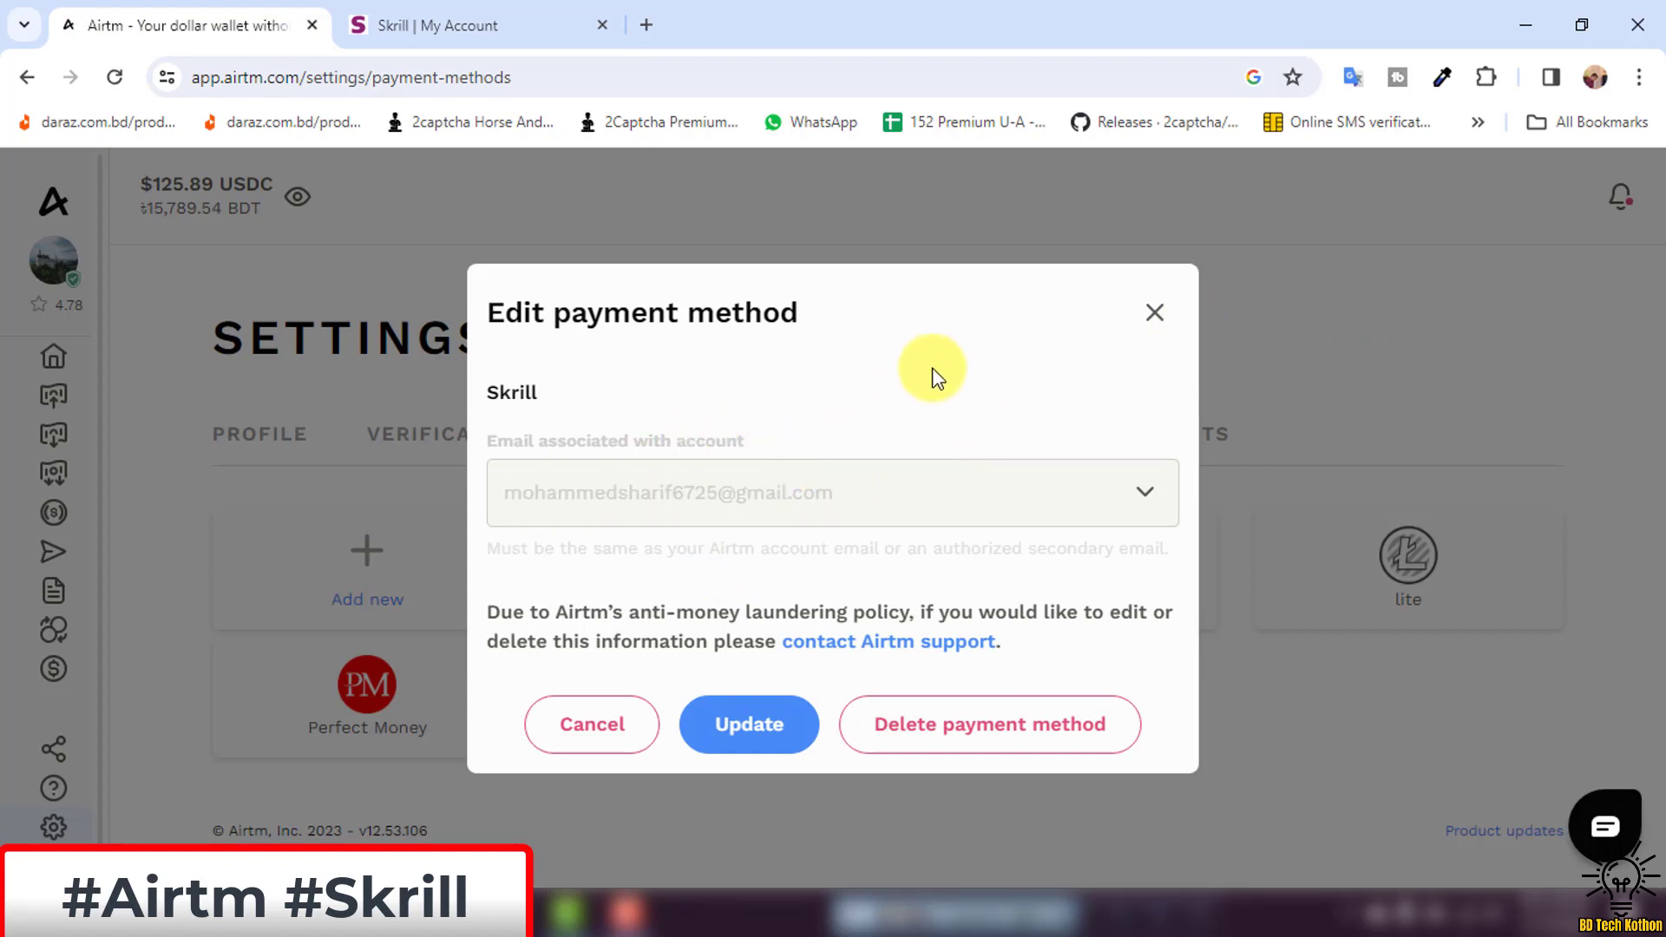
left_click(1157, 314)
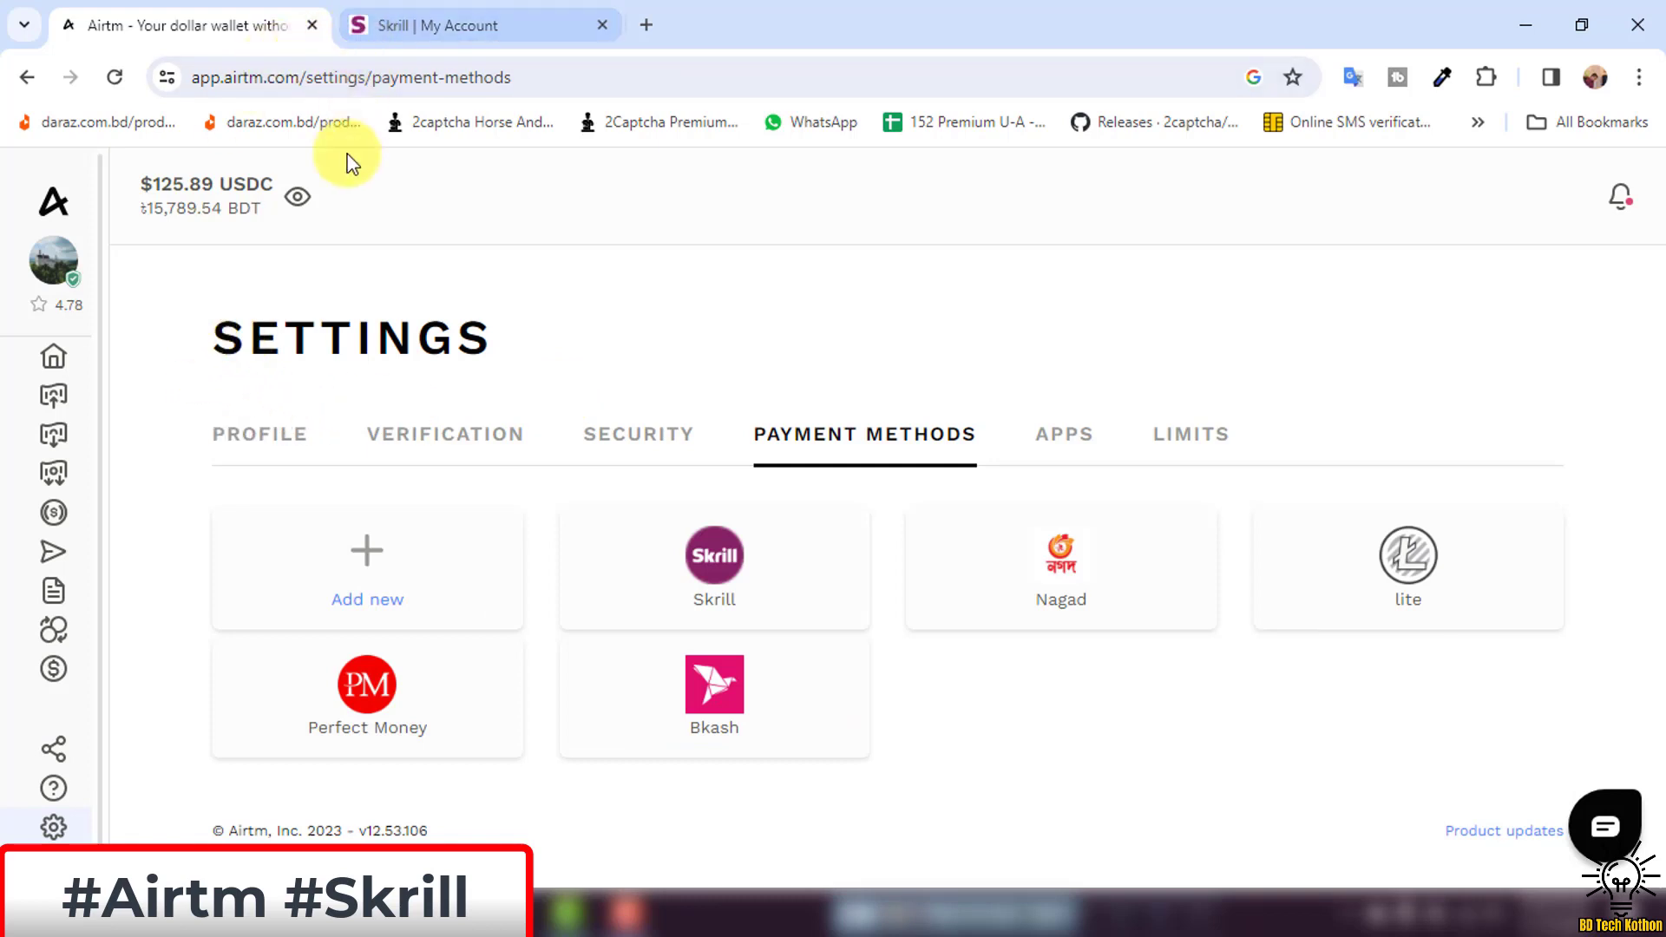
mouse_move(76, 402)
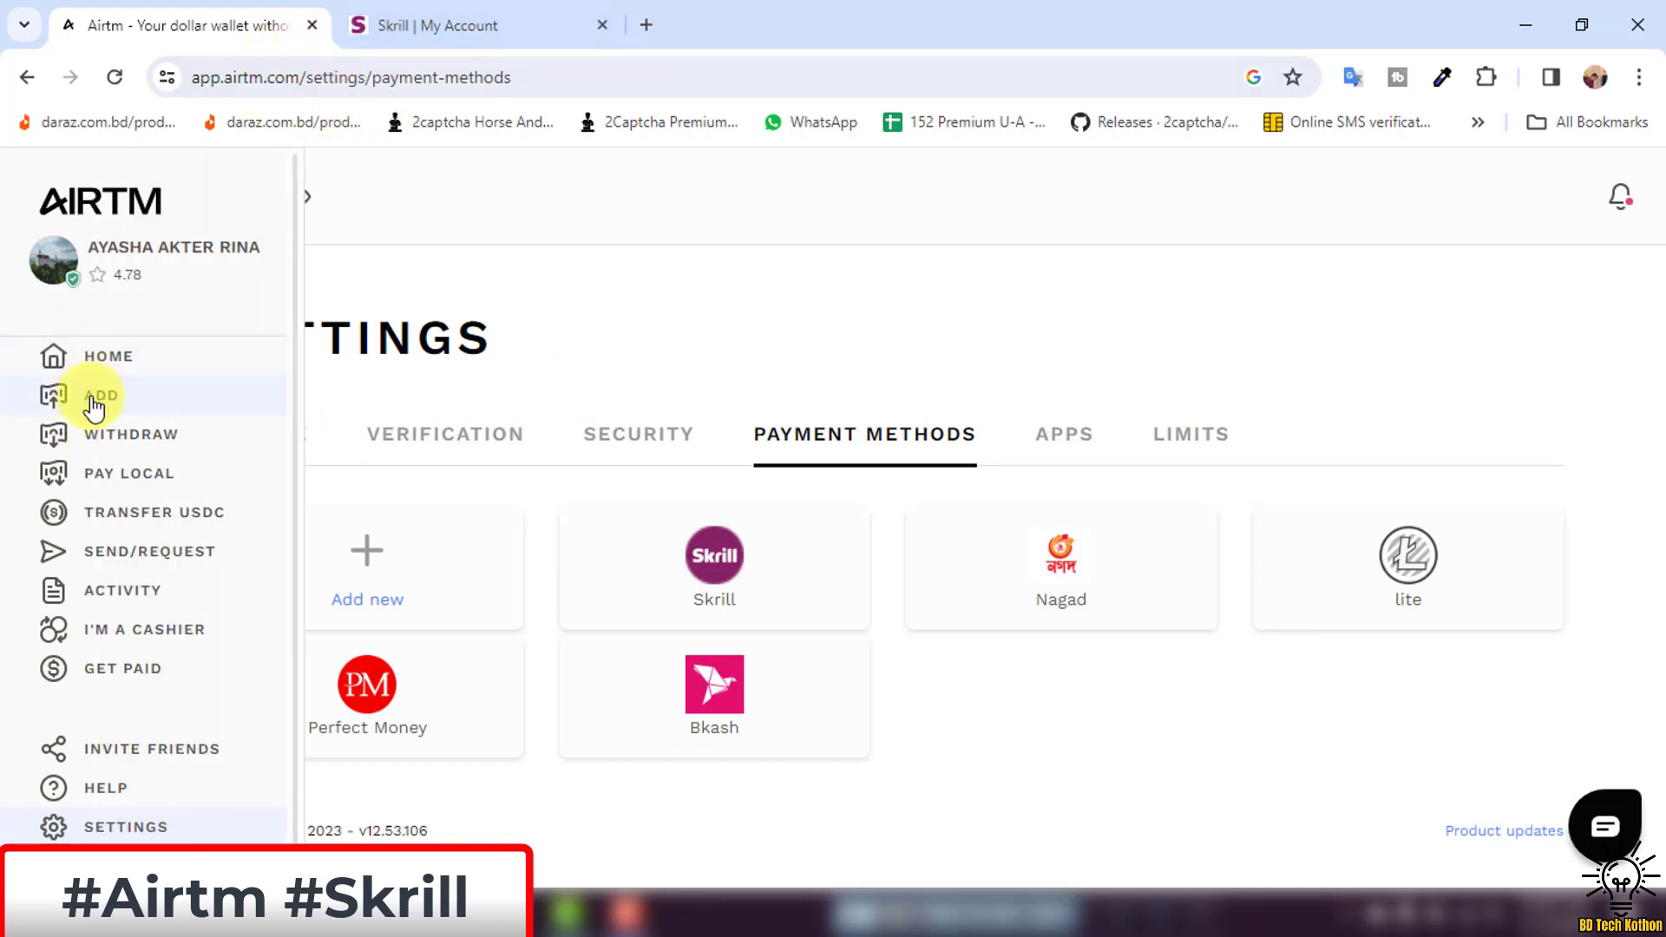
Go to Add Funds and search the funding payment methods for 'skrill'.
left_click(95, 394)
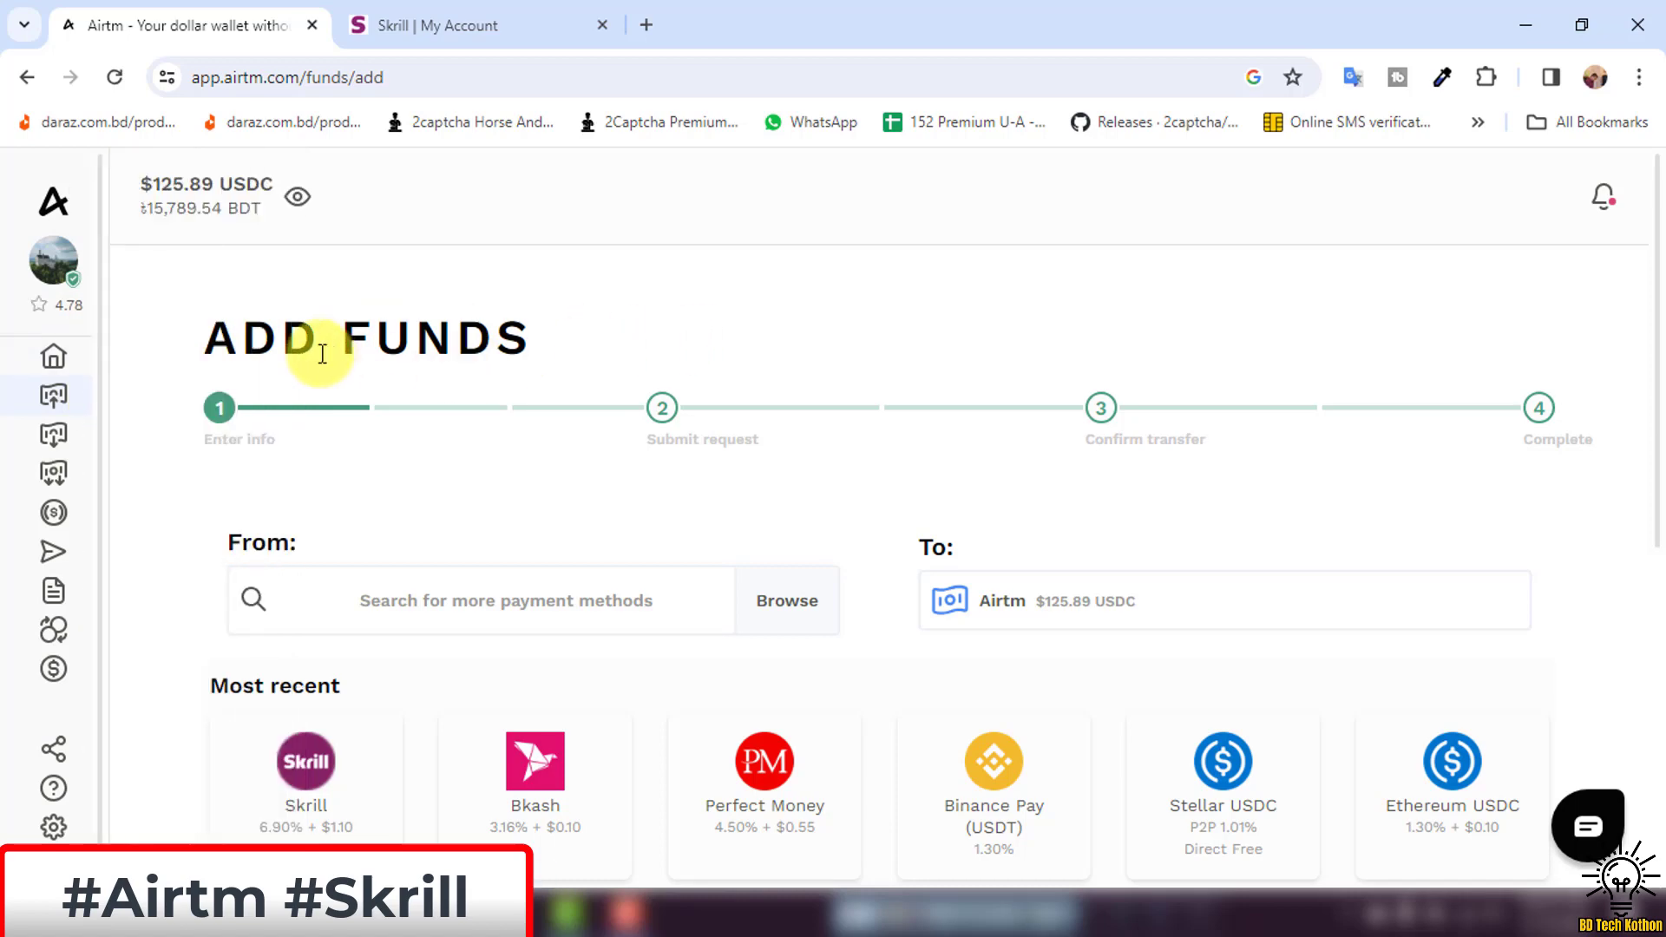
left_click_drag(186, 335, 617, 333)
left_click(942, 347)
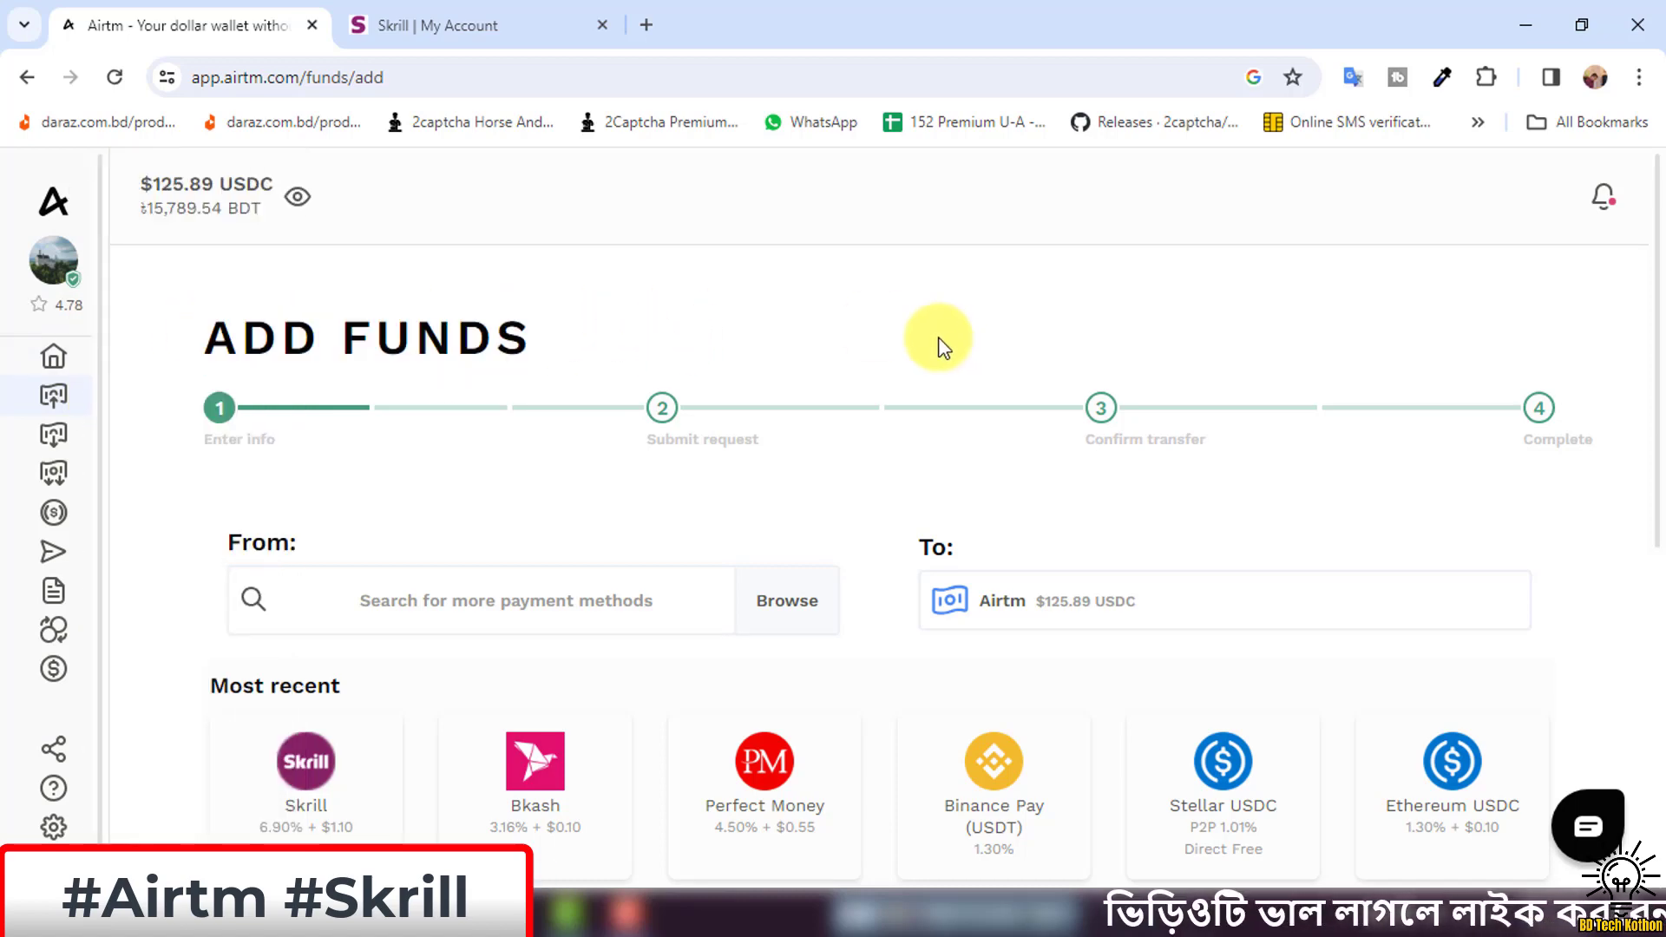
scroll(929, 521, "down", 1)
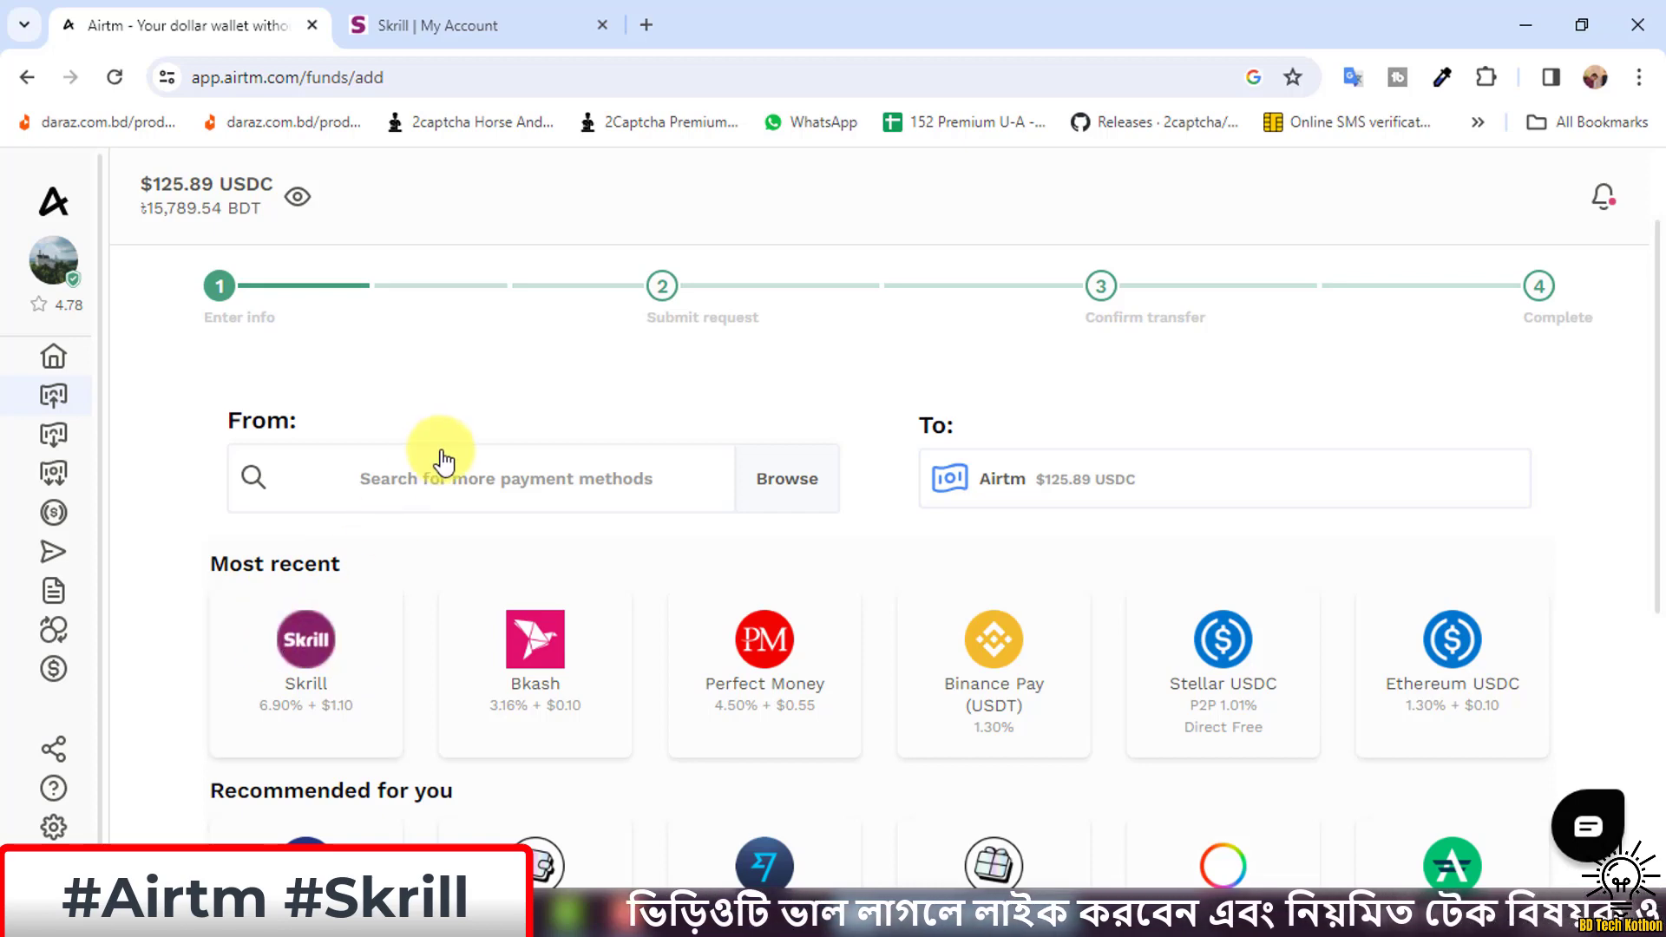
left_click(446, 493)
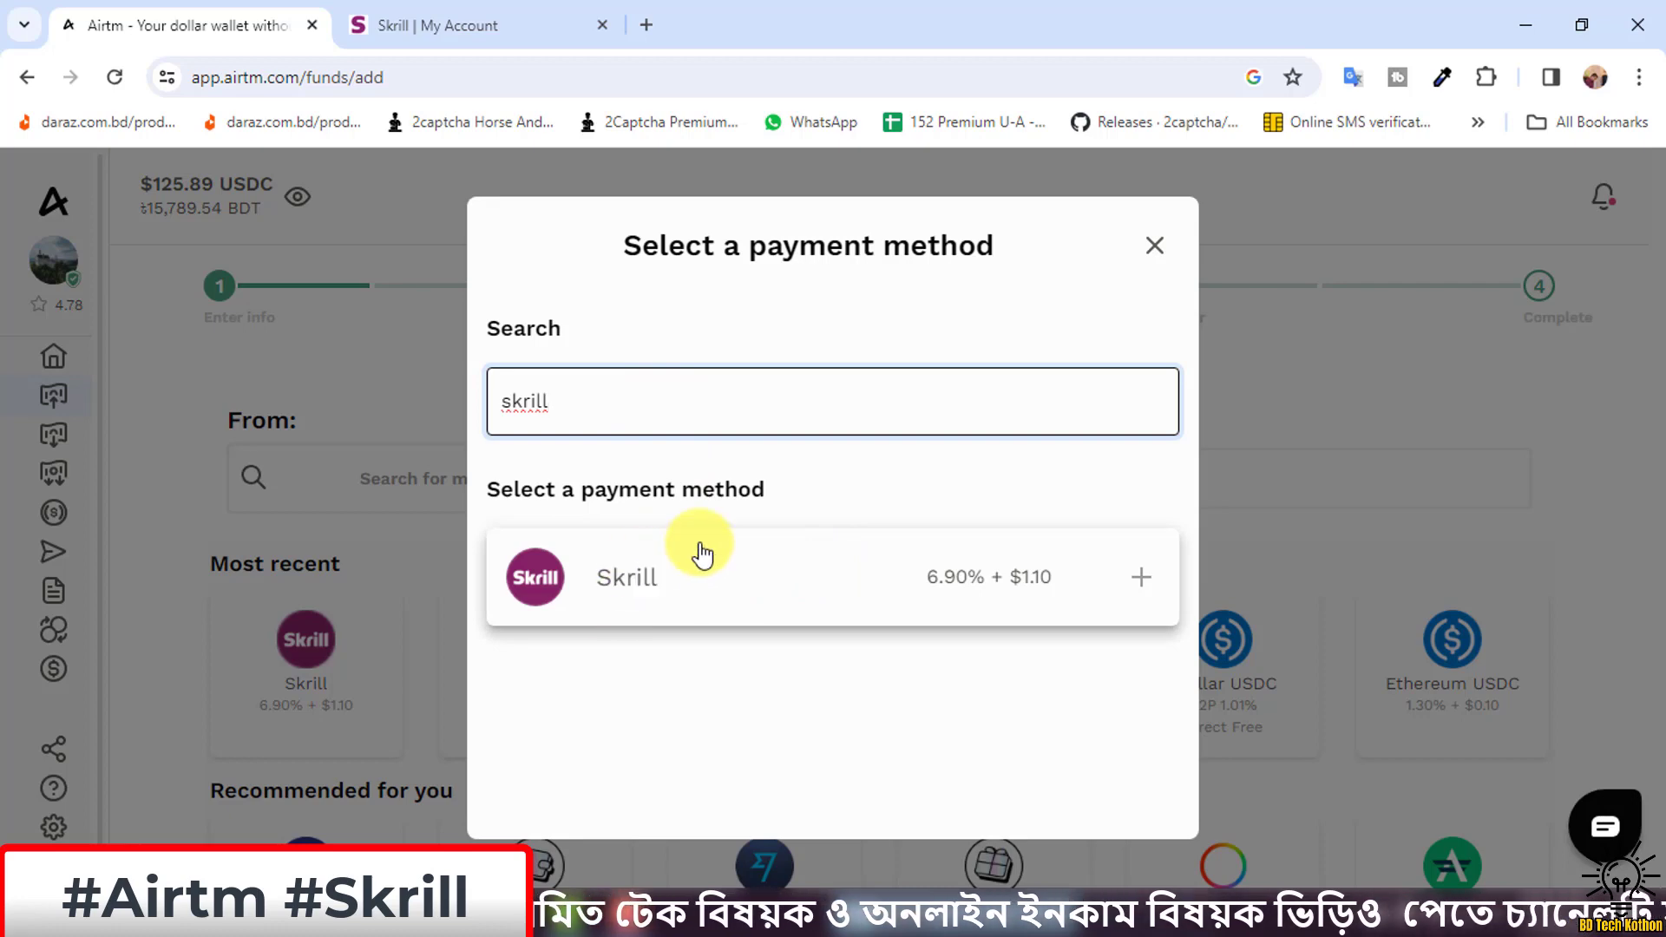
Choose Skrill as the funding source and select the $108.57 send amount.
left_click(657, 581)
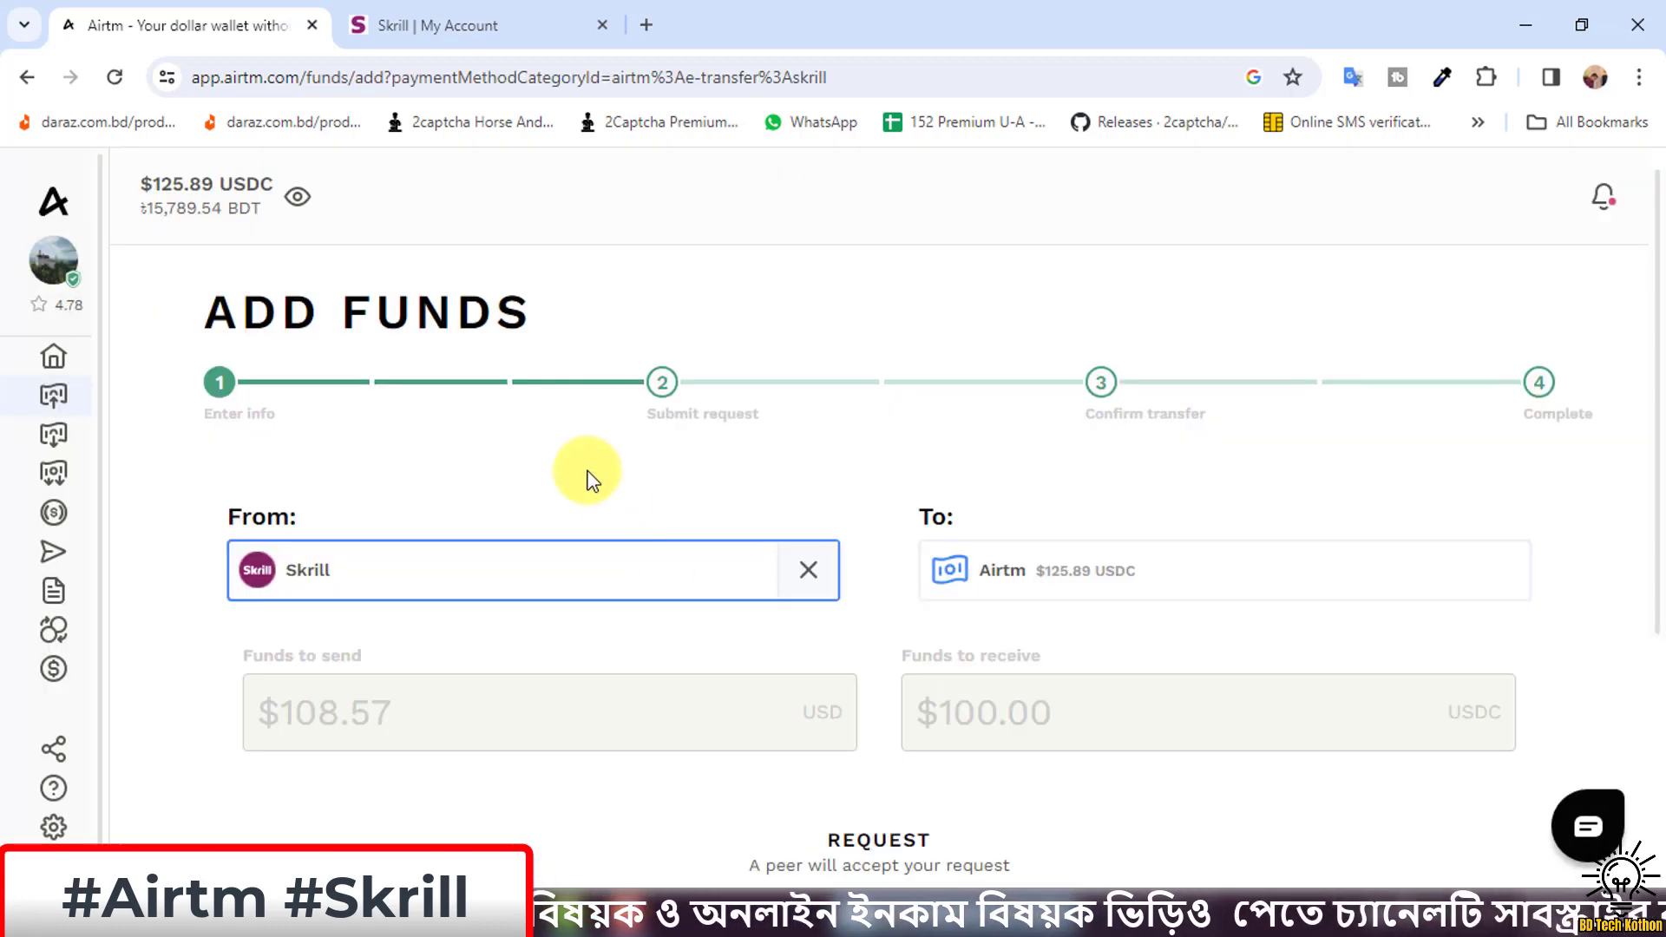
scroll(537, 490, "down", 3)
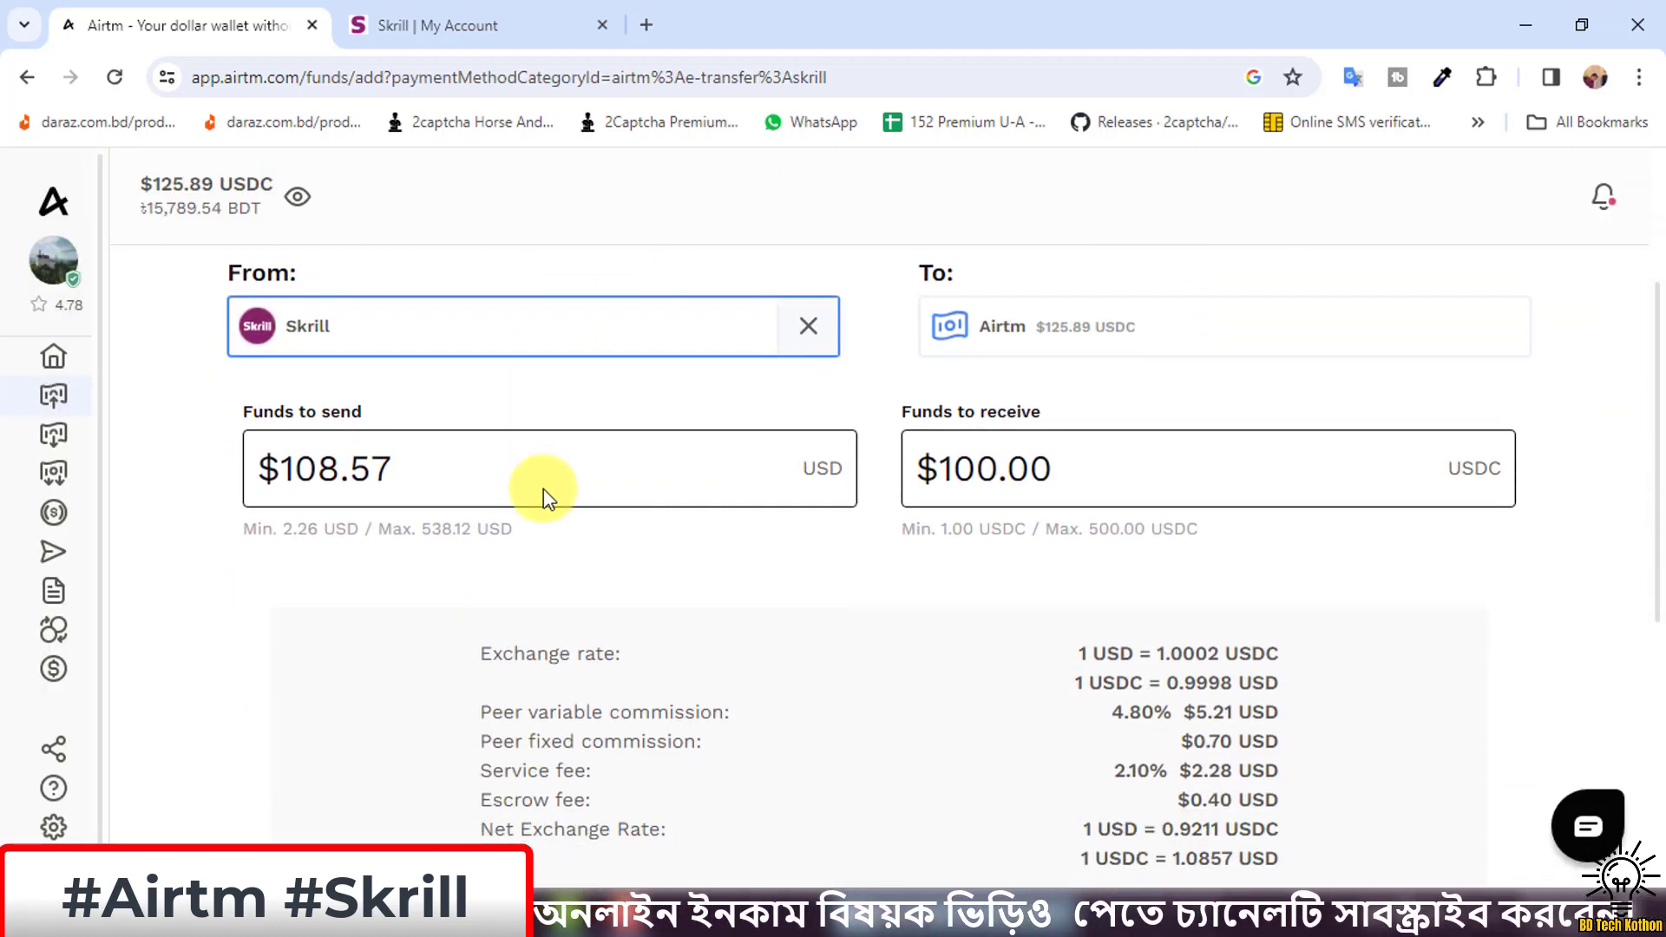
scroll(382, 347, "up", 1)
scroll(382, 347, "up", 1)
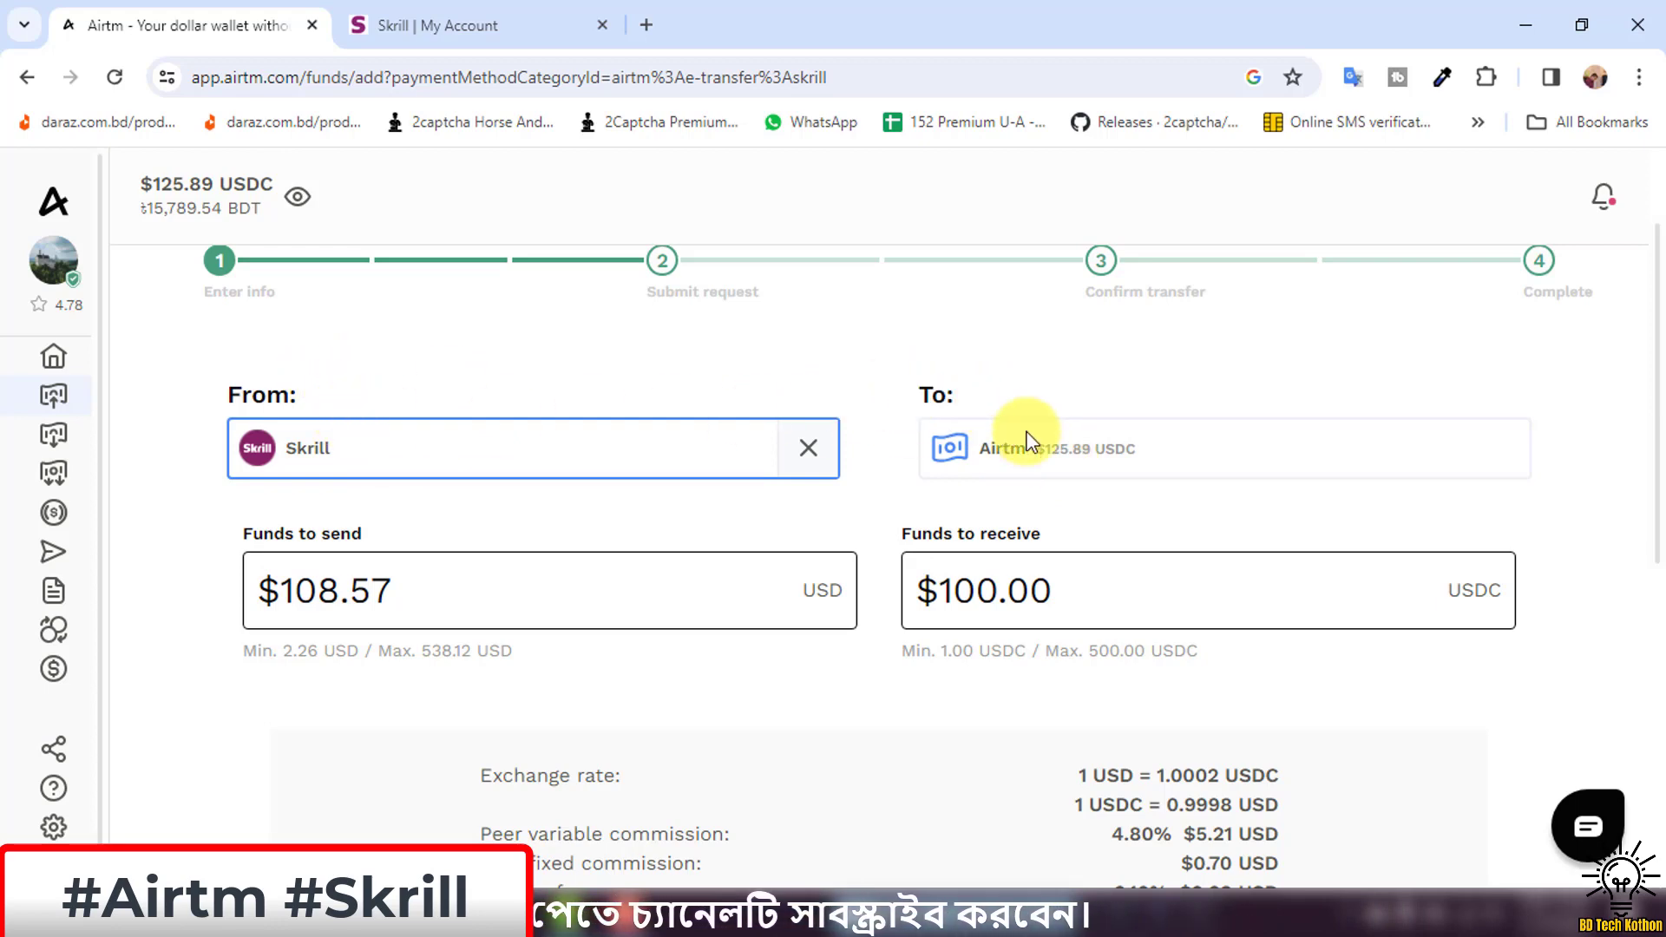
scroll(1022, 436, "up", 1)
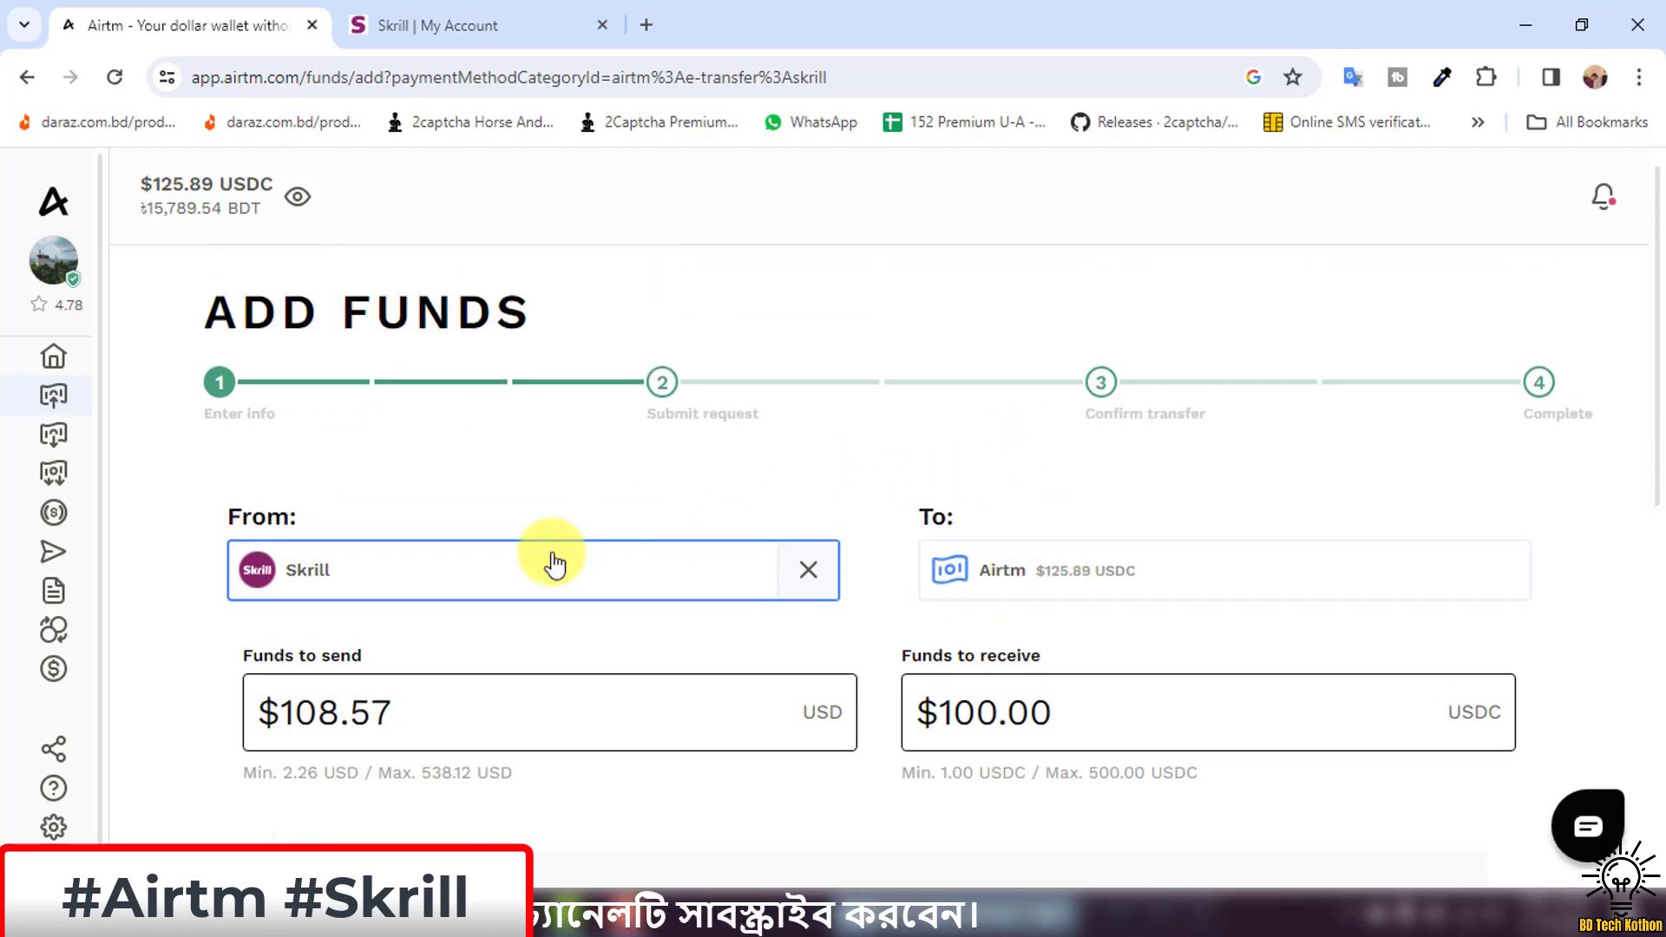
left_click_drag(442, 707, 251, 710)
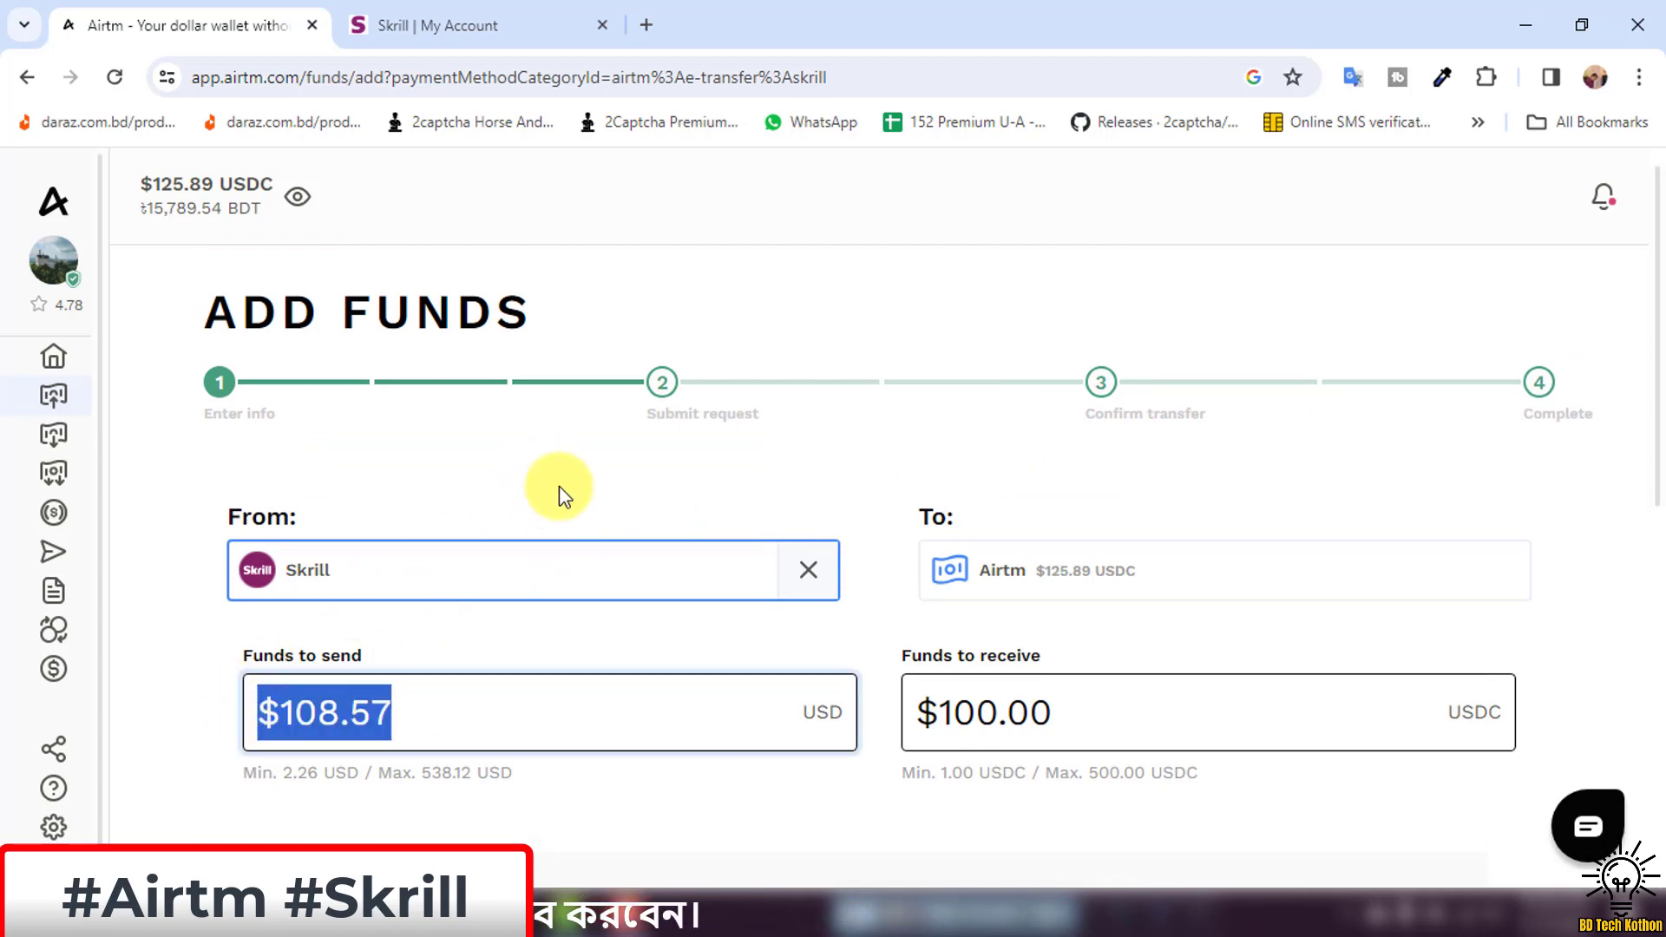
Enter $3.00 USD to send from Skrill, yielding $1.69 USDC at a 0.5633 net rate.
type("3.00")
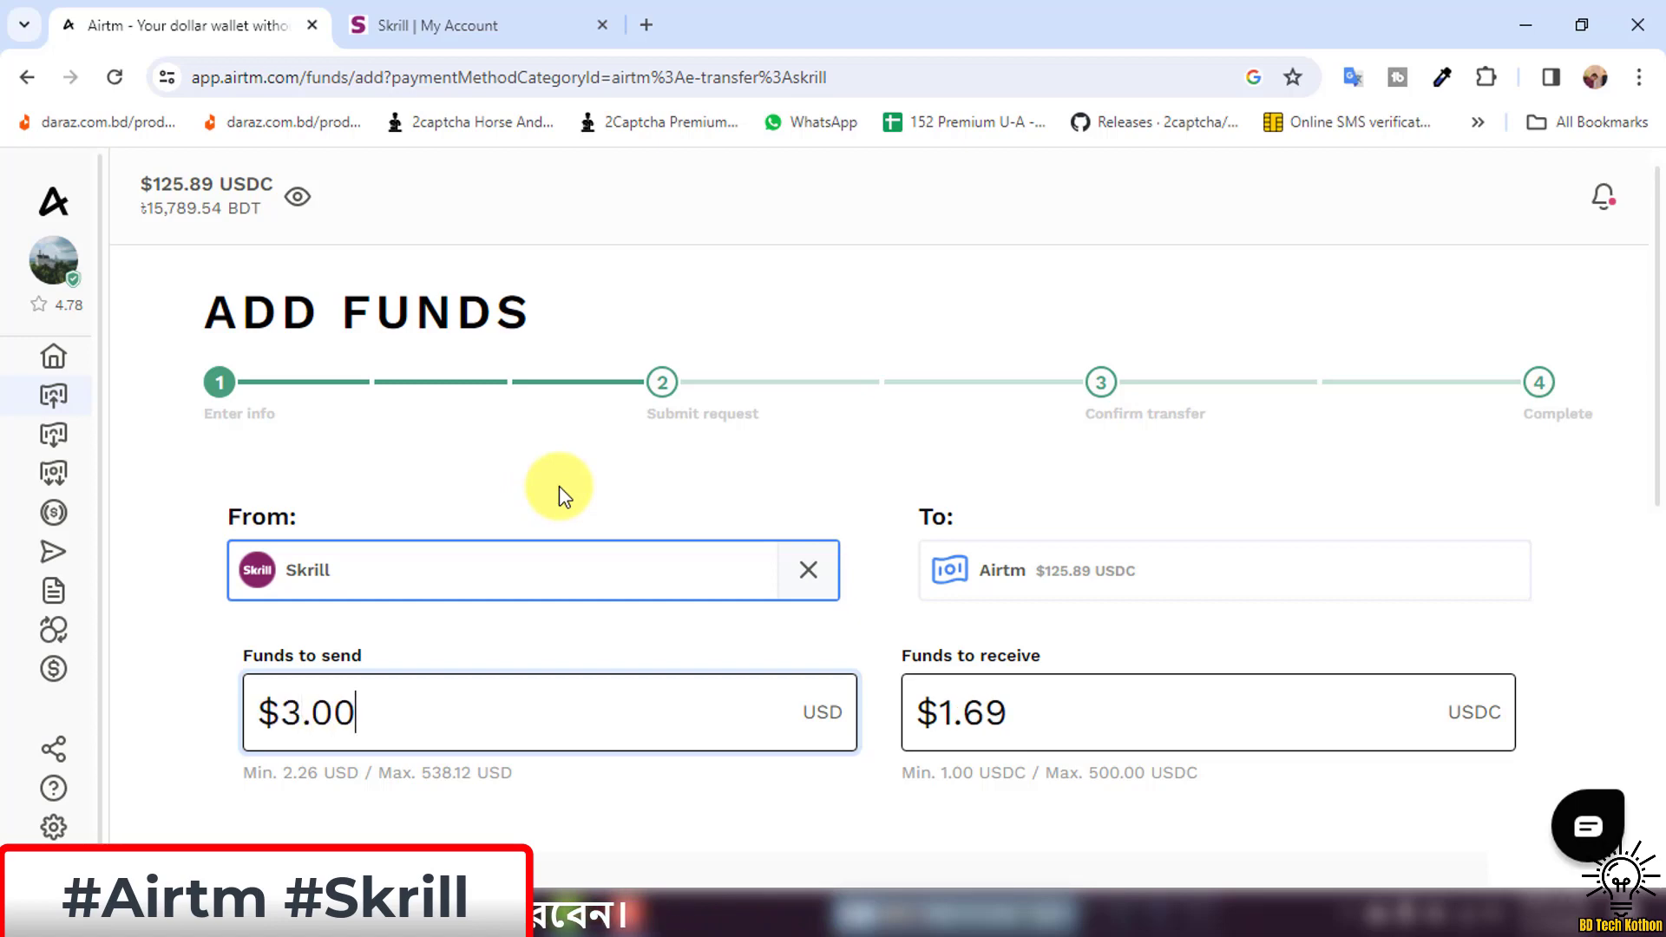
scroll(558, 482, "up", 1)
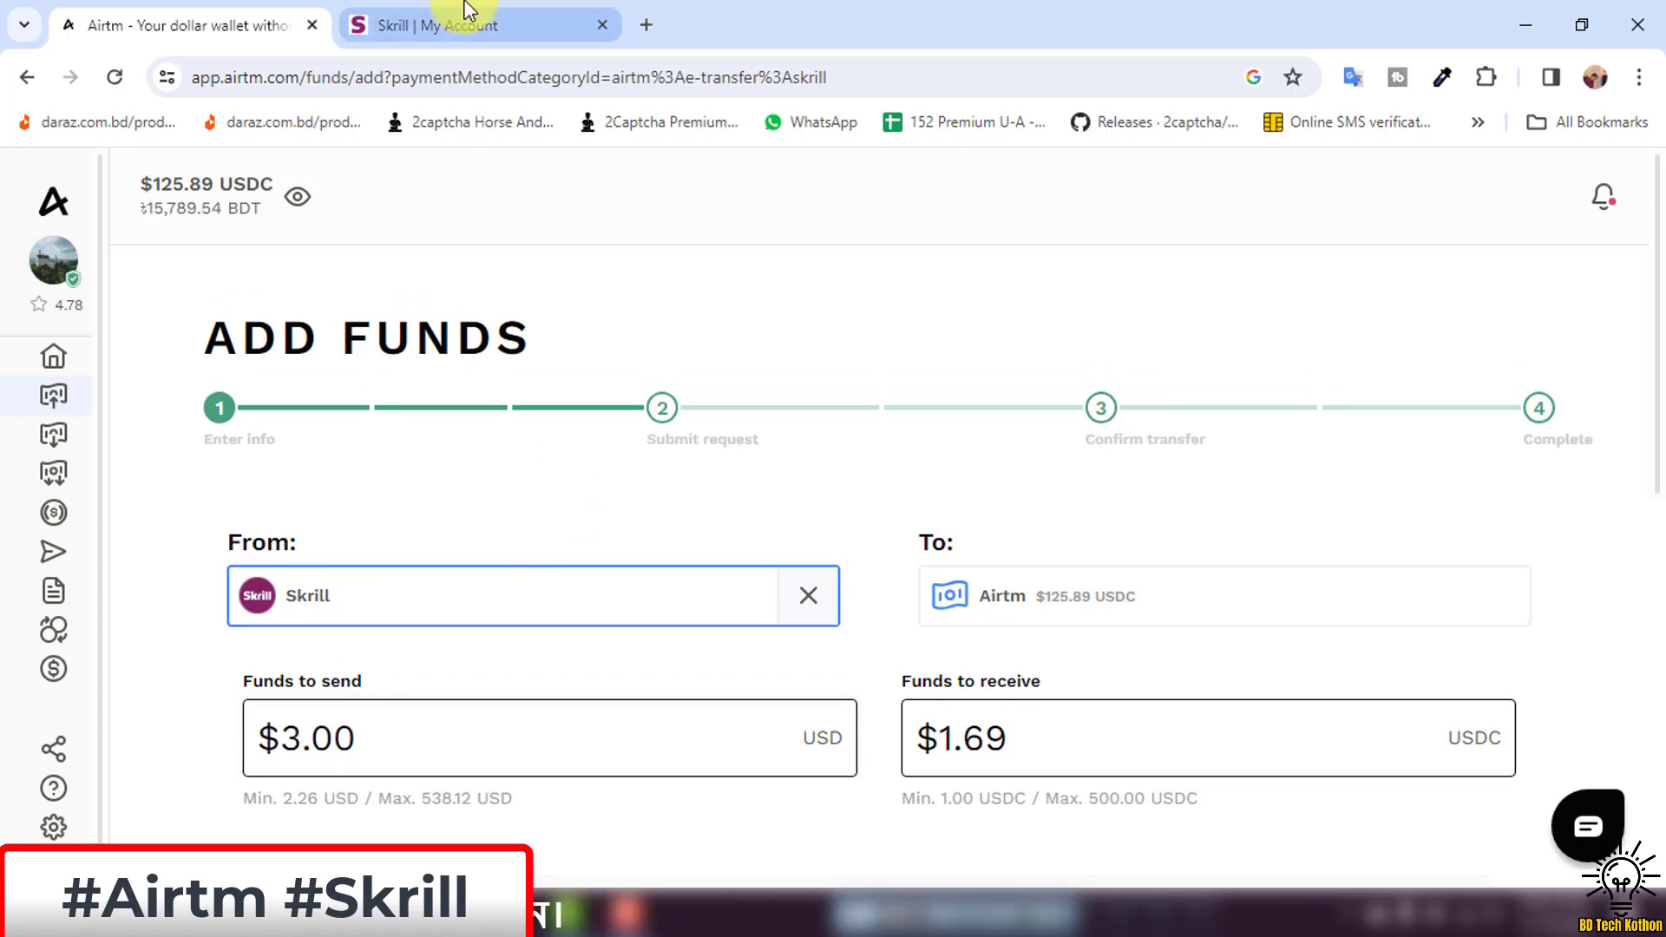
left_click(460, 24)
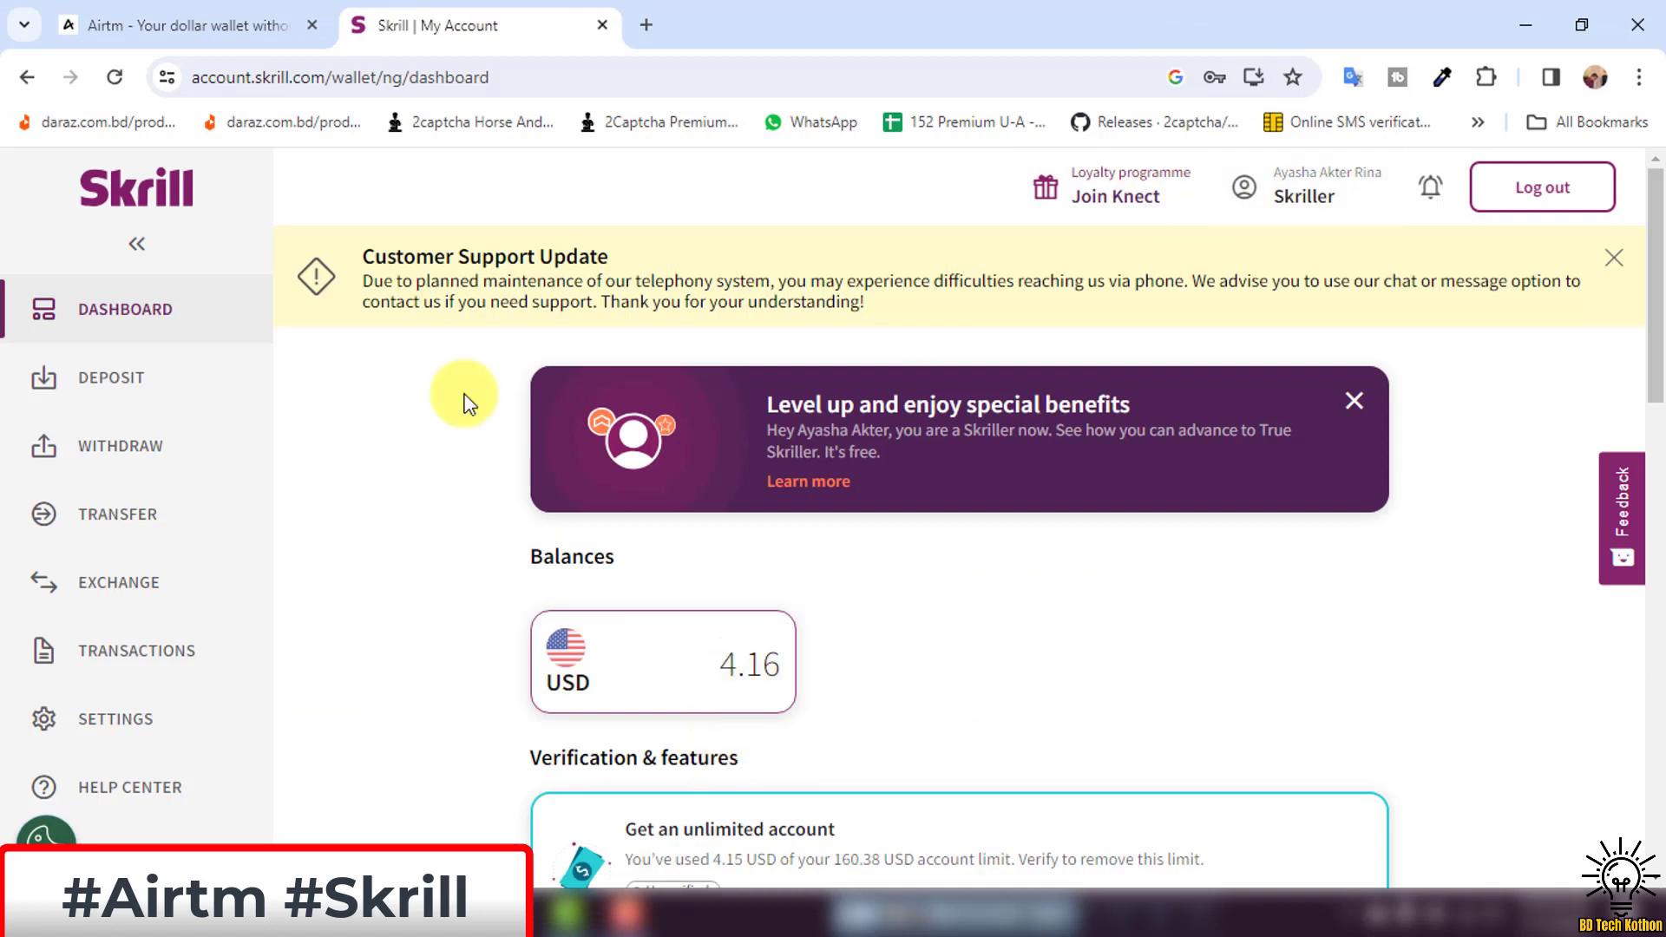
left_click(240, 19)
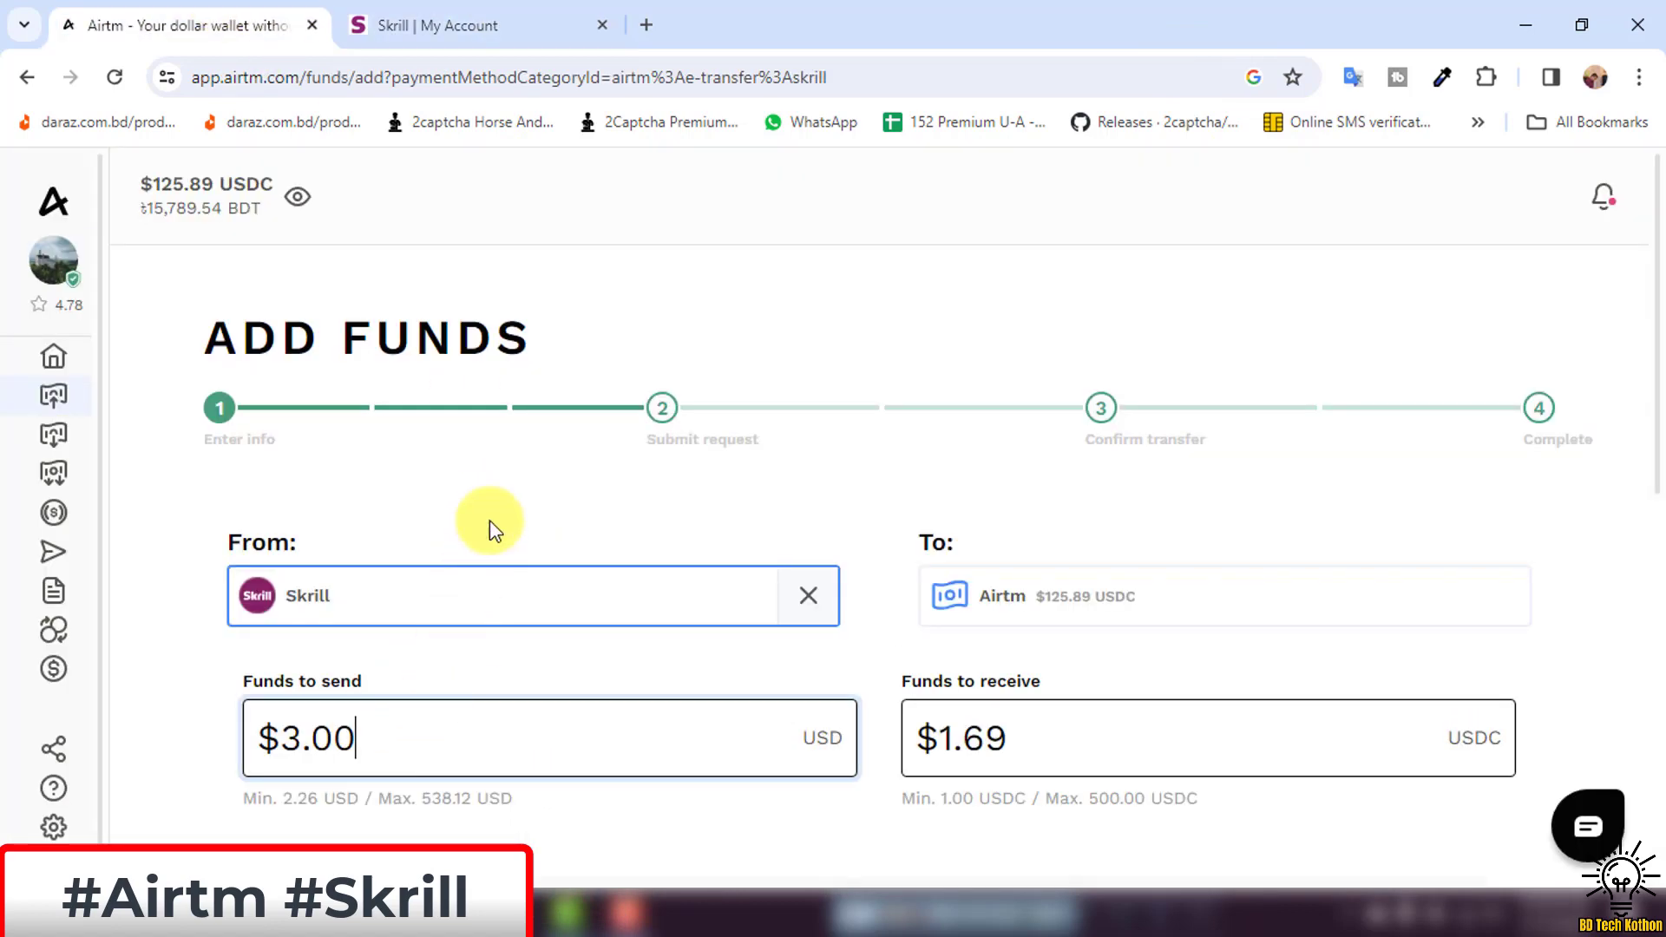
left_click(1055, 733)
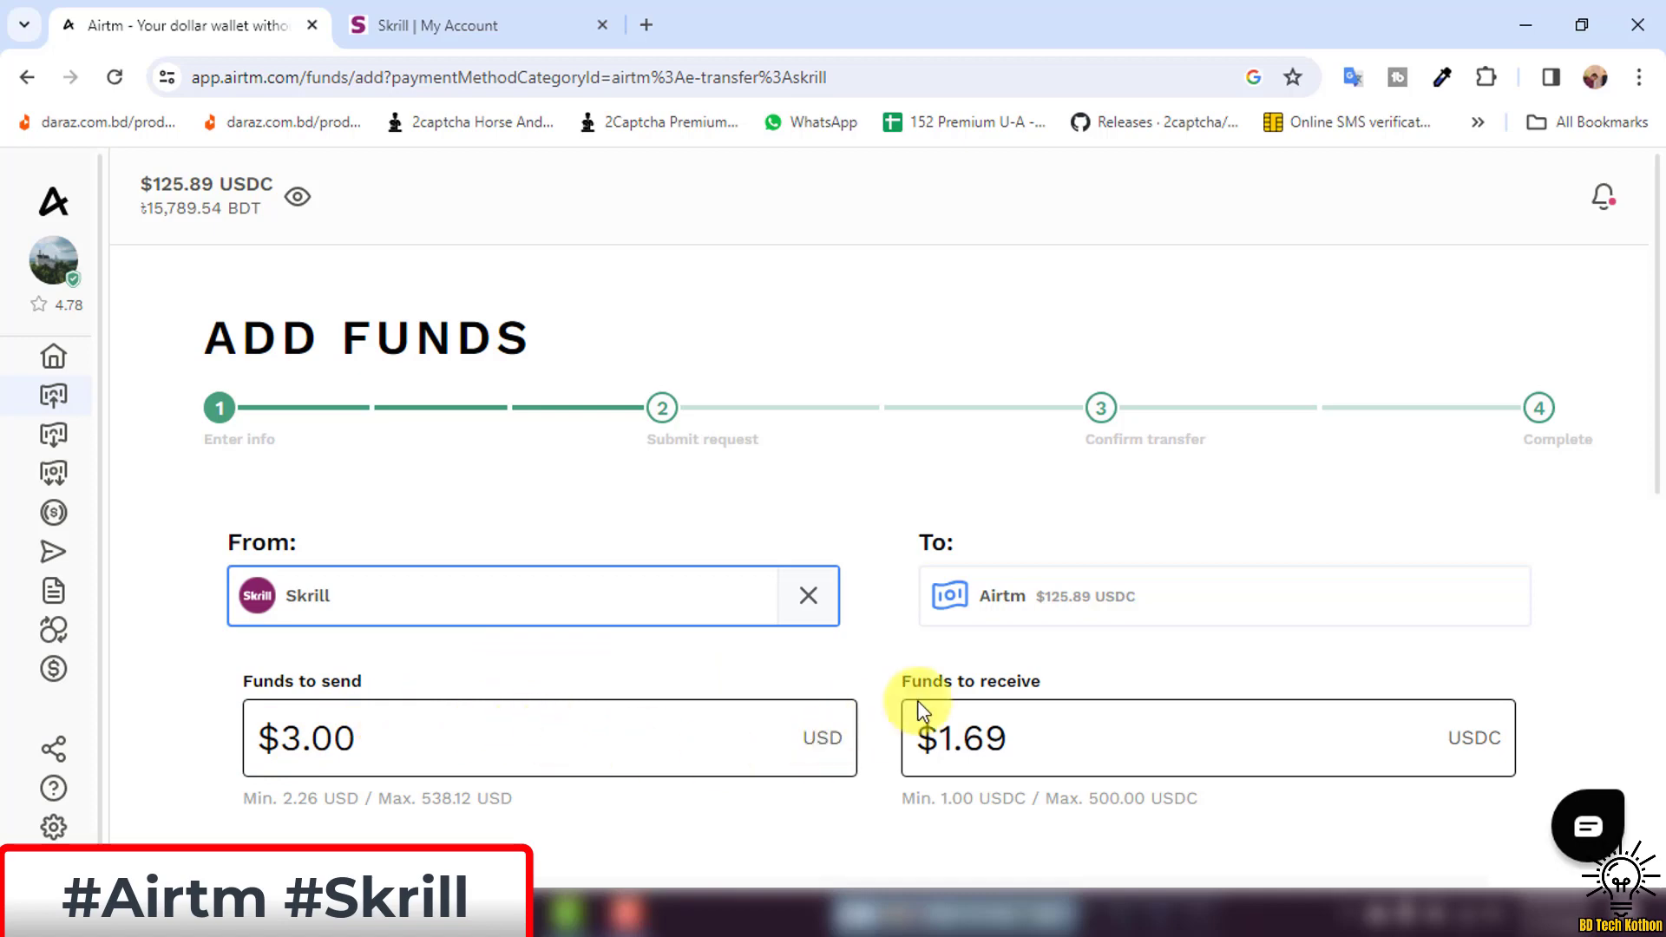
left_click(1045, 748)
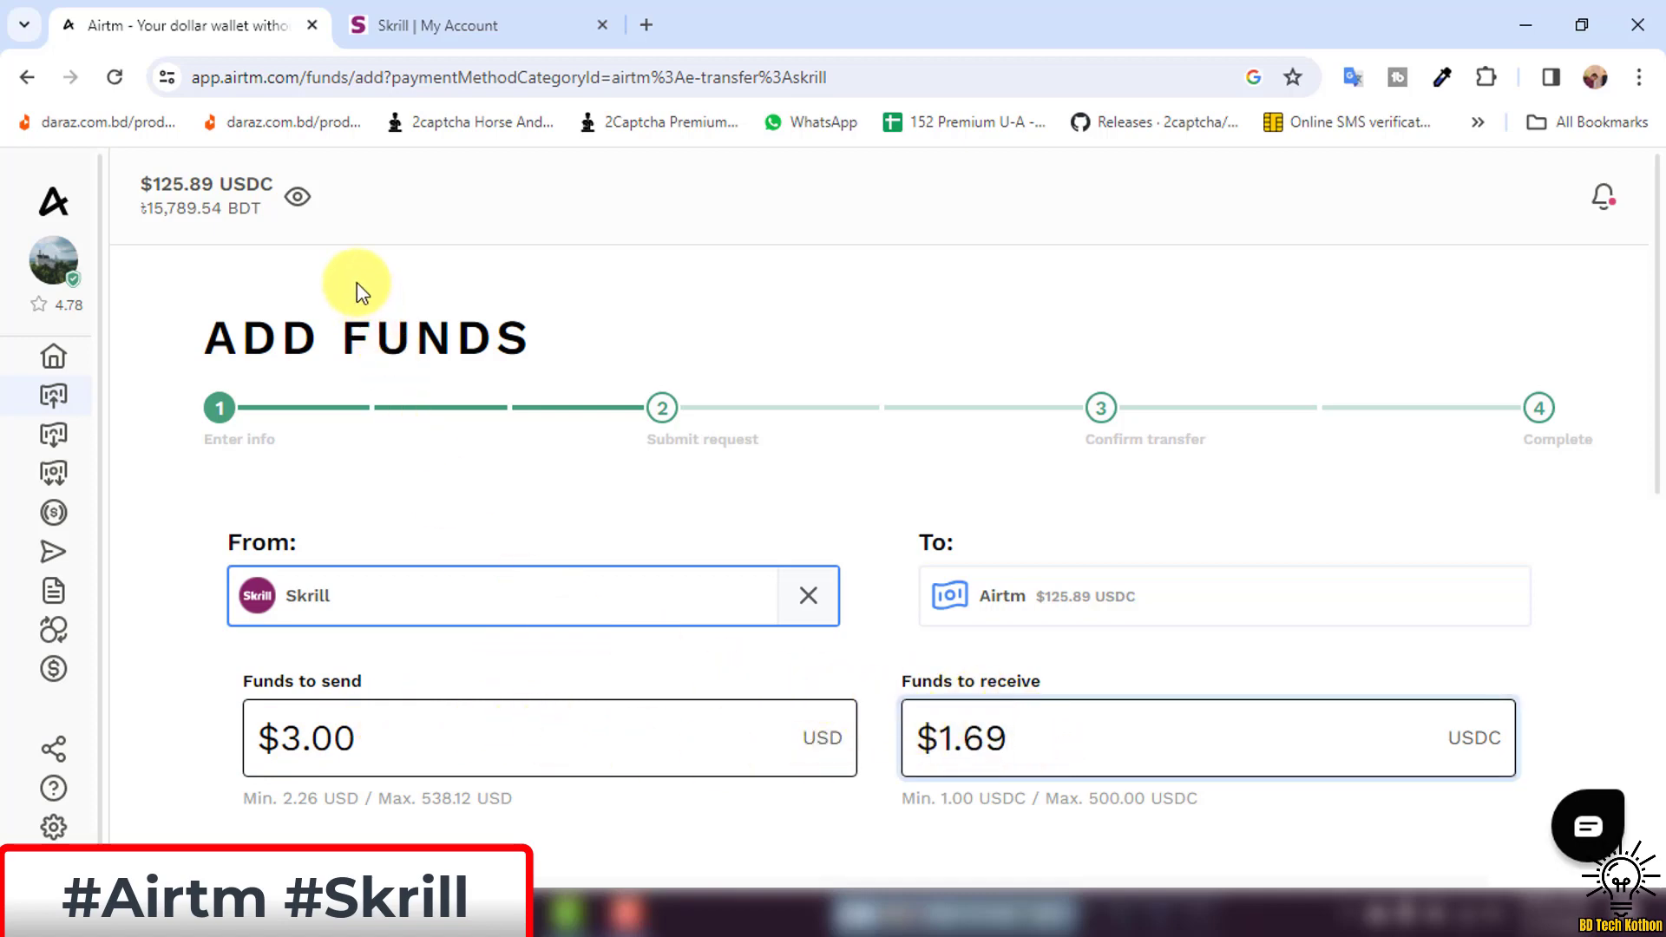
scroll(867, 712, "down", 2)
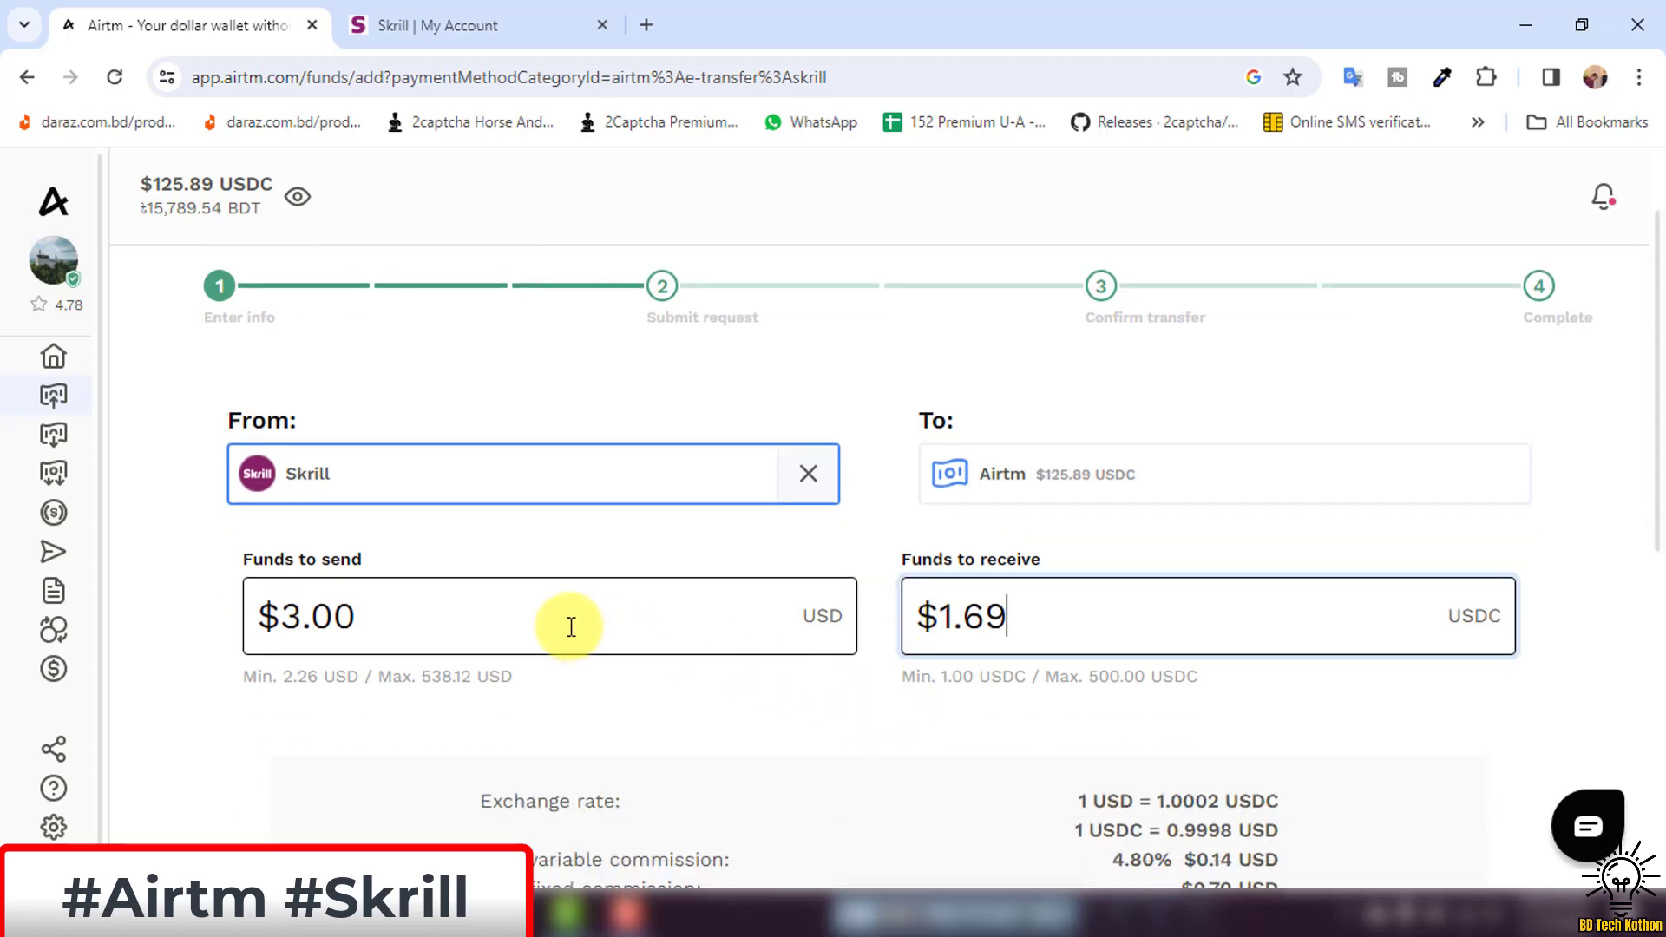
left_click(777, 523)
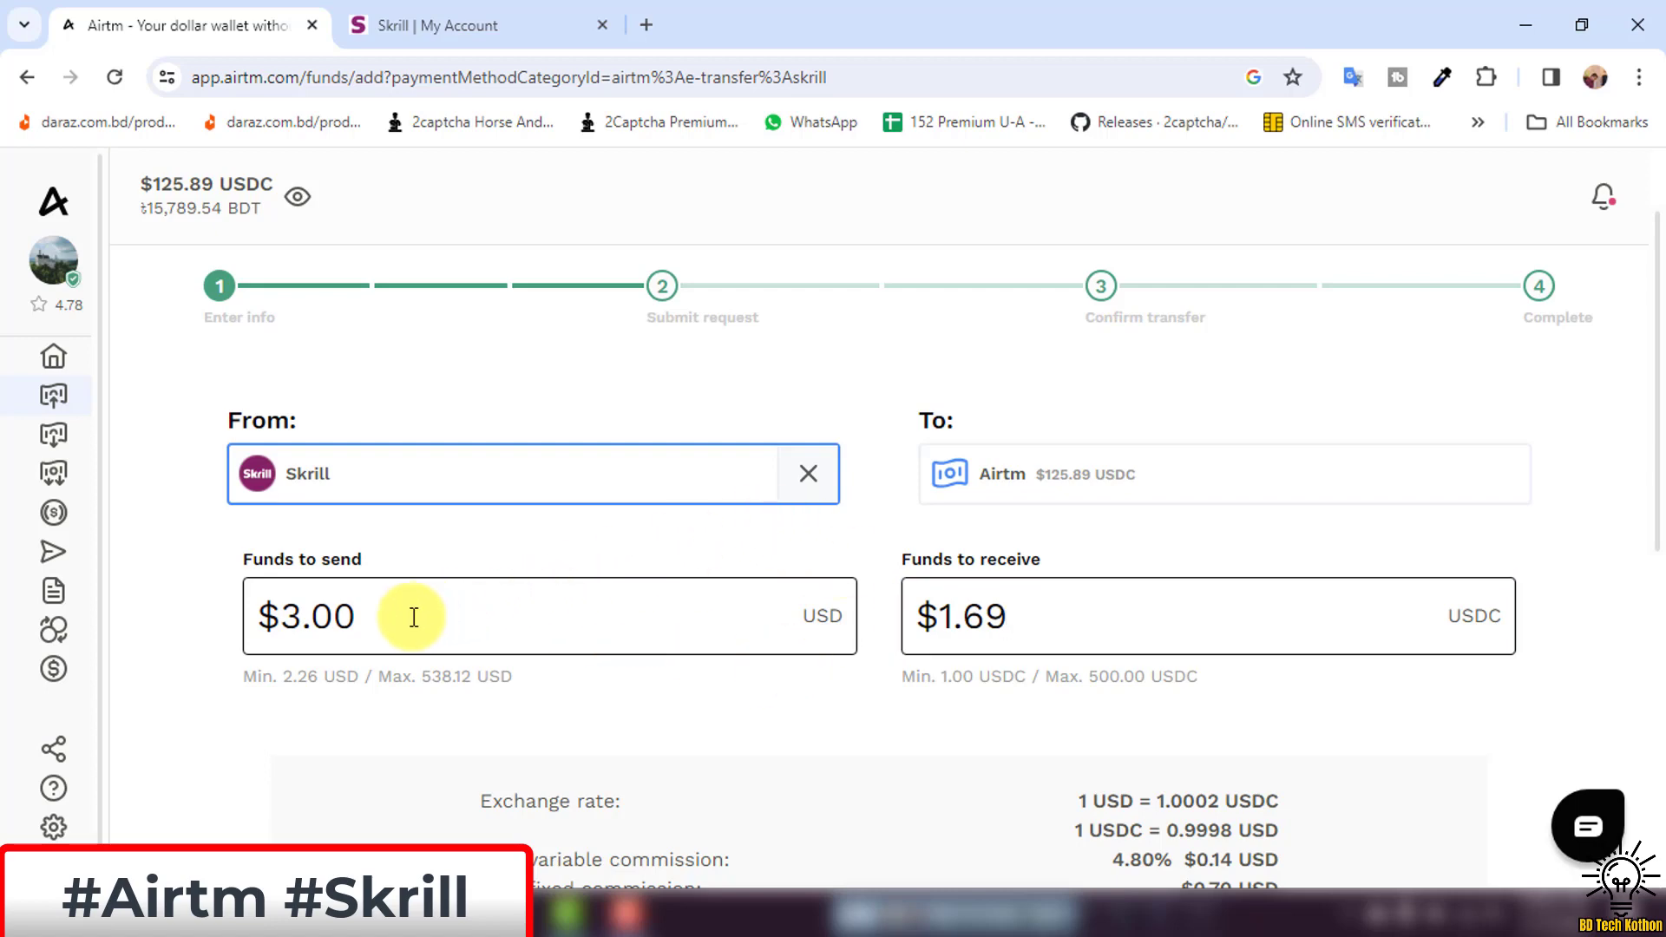
left_click_drag(413, 616, 247, 615)
left_click(1003, 575)
left_click(438, 597)
scroll(469, 548, "up", 2)
scroll(473, 548, "down", 2)
scroll(922, 625, "down", 3)
scroll(1356, 636, "down", 3)
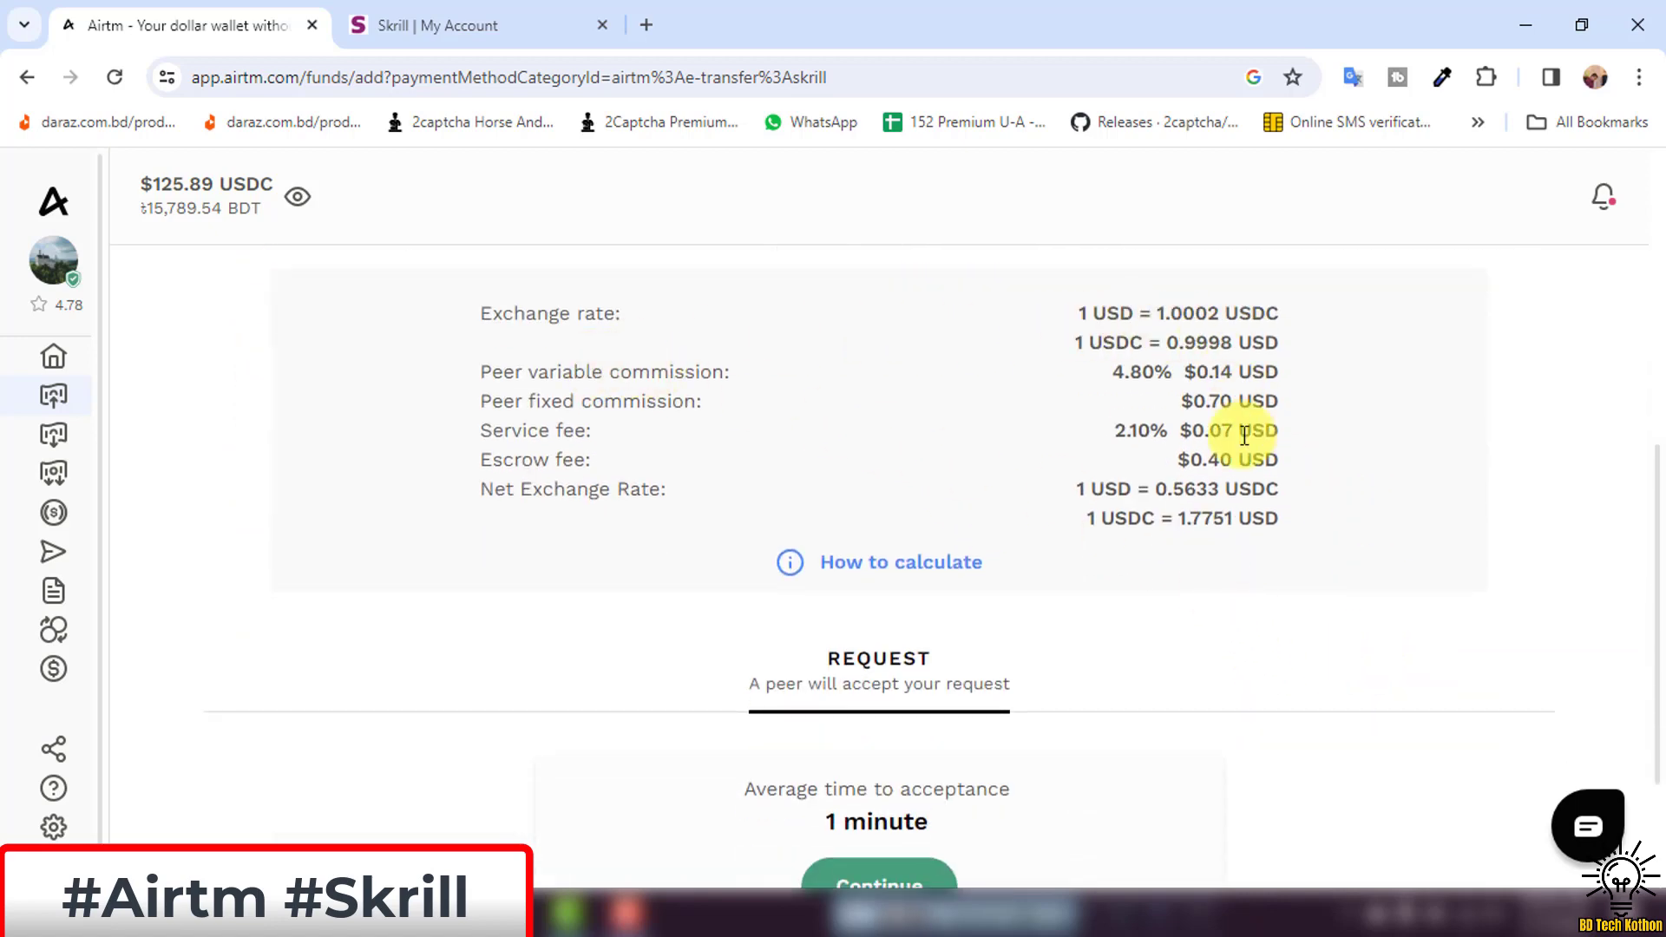
left_click_drag(476, 464, 604, 466)
left_click(626, 455)
left_click_drag(1135, 466, 1365, 460)
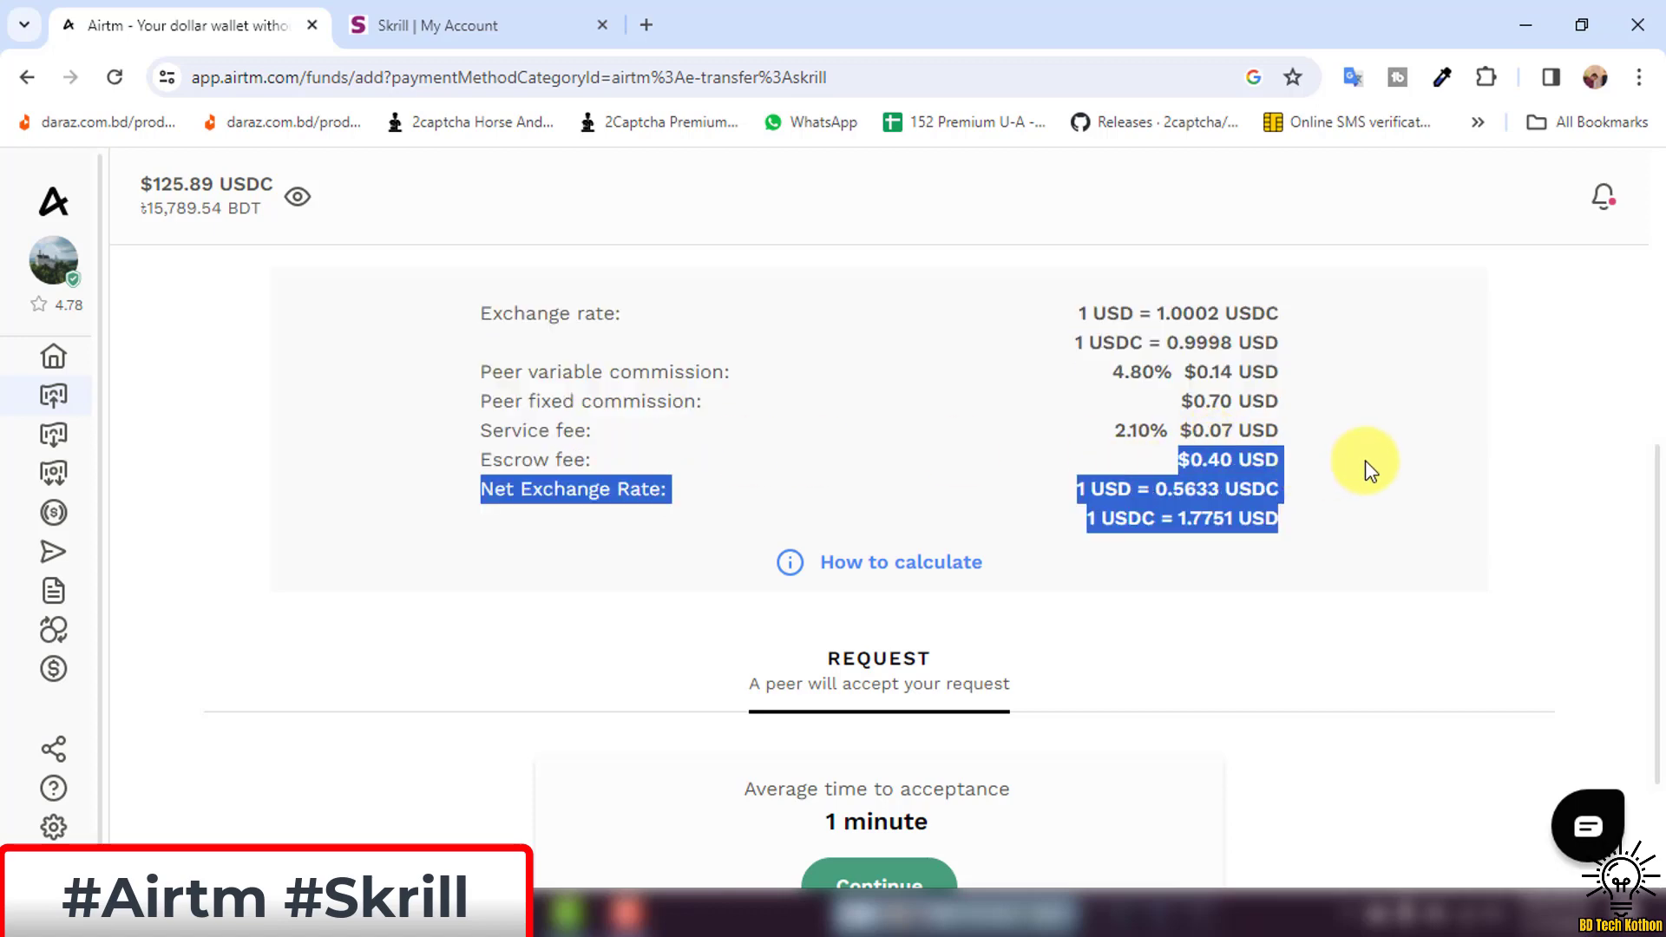
left_click(1364, 459)
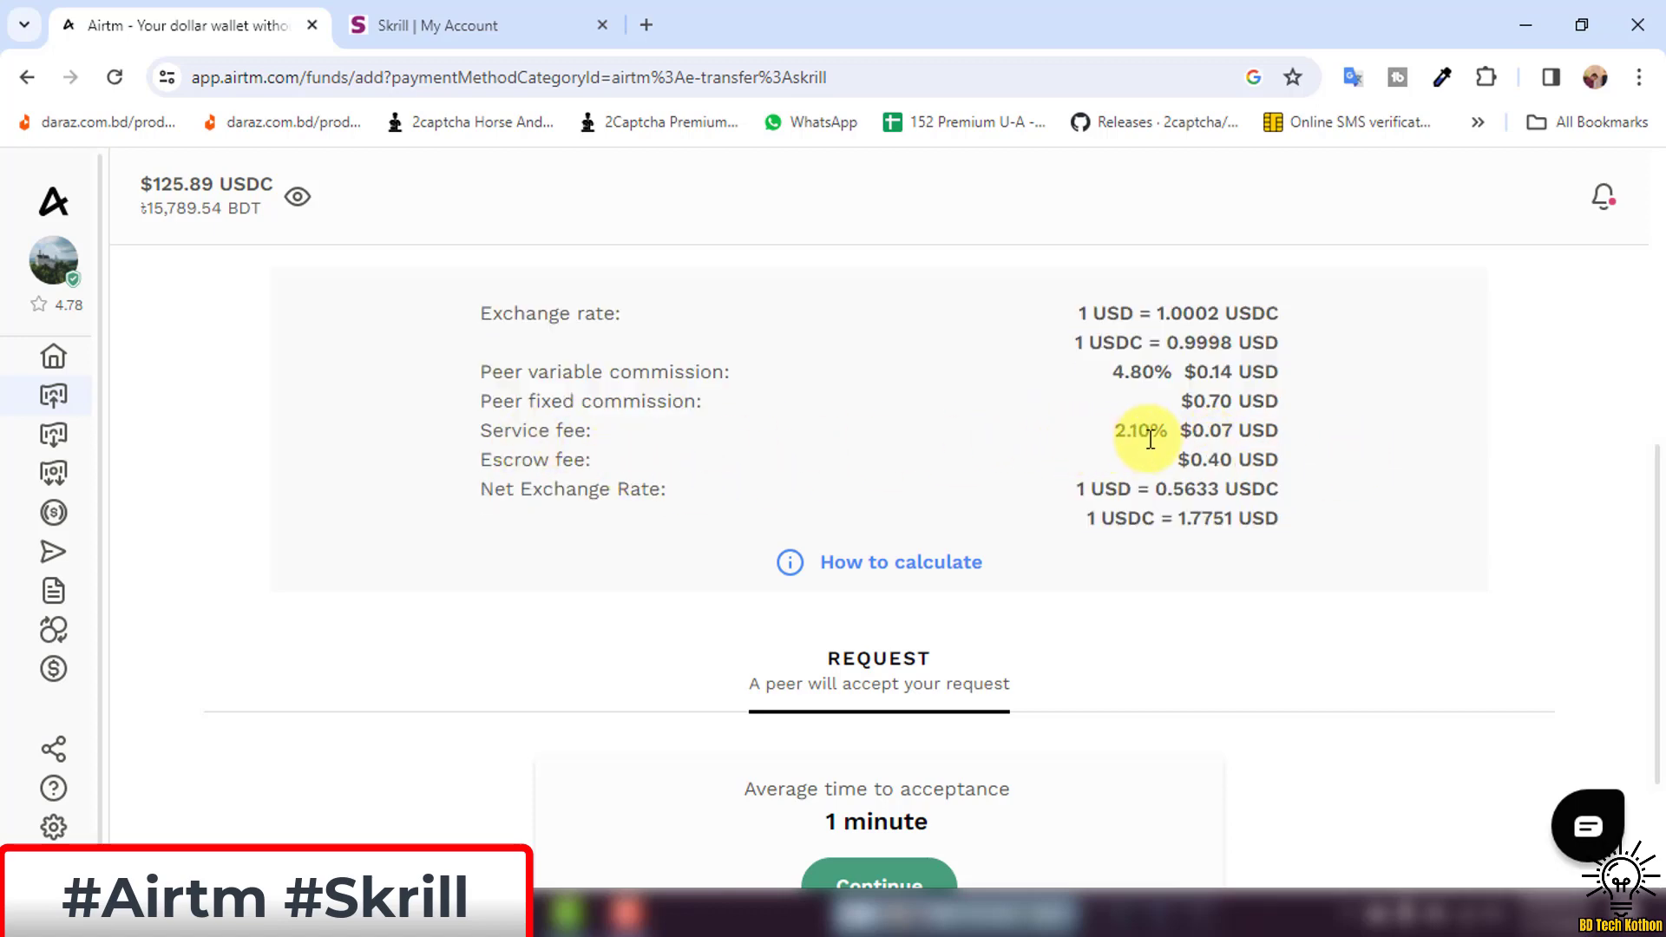
left_click_drag(1165, 439, 1289, 432)
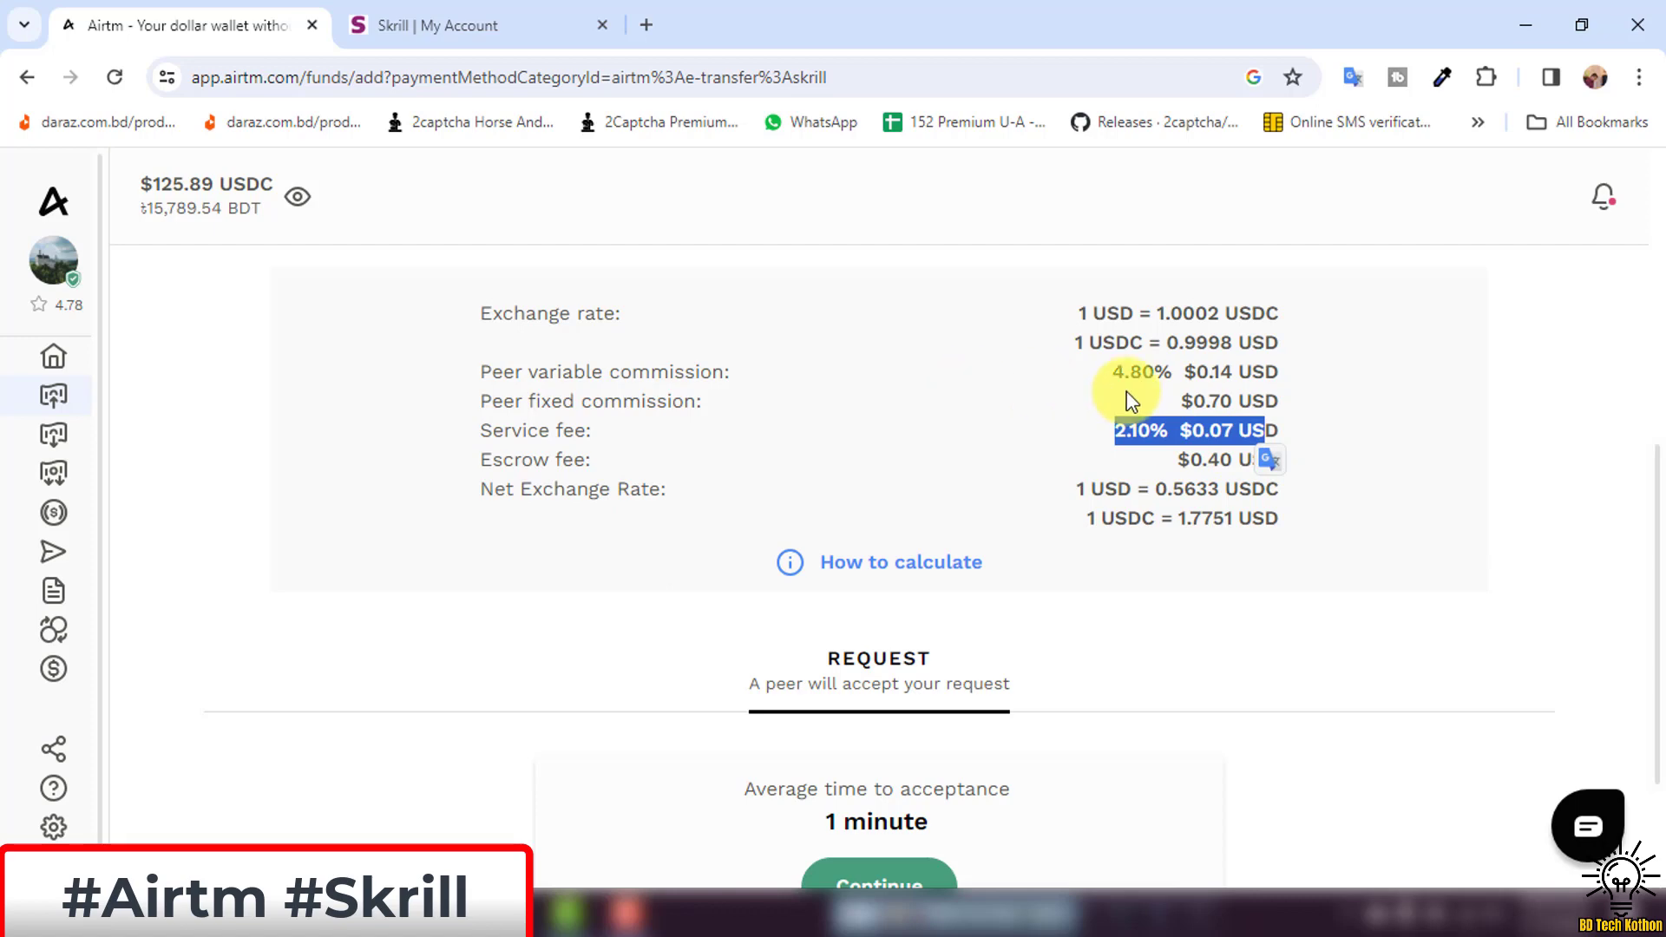
left_click(1041, 408)
left_click_drag(1114, 430, 1169, 430)
left_click(1098, 497)
scroll(1096, 499, "up", 1)
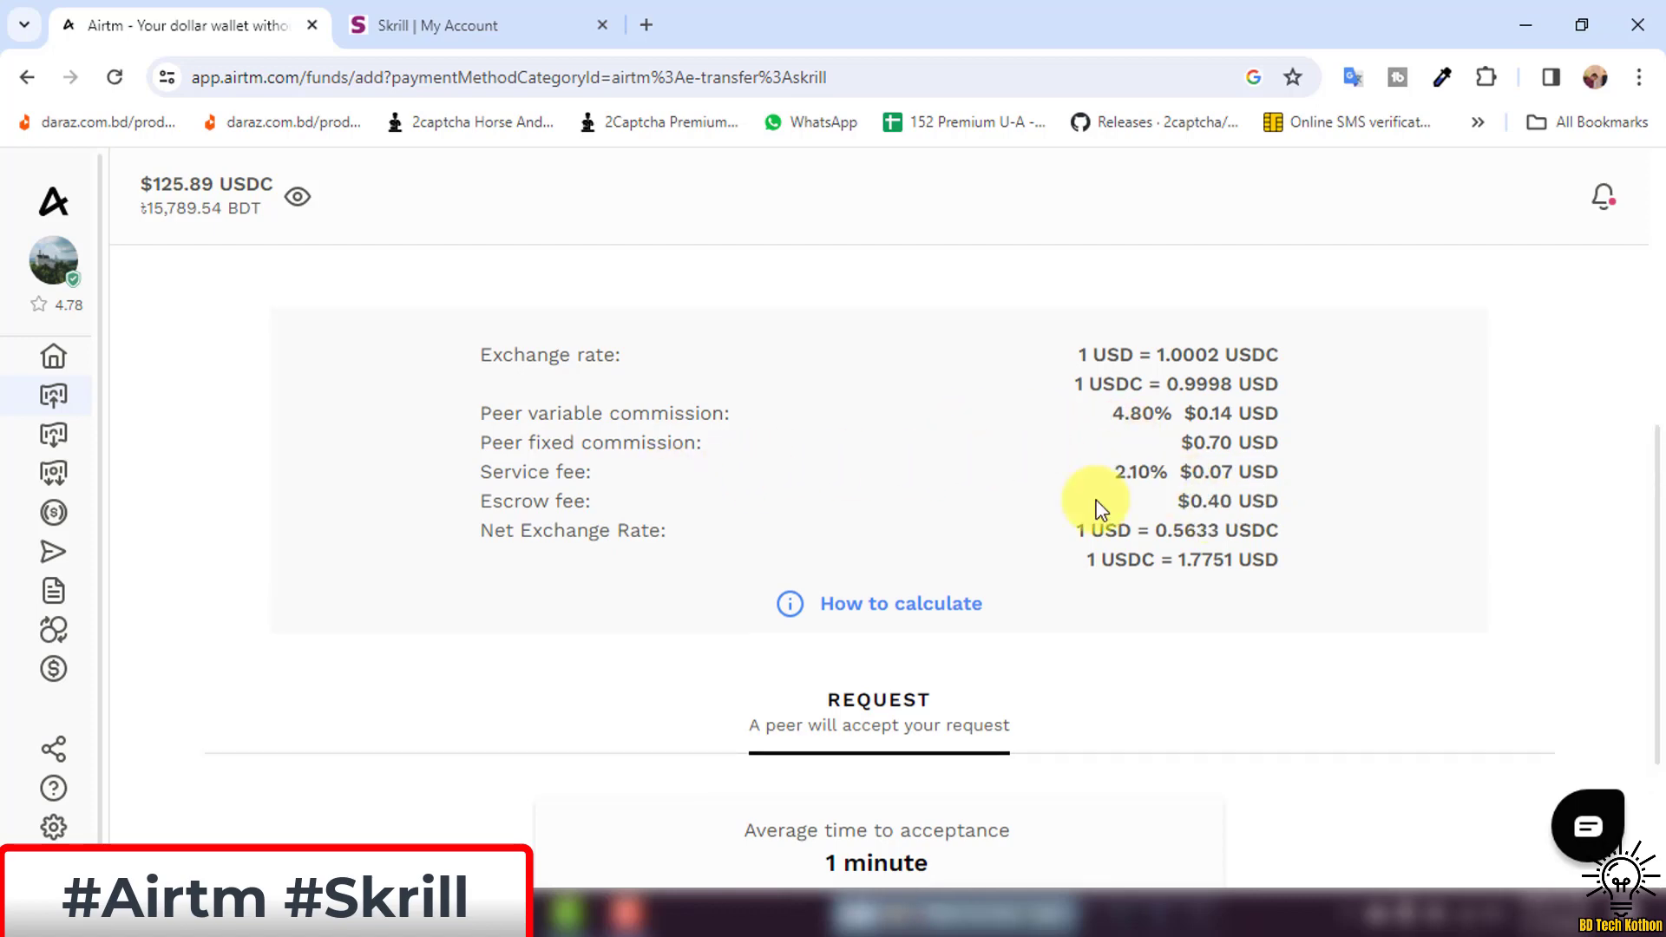
scroll(1095, 498, "down", 2)
scroll(1086, 449, "down", 2)
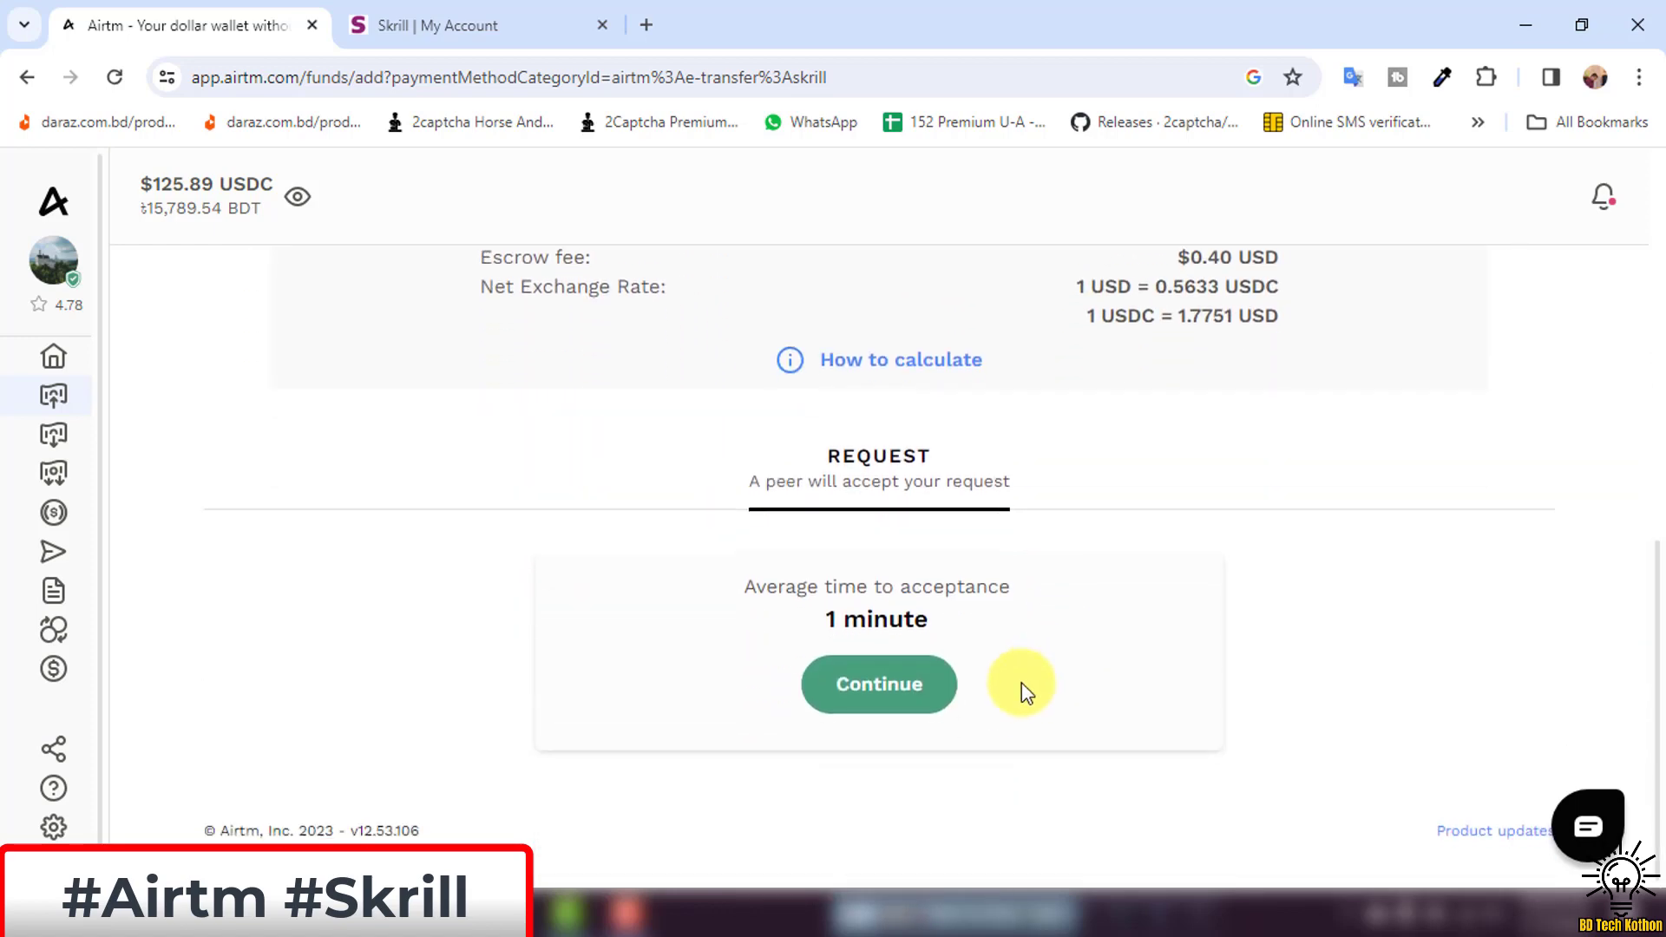
Continue to the Confirm Skrill information step and review the linked Skrill email.
left_click(899, 689)
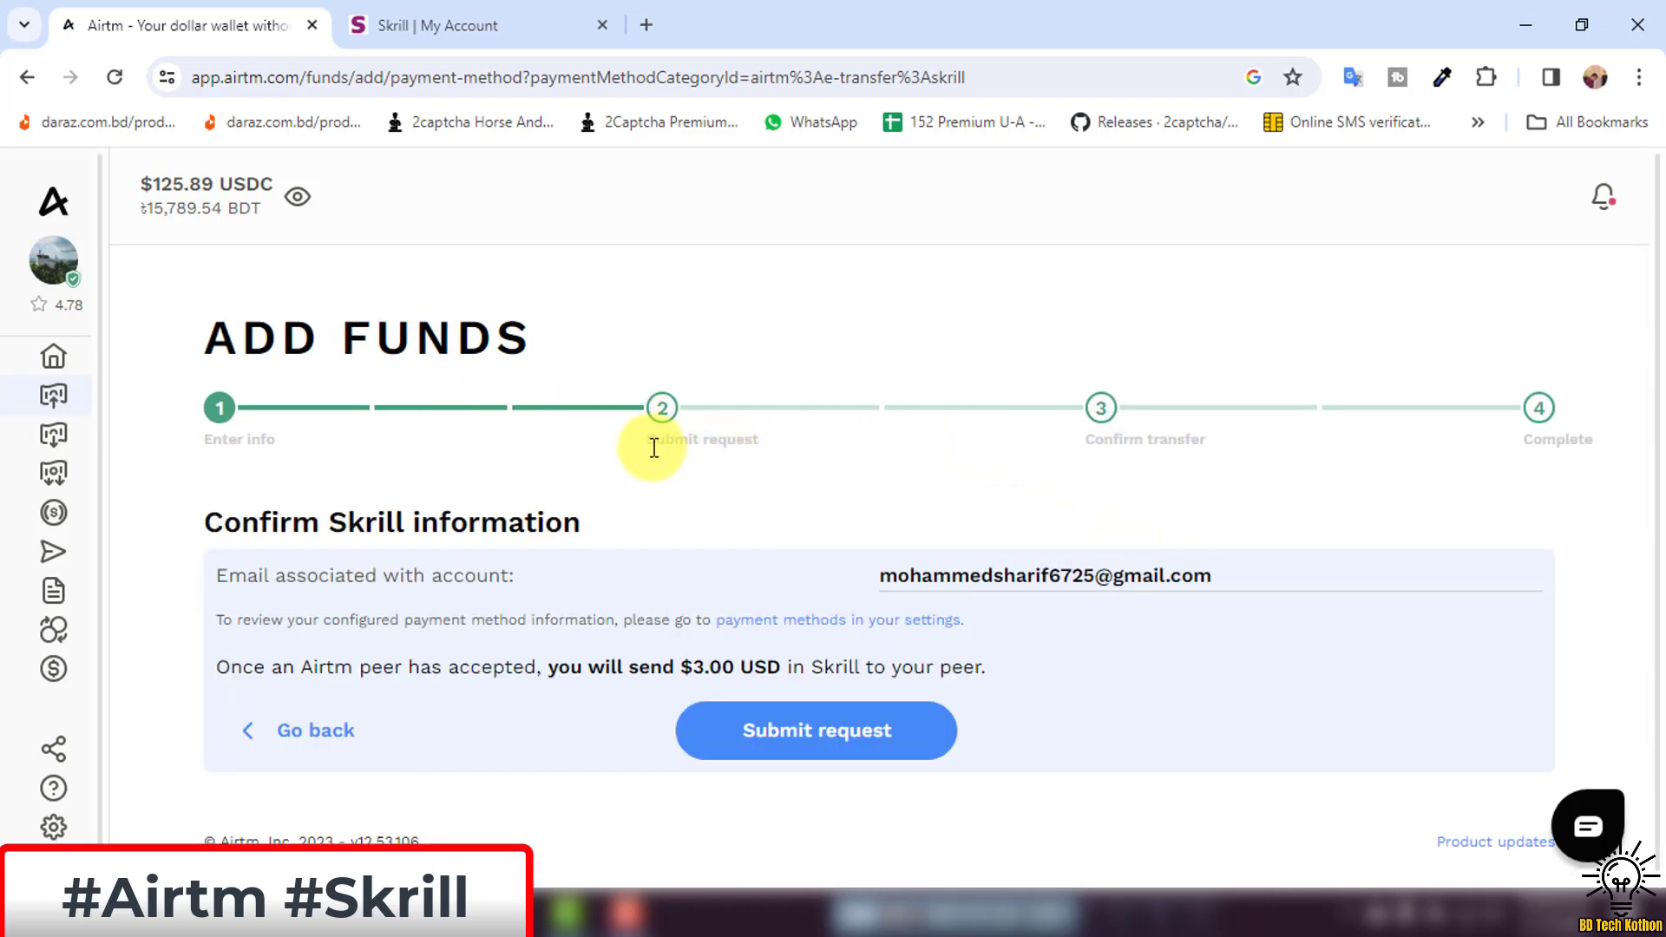
scroll(802, 451, "down", 1)
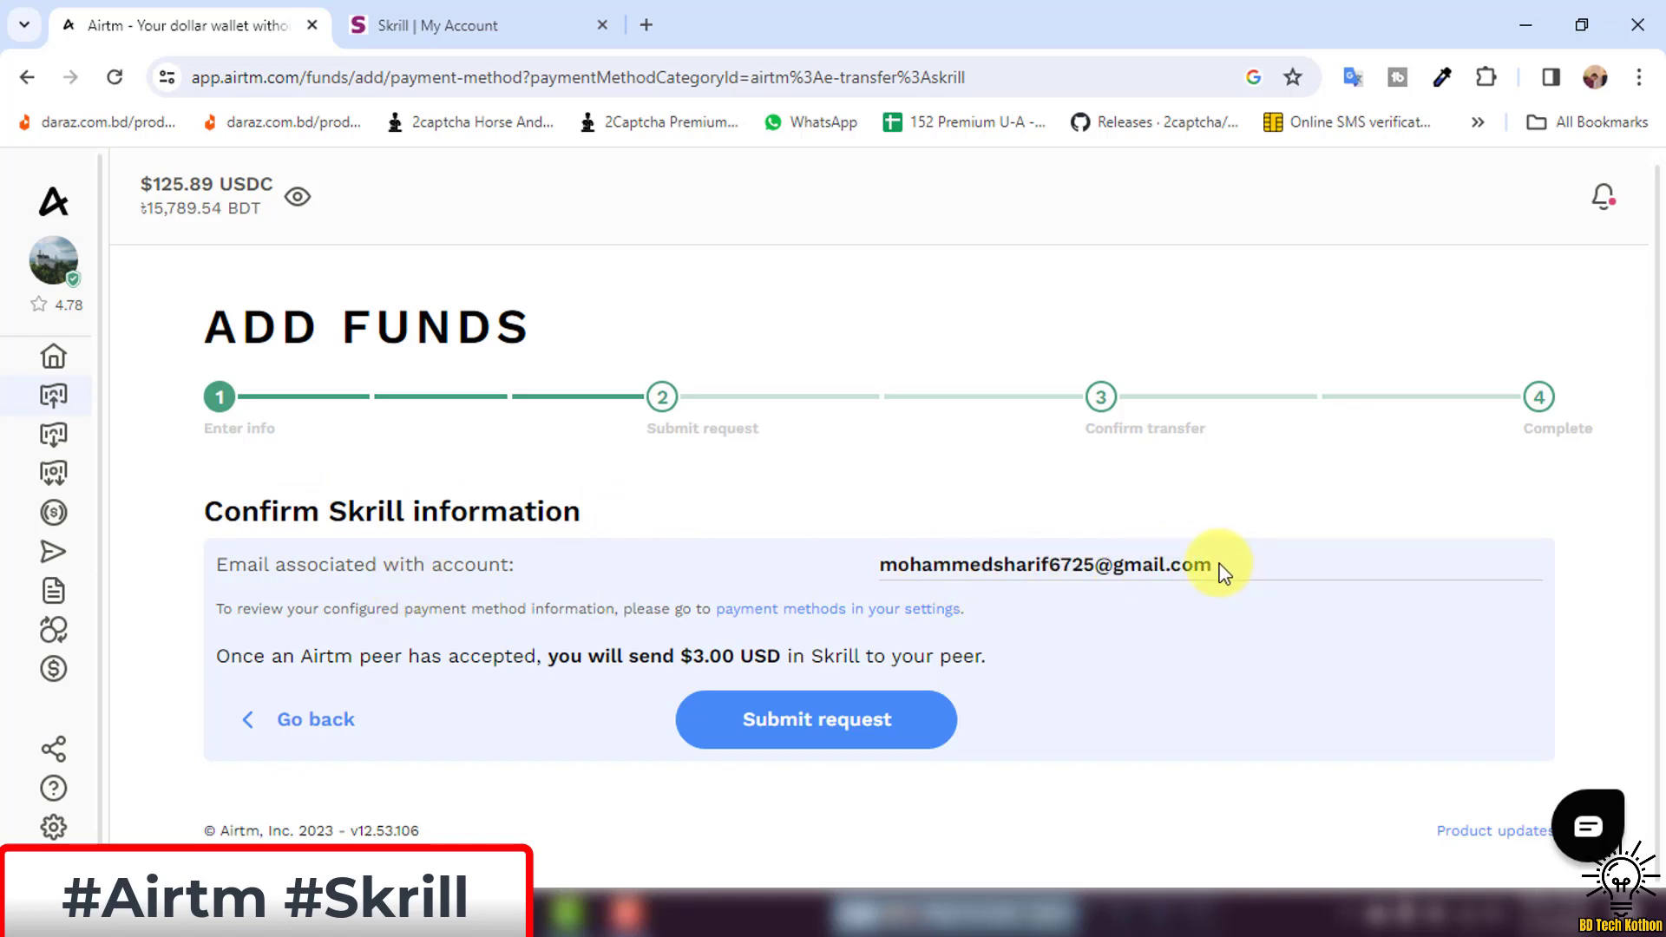
left_click_drag(1215, 564, 859, 572)
left_click(1026, 565)
mouse_move(69, 629)
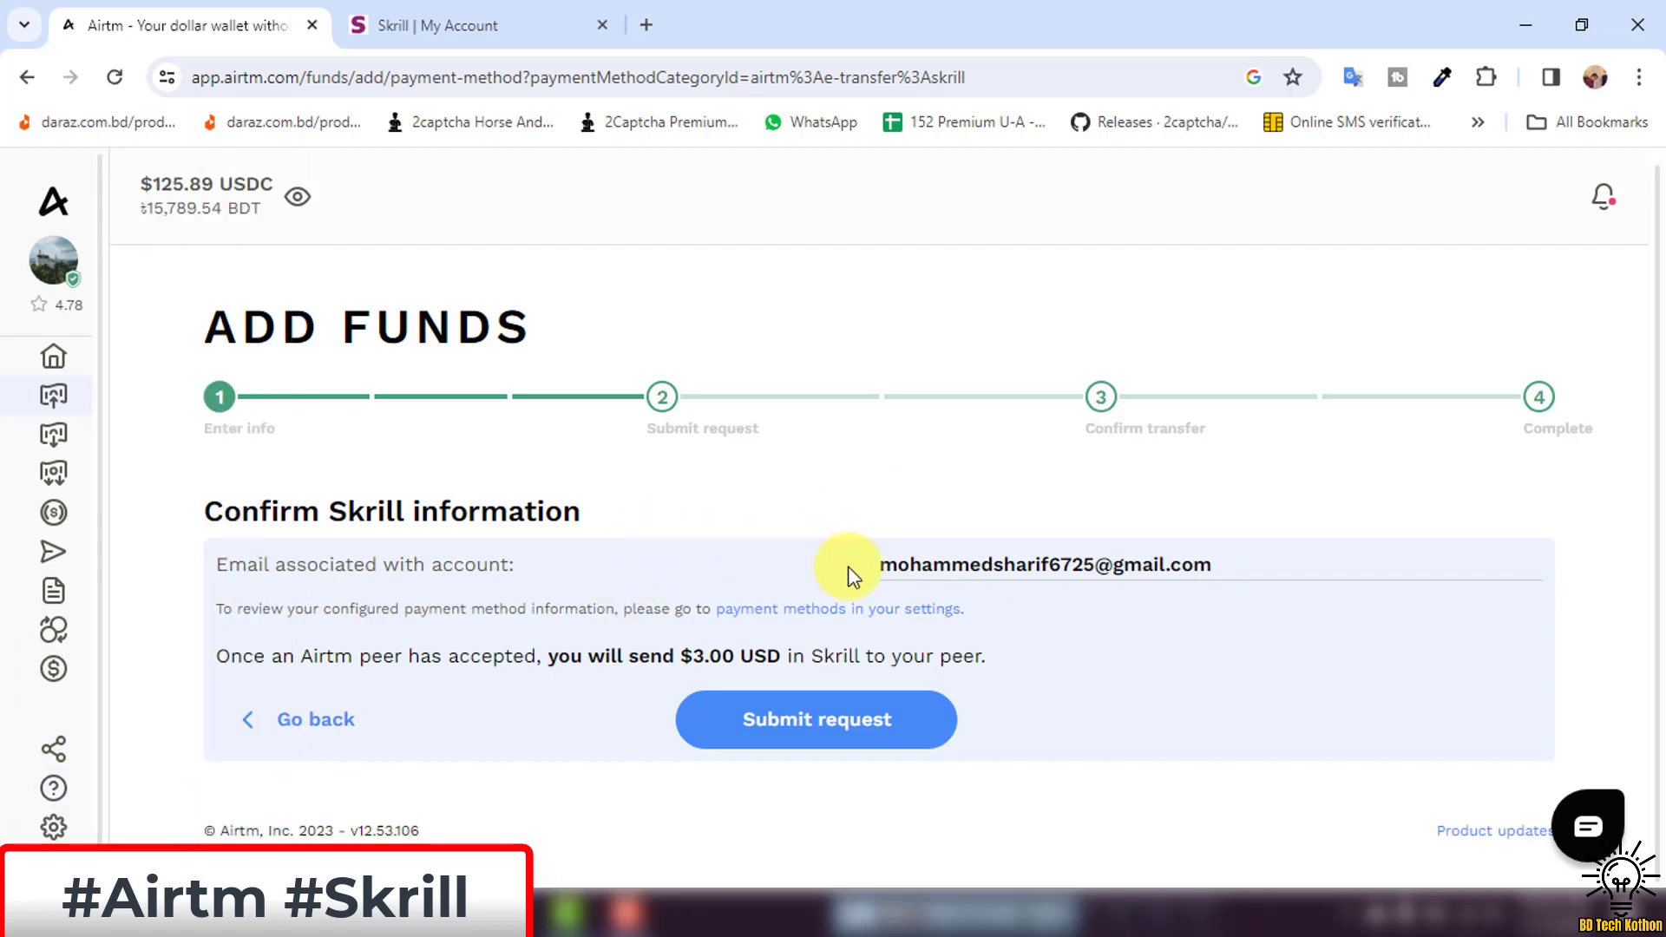
left_click_drag(866, 575, 1246, 561)
left_click(1171, 532)
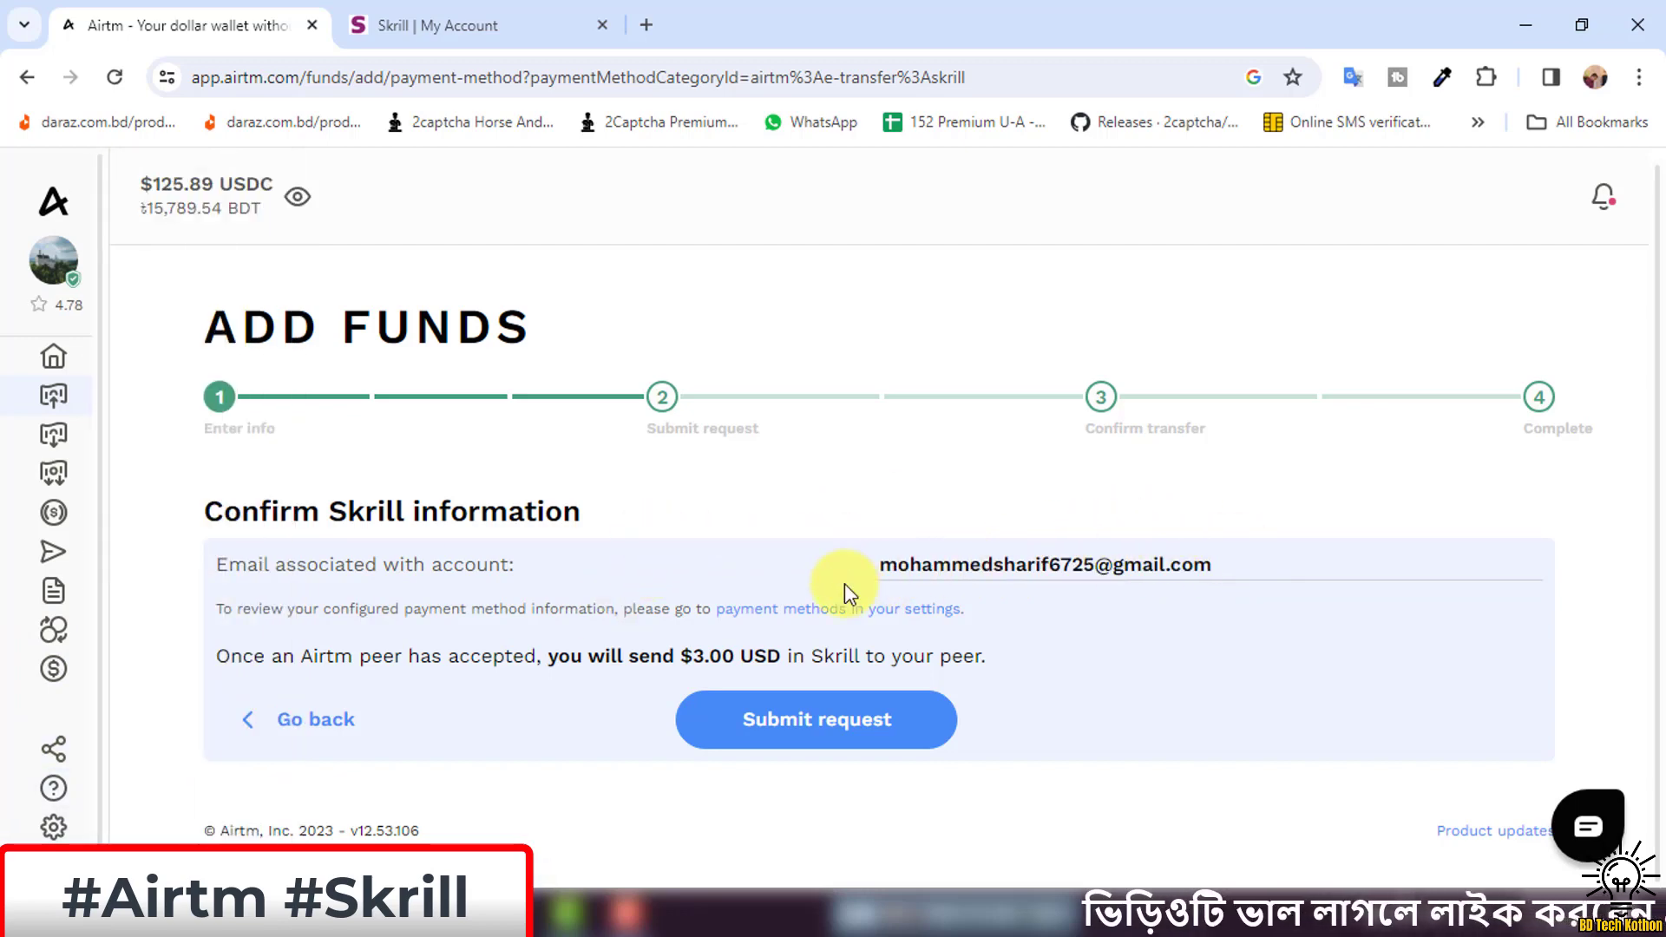
left_click_drag(883, 564, 1216, 565)
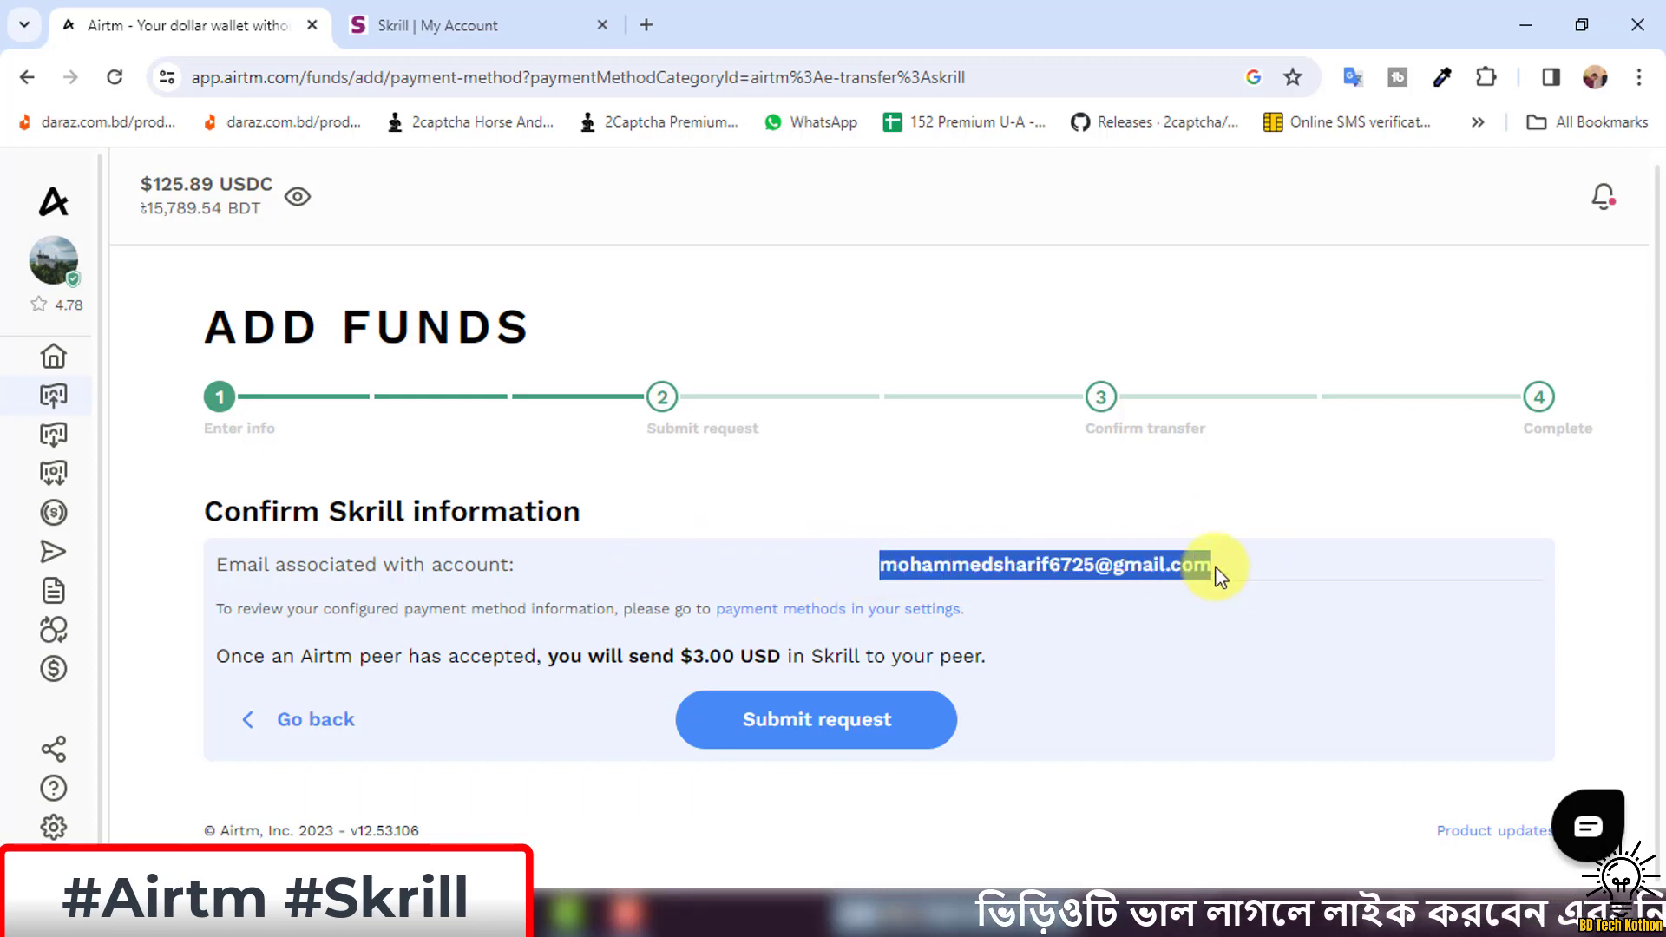
left_click(709, 525)
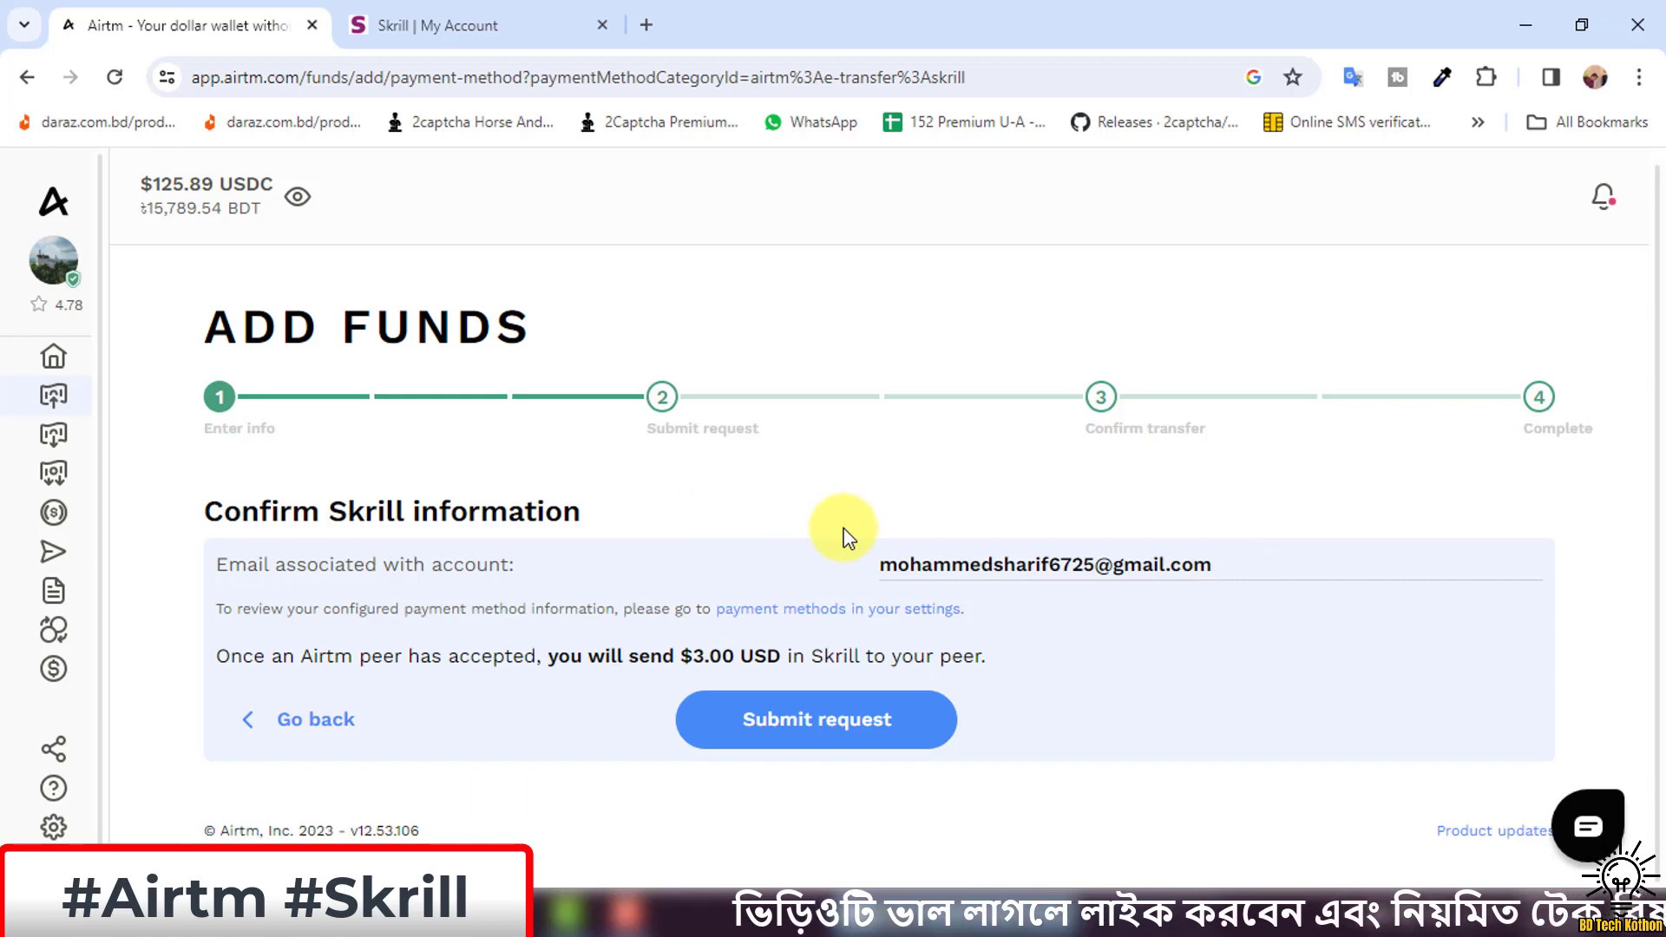
Recheck the linked Skrill email and submit the $3.00 add-funds request.
left_click_drag(861, 564, 1264, 577)
left_click(924, 523)
scroll(919, 518, "up", 1)
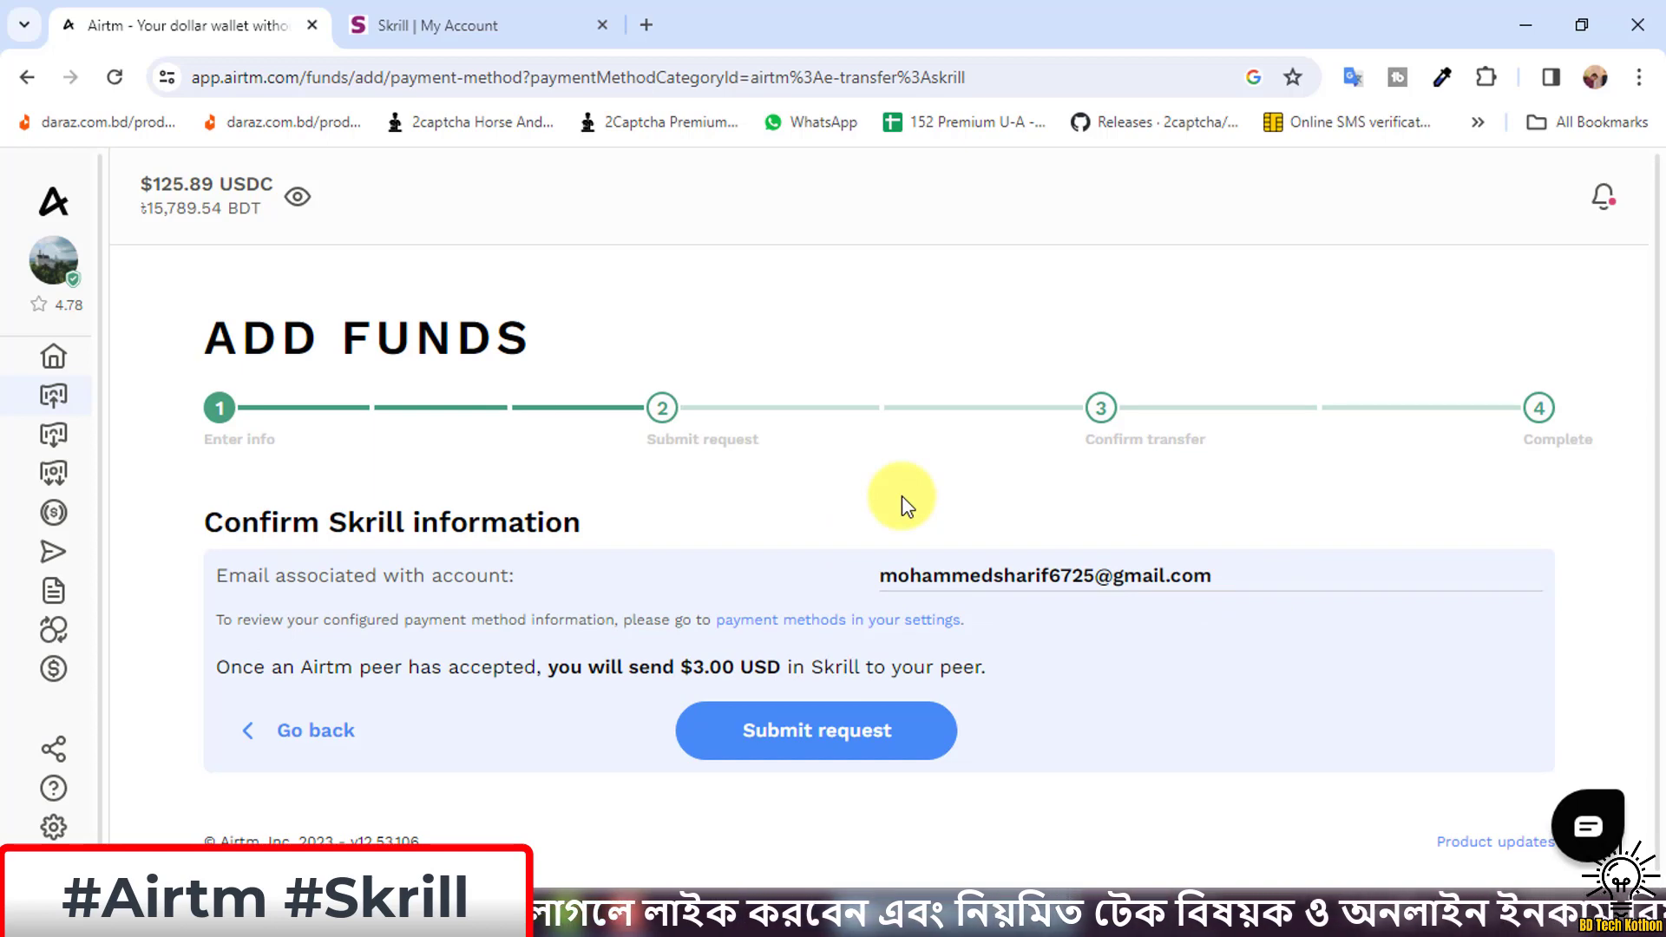
left_click_drag(867, 585, 1234, 595)
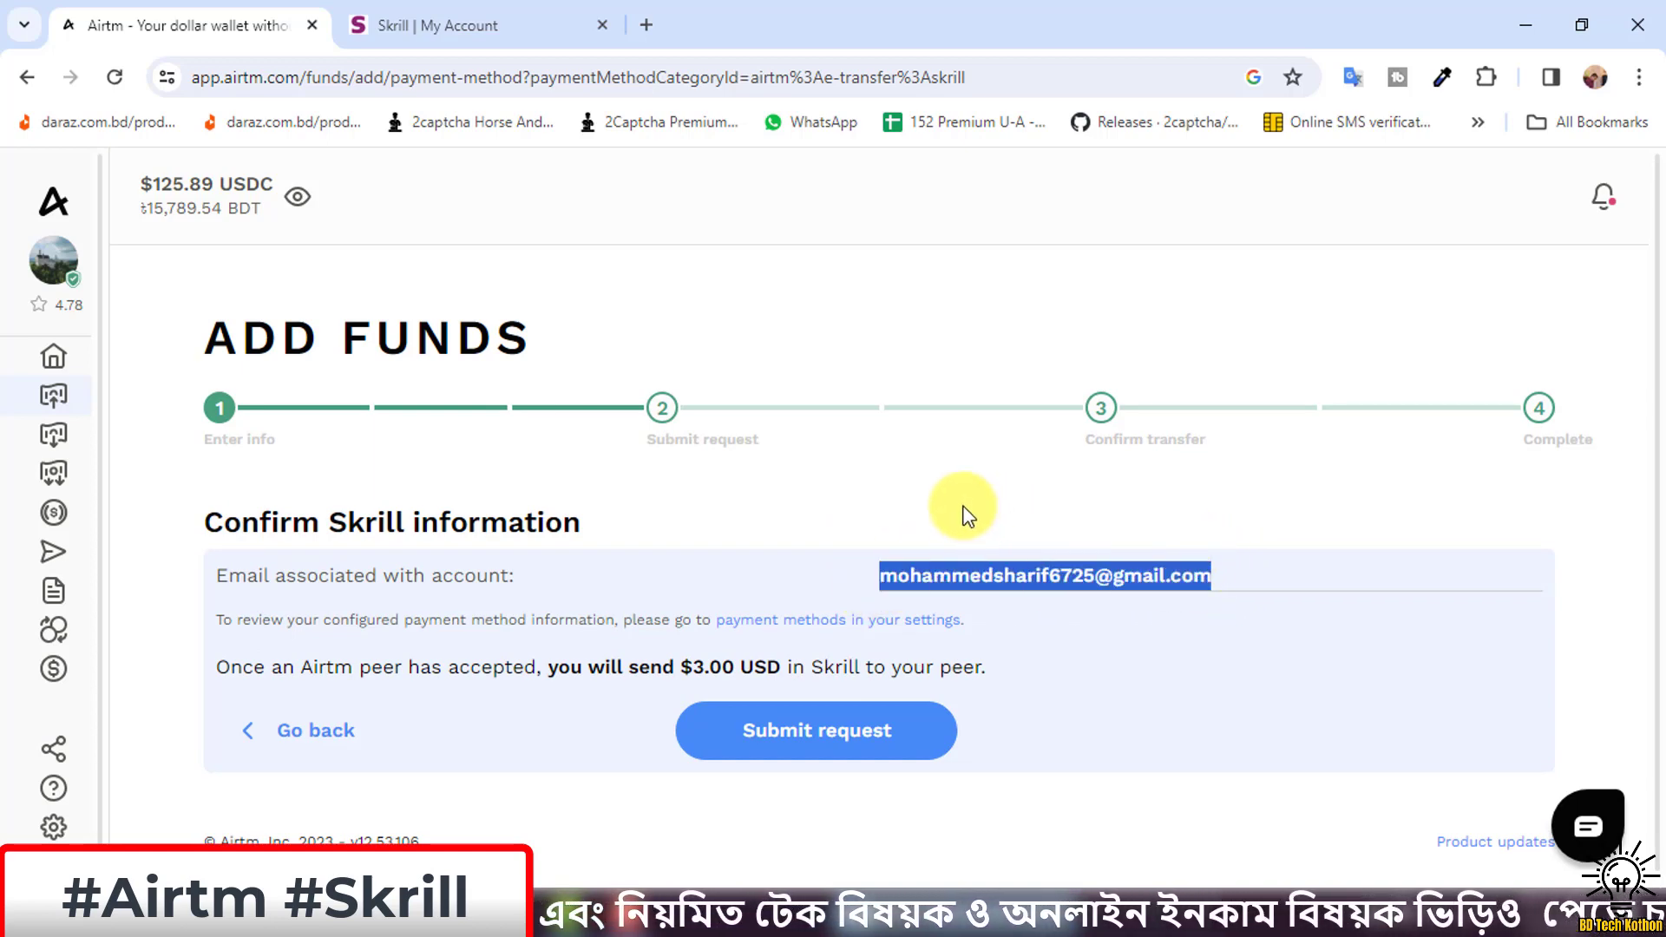
left_click(999, 517)
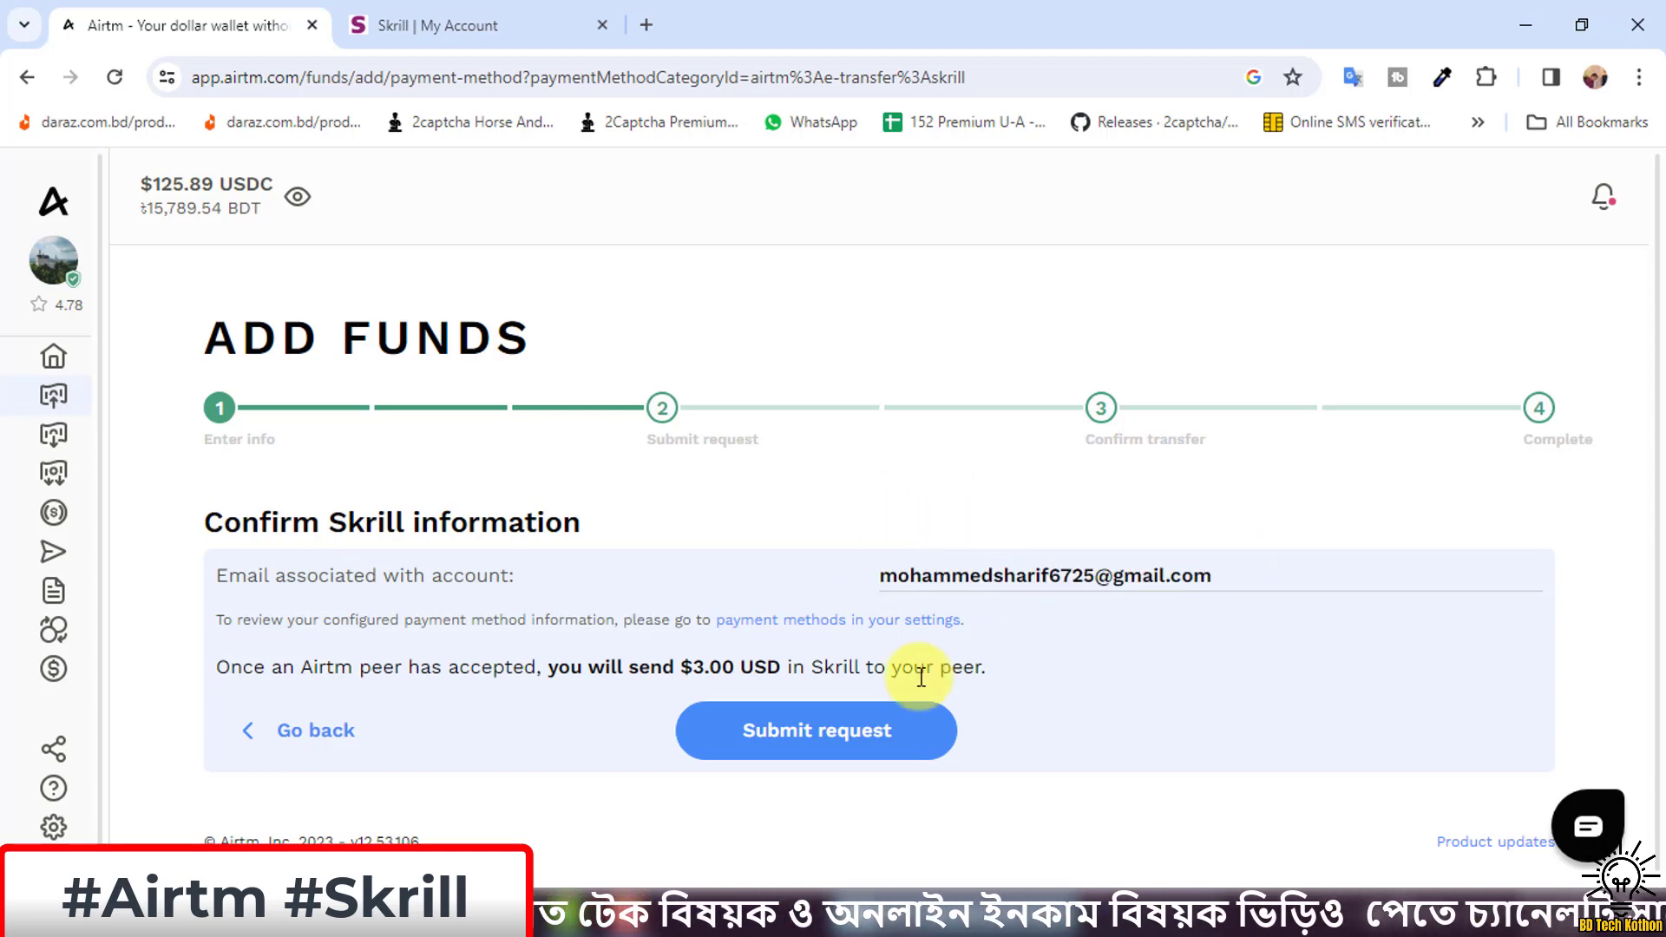
left_click(838, 742)
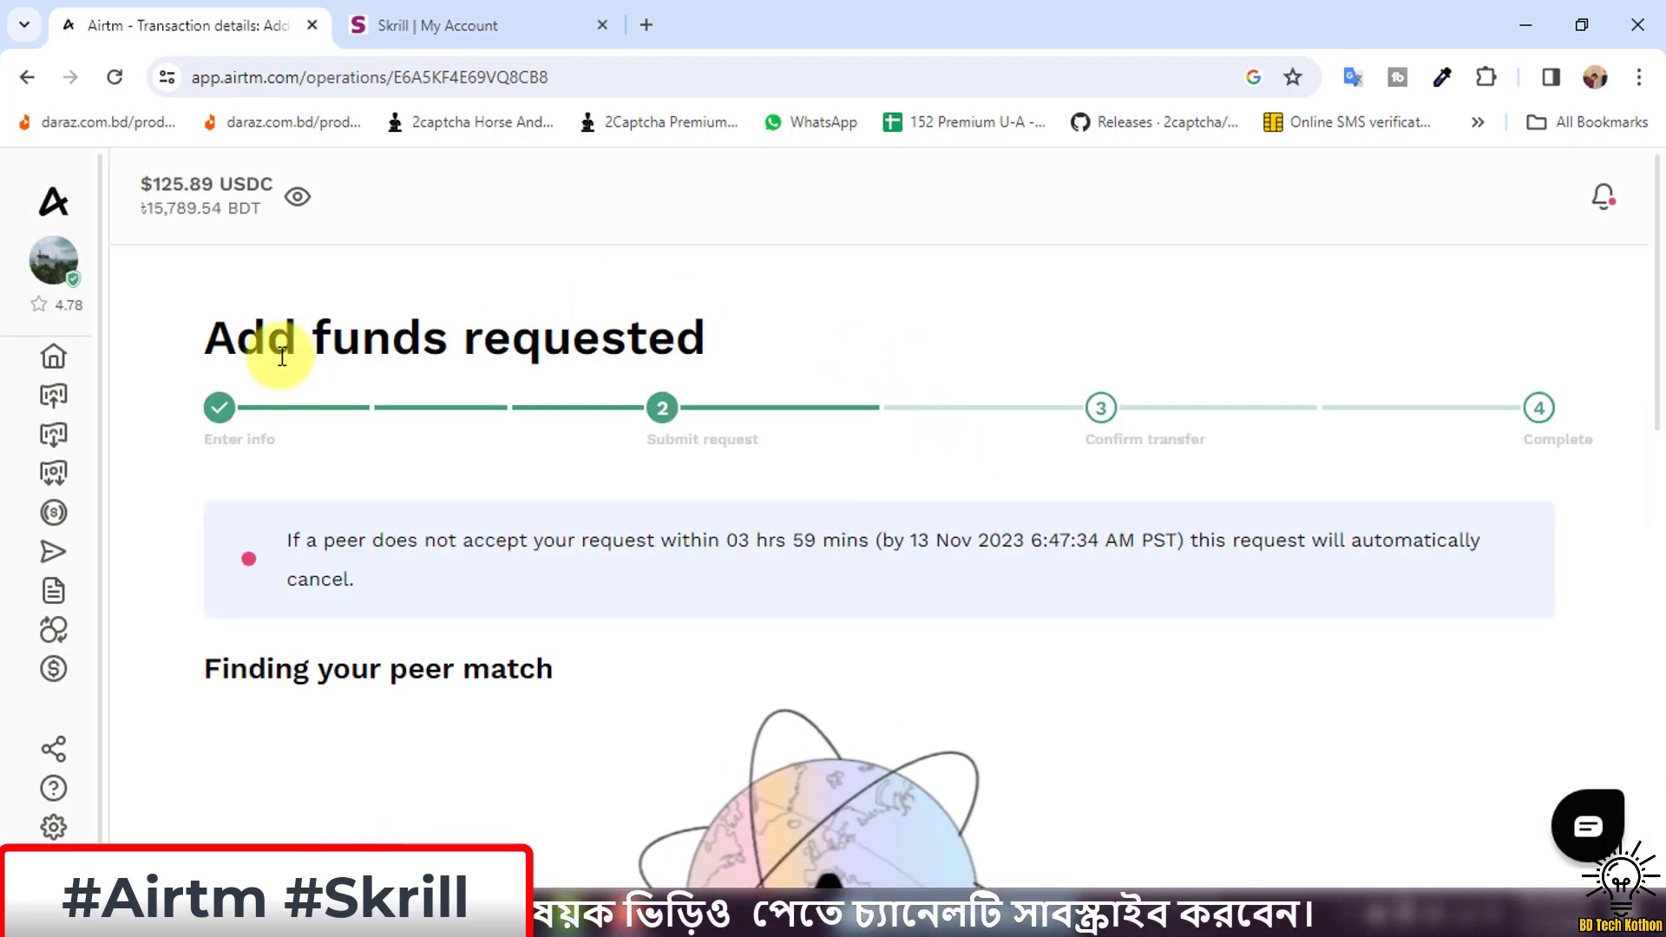
Wait on the peer-match screen, noting the 6:47:34 AM PST auto-cancel deadline.
scroll(732, 353, "down", 3)
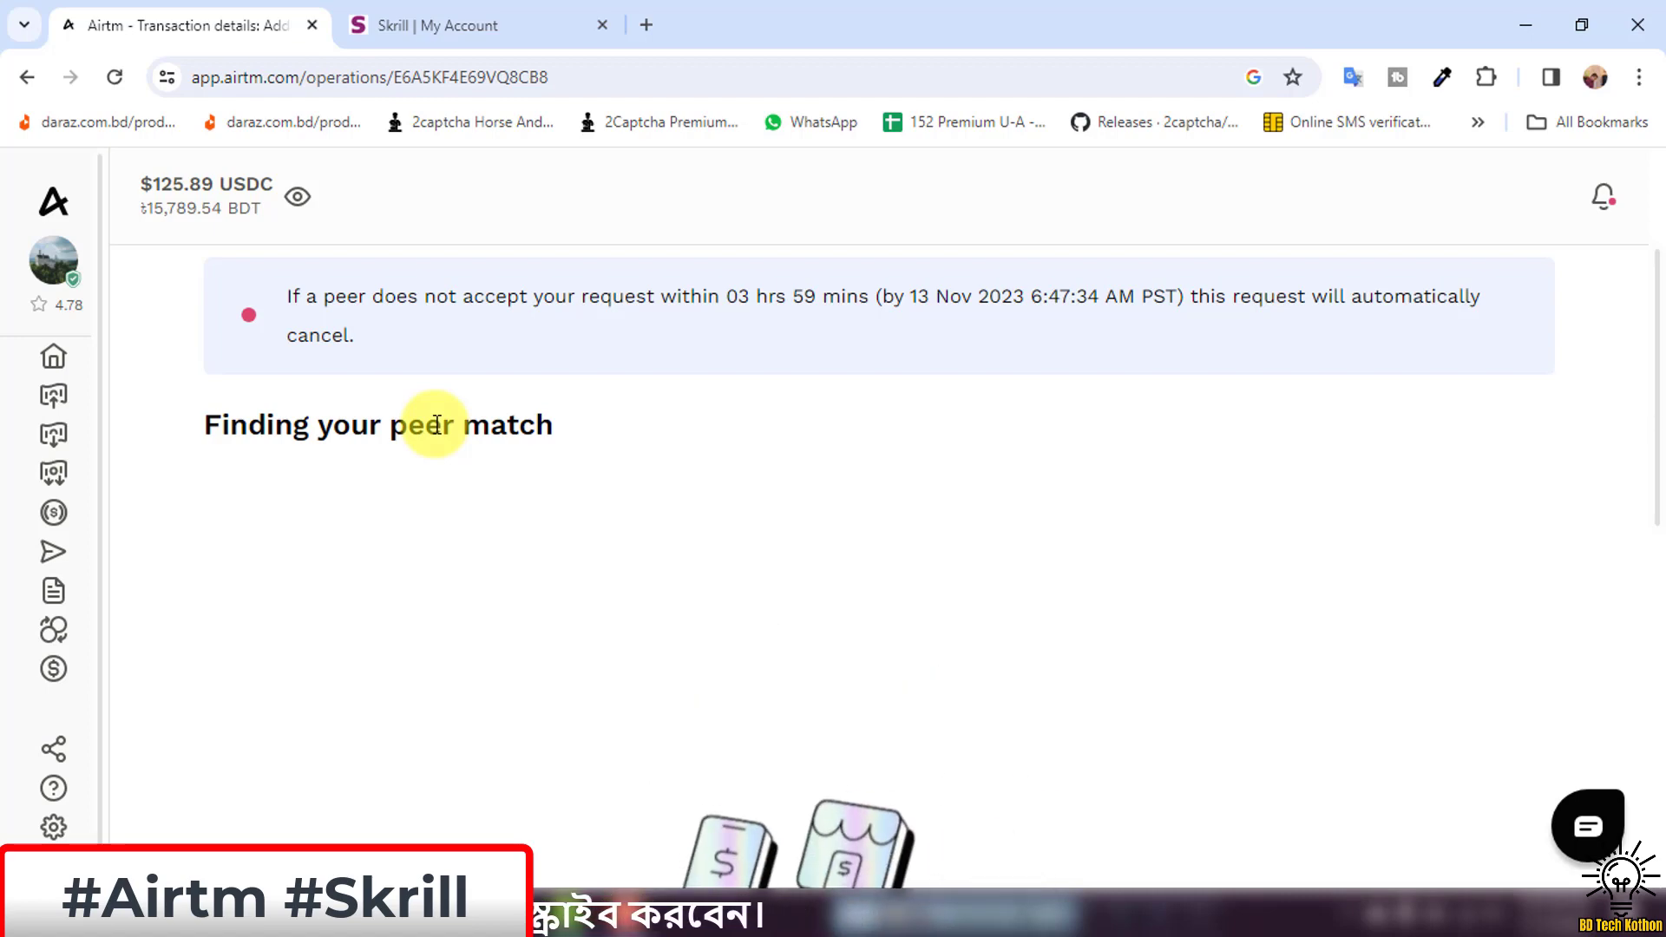
scroll(606, 413, "up", 2)
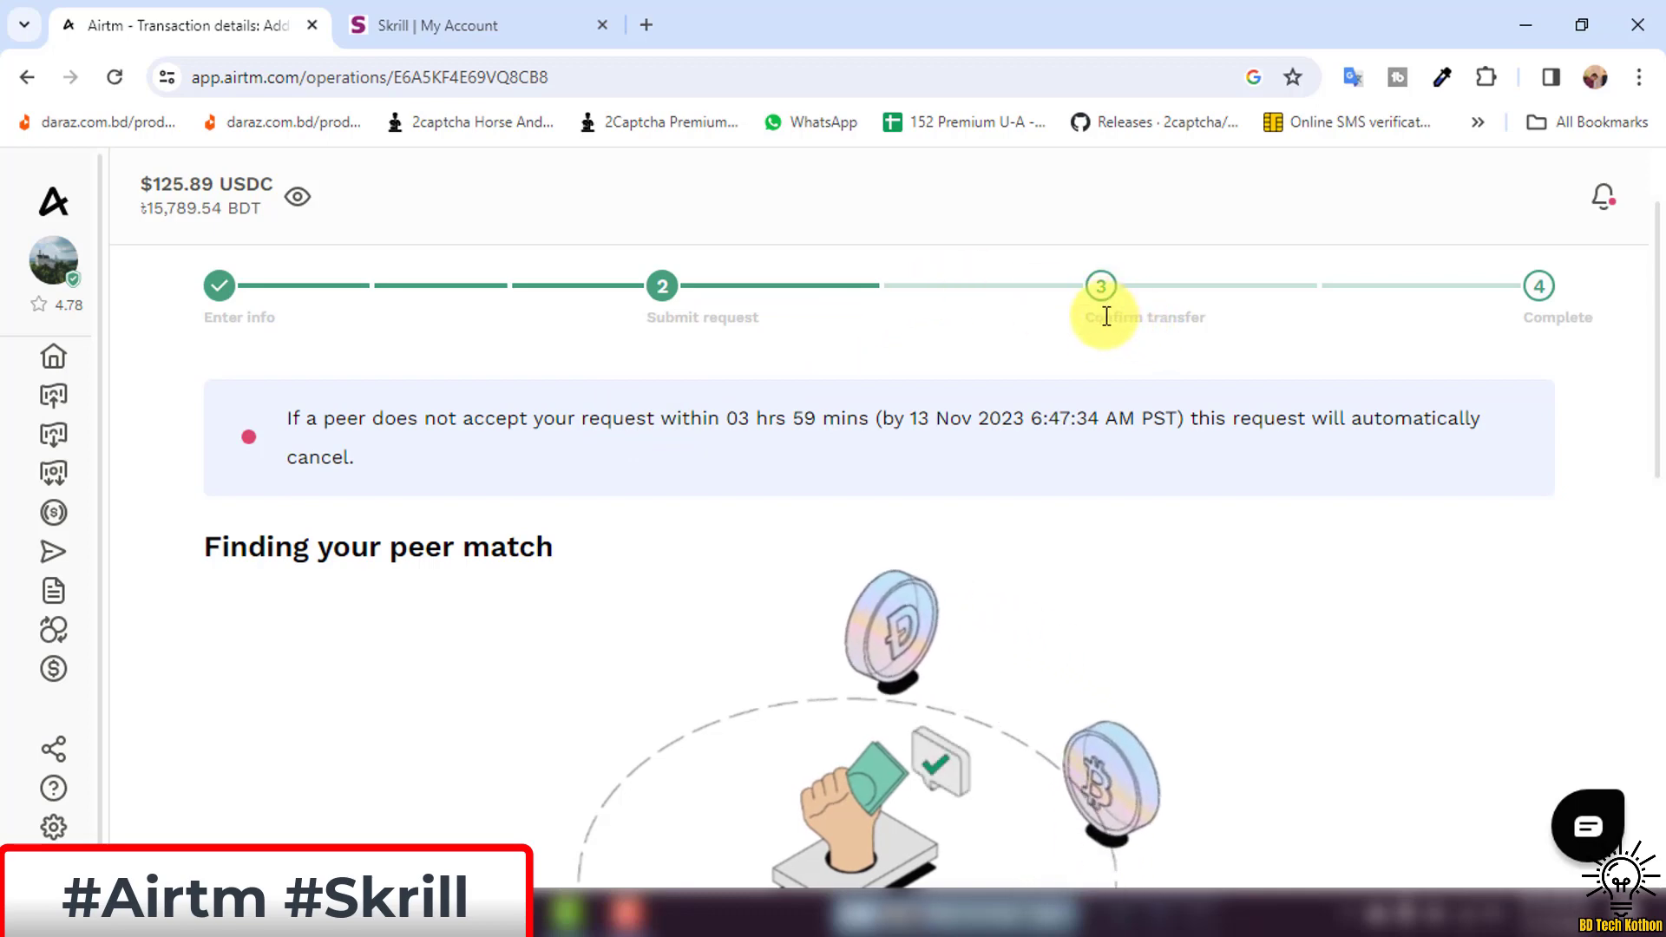
left_click_drag(1081, 330, 1220, 331)
left_click(1232, 336)
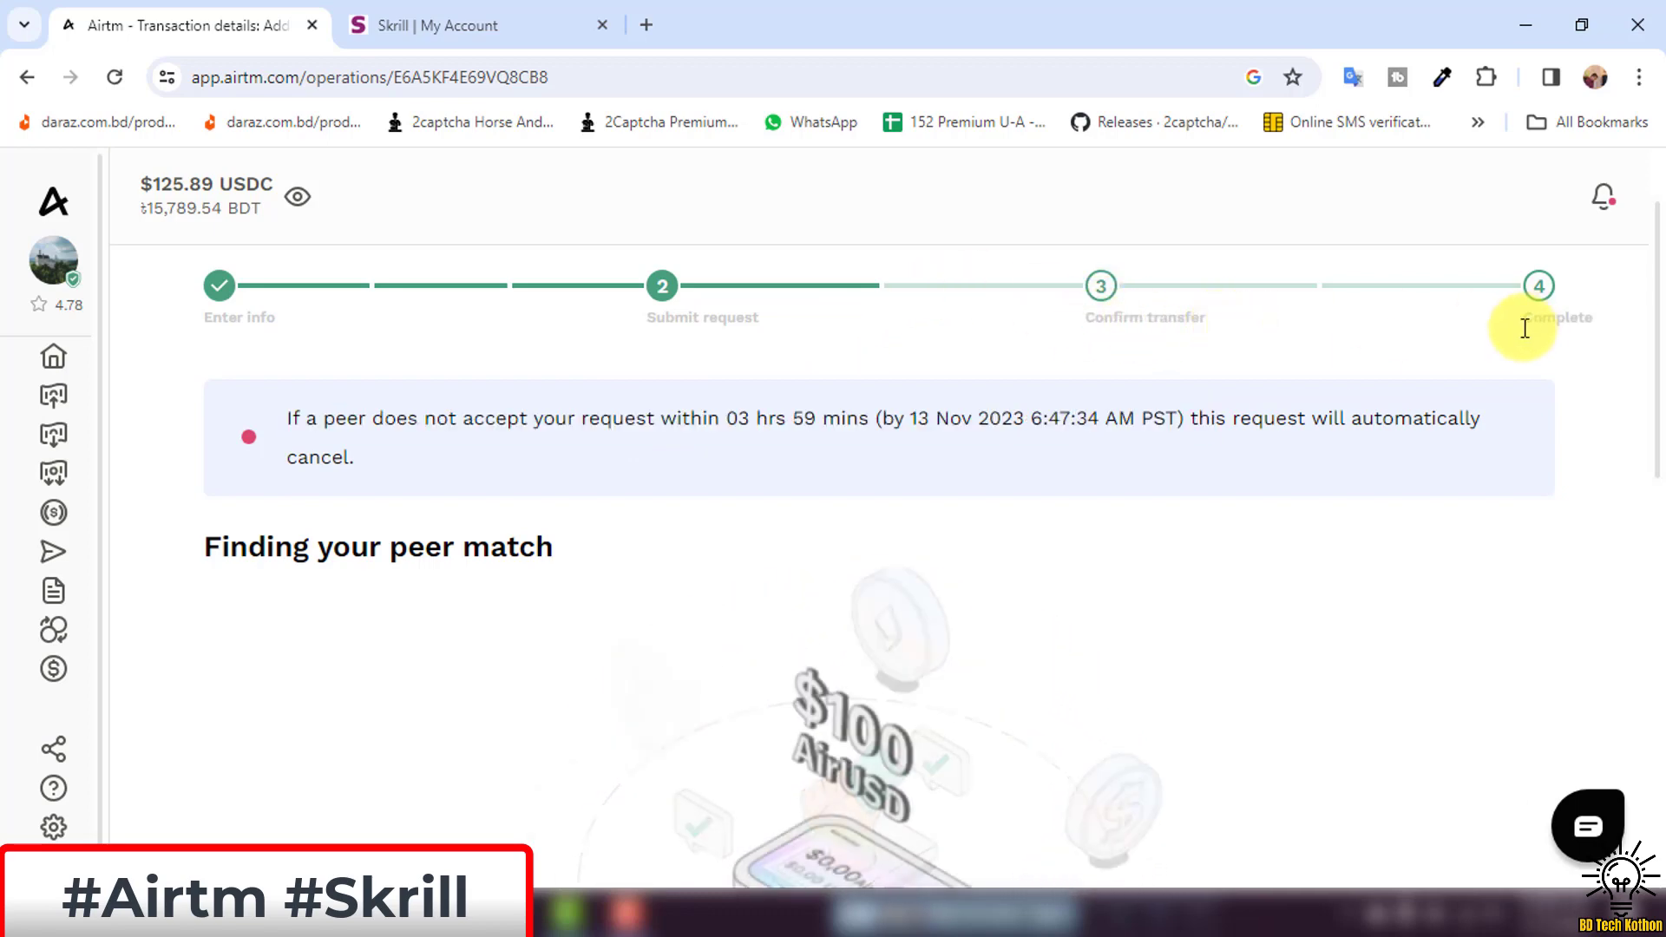
scroll(1067, 406, "down", 3)
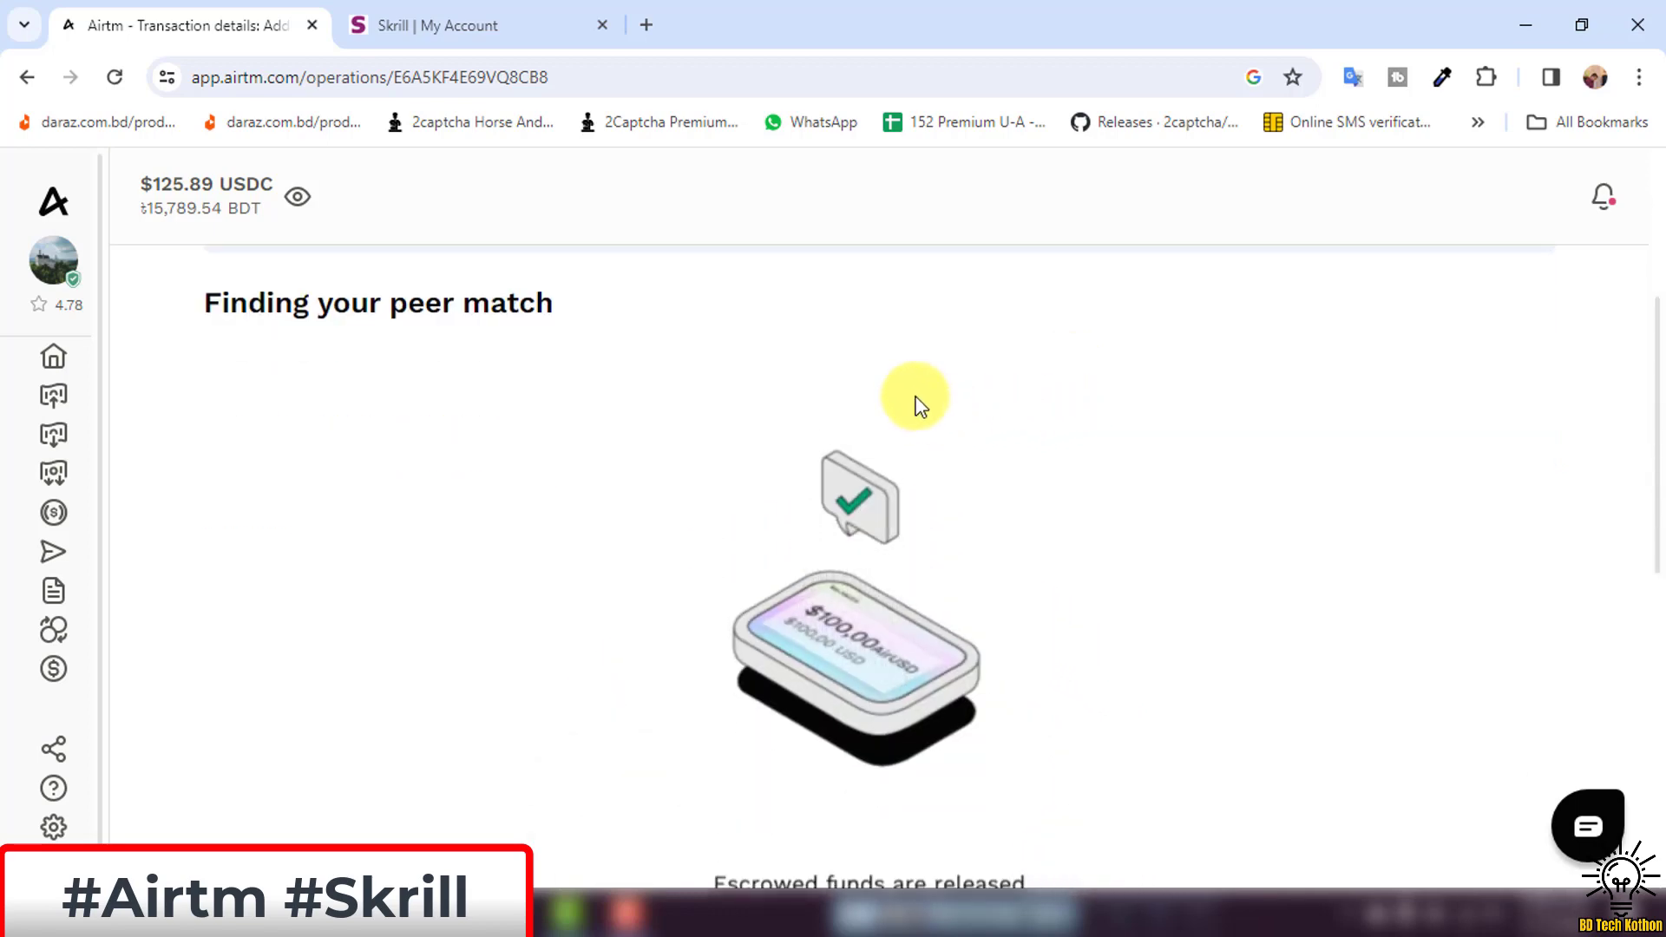
scroll(907, 398, "down", 3)
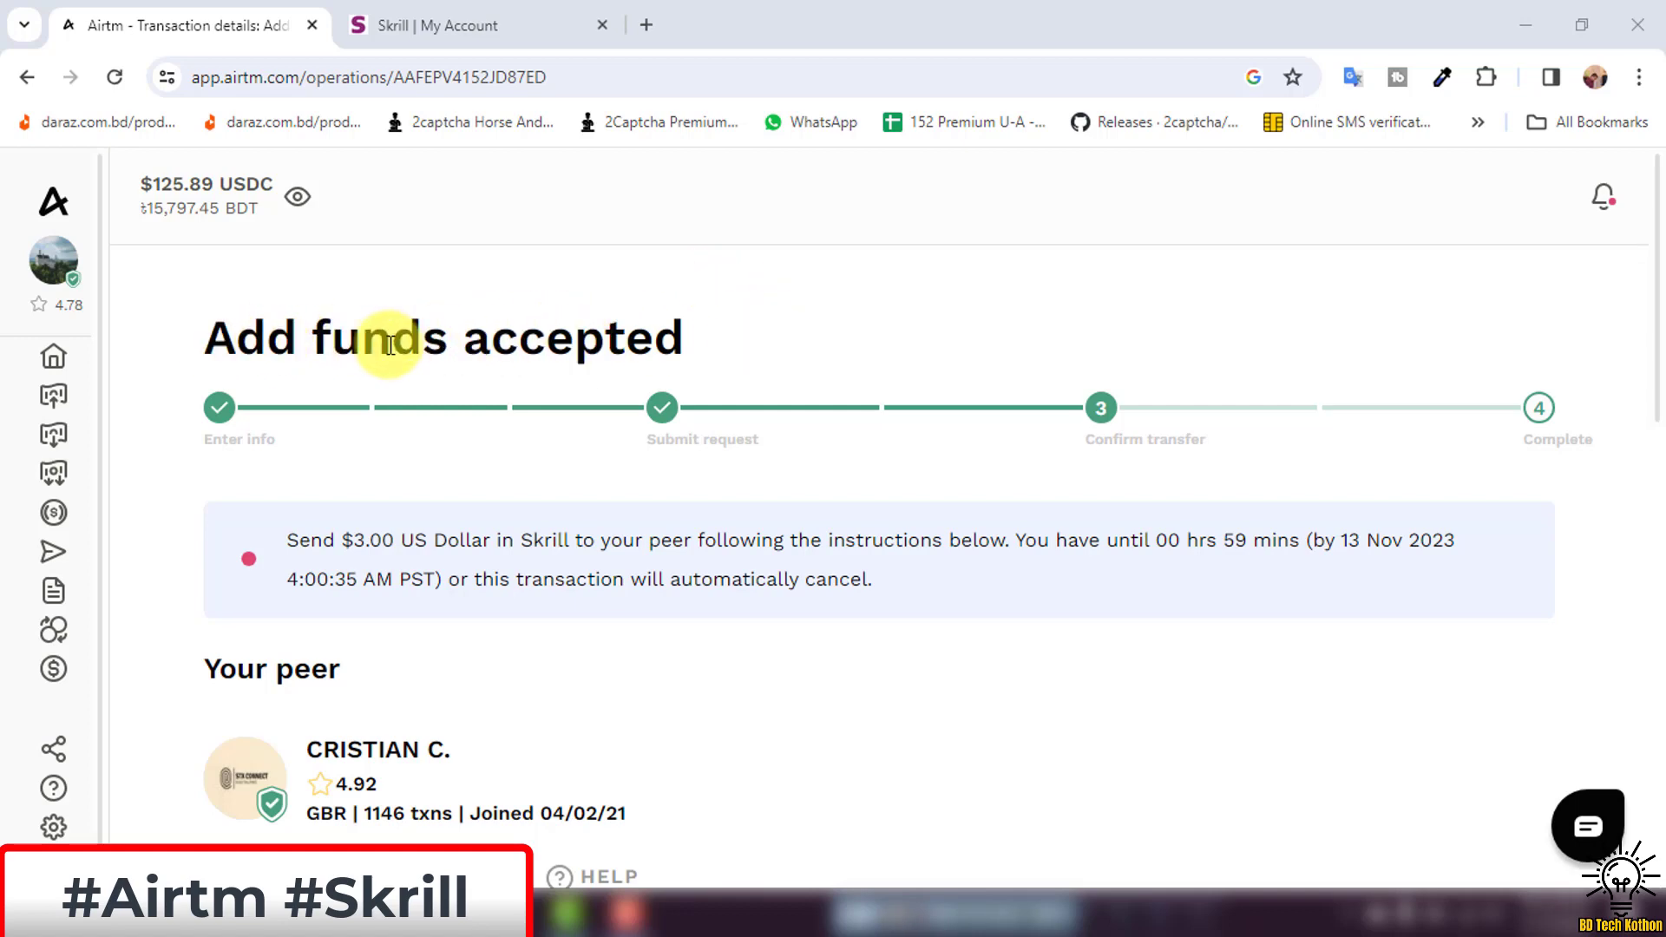
Review the accepted peer and acknowledge the transfer-notes warning to reveal their Skrill payment details.
scroll(829, 292, "down", 3)
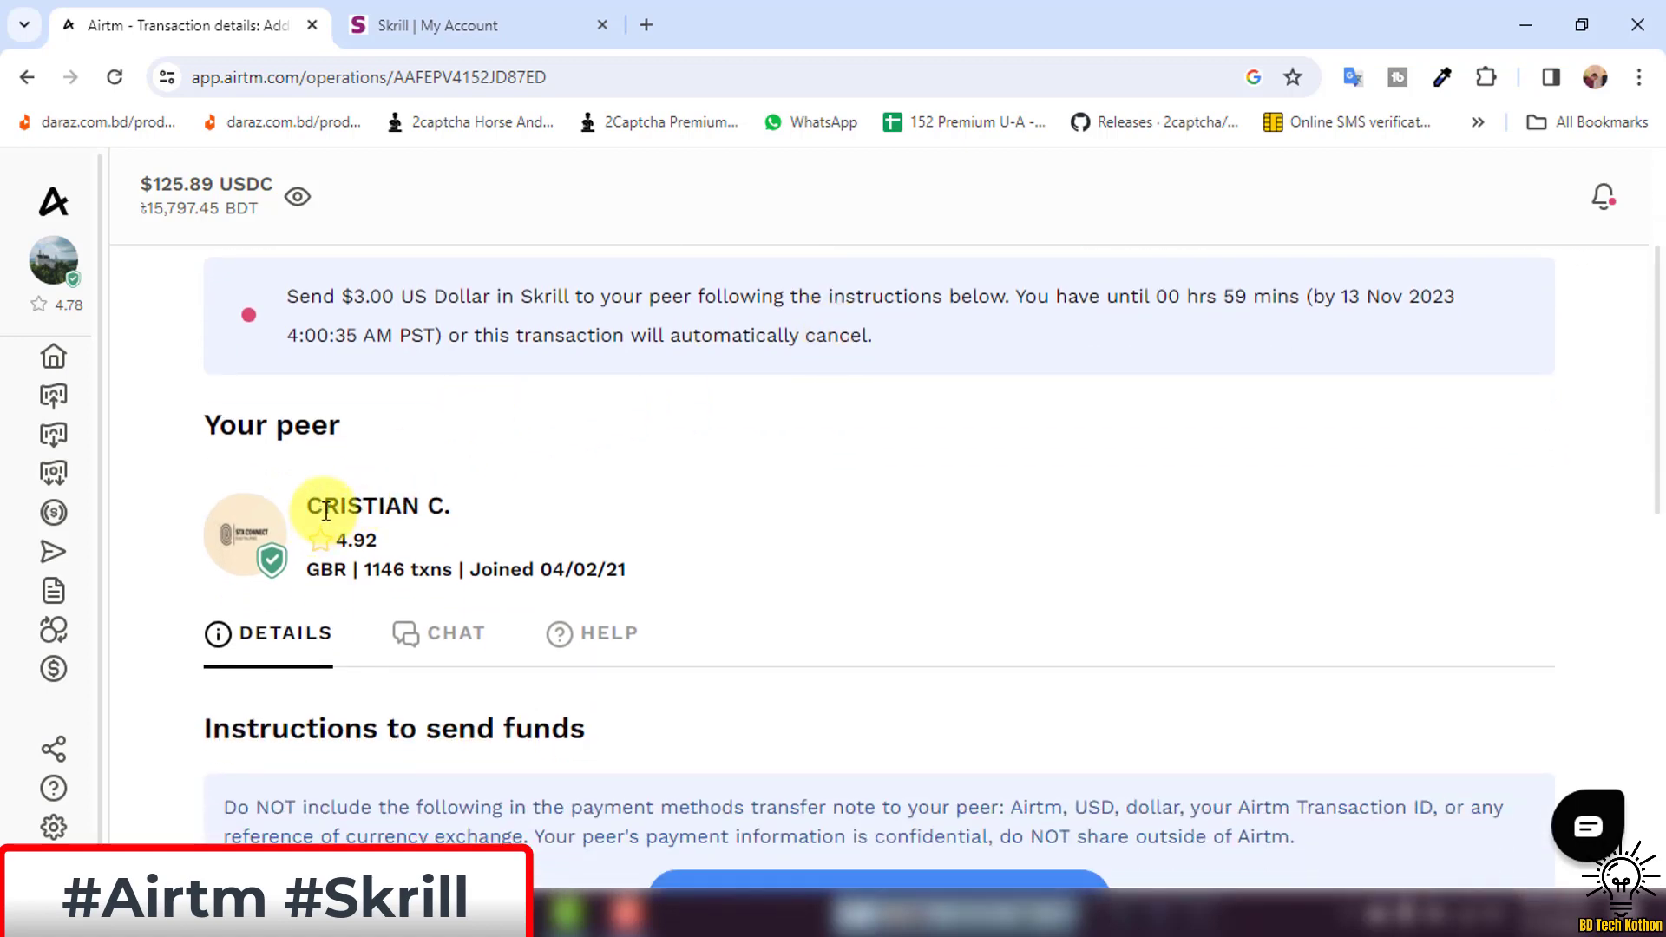
left_click_drag(326, 511, 444, 508)
left_click(358, 551)
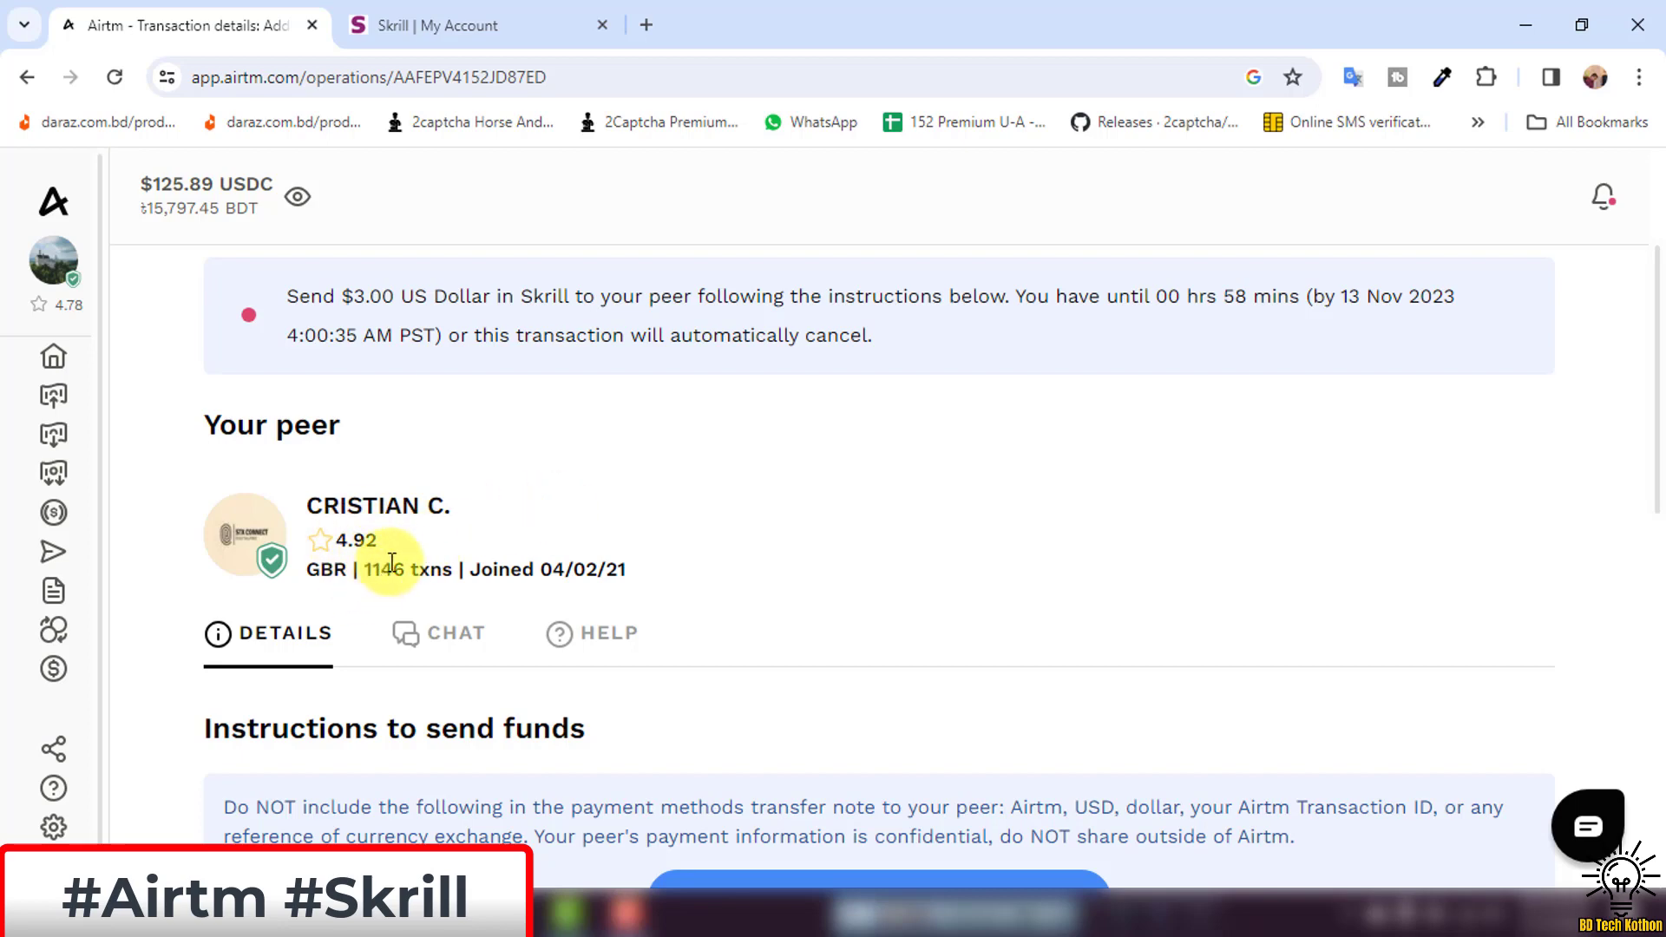
scroll(524, 495, "down", 1)
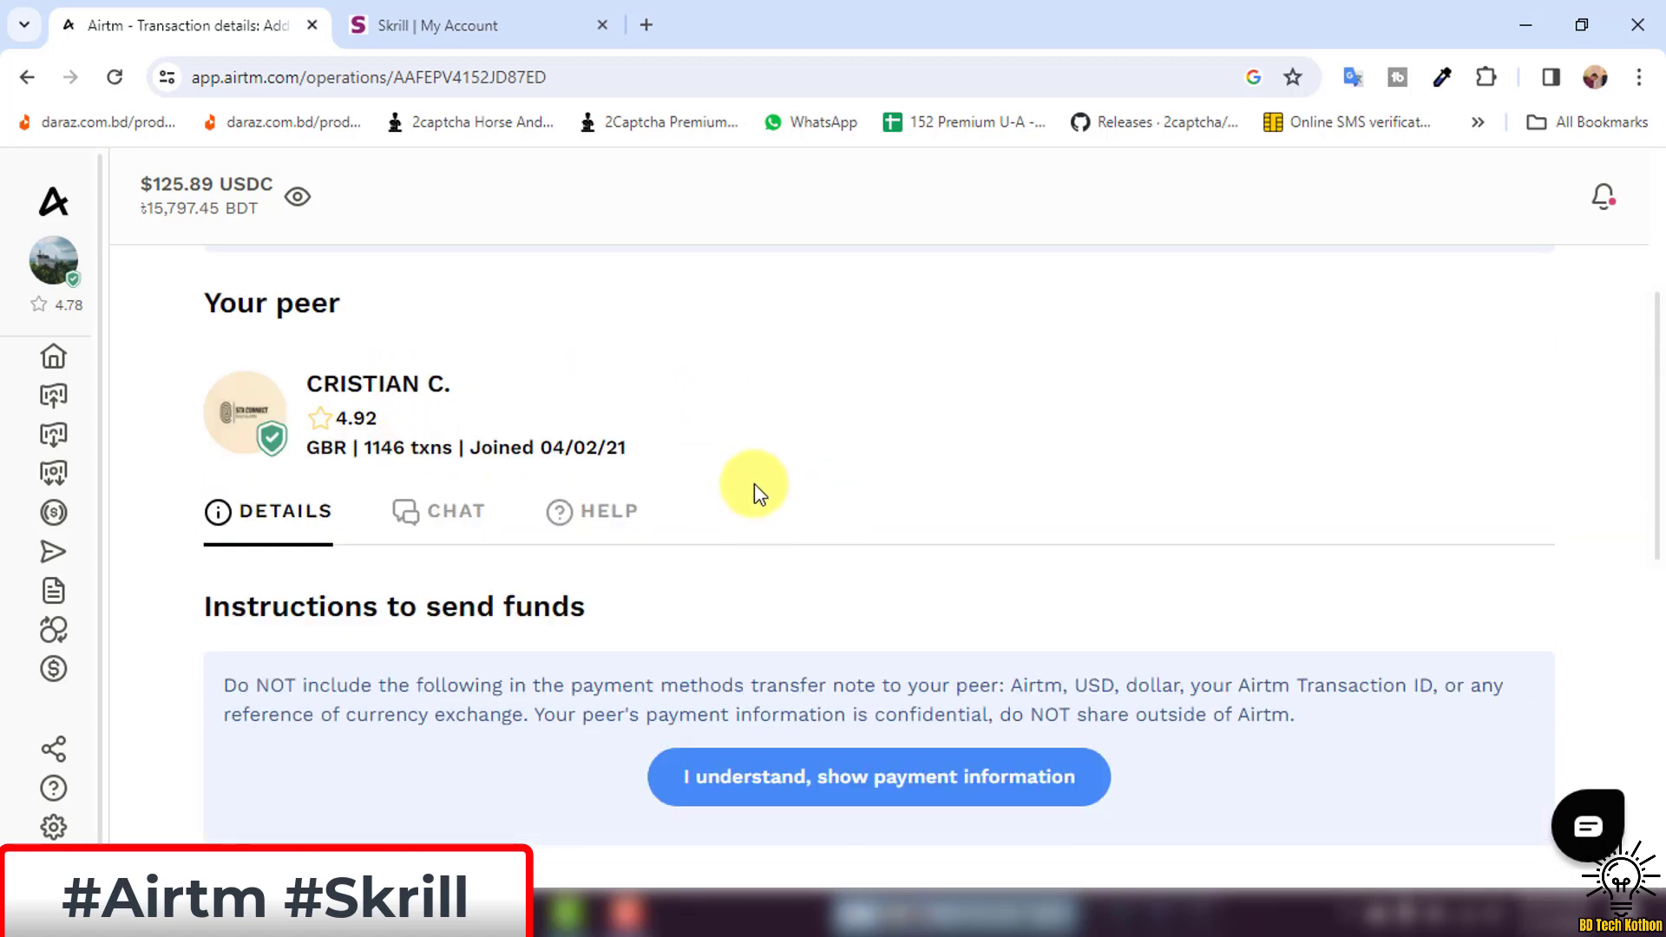
scroll(746, 521, "down", 2)
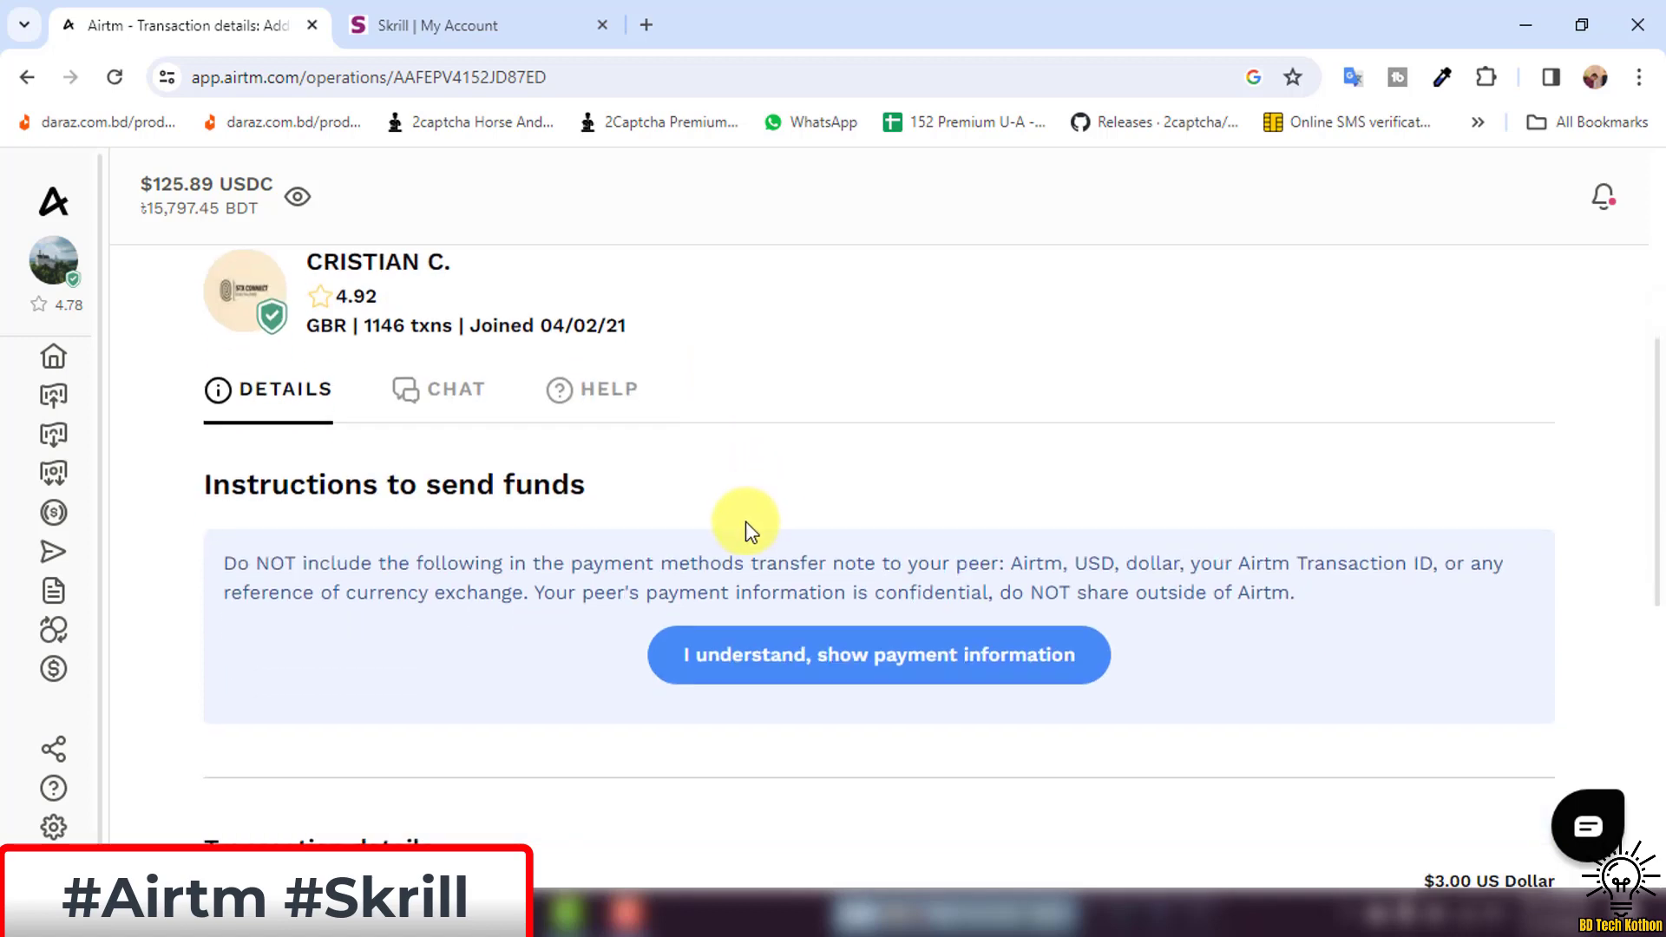
left_click(798, 652)
left_click(775, 673)
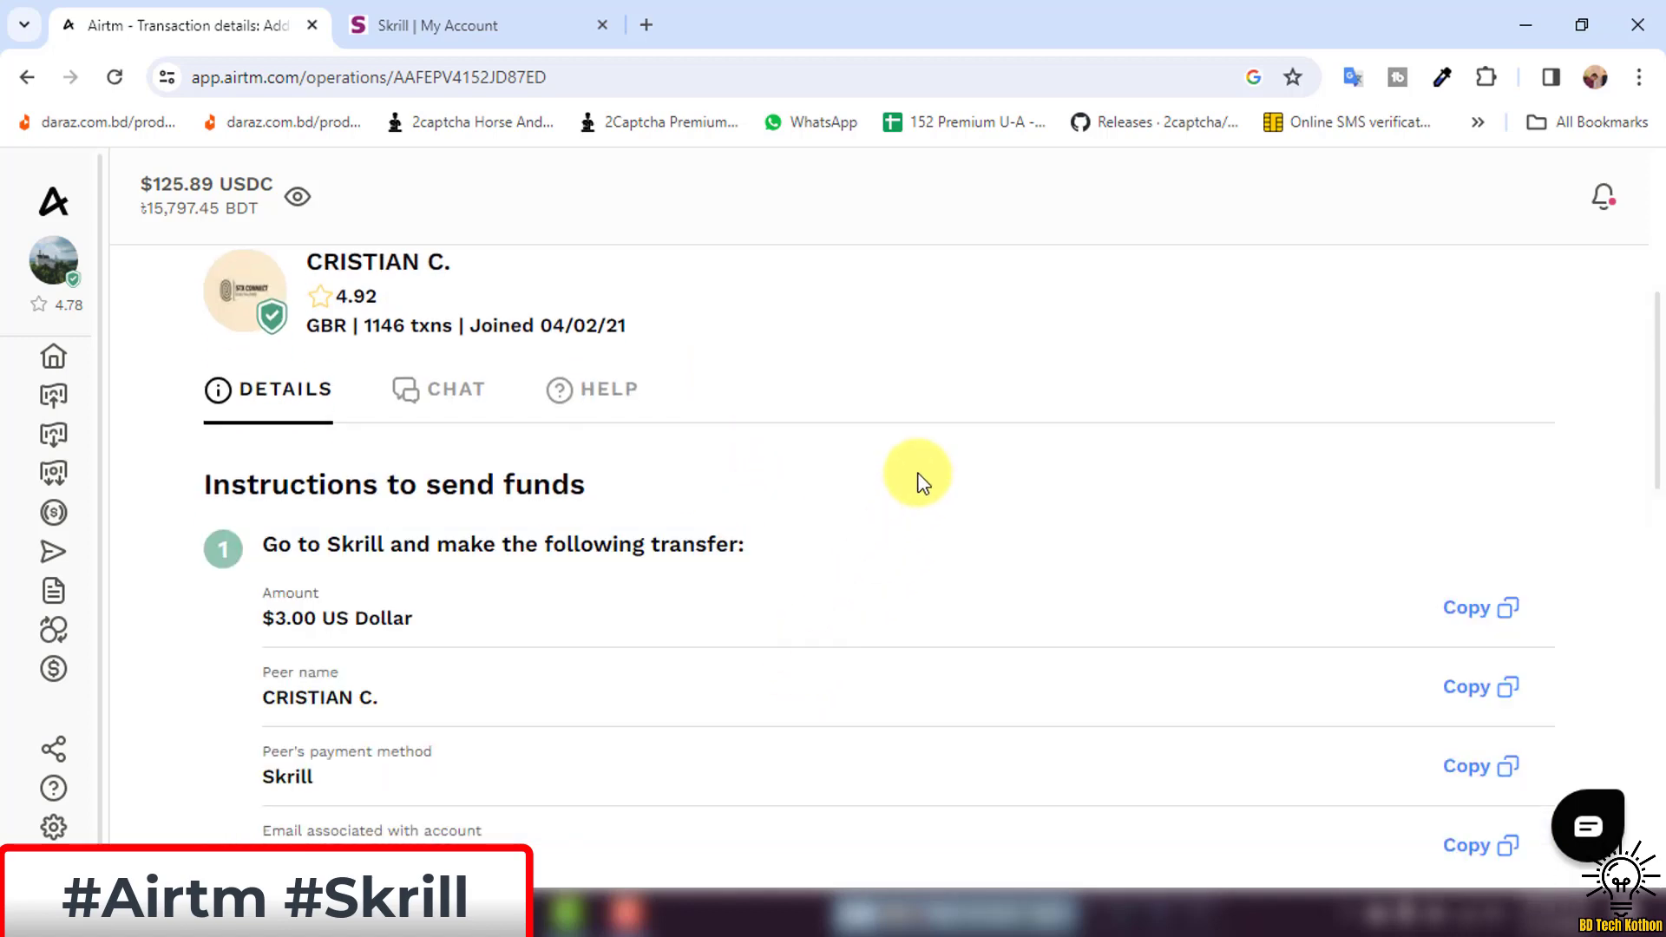
Scroll to the peer's Skrill account email, select it, then return to the peer header.
scroll(863, 511, "down", 3)
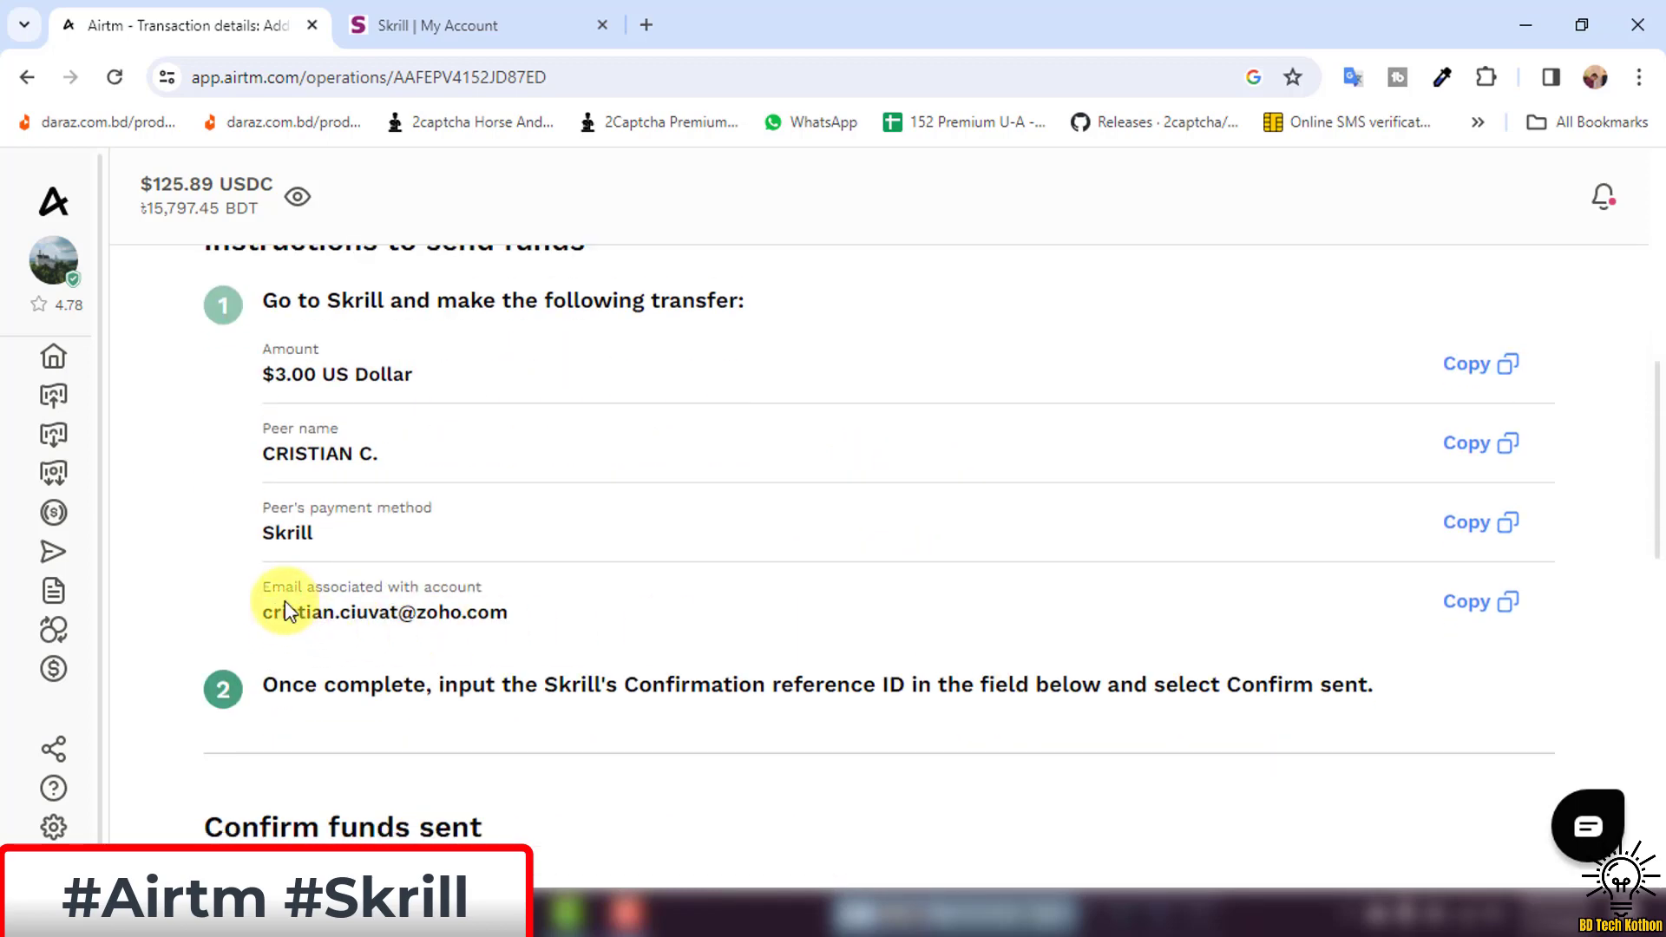
left_click_drag(290, 621, 558, 632)
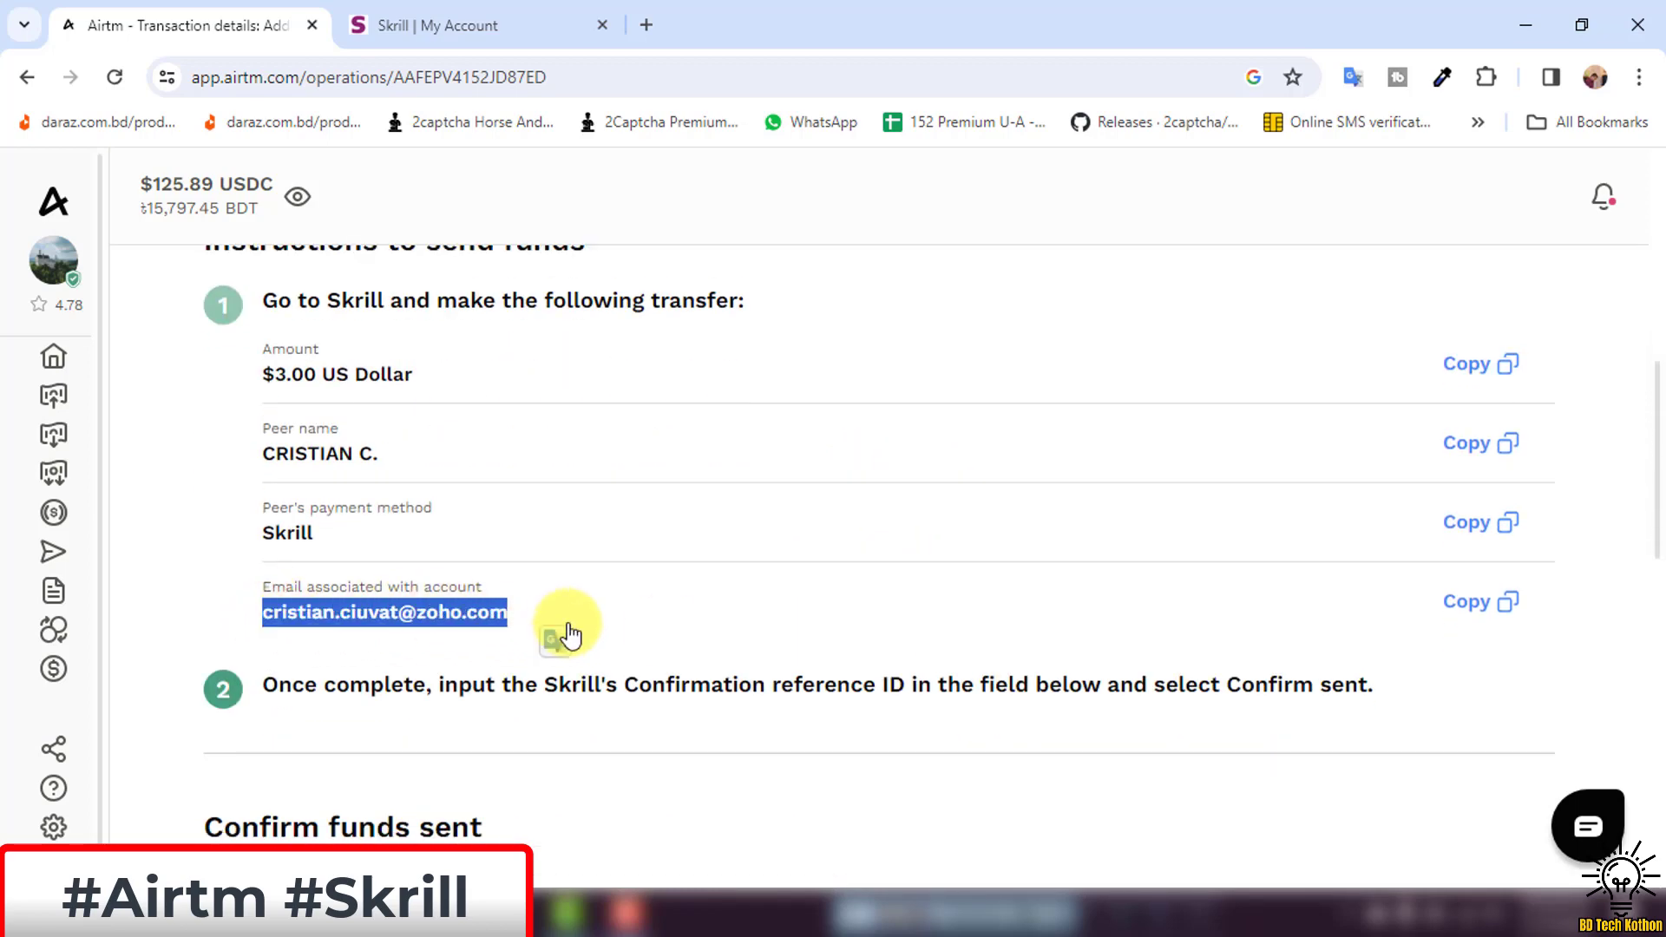
left_click(559, 629)
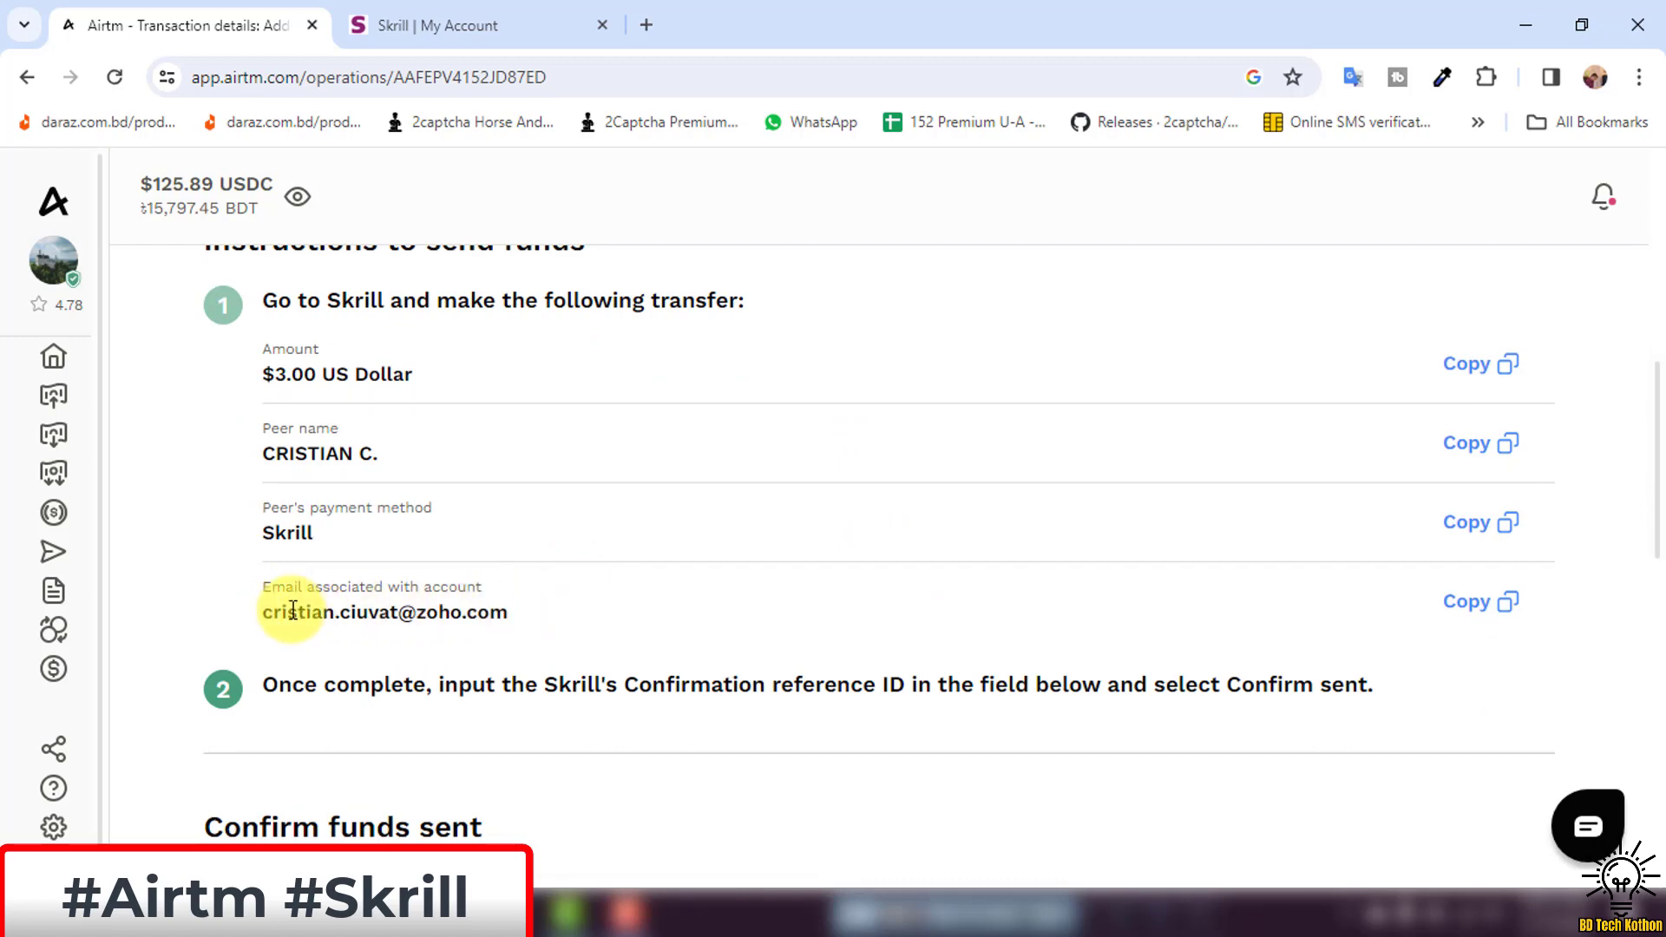
left_click_drag(253, 613, 610, 599)
scroll(611, 583, "up", 3)
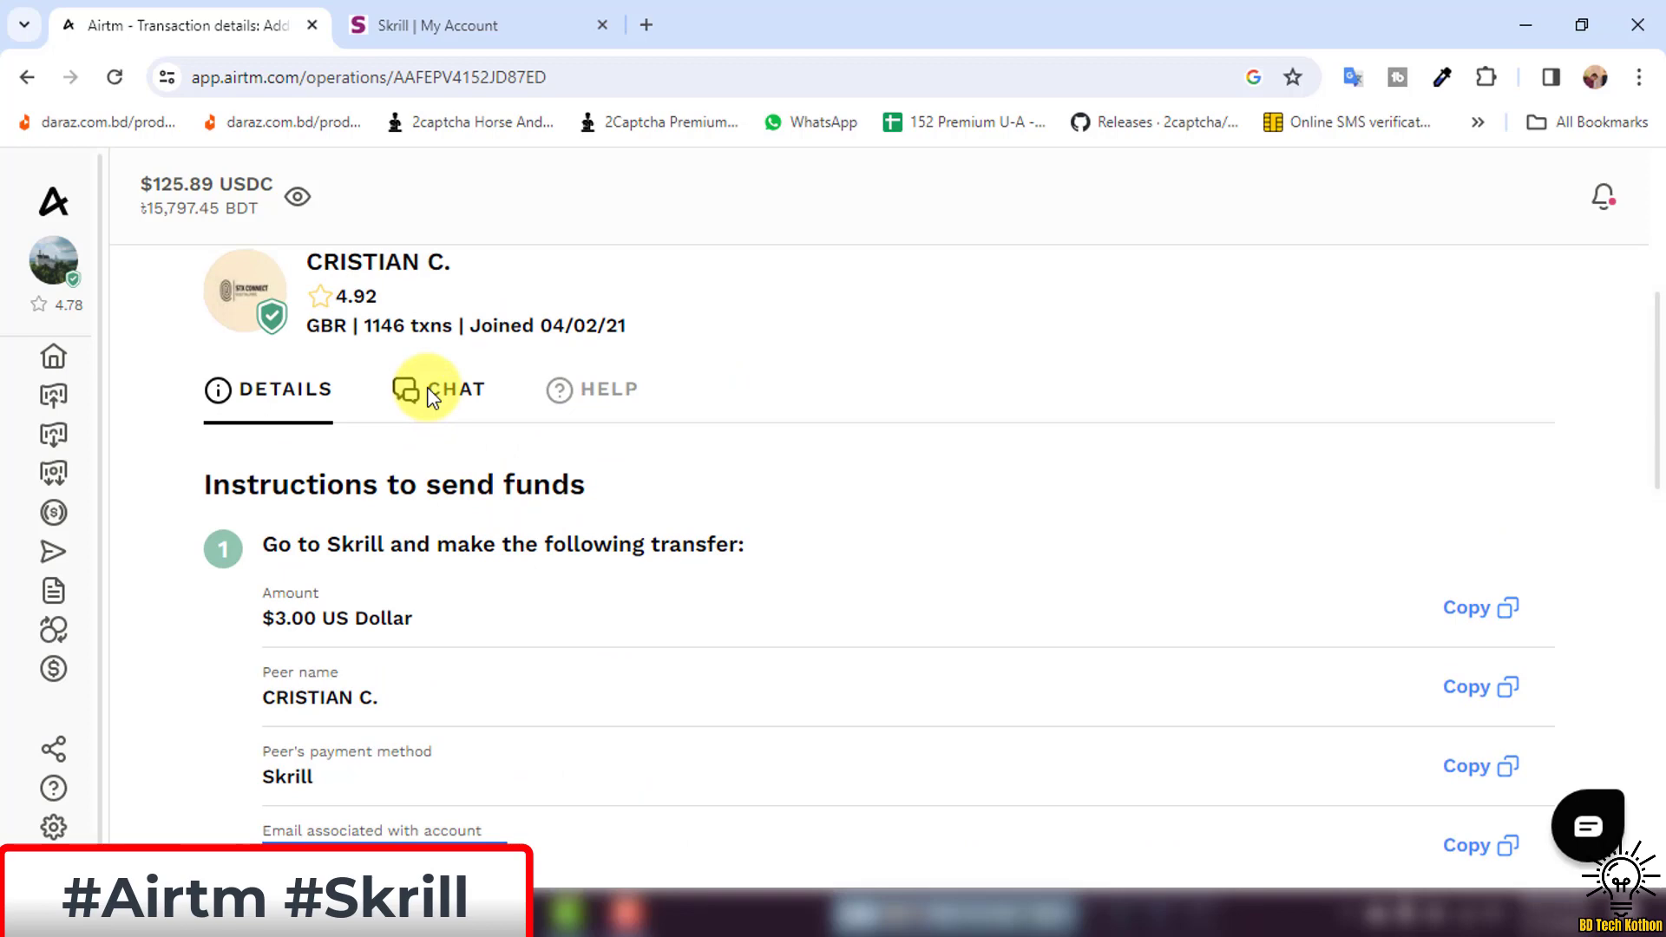
In the peer chat, send 'hi' and then the question 'Can I send you skrill usd?'.
left_click(431, 392)
left_click(597, 699)
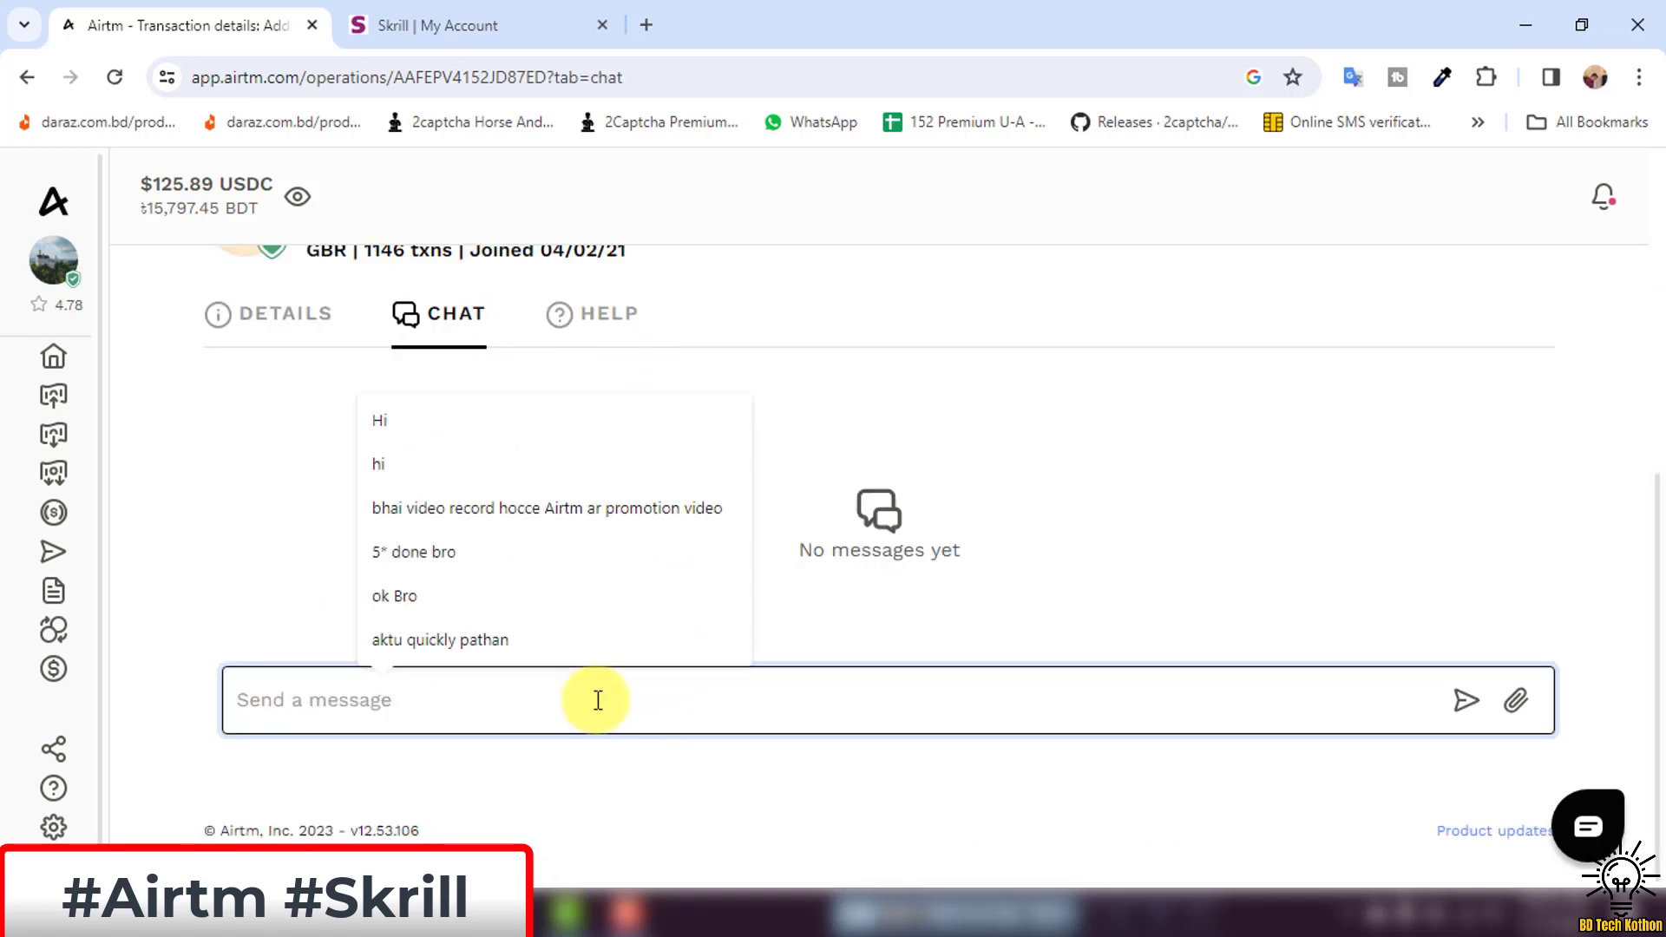
type("hi")
key("Return")
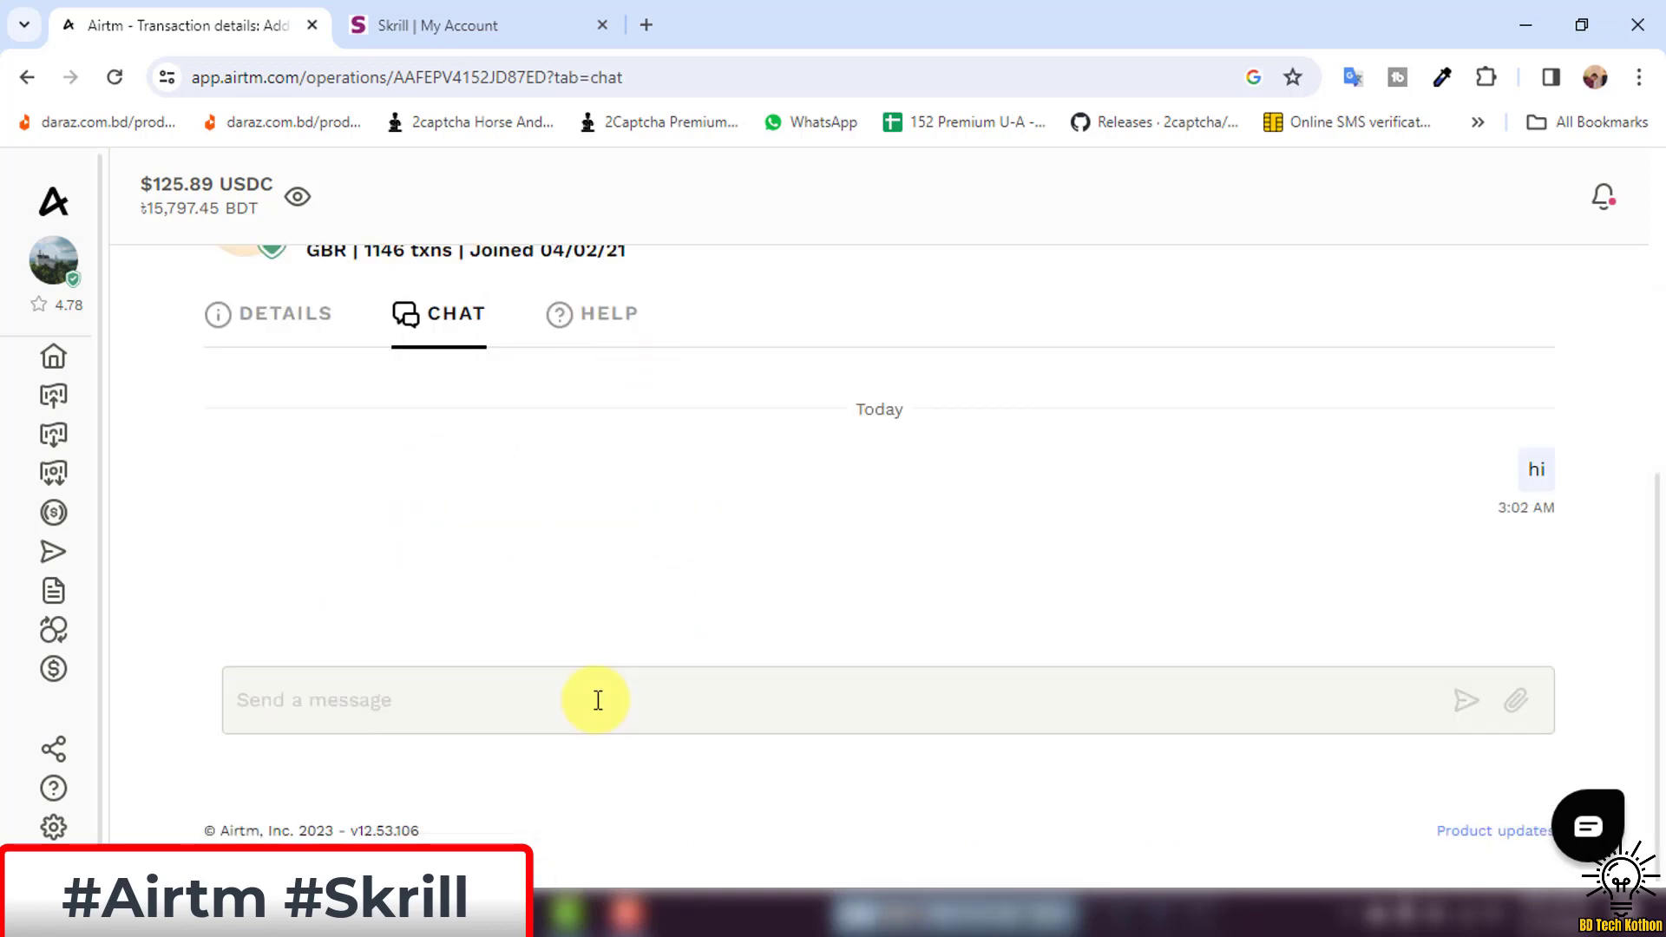
left_click(502, 695)
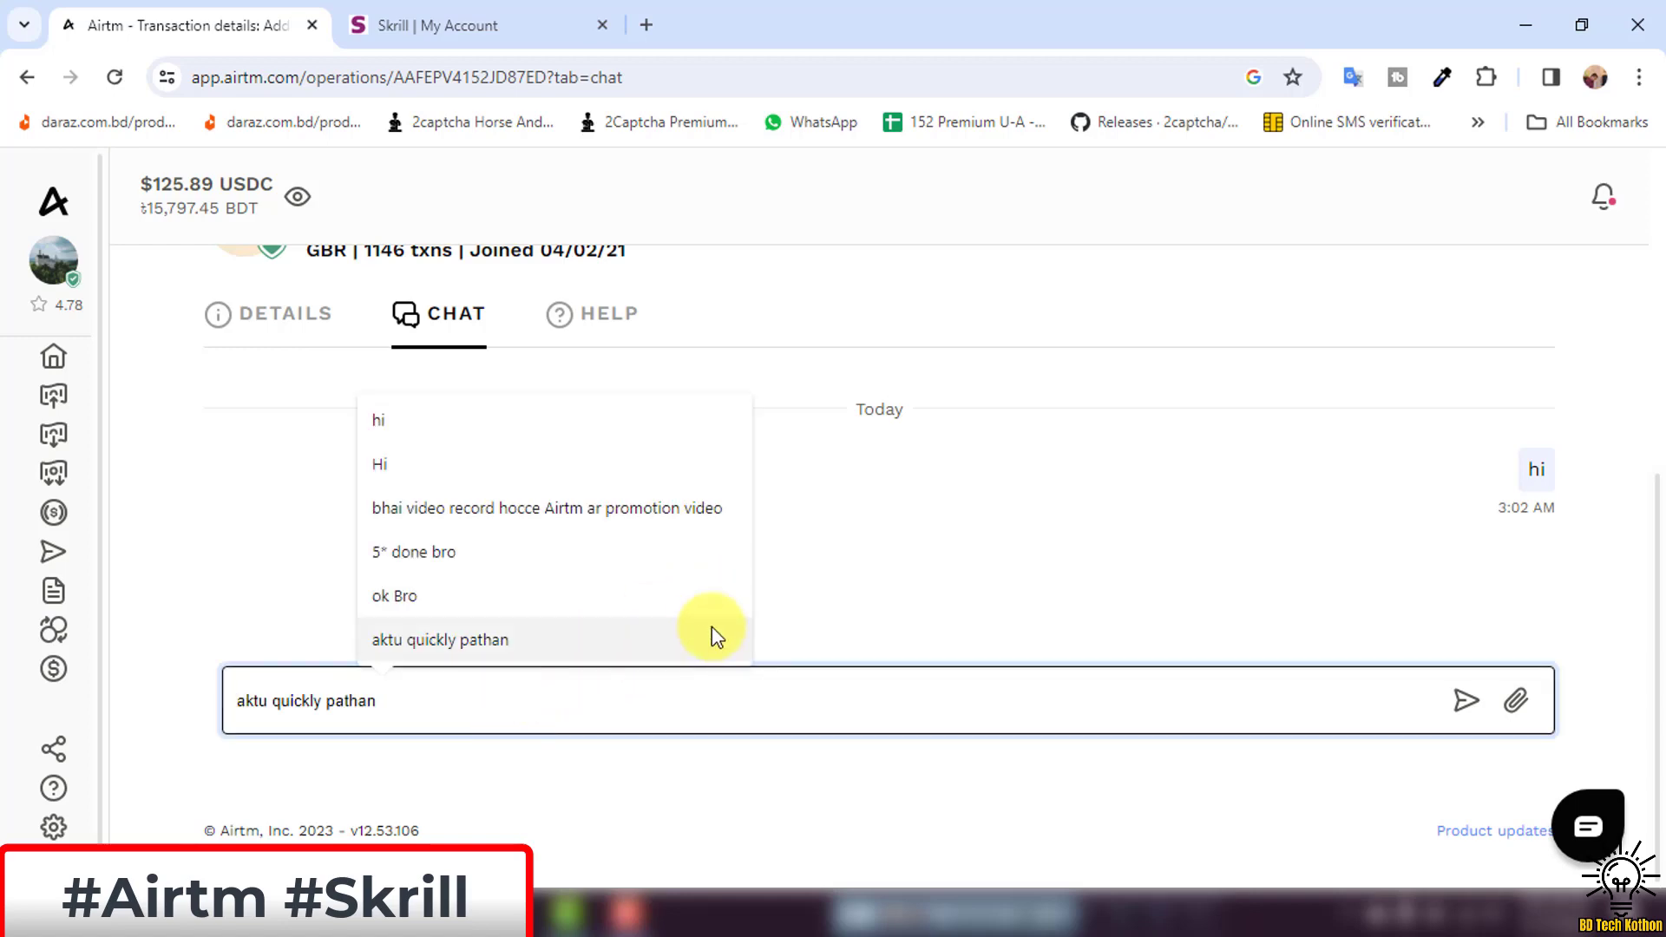
type("C")
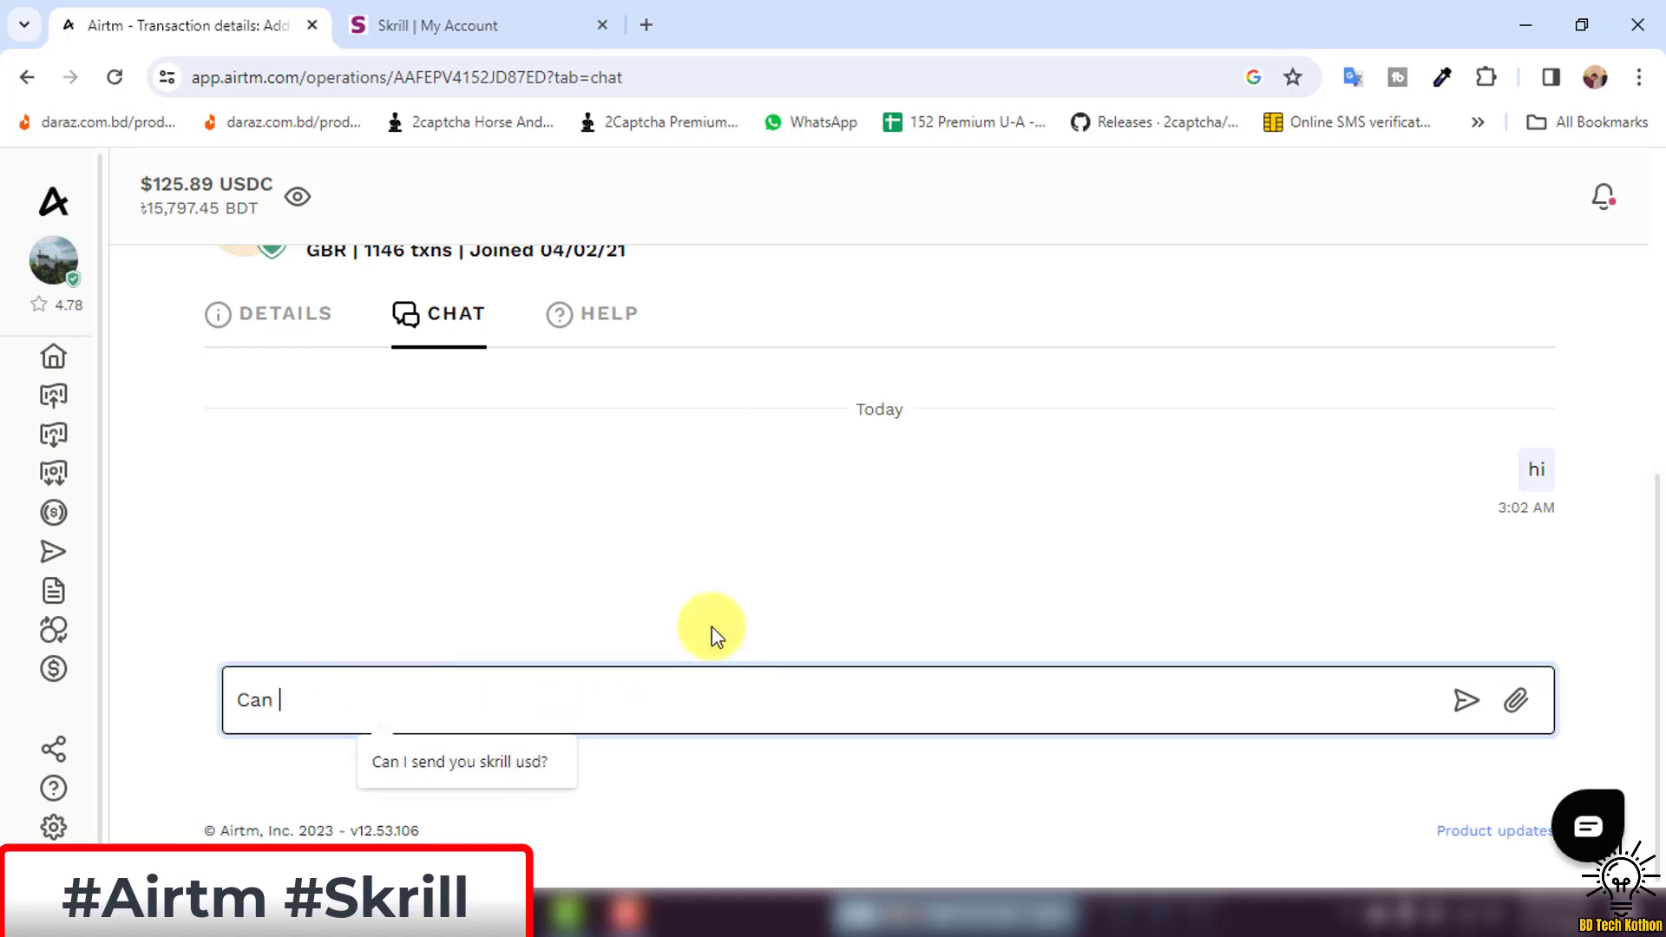
type("an")
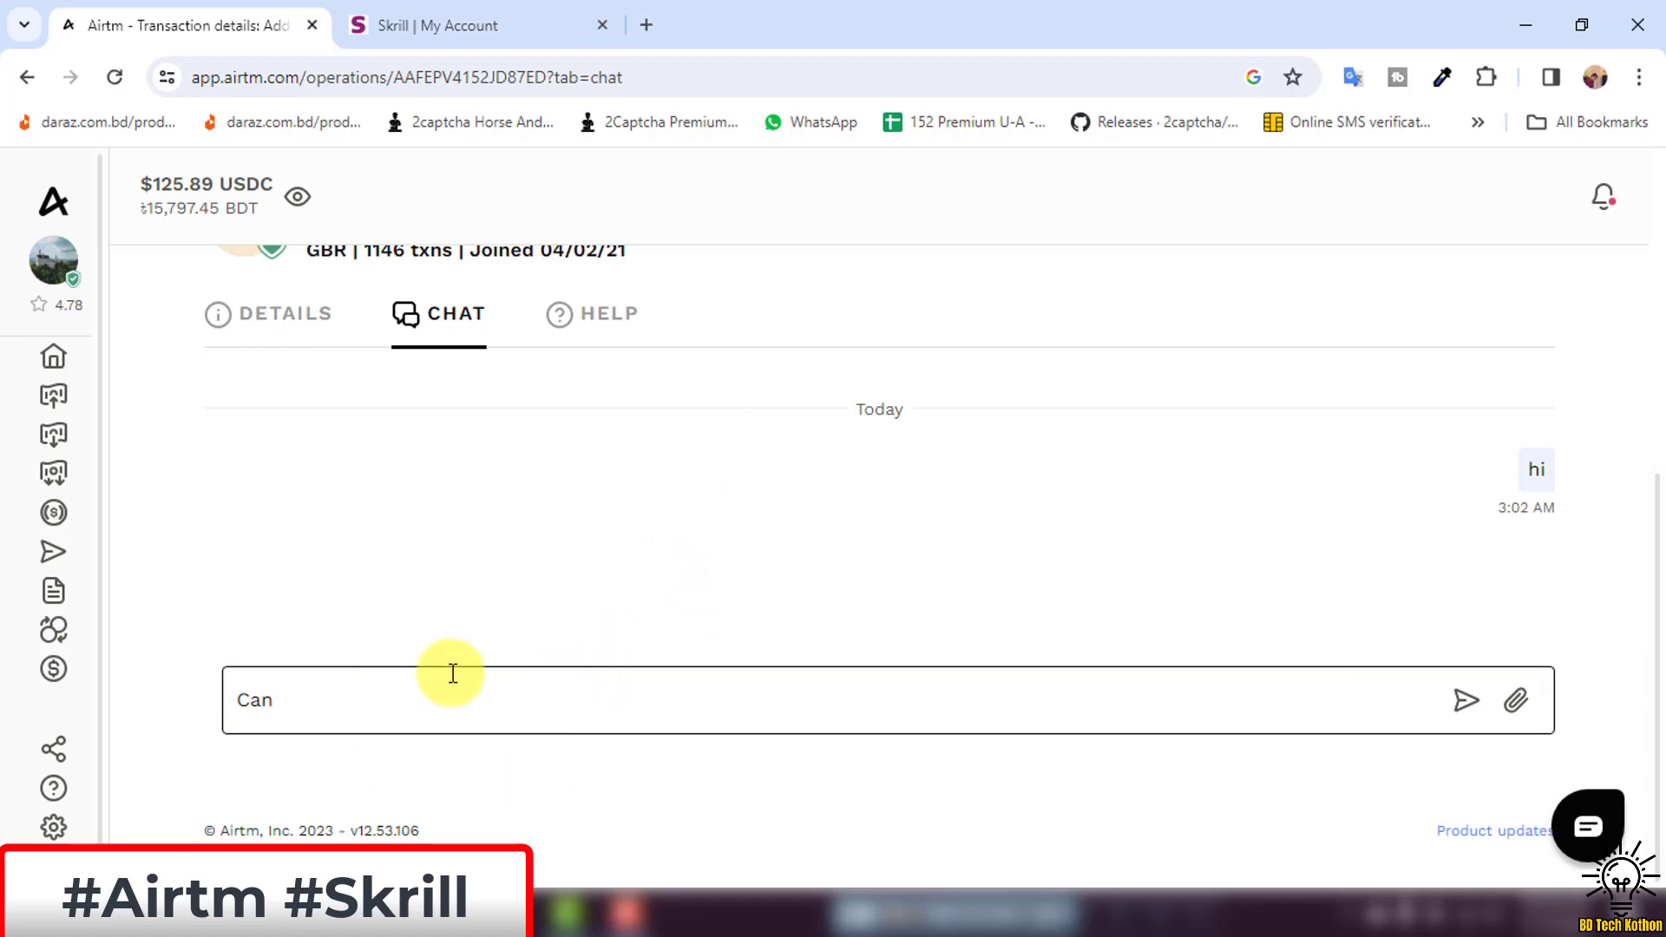
left_click(427, 762)
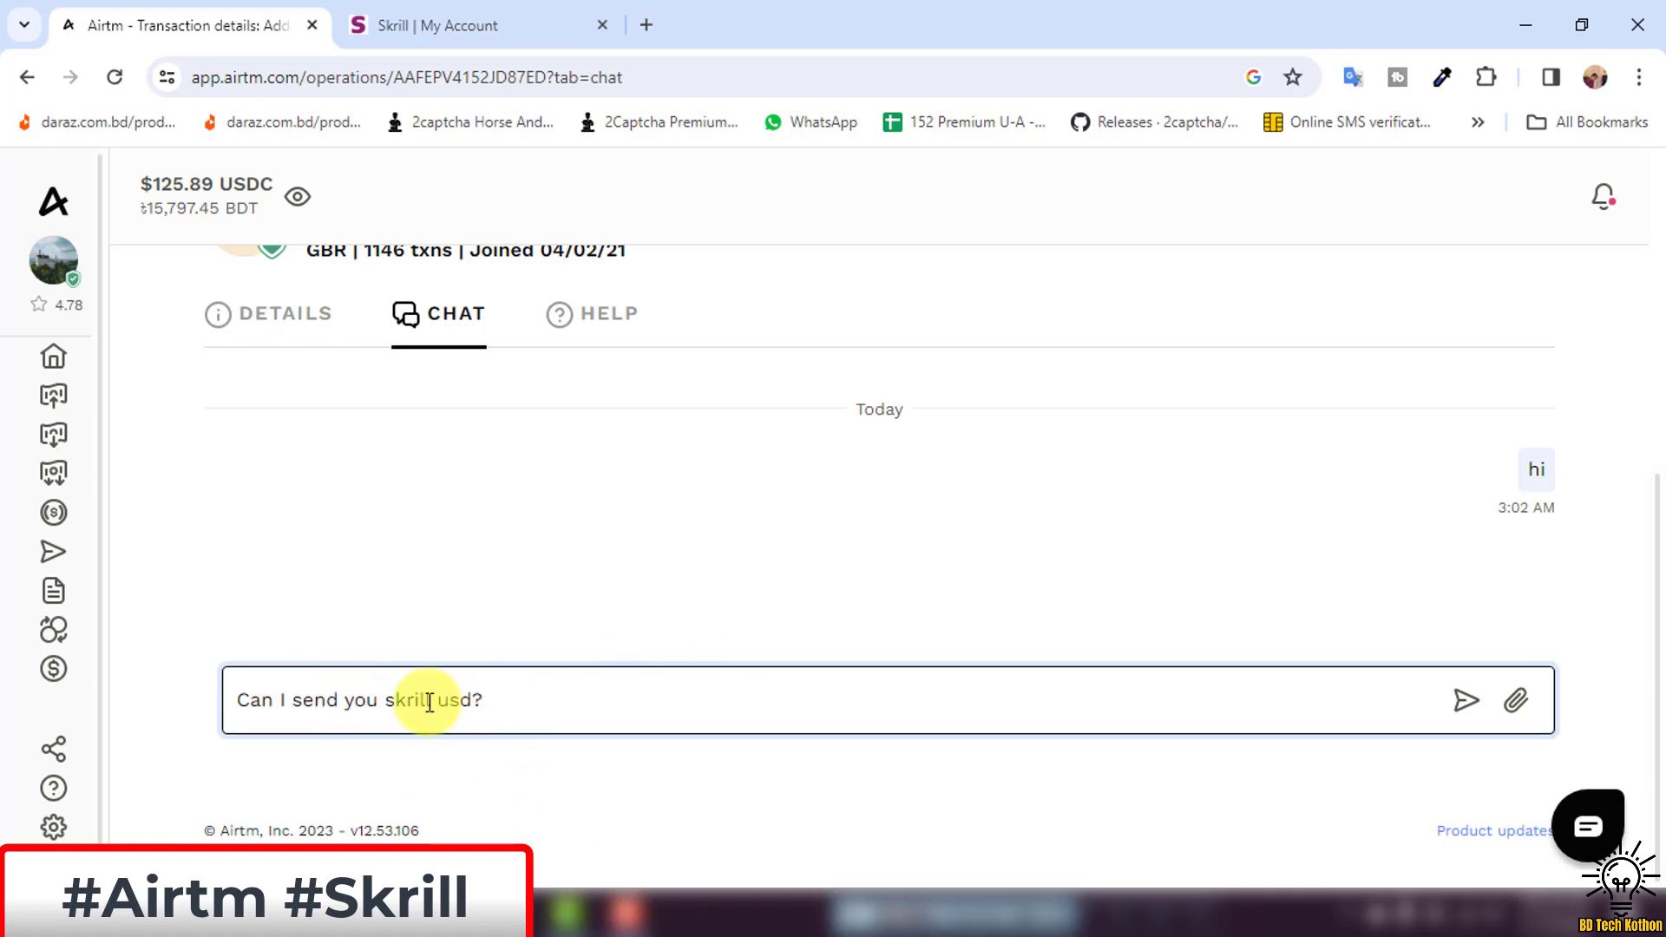
left_click(1468, 699)
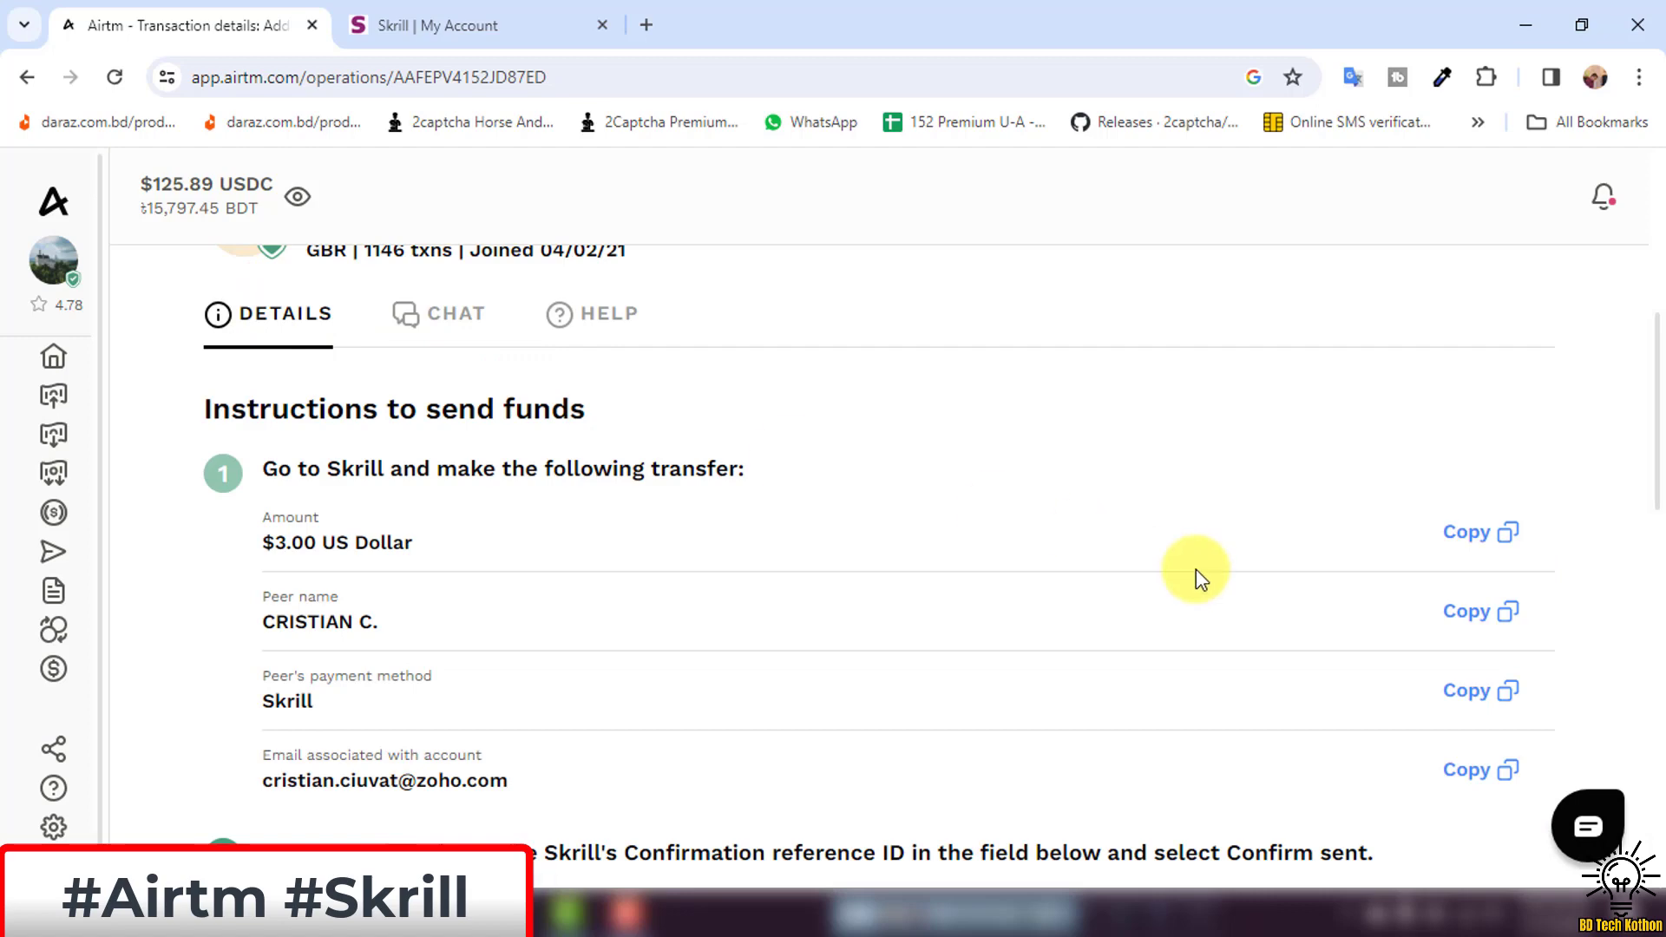
Copy the peer's account email from Details and send it in the chat.
scroll(1353, 677, "down", 1)
left_click(1473, 655)
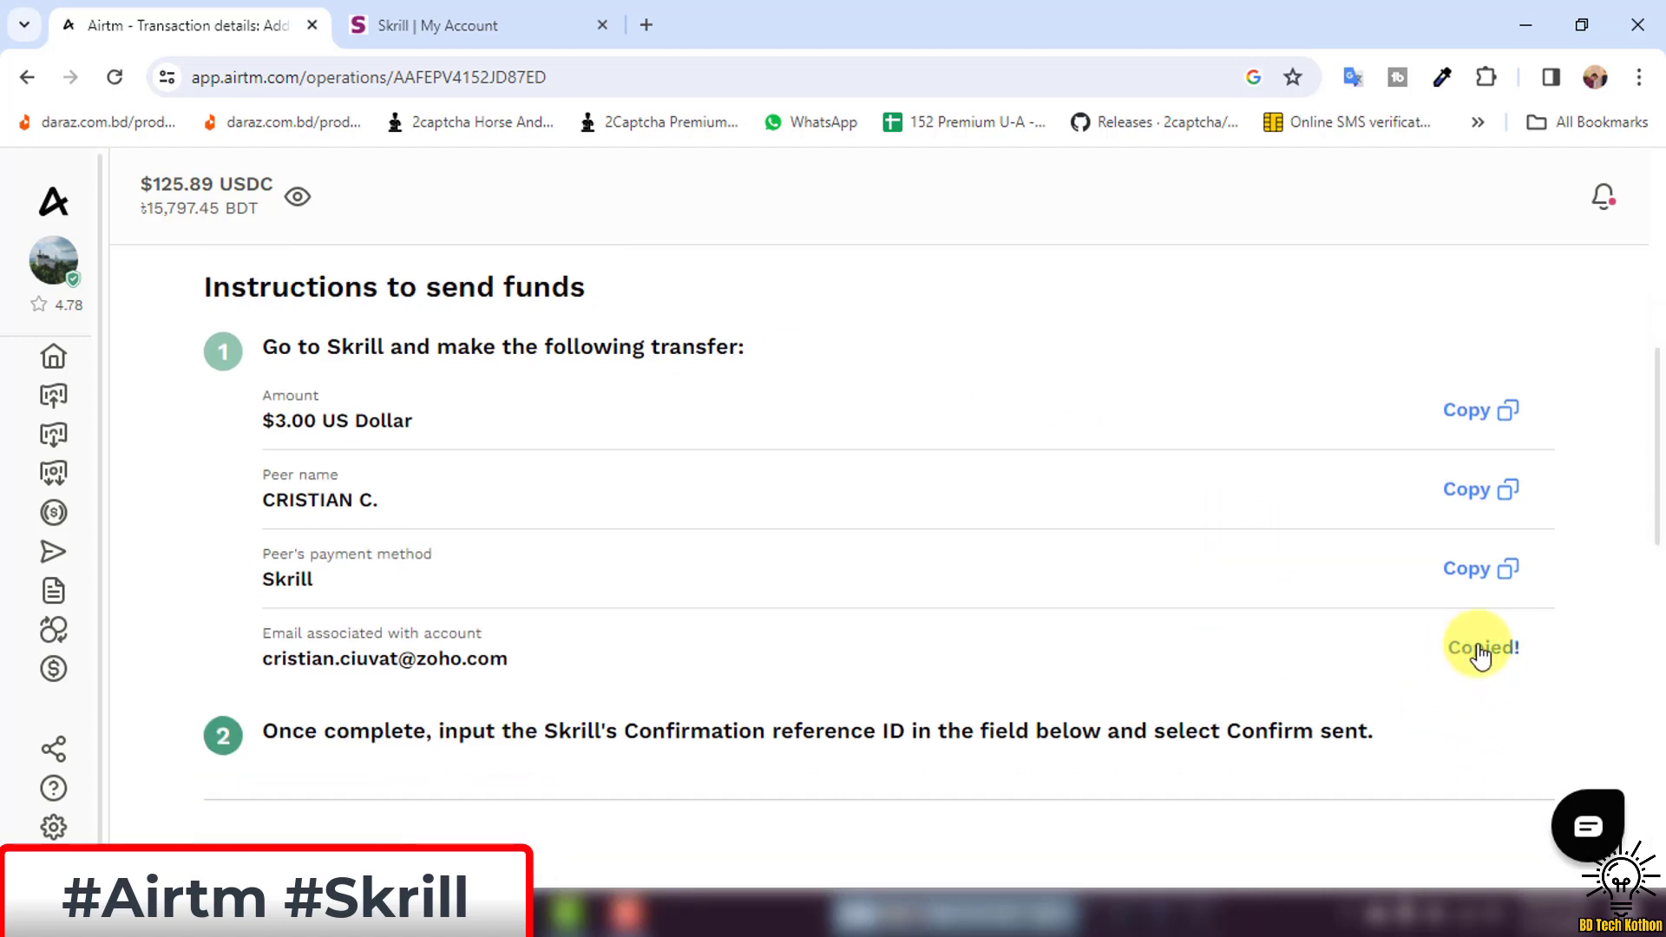
scroll(512, 447, "up", 3)
left_click(483, 433)
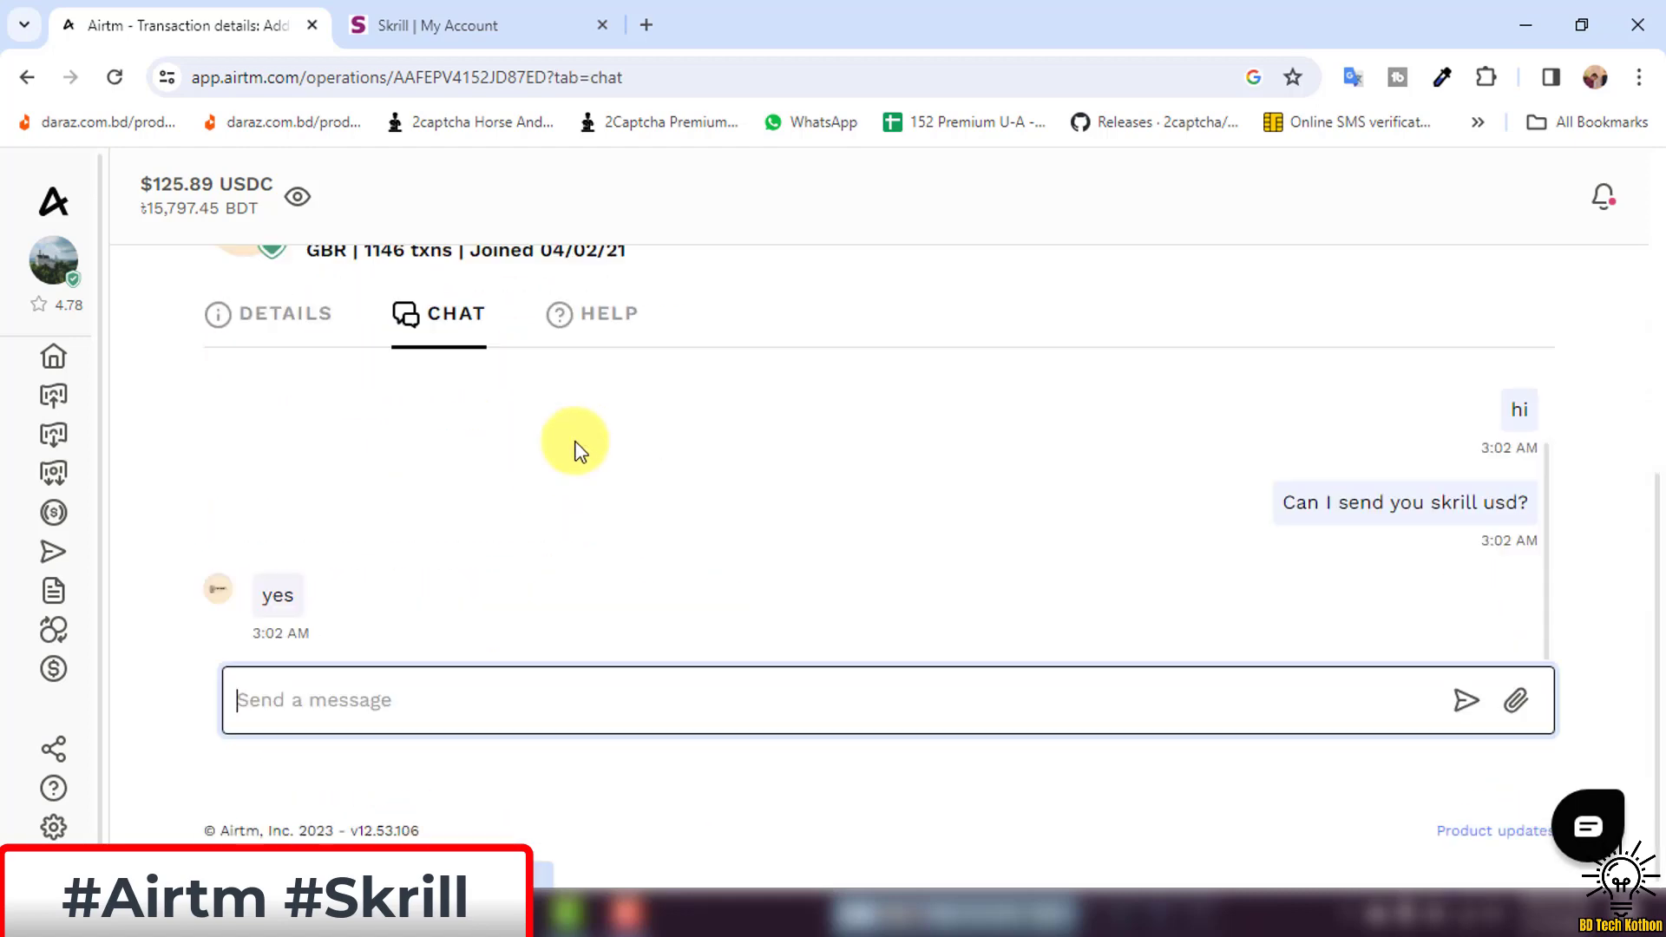
left_click(481, 703)
key("ctrl+v")
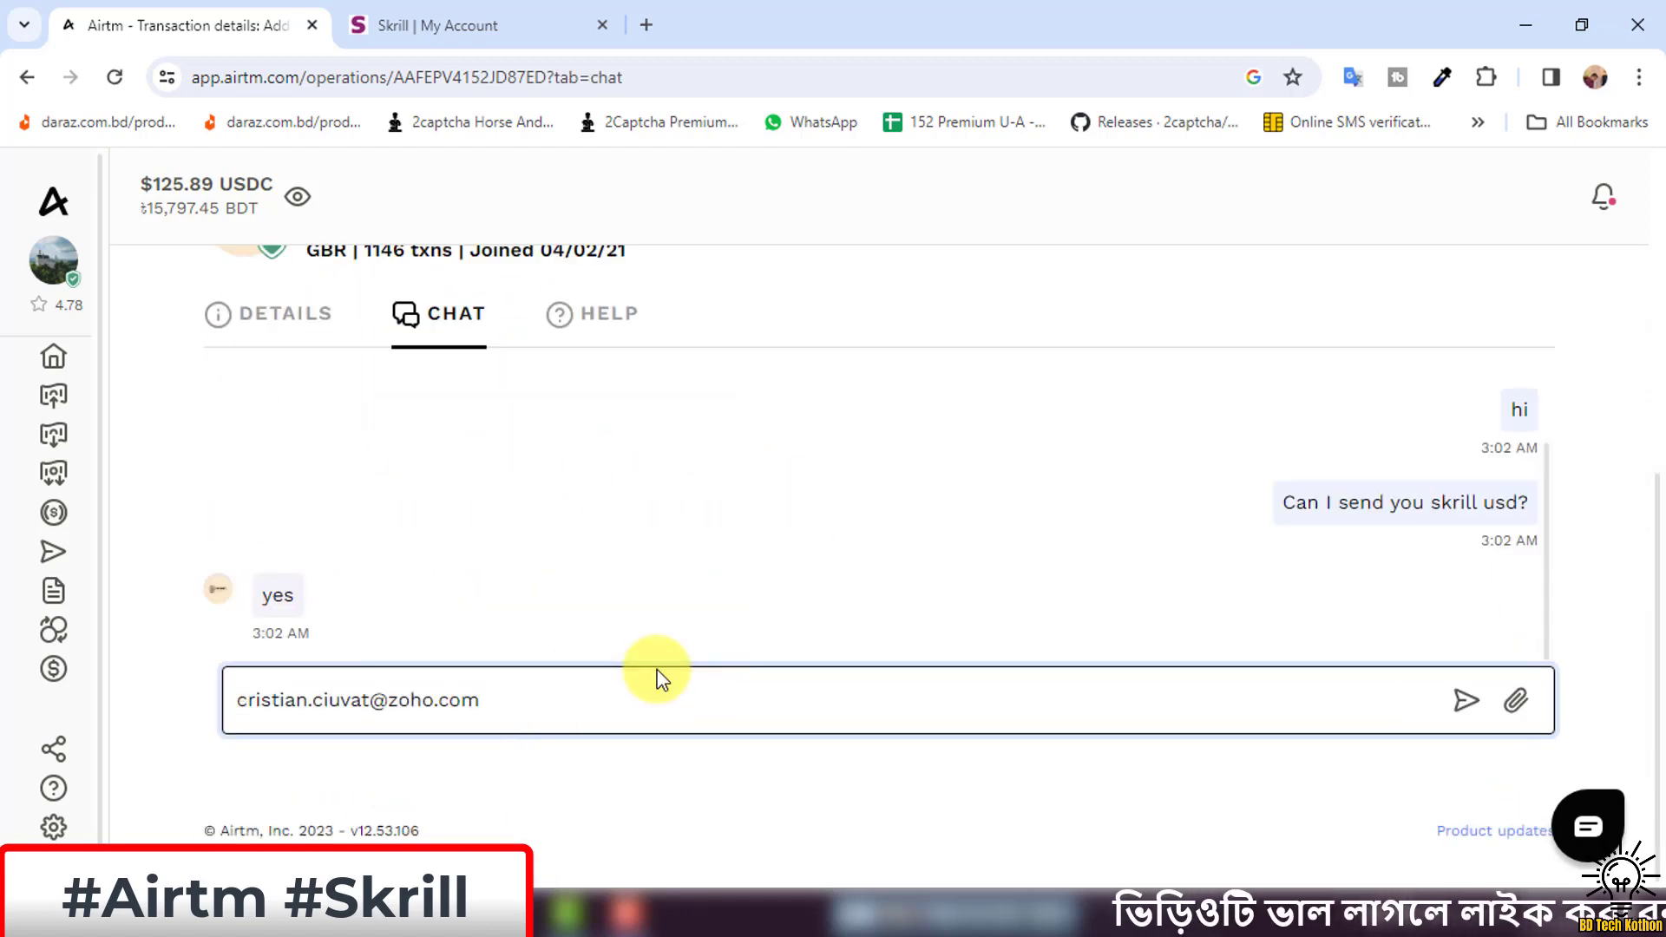
key("Return")
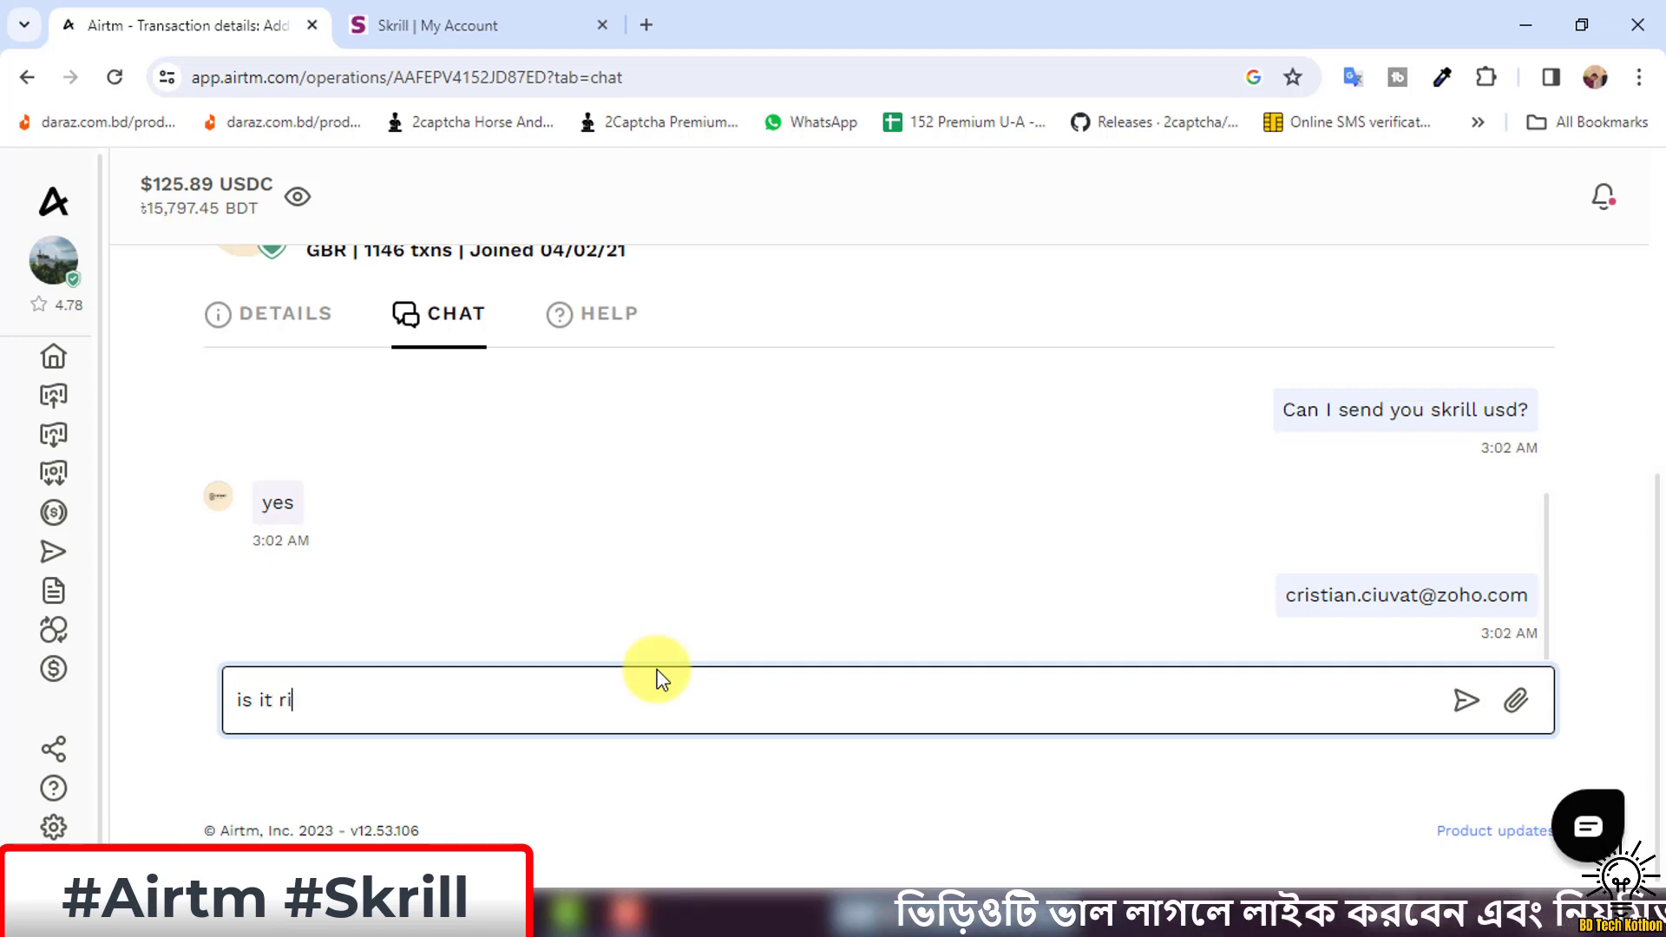
Ask the peer 'is it right email?' in the chat.
type("is it right emai")
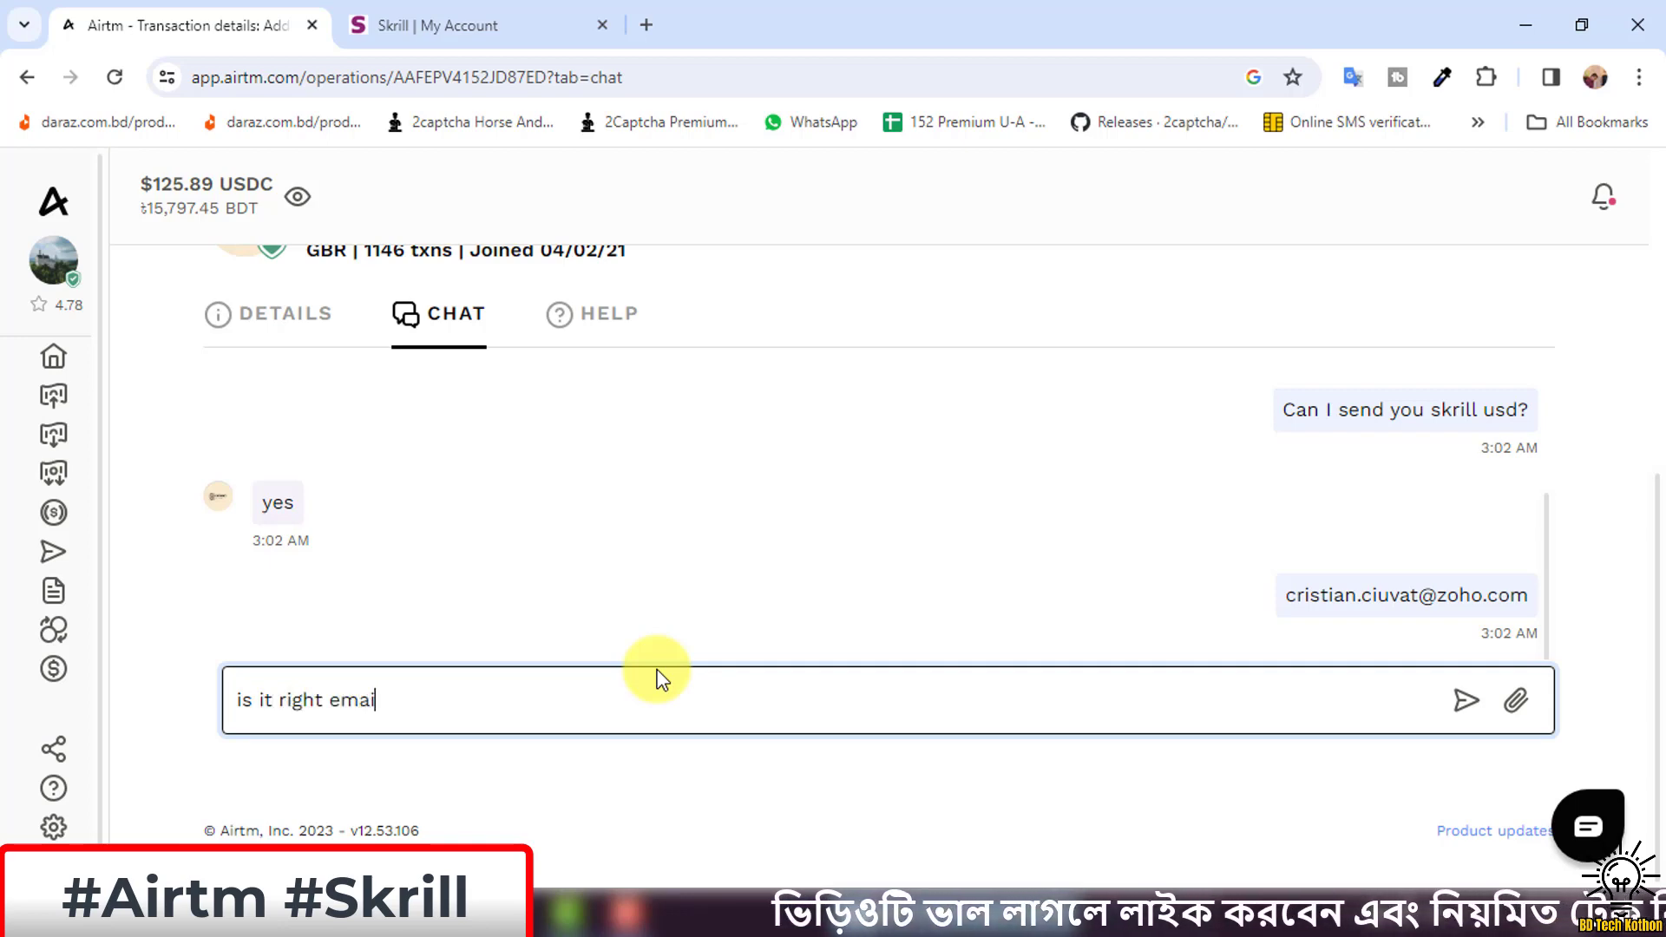
type("l?")
key("Return")
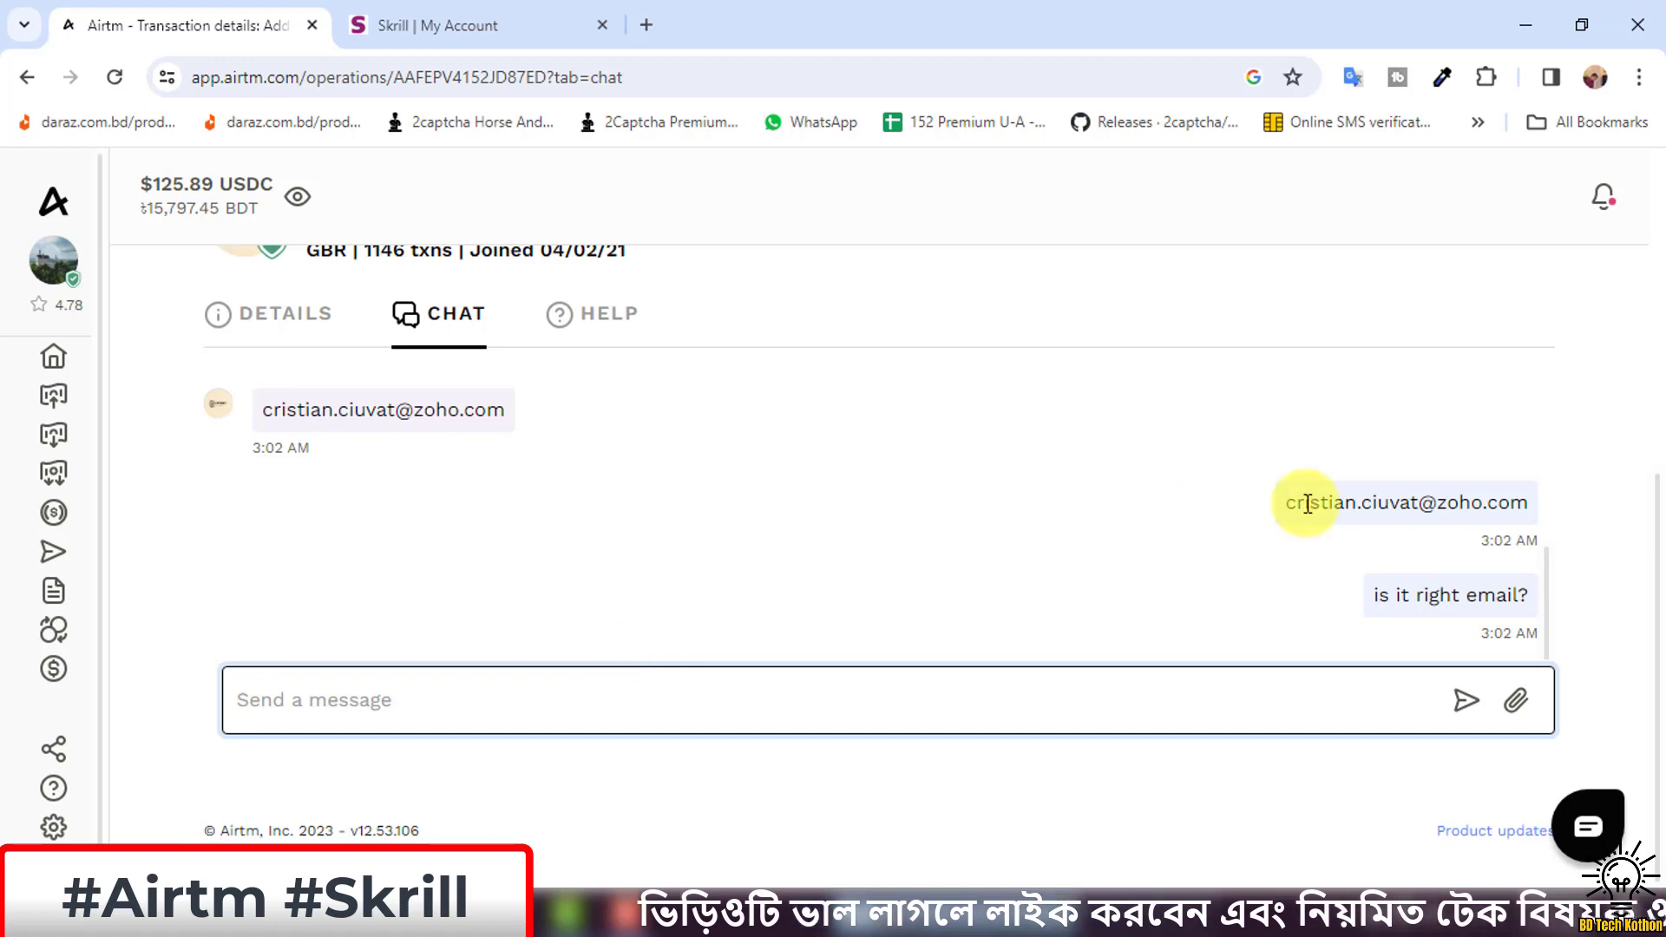
left_click(1218, 553)
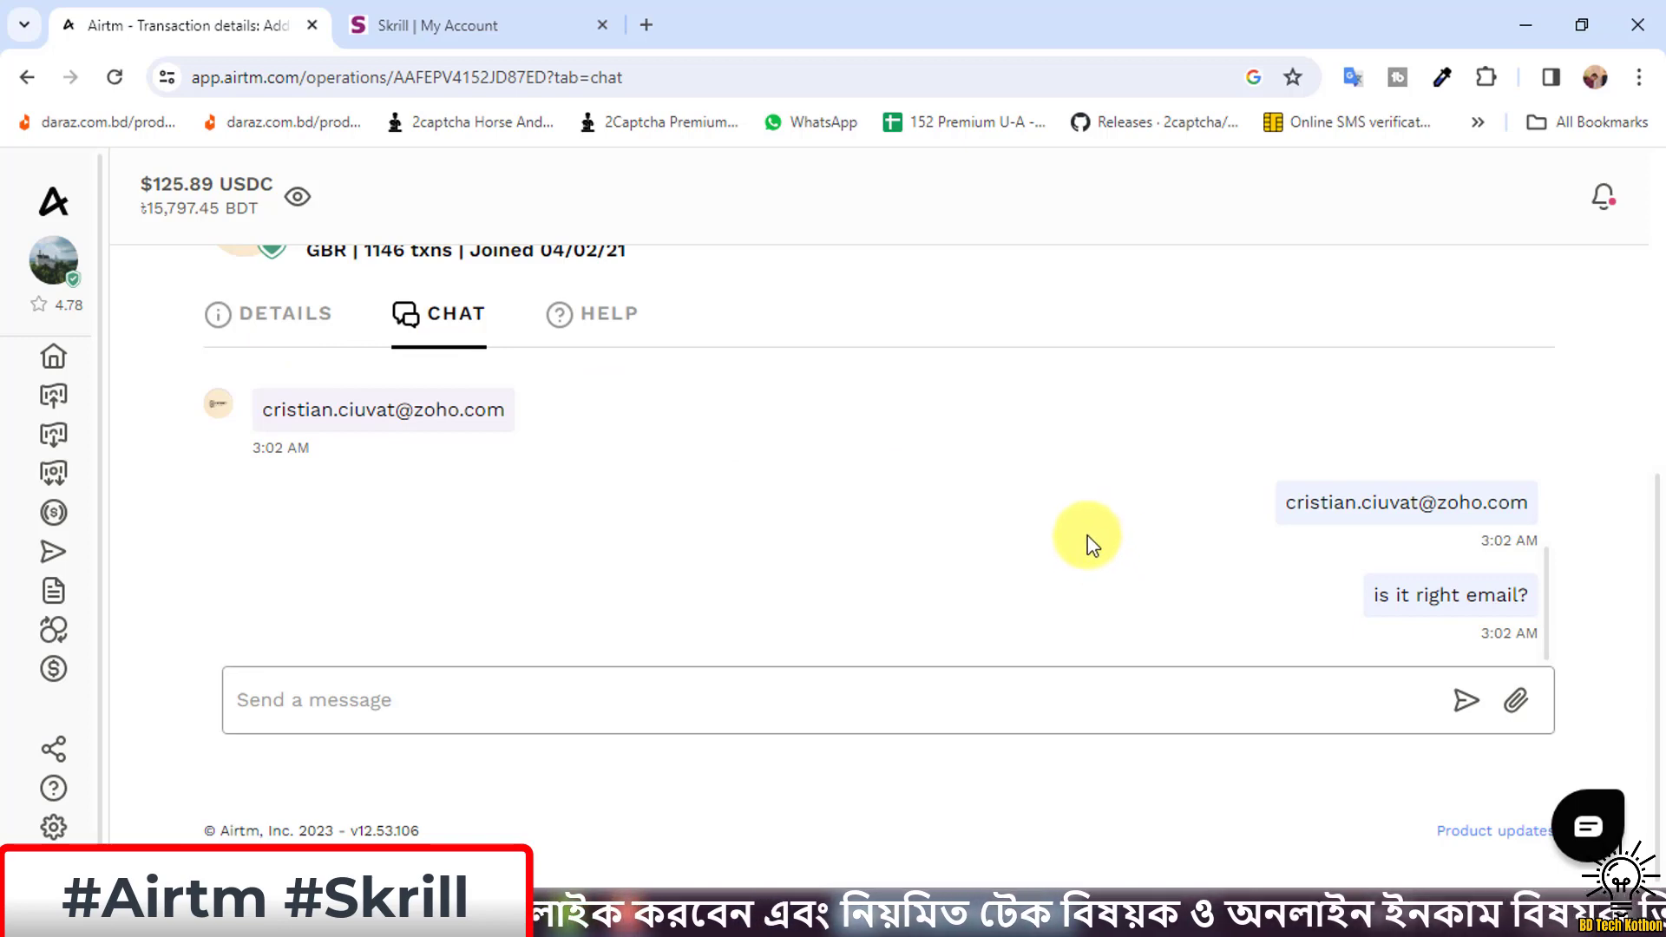
left_click(444, 23)
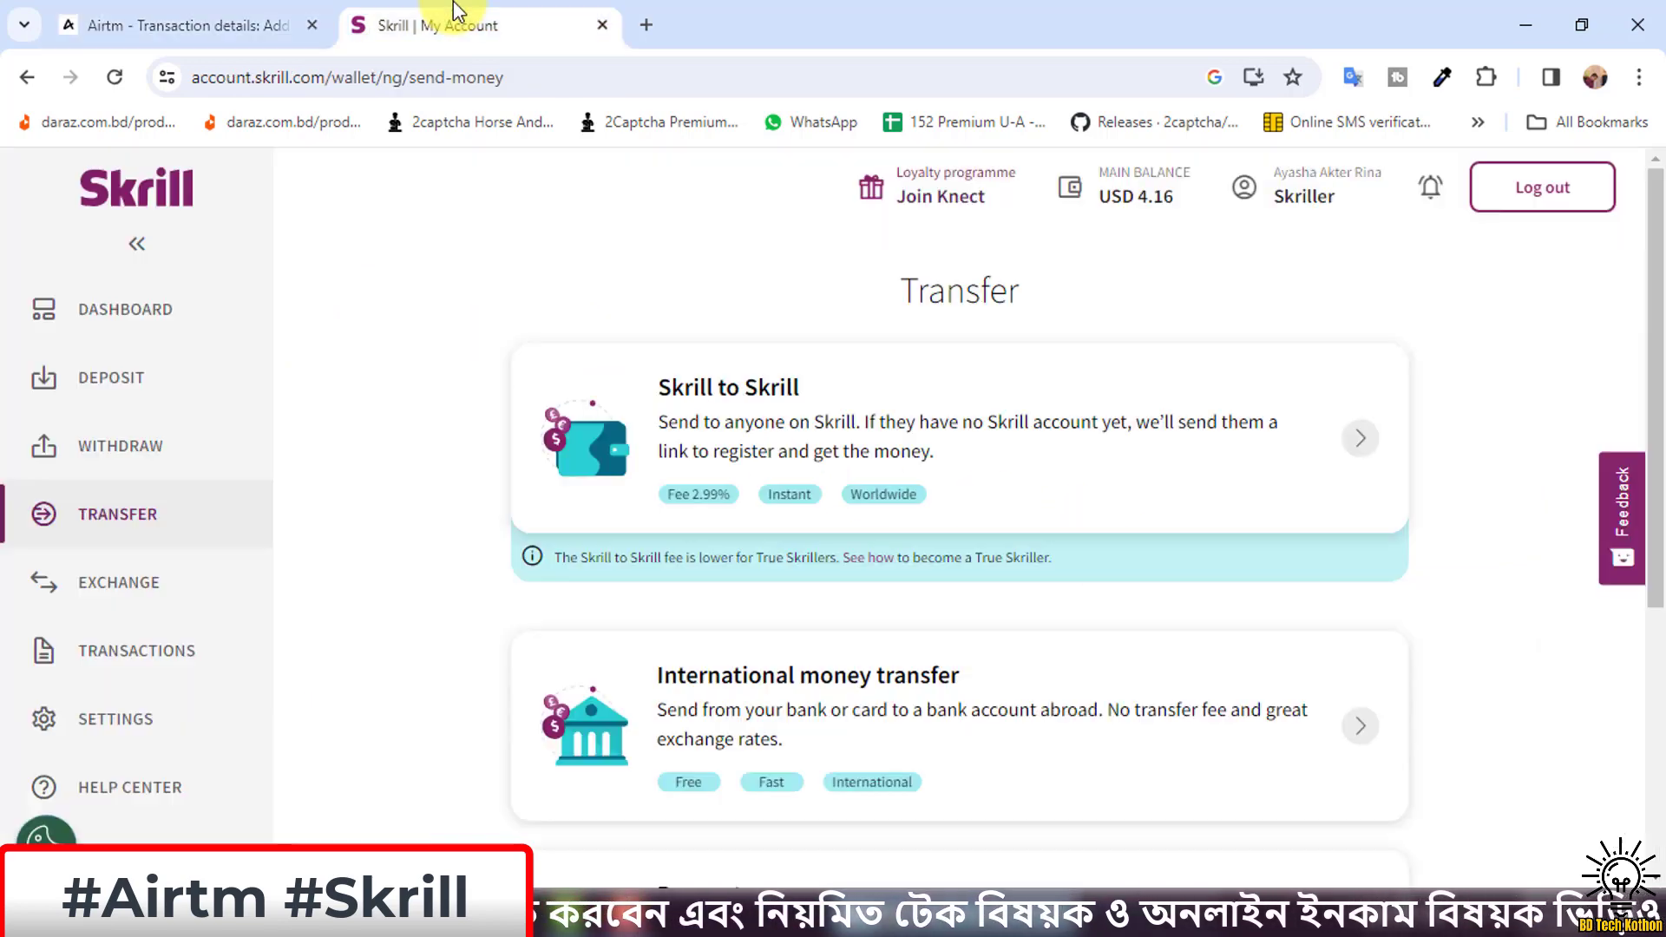
Back on the Airtm transaction, check the peer's 4.92 rating and read their 'yes' reply in chat.
left_click(130, 309)
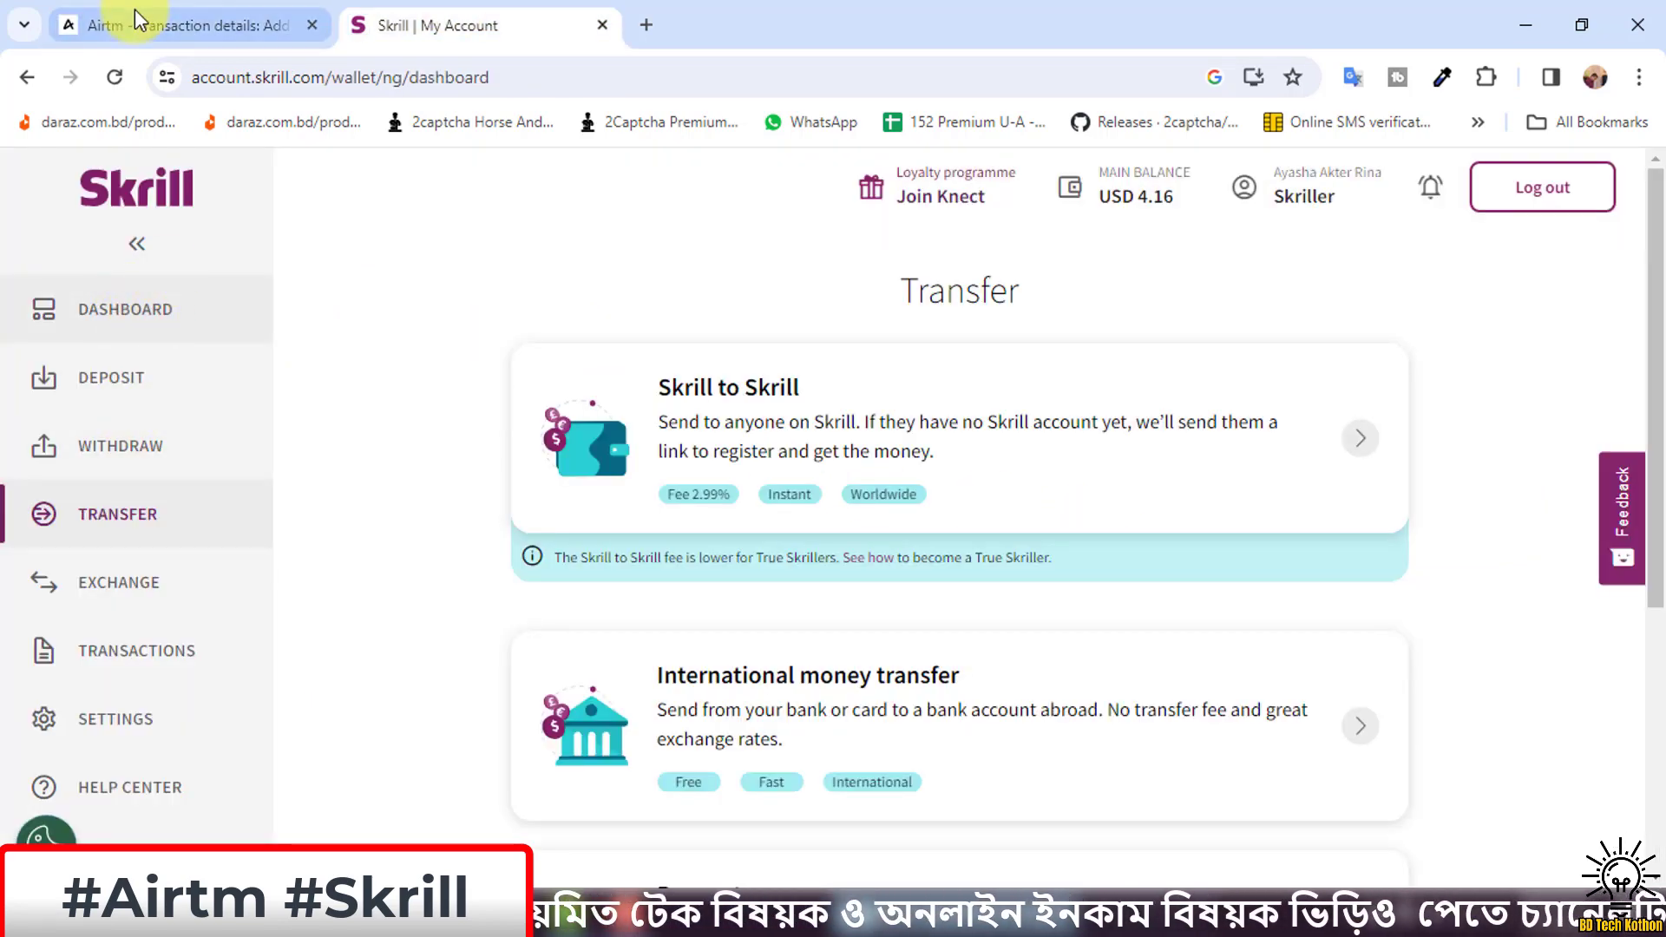
left_click(186, 24)
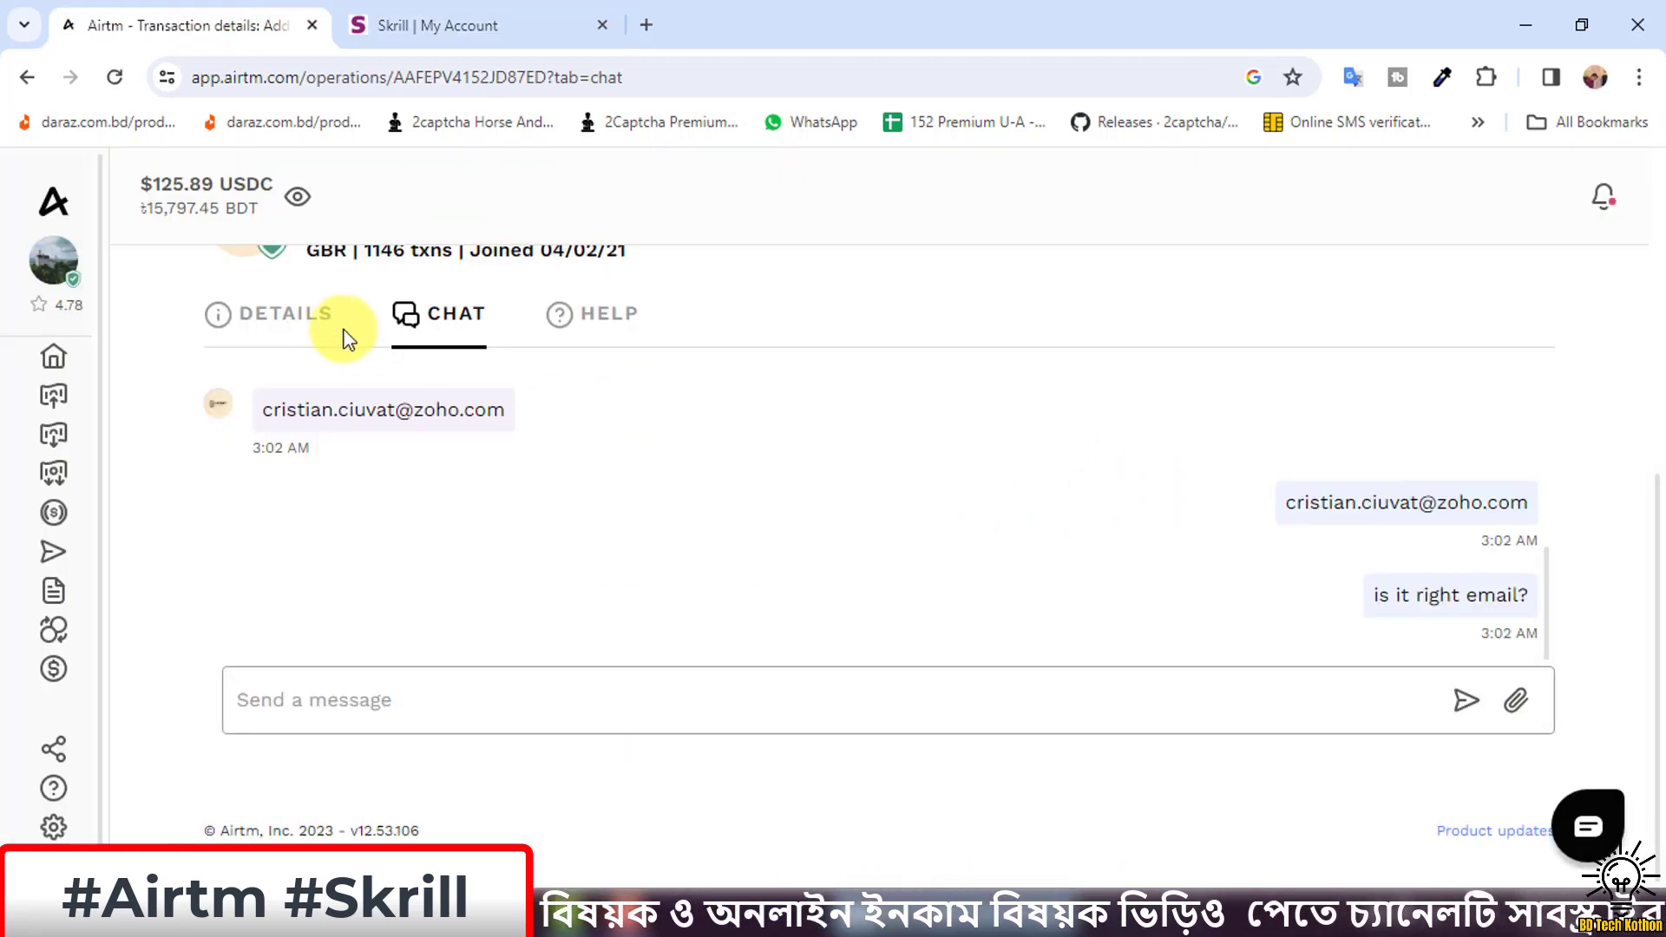
left_click(318, 329)
scroll(1284, 651, "down", 3)
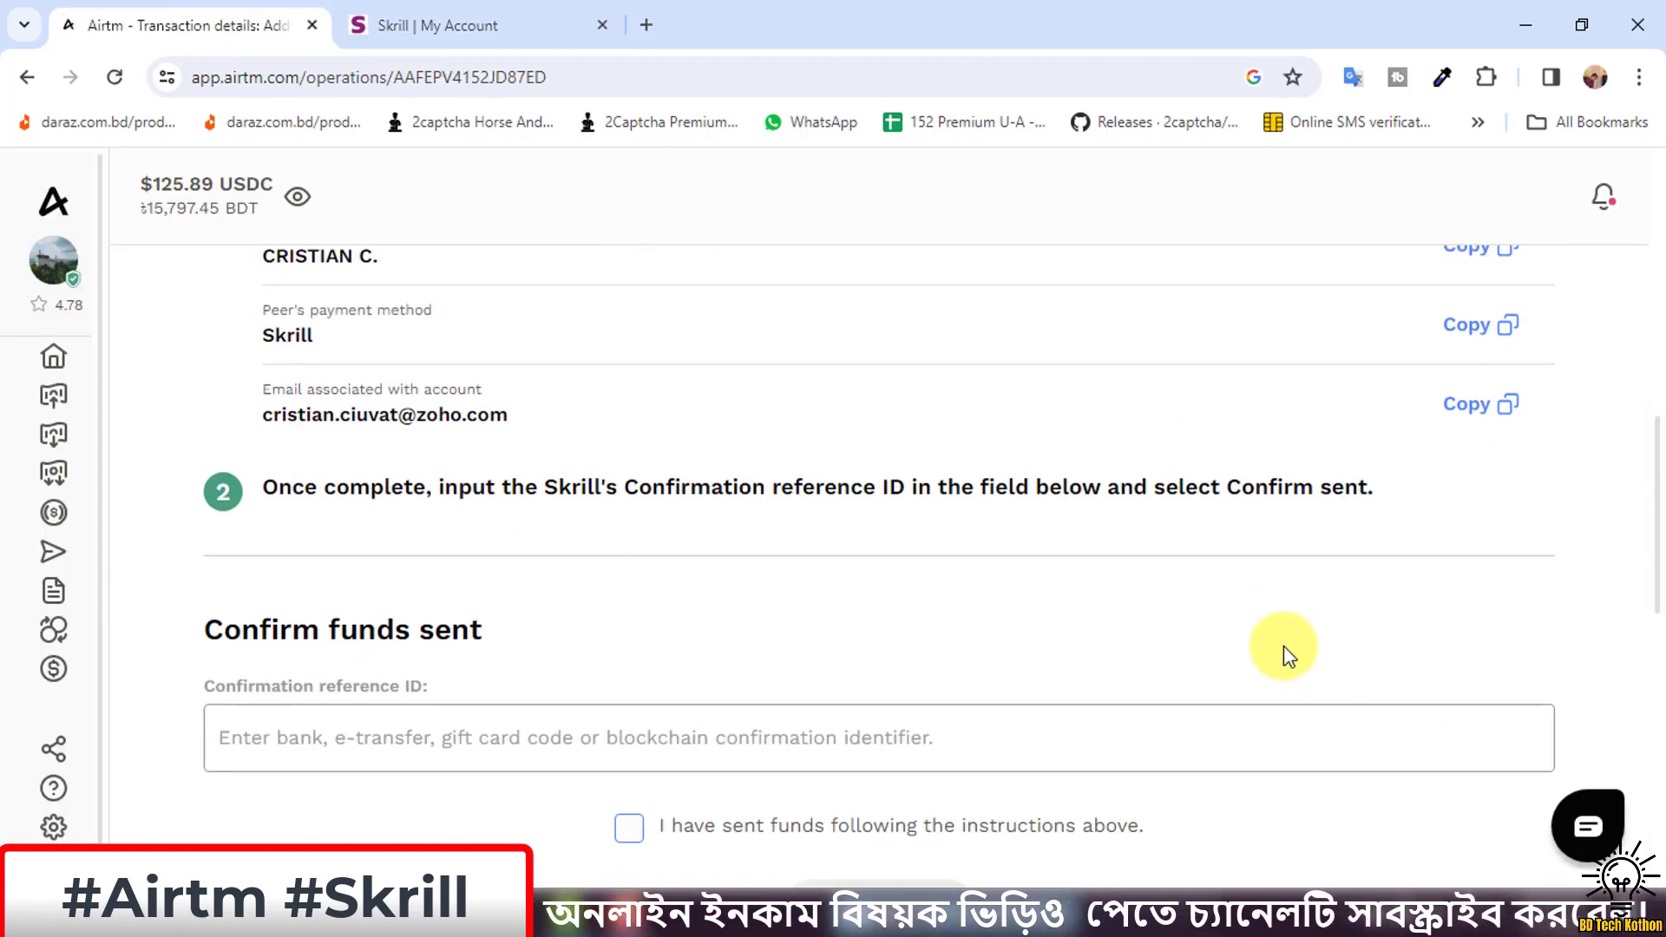
scroll(1283, 645, "up", 5)
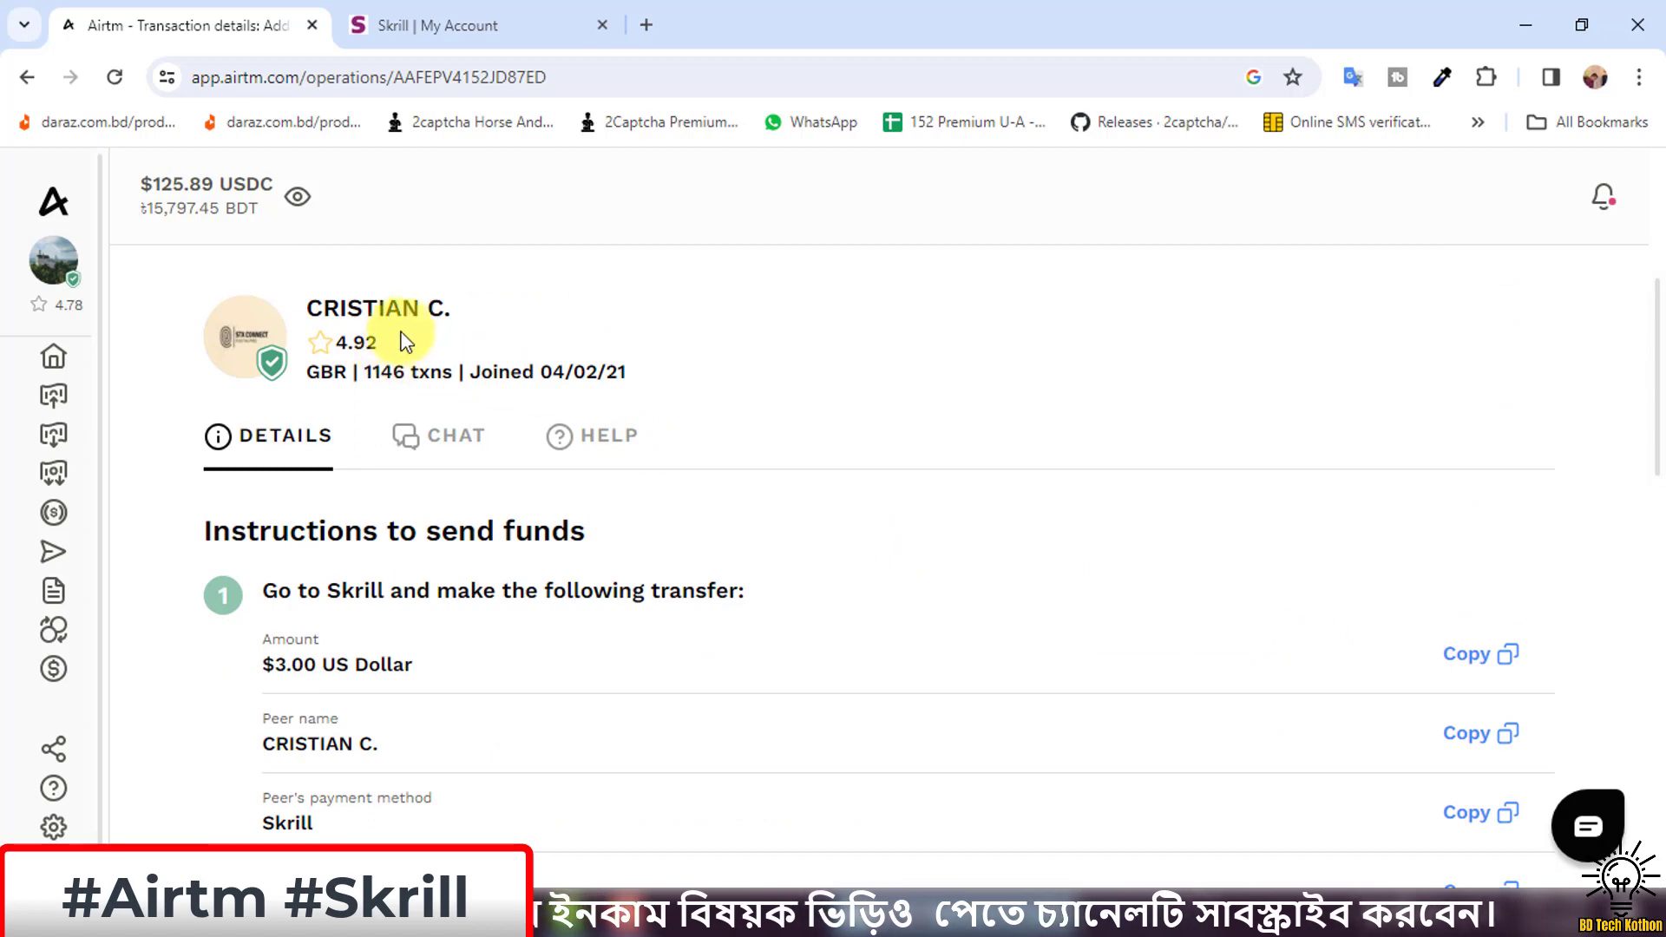
left_click_drag(380, 343, 324, 349)
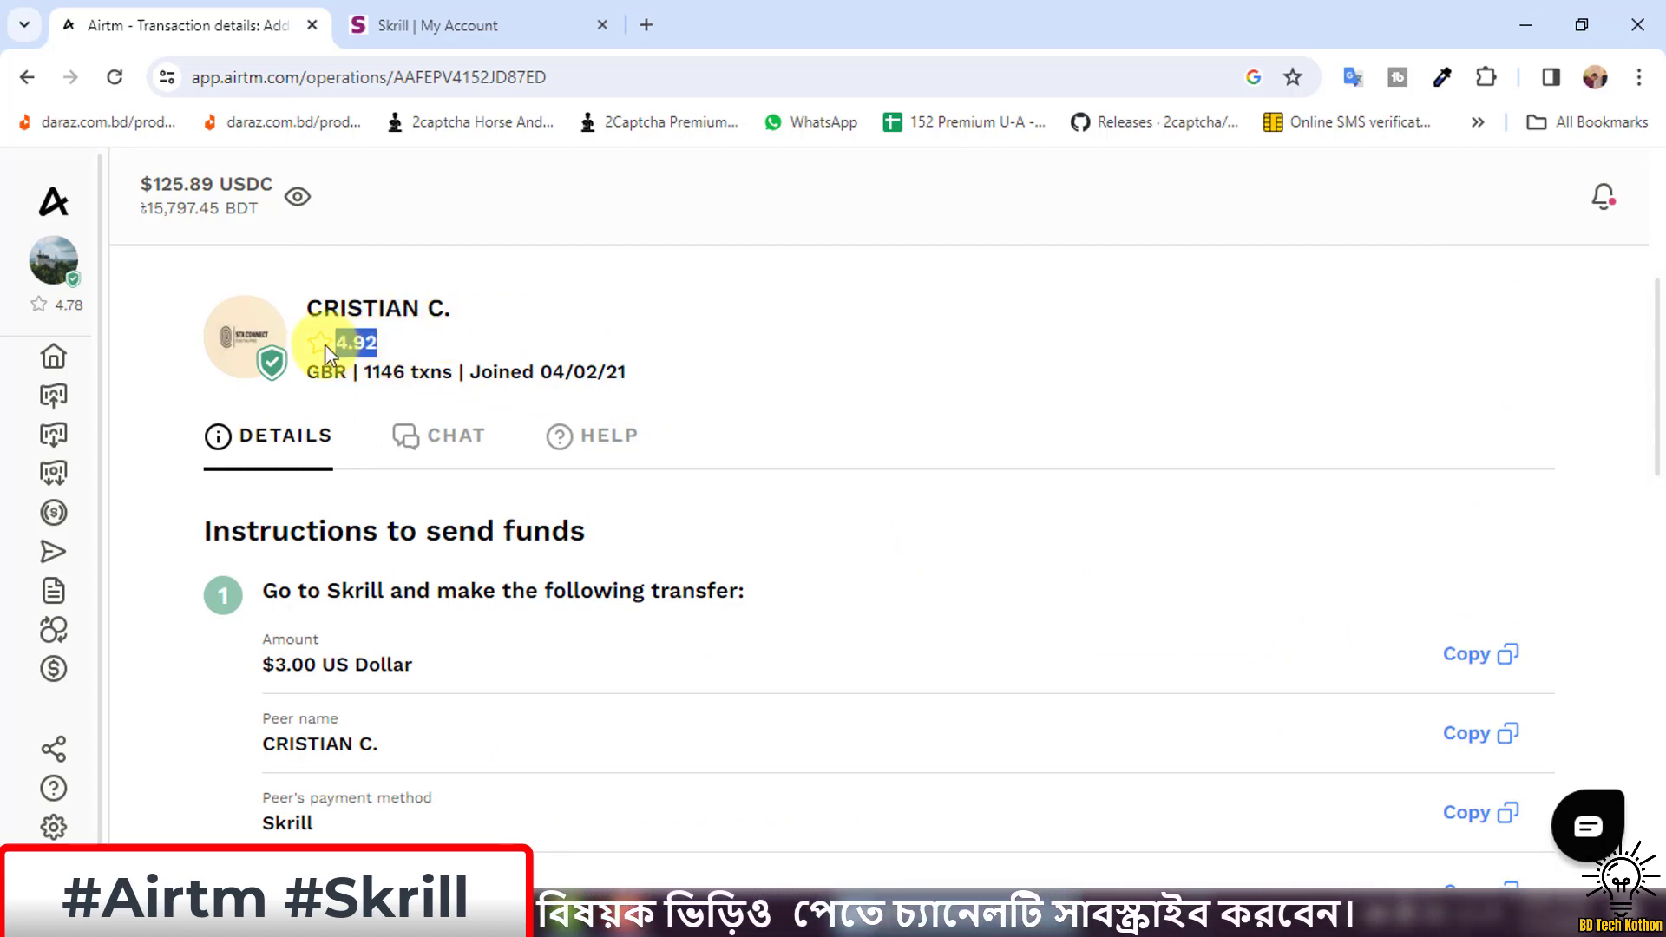
left_click(485, 312)
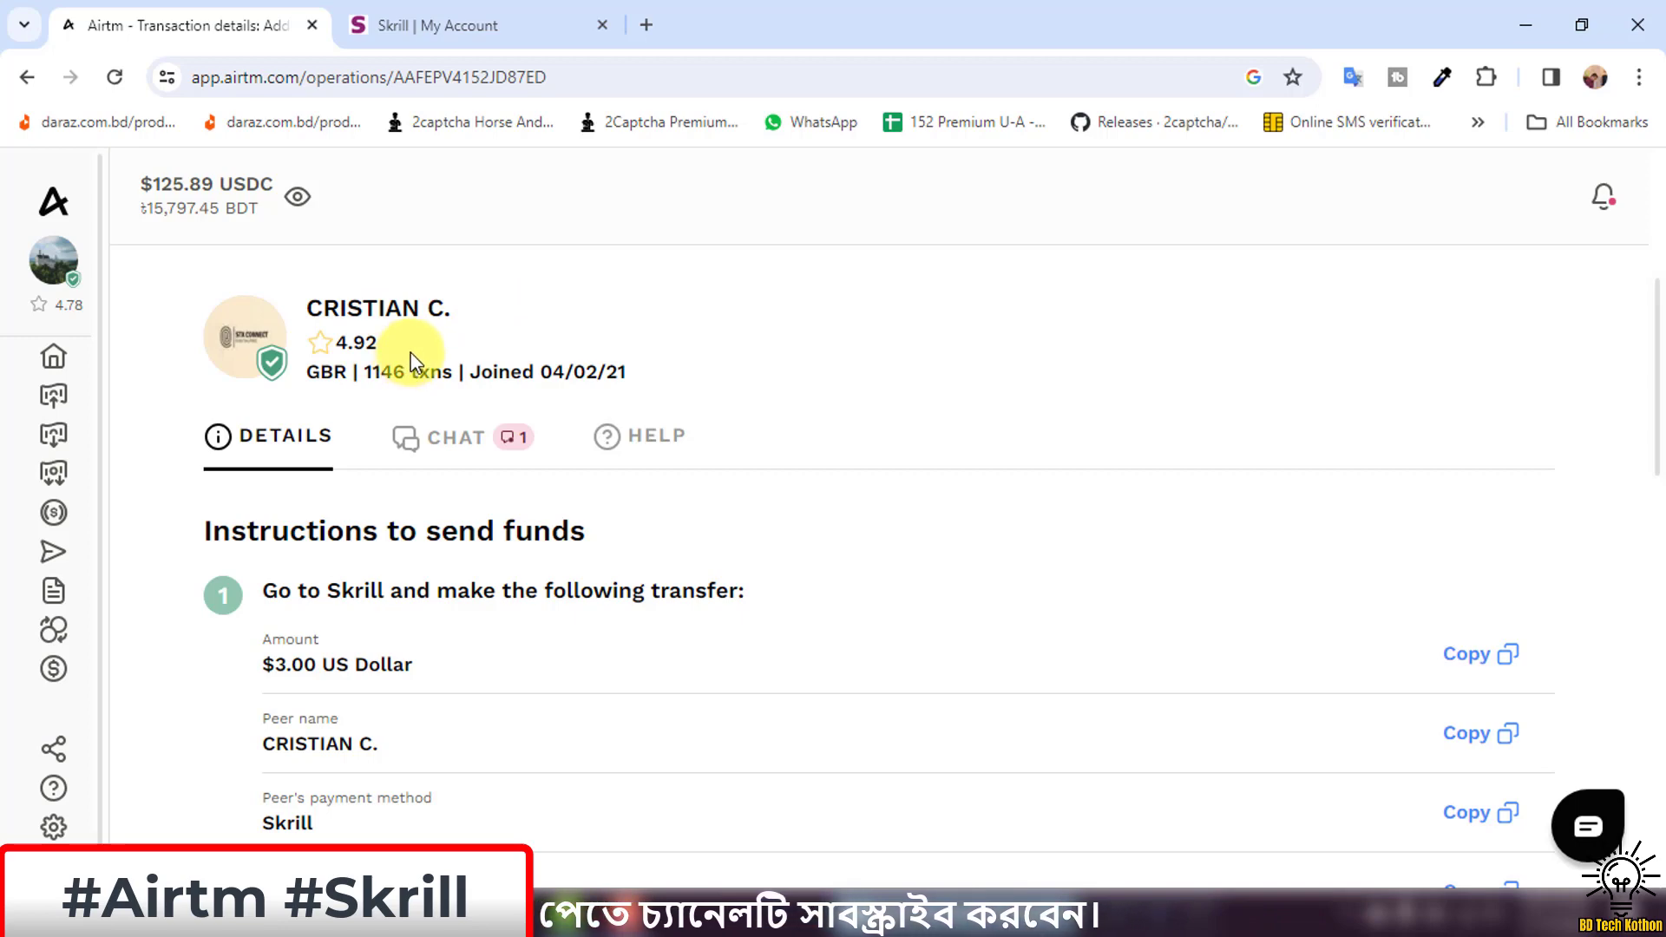
left_click_drag(382, 344, 309, 346)
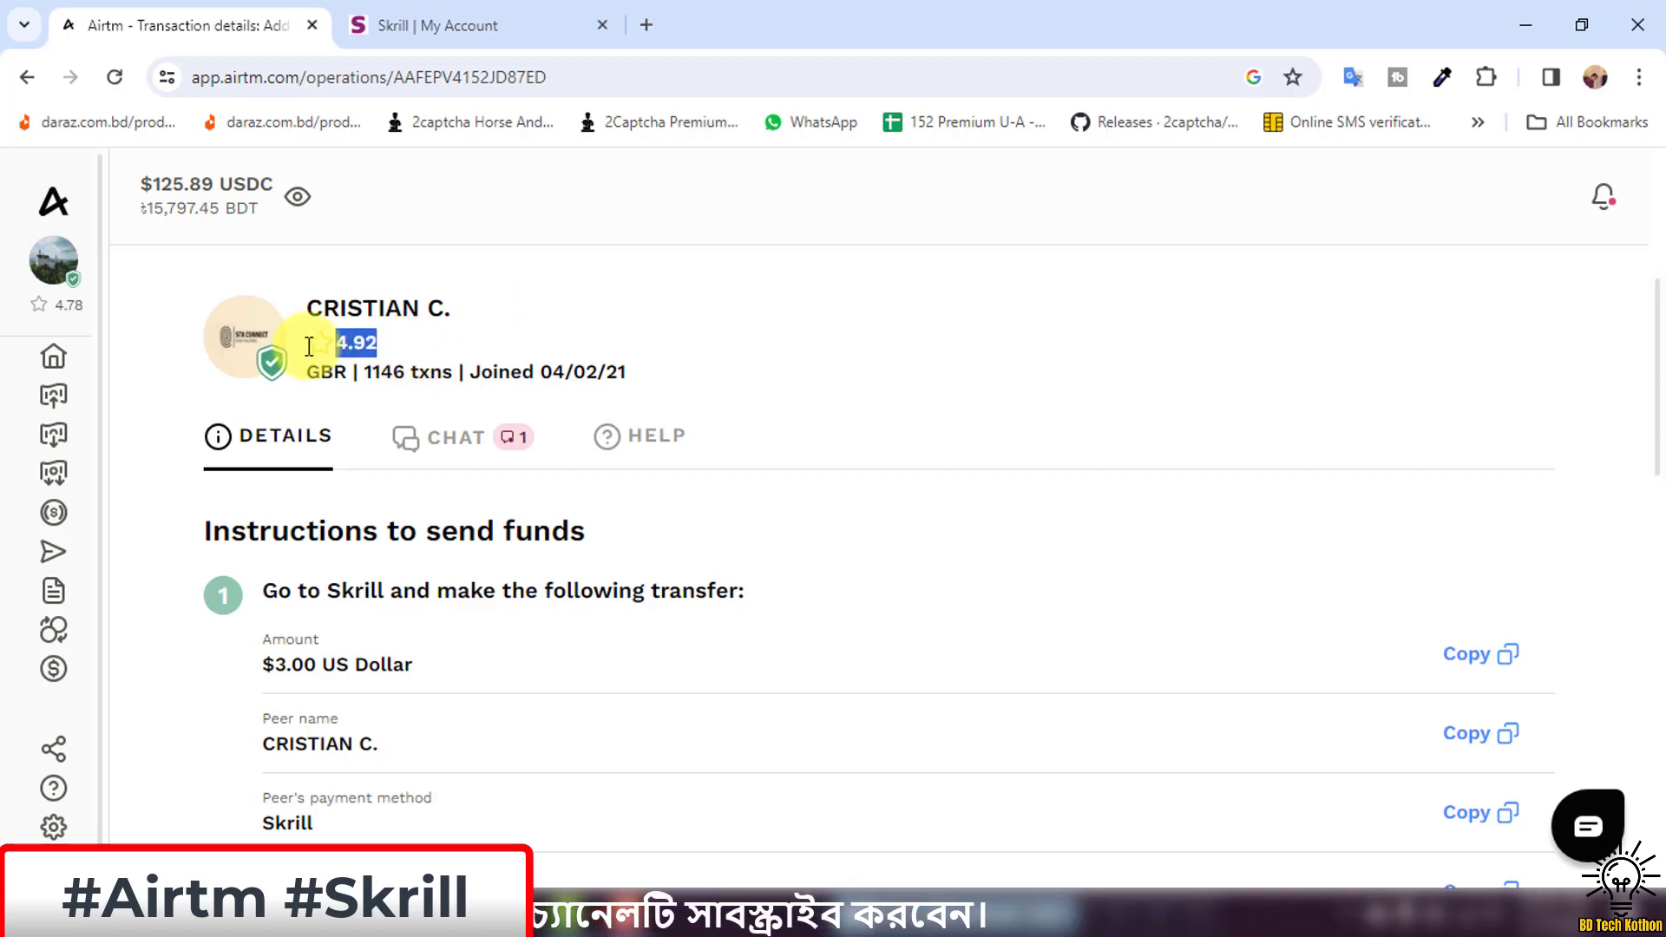
left_click(524, 325)
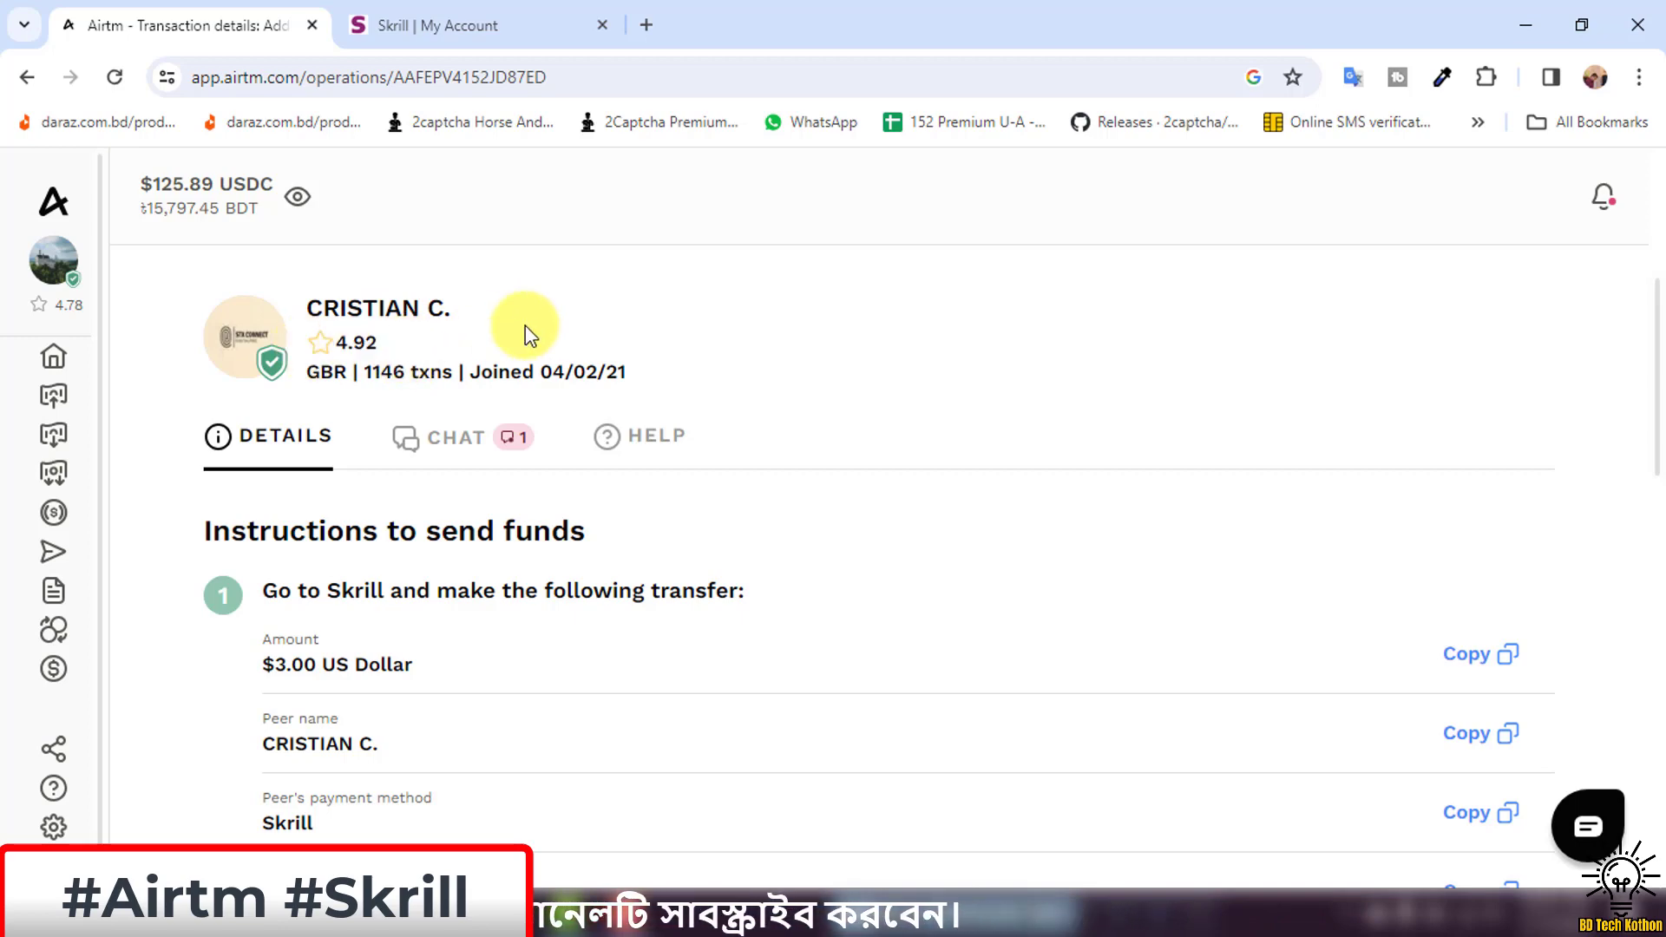
left_click(460, 438)
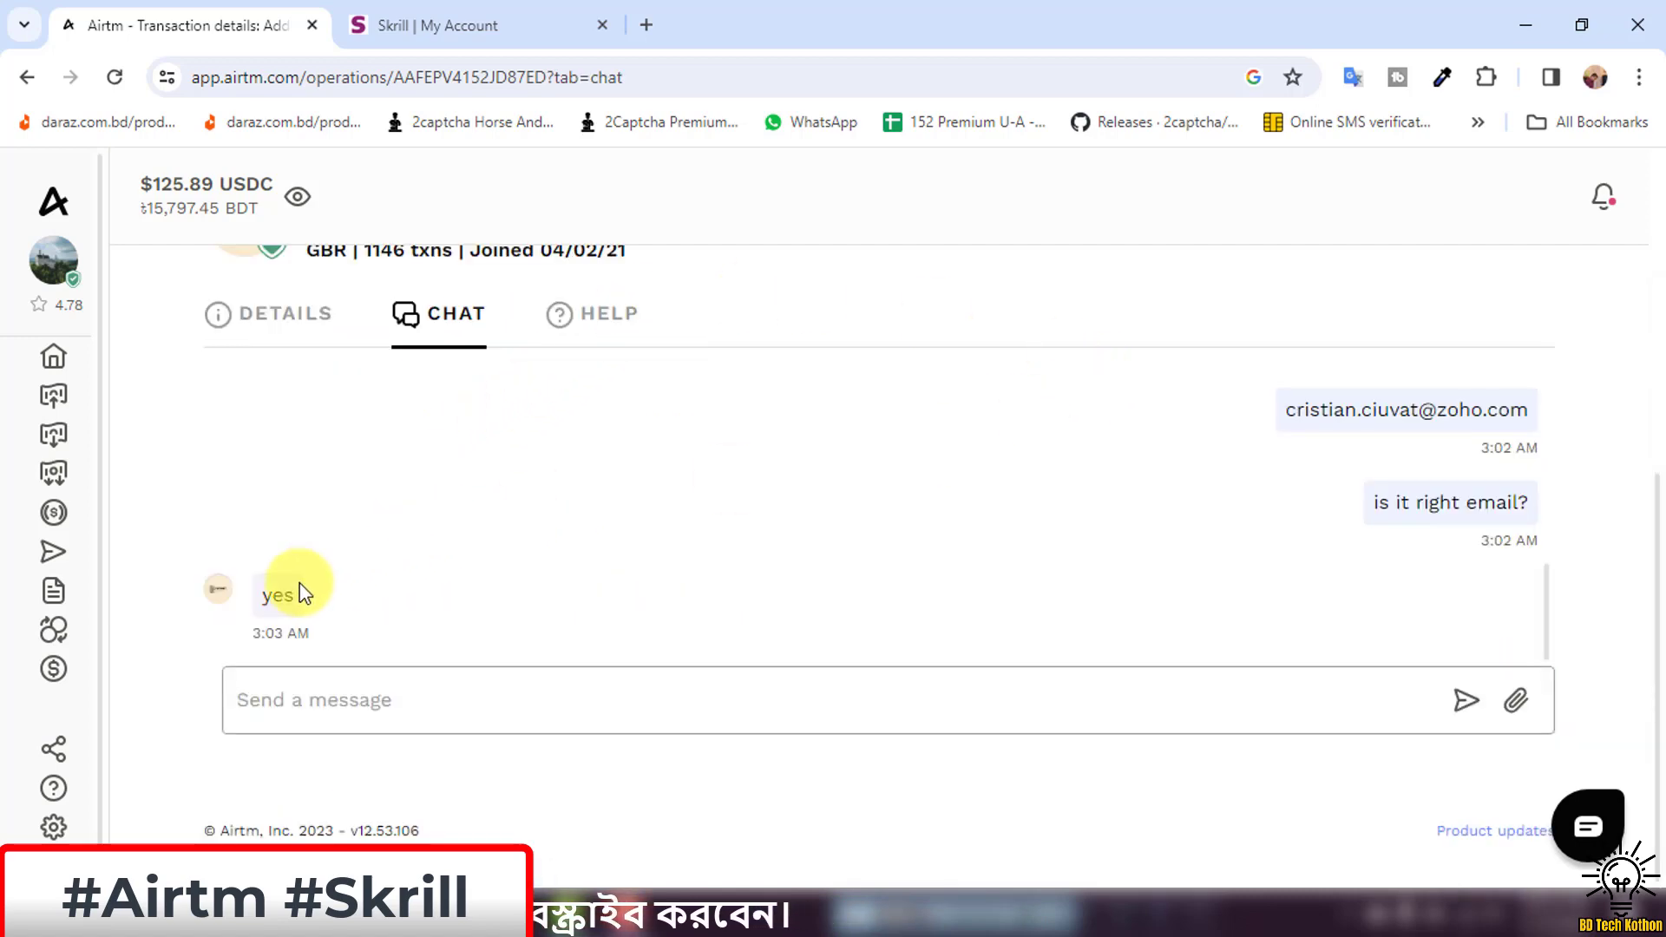
left_click_drag(282, 599, 261, 596)
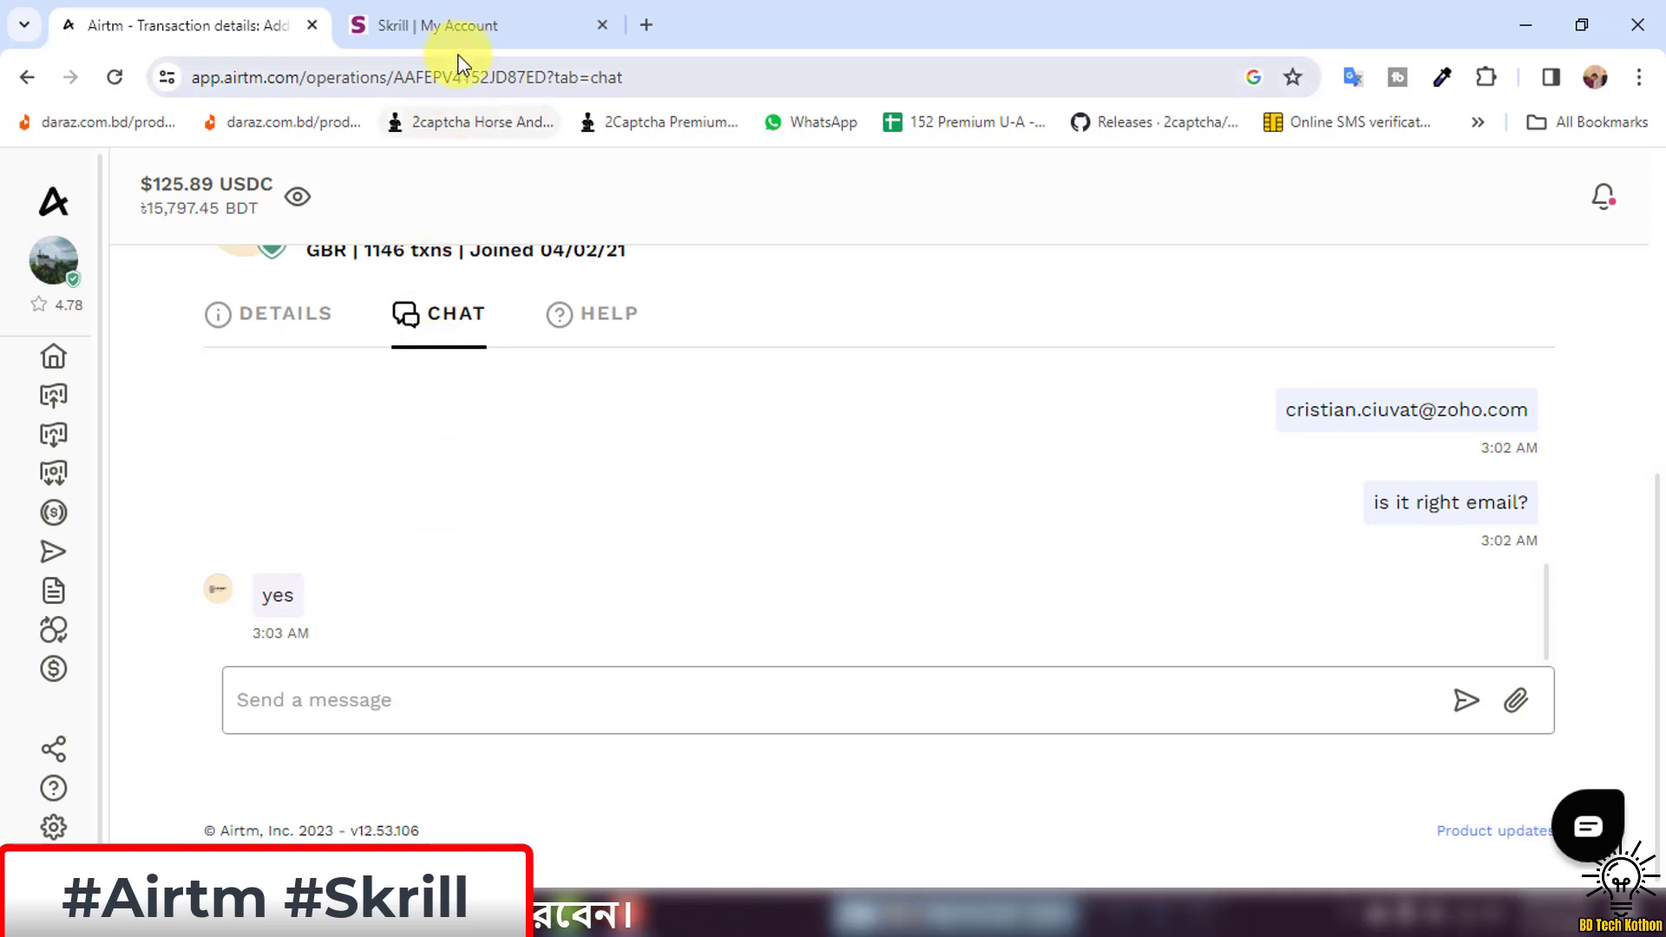
In Skrill, go to Transfer, choose Skrill to Skrill, and focus the recipient field.
left_click(461, 12)
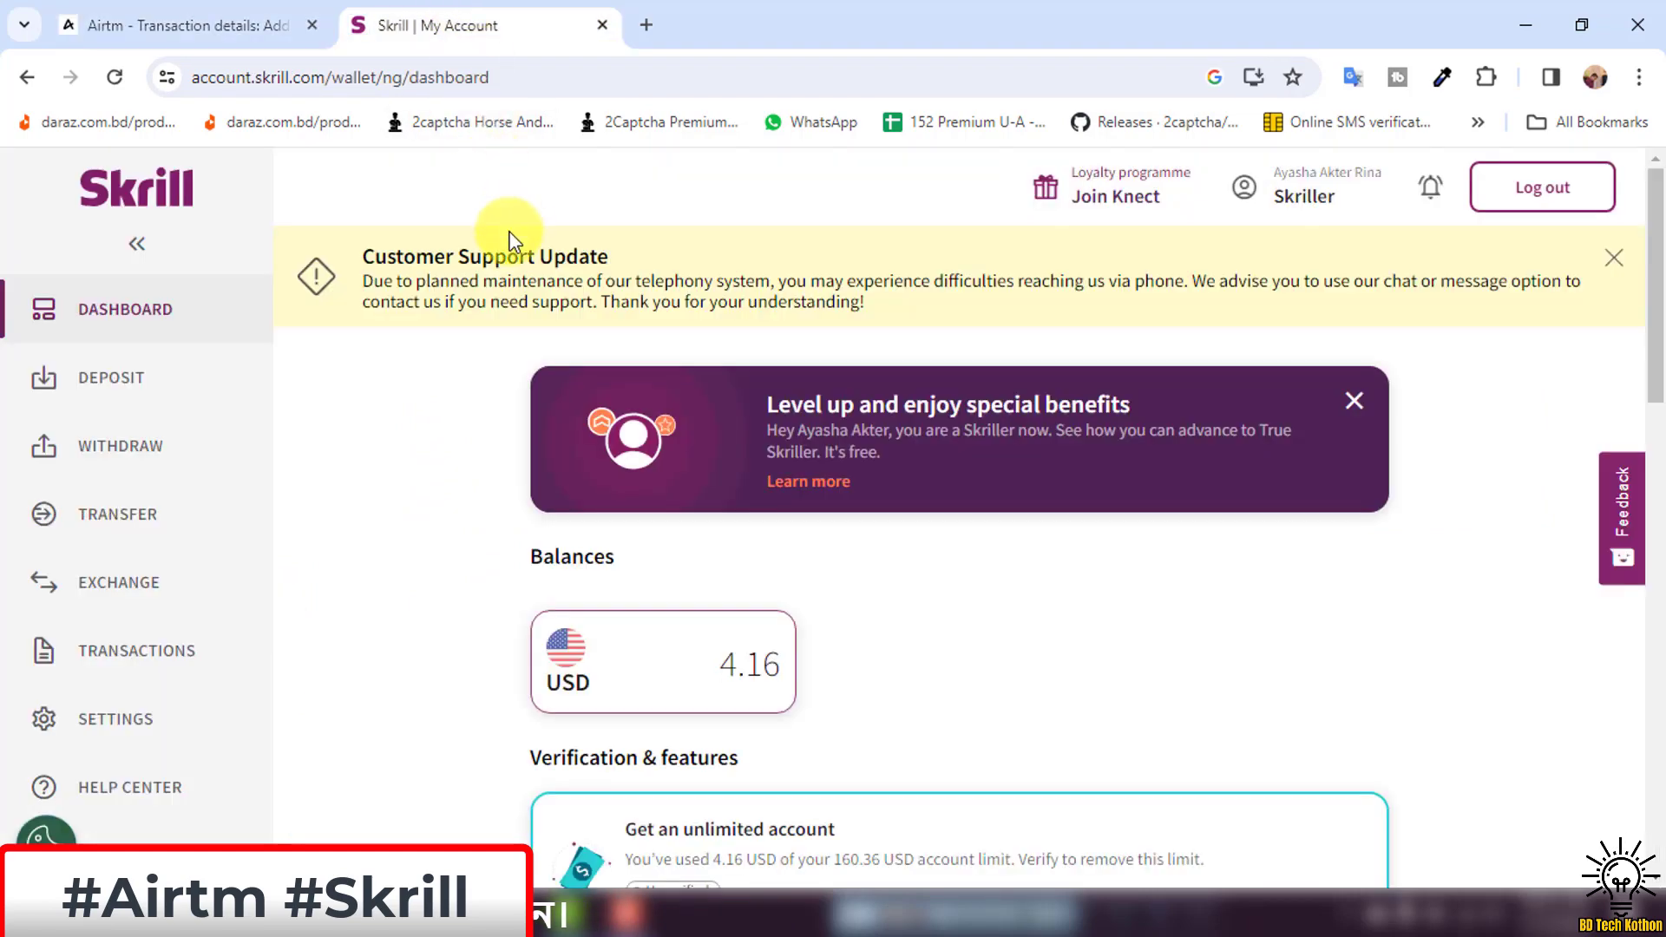
left_click(116, 517)
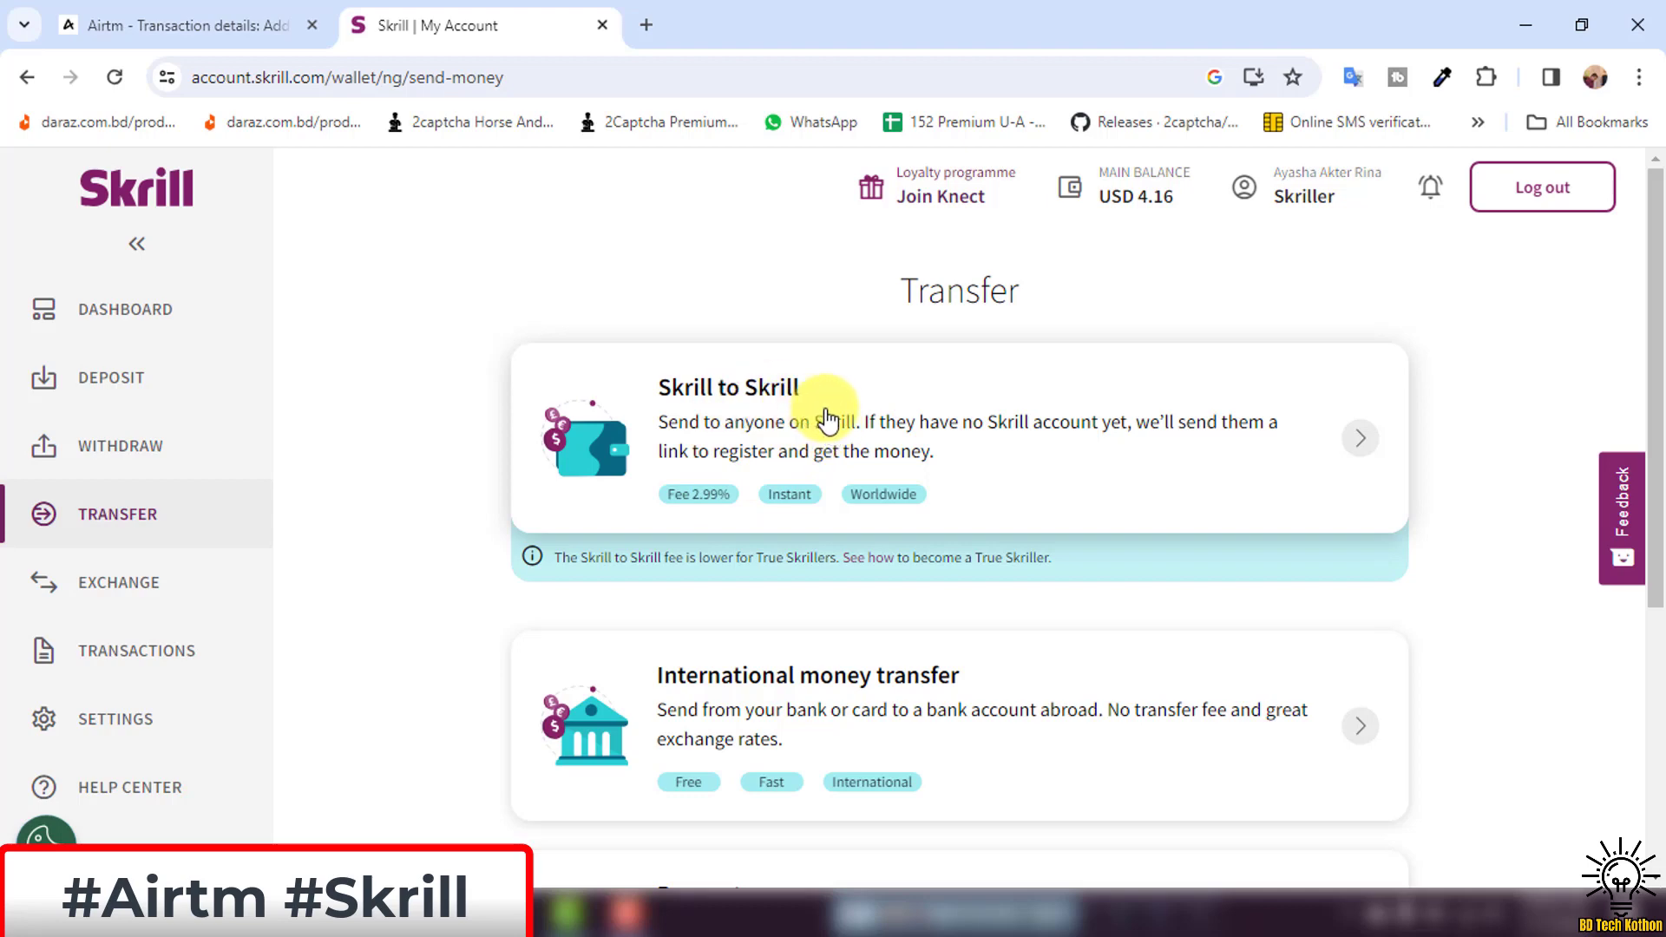
left_click(827, 424)
left_click(848, 492)
Paste the peer's e-mail as recipient, verify it against Airtm's instructions, and continue.
type("=")
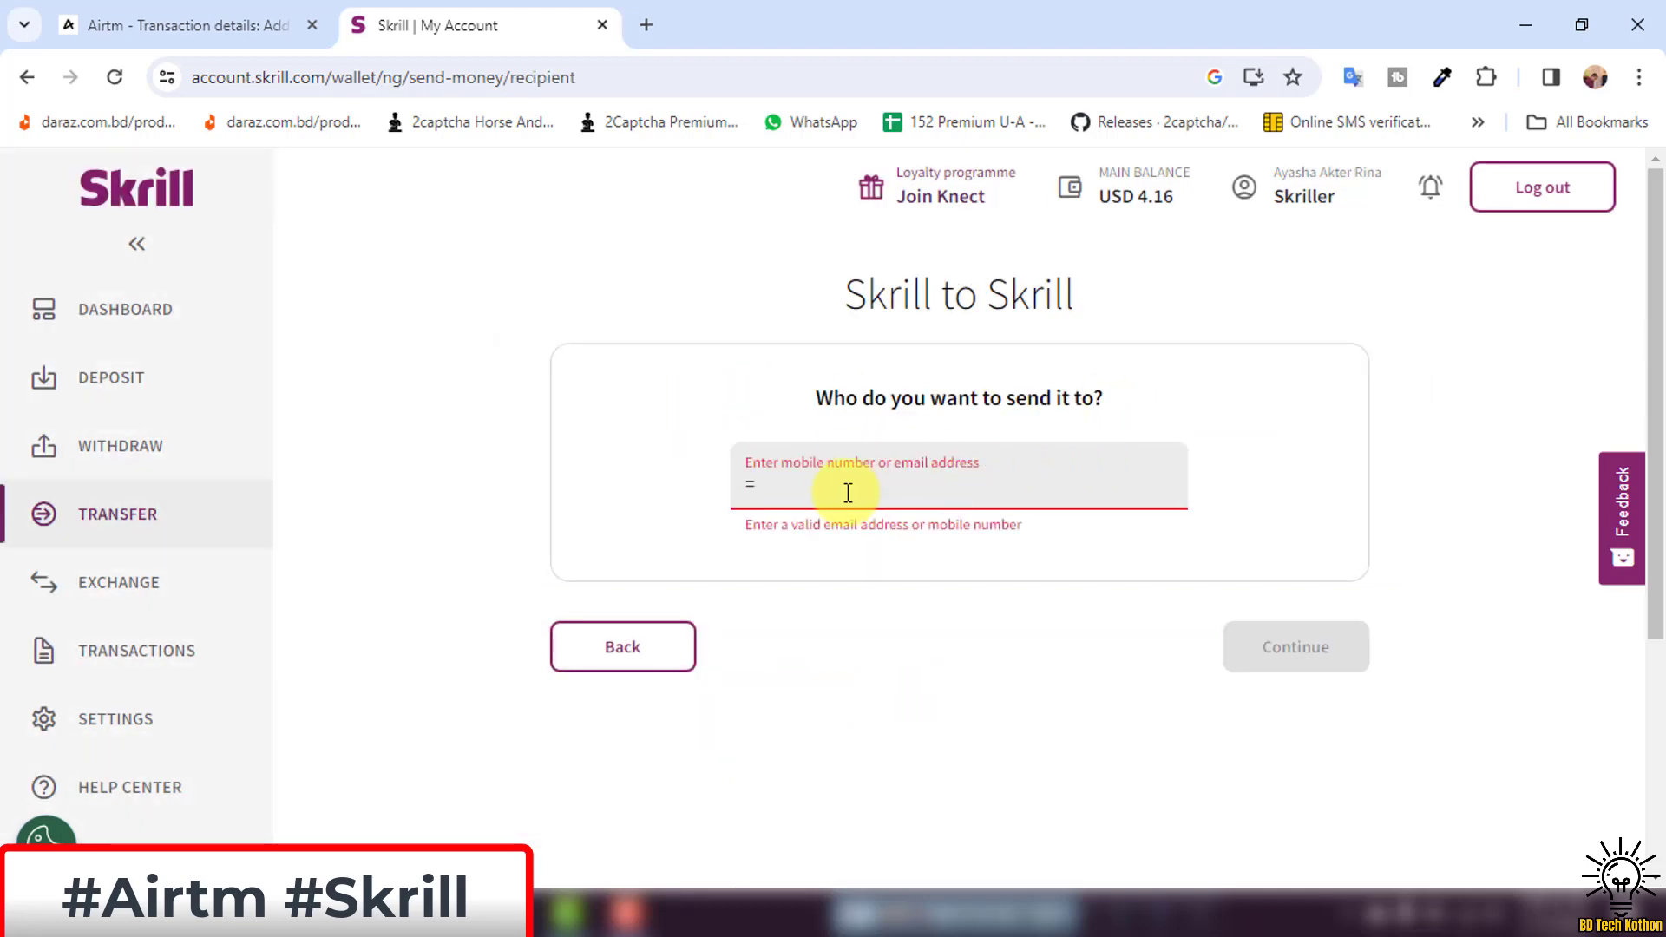
key("BackSpace")
left_click(841, 483)
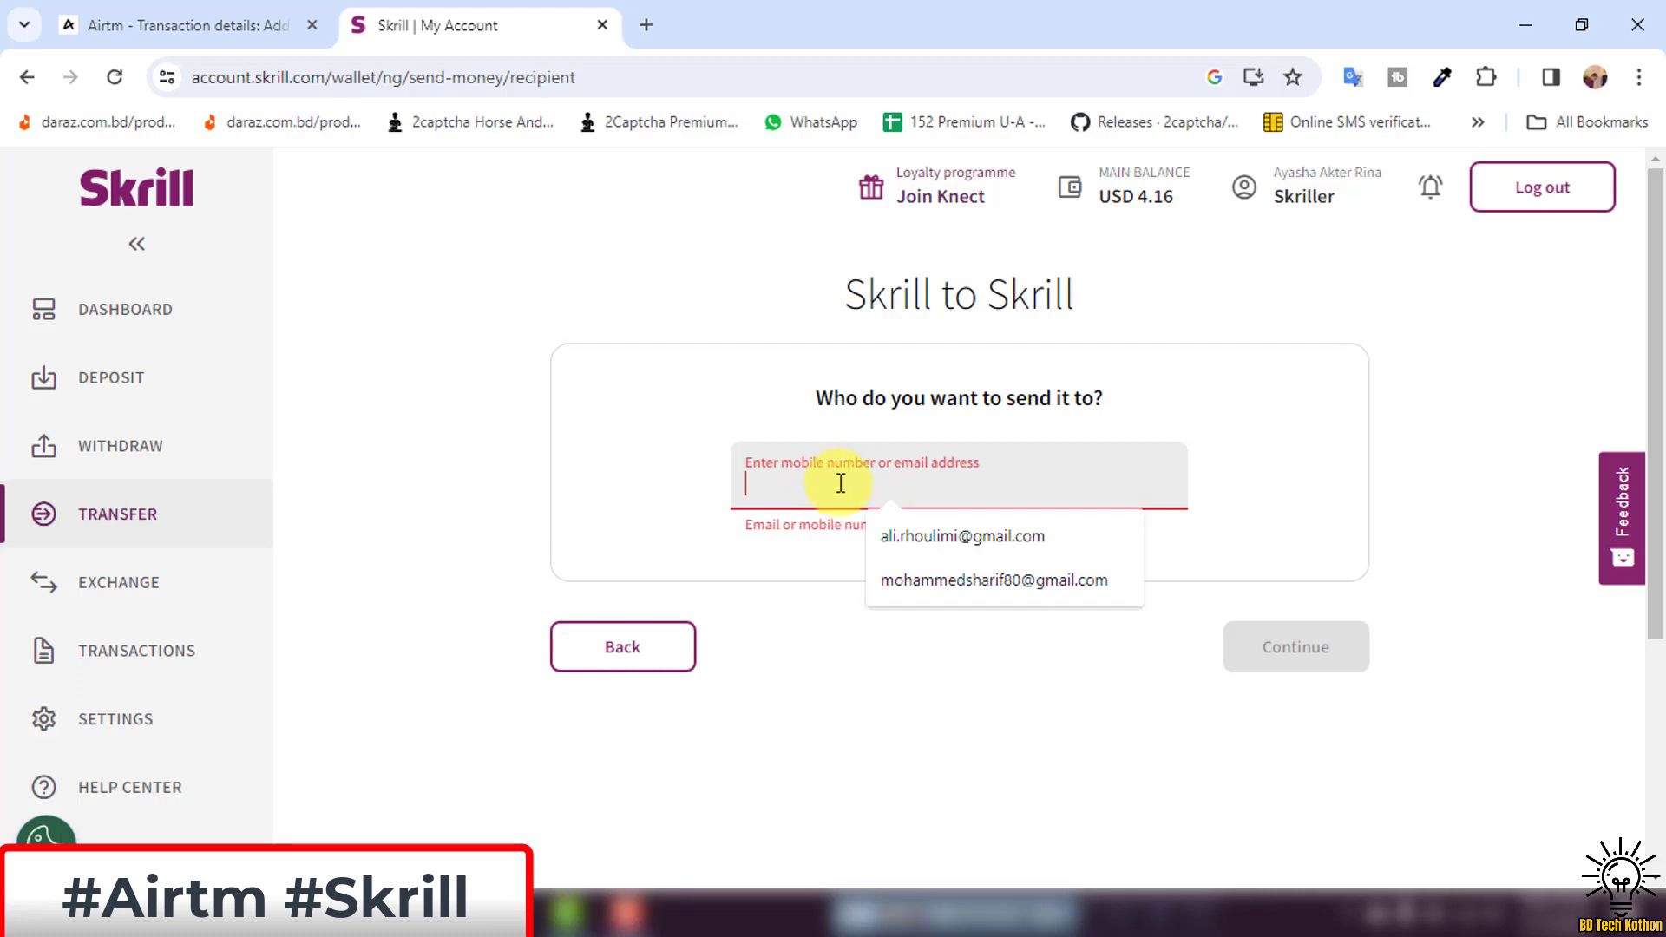
key("ctrl+v")
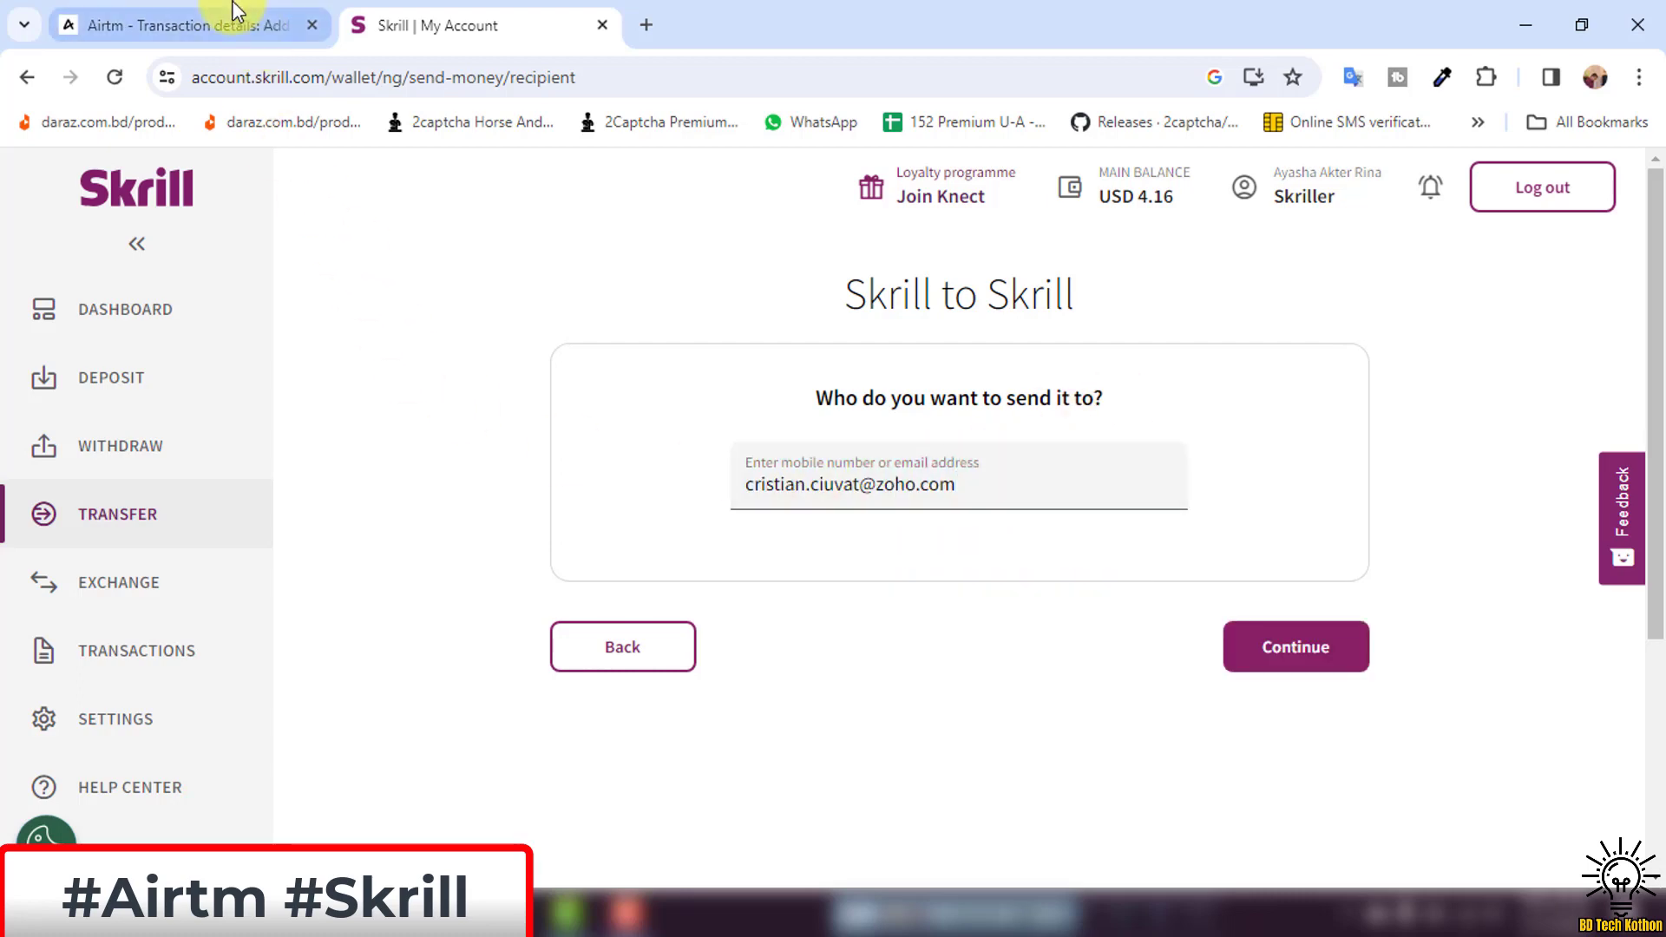
left_click(208, 24)
left_click(246, 321)
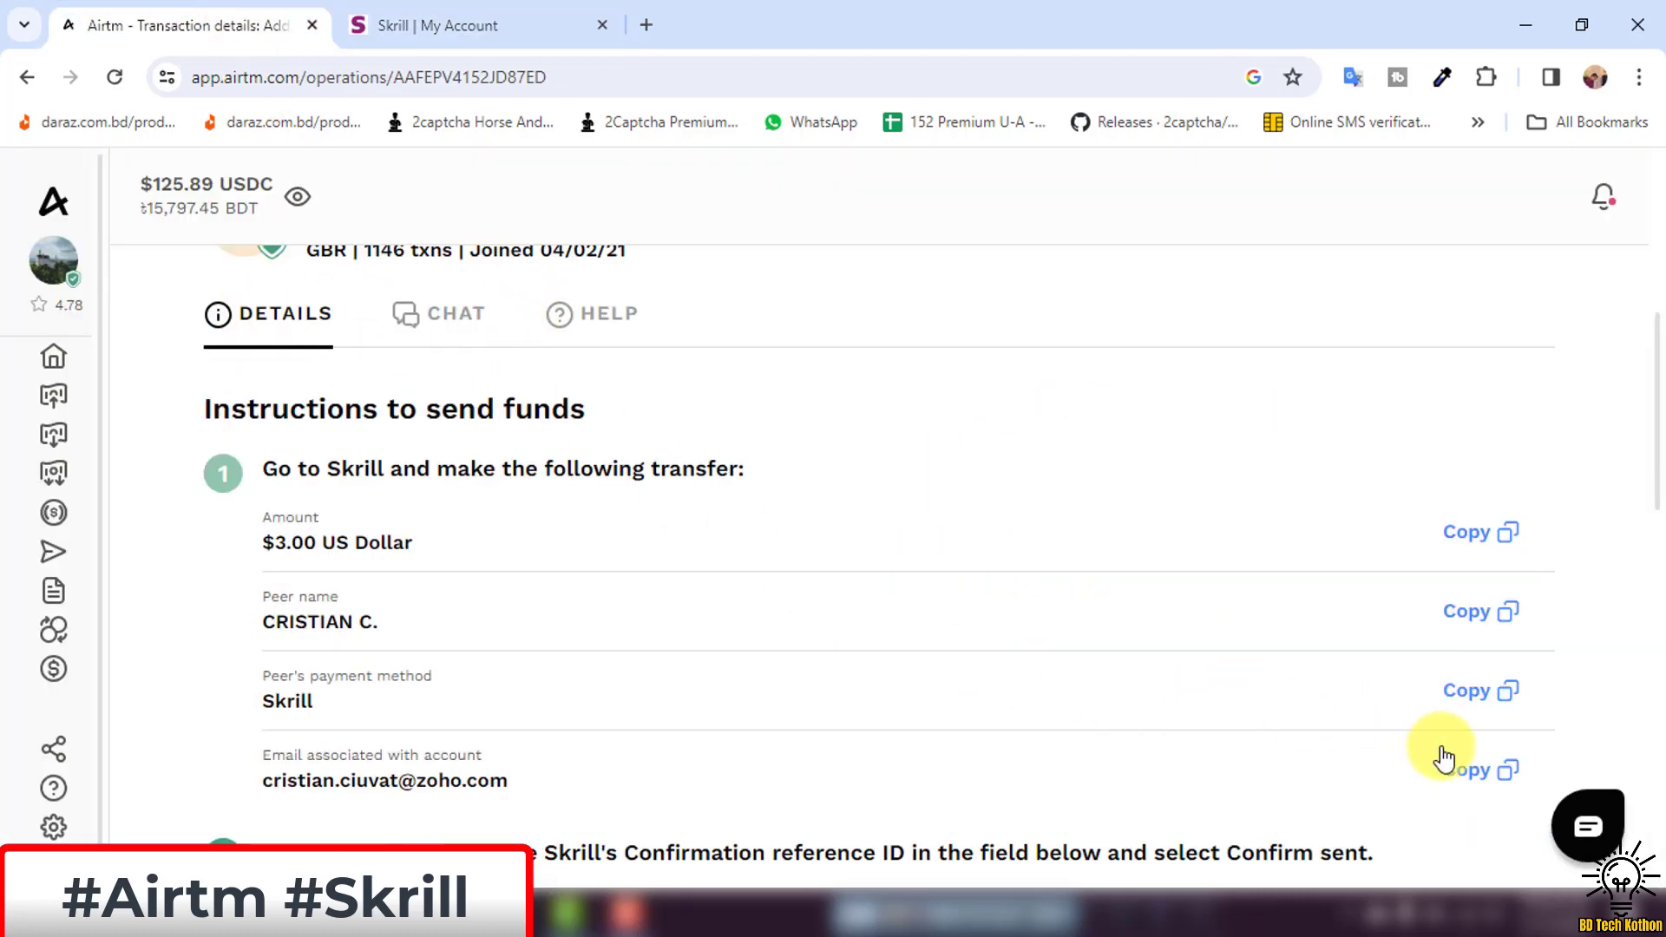
scroll(1423, 737, "down", 2)
left_click(482, 24)
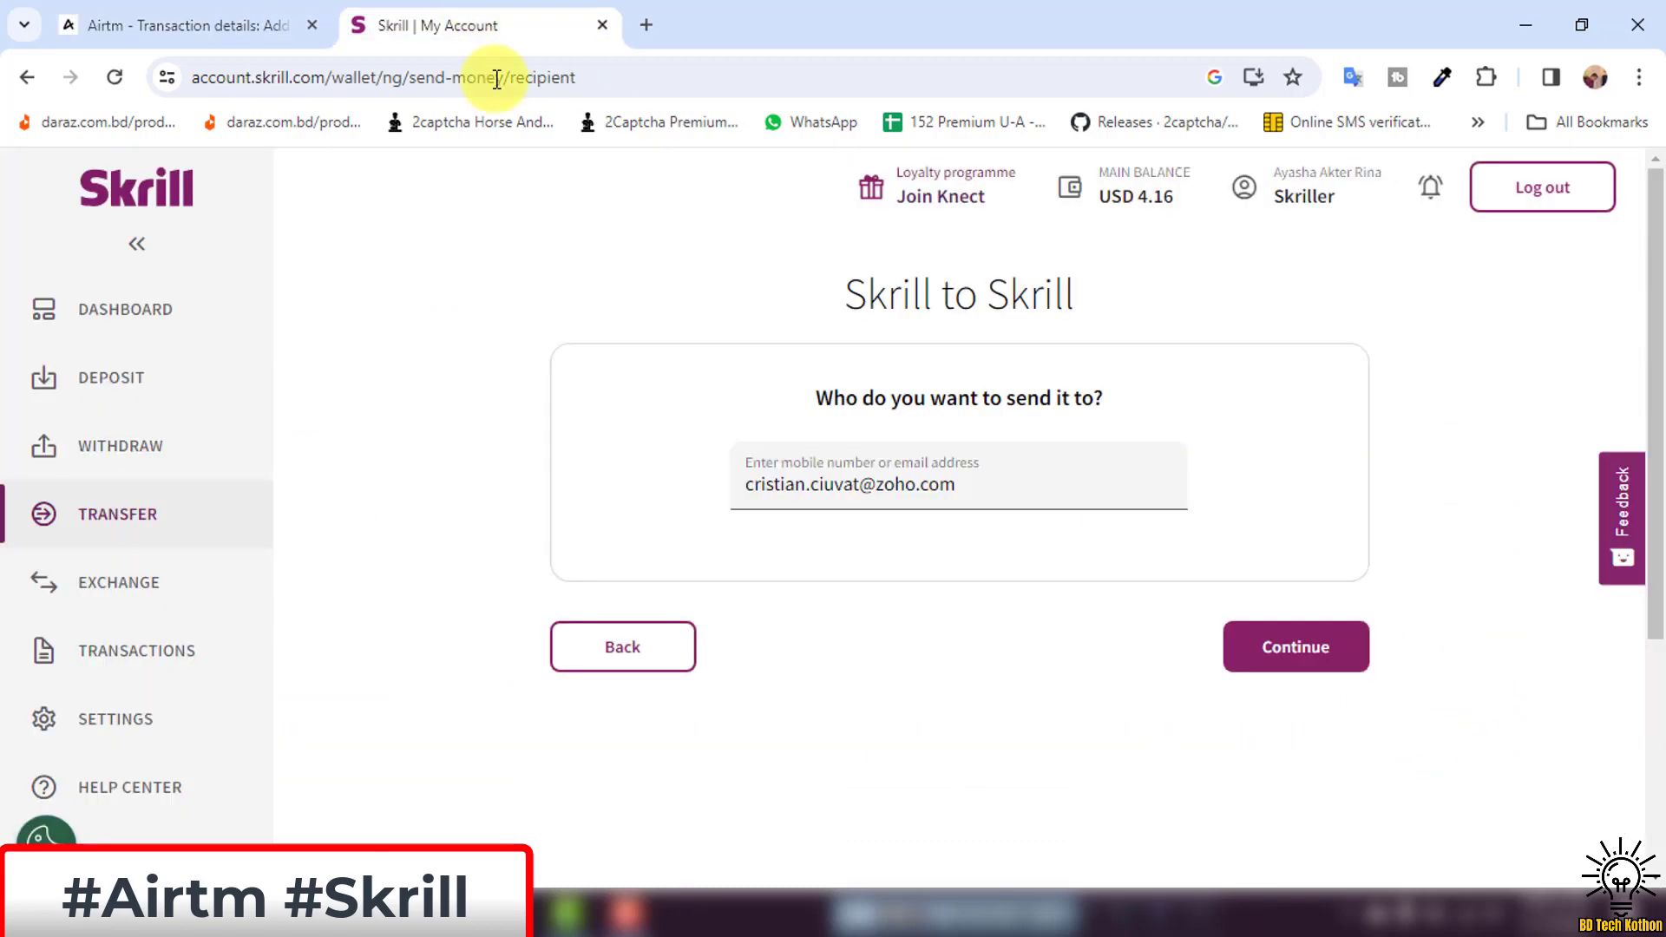
left_click(1301, 647)
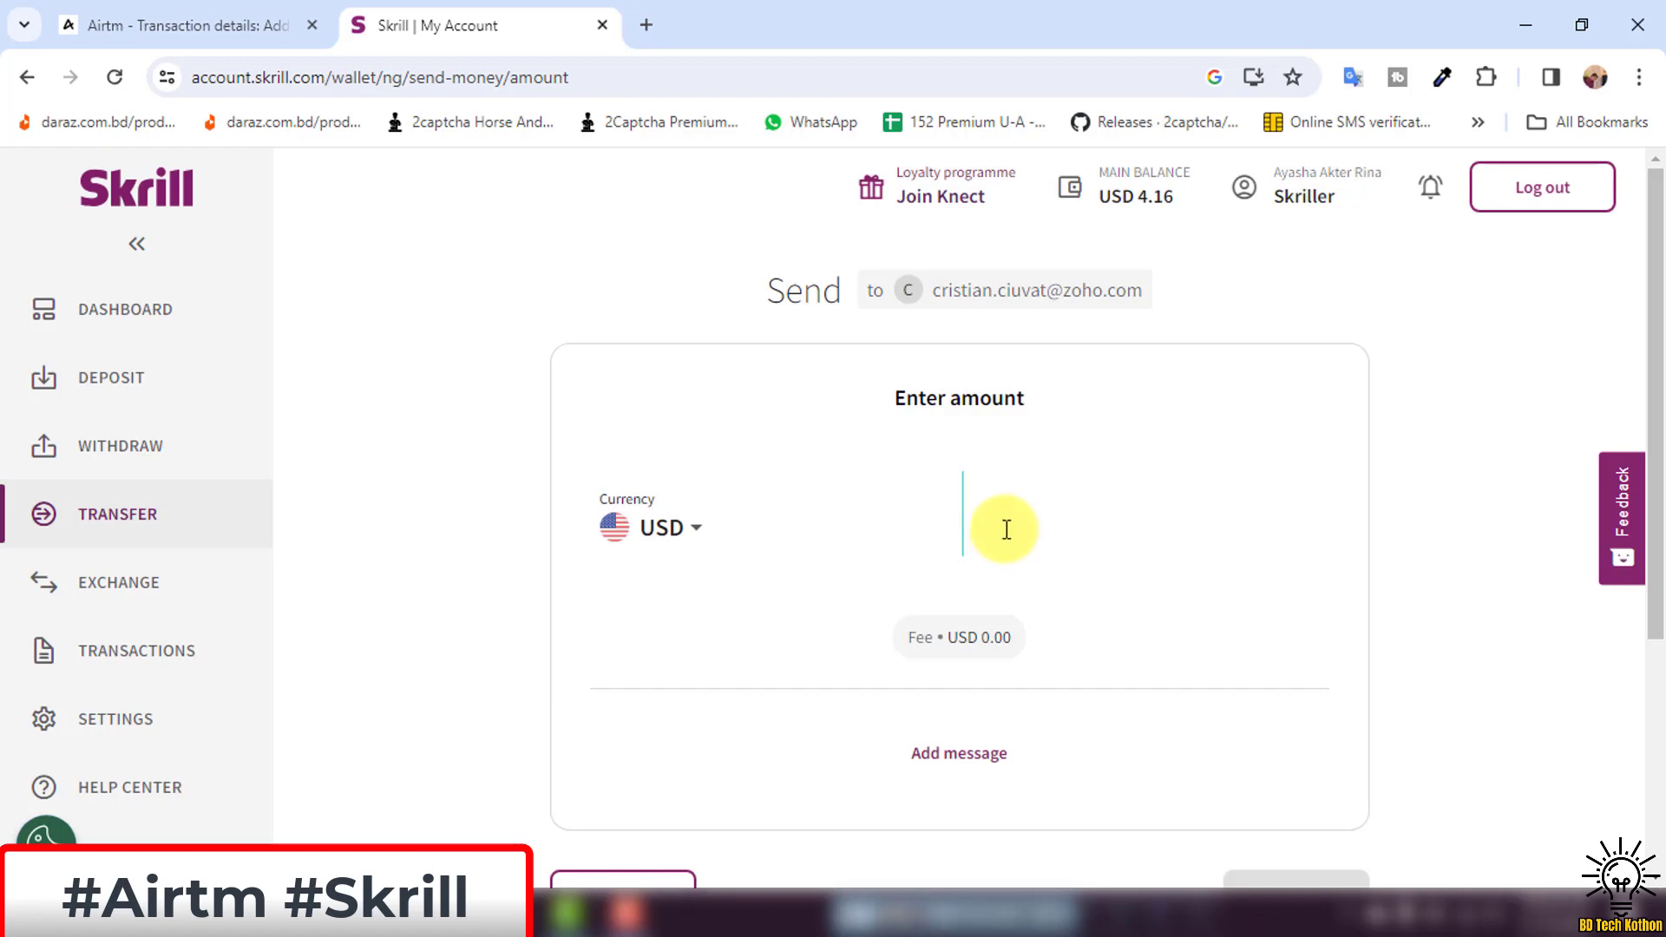
Enter 3.00 USD as the Skrill amount, matching Airtm's instructions, and continue to the summary.
scroll(989, 520, "down", 2)
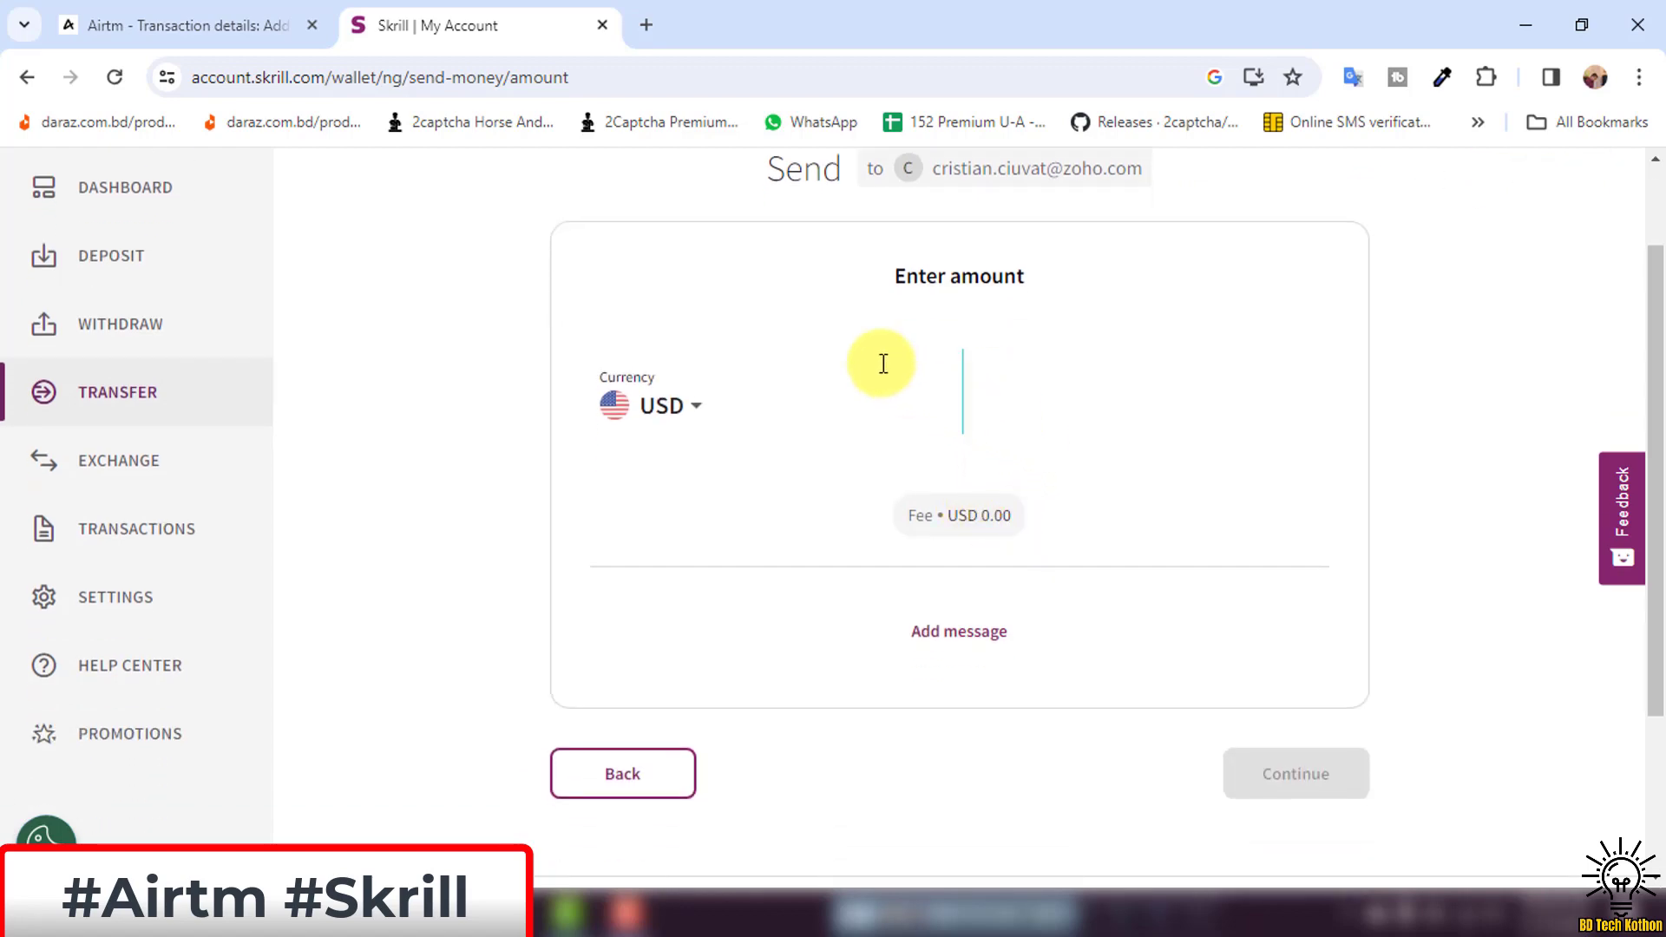
left_click(232, 12)
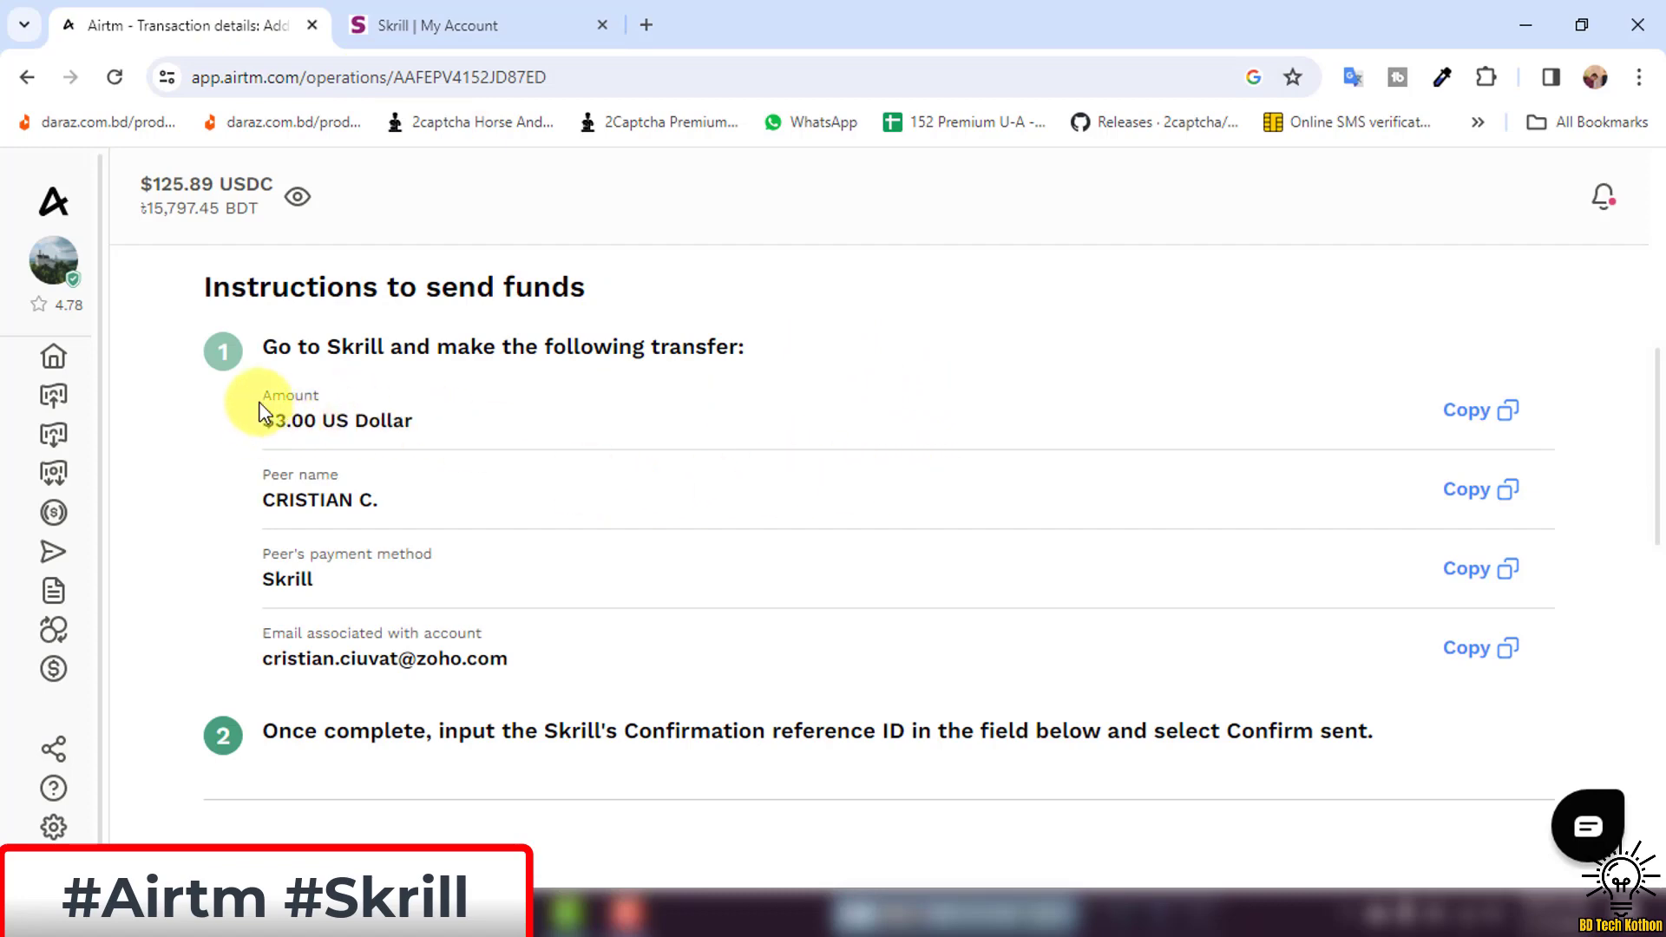
left_click_drag(242, 425, 390, 420)
left_click(426, 24)
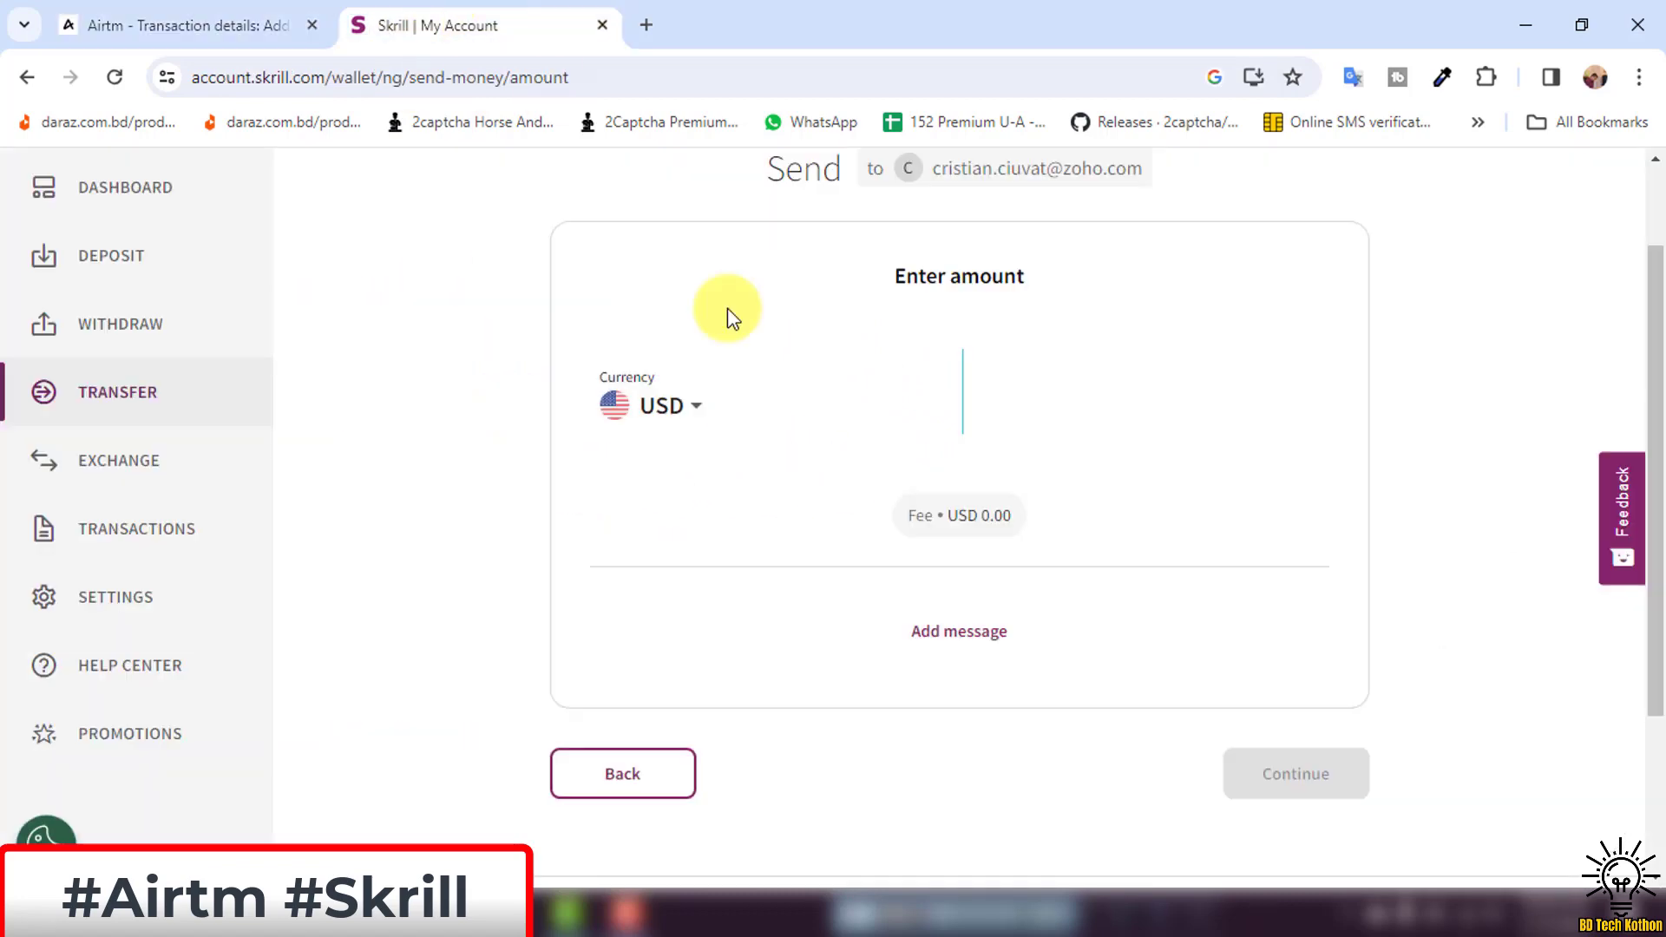
left_click(1004, 422)
type("3.00")
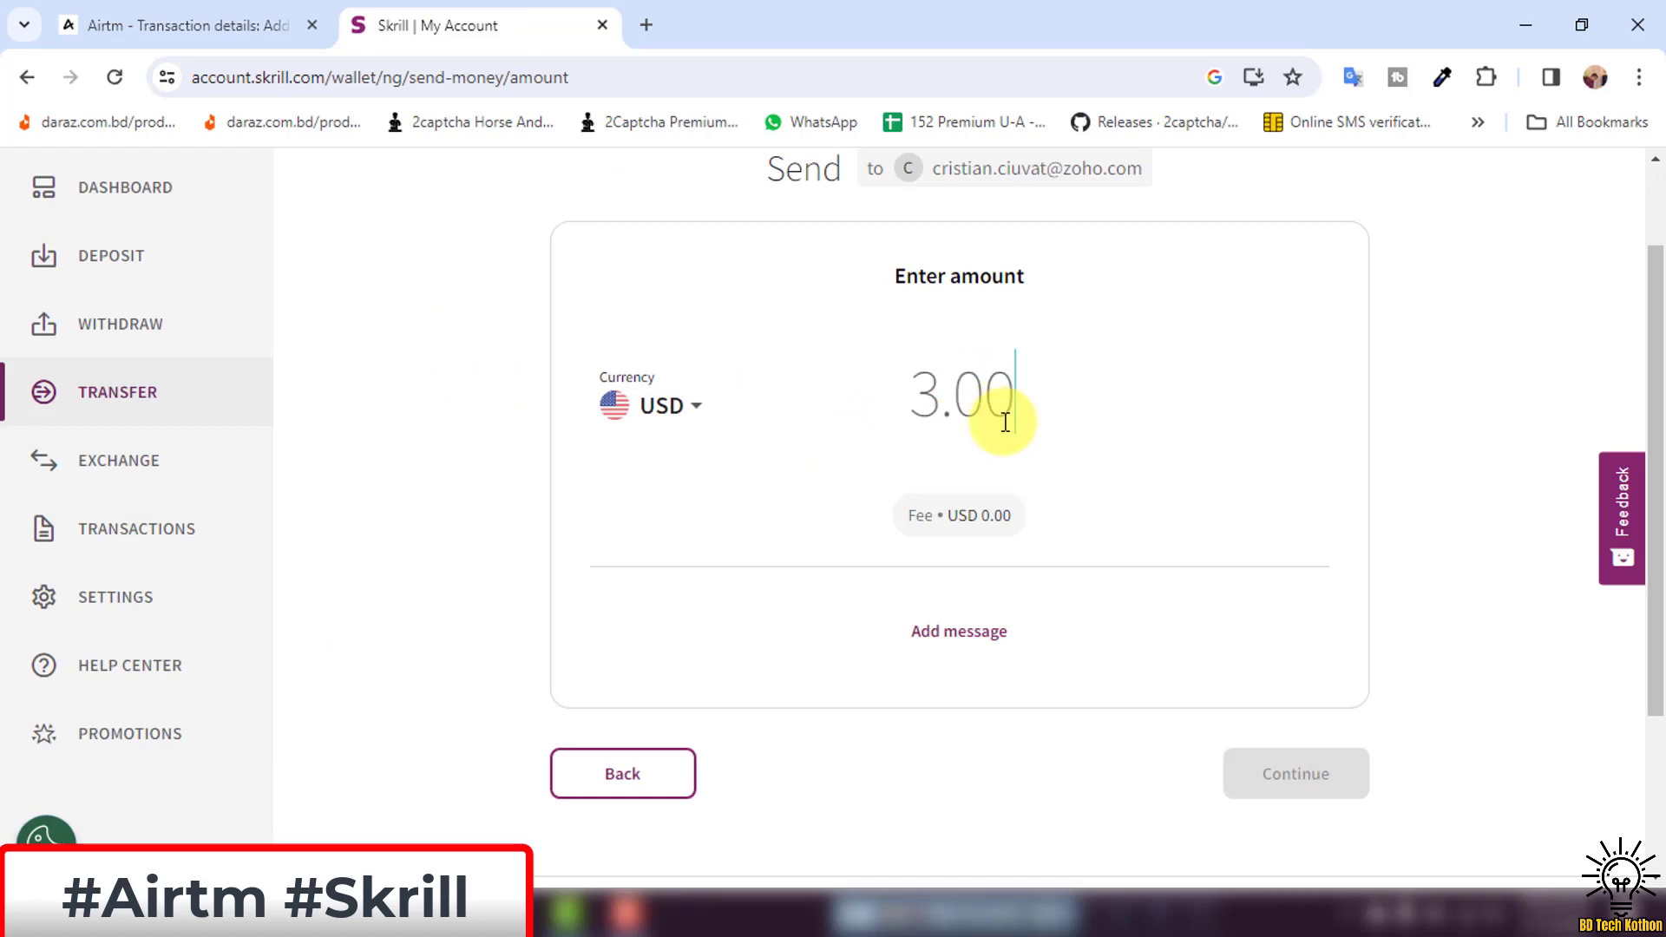
left_click(1127, 629)
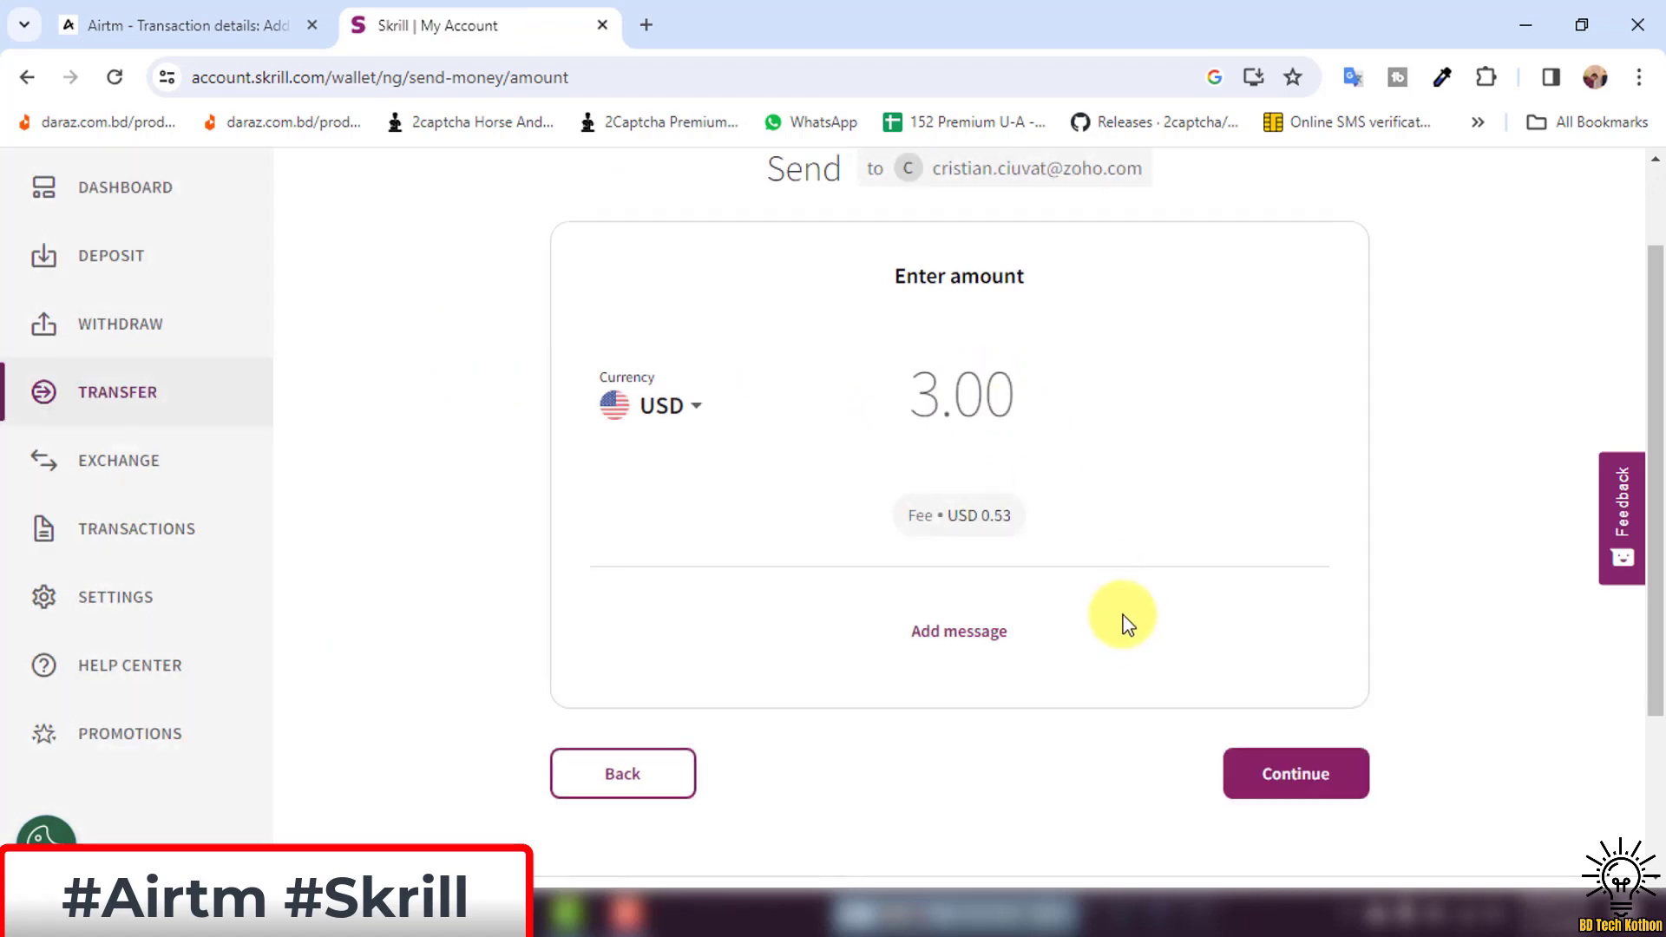
scroll(1075, 499, "up", 1)
scroll(1074, 500, "down", 2)
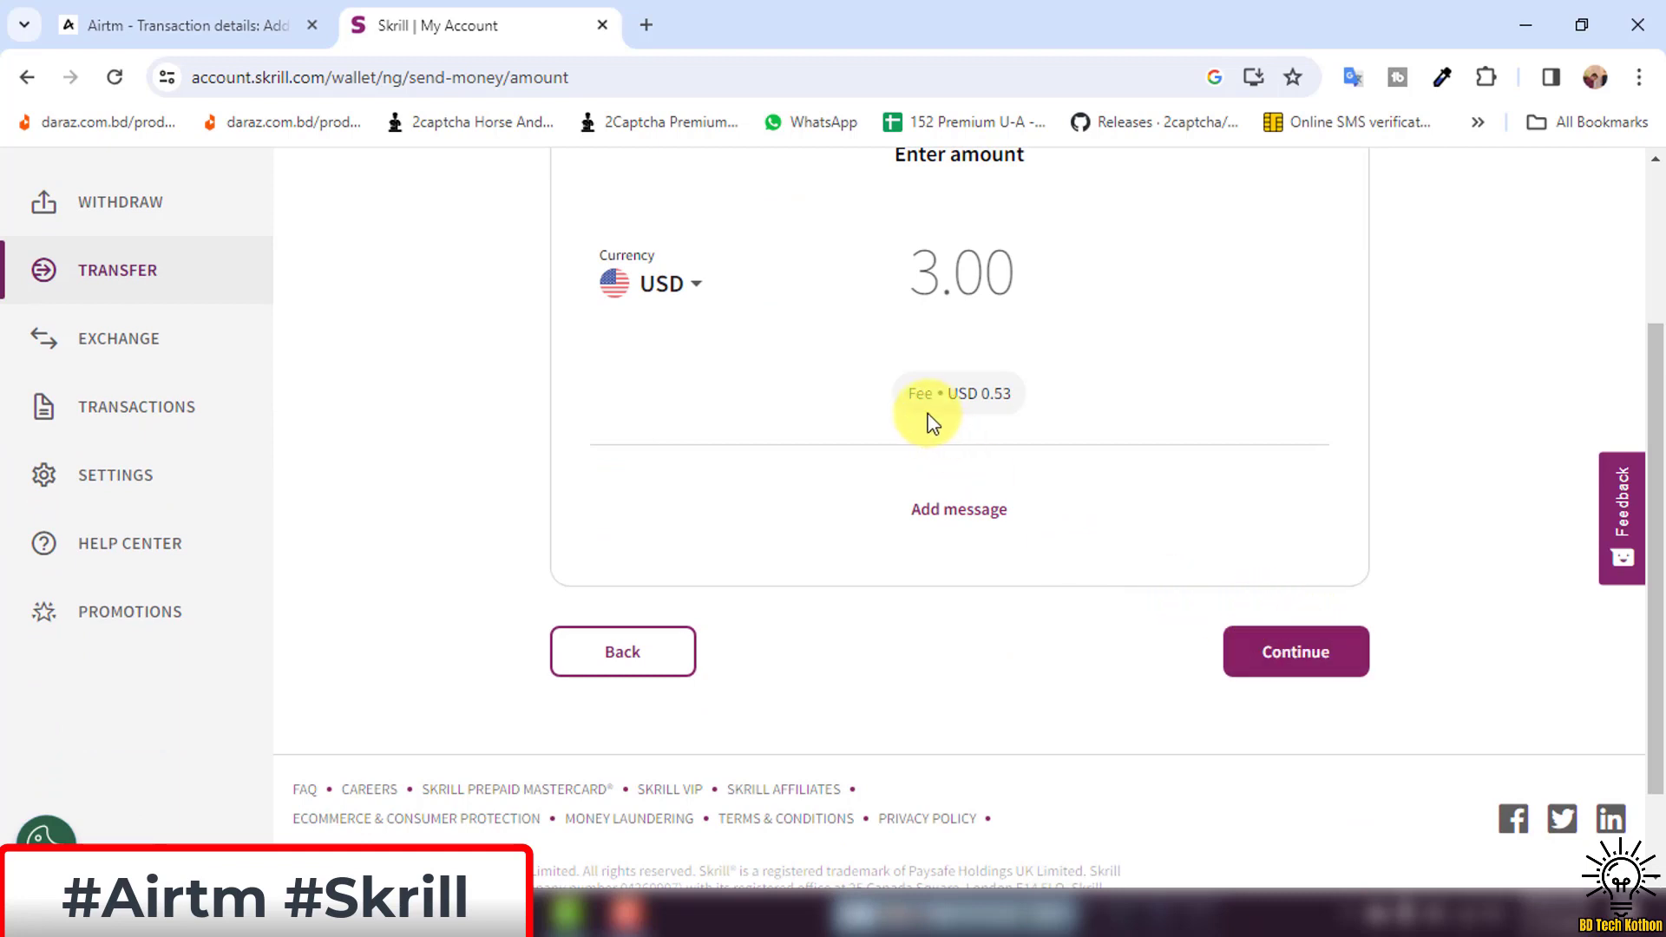
left_click(1287, 616)
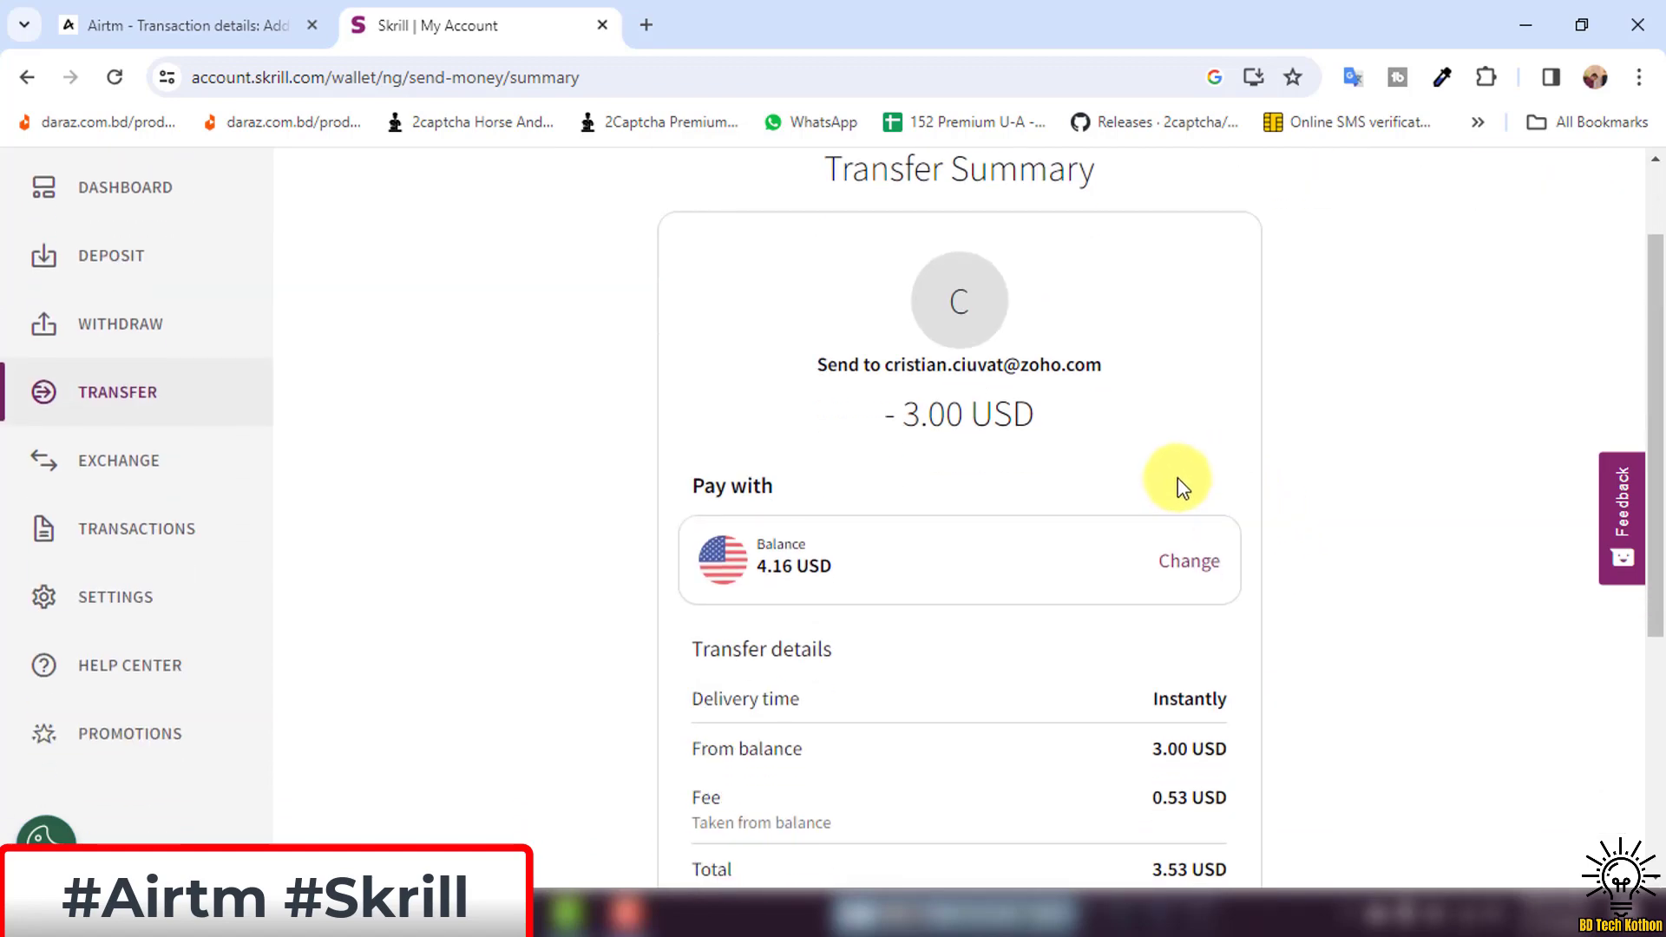
Review the Transfer Summary's 3.53 USD total and continue to the PIN confirmation.
scroll(1178, 450, "down", 4)
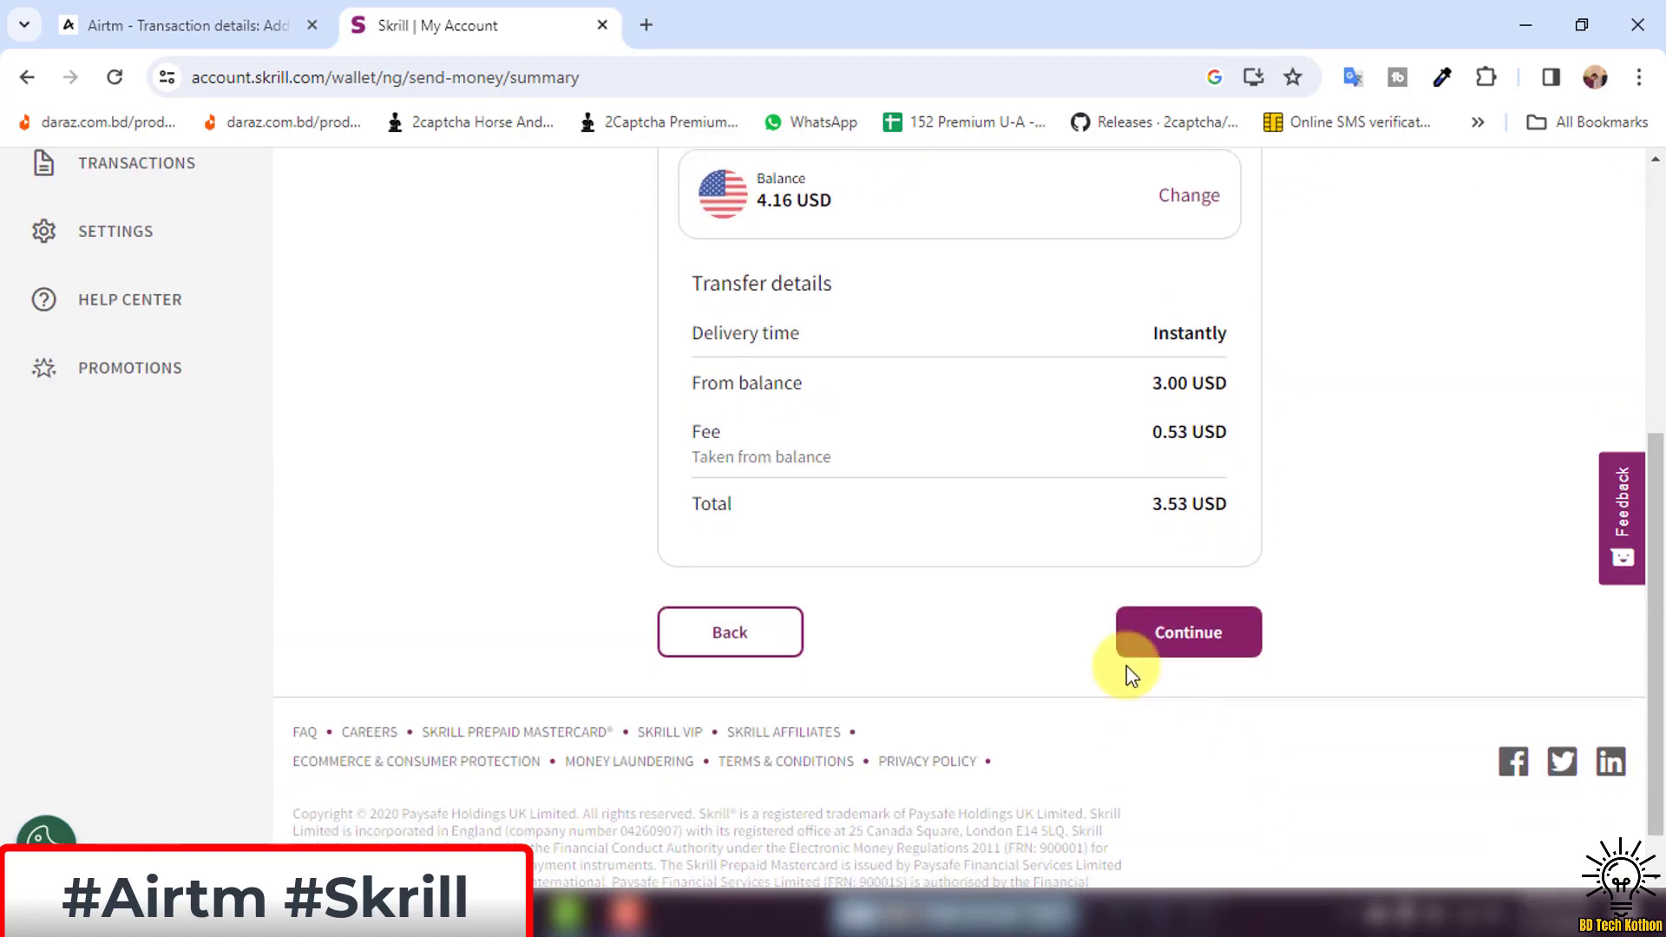
scroll(1128, 564, "up", 1)
scroll(1197, 558, "up", 1)
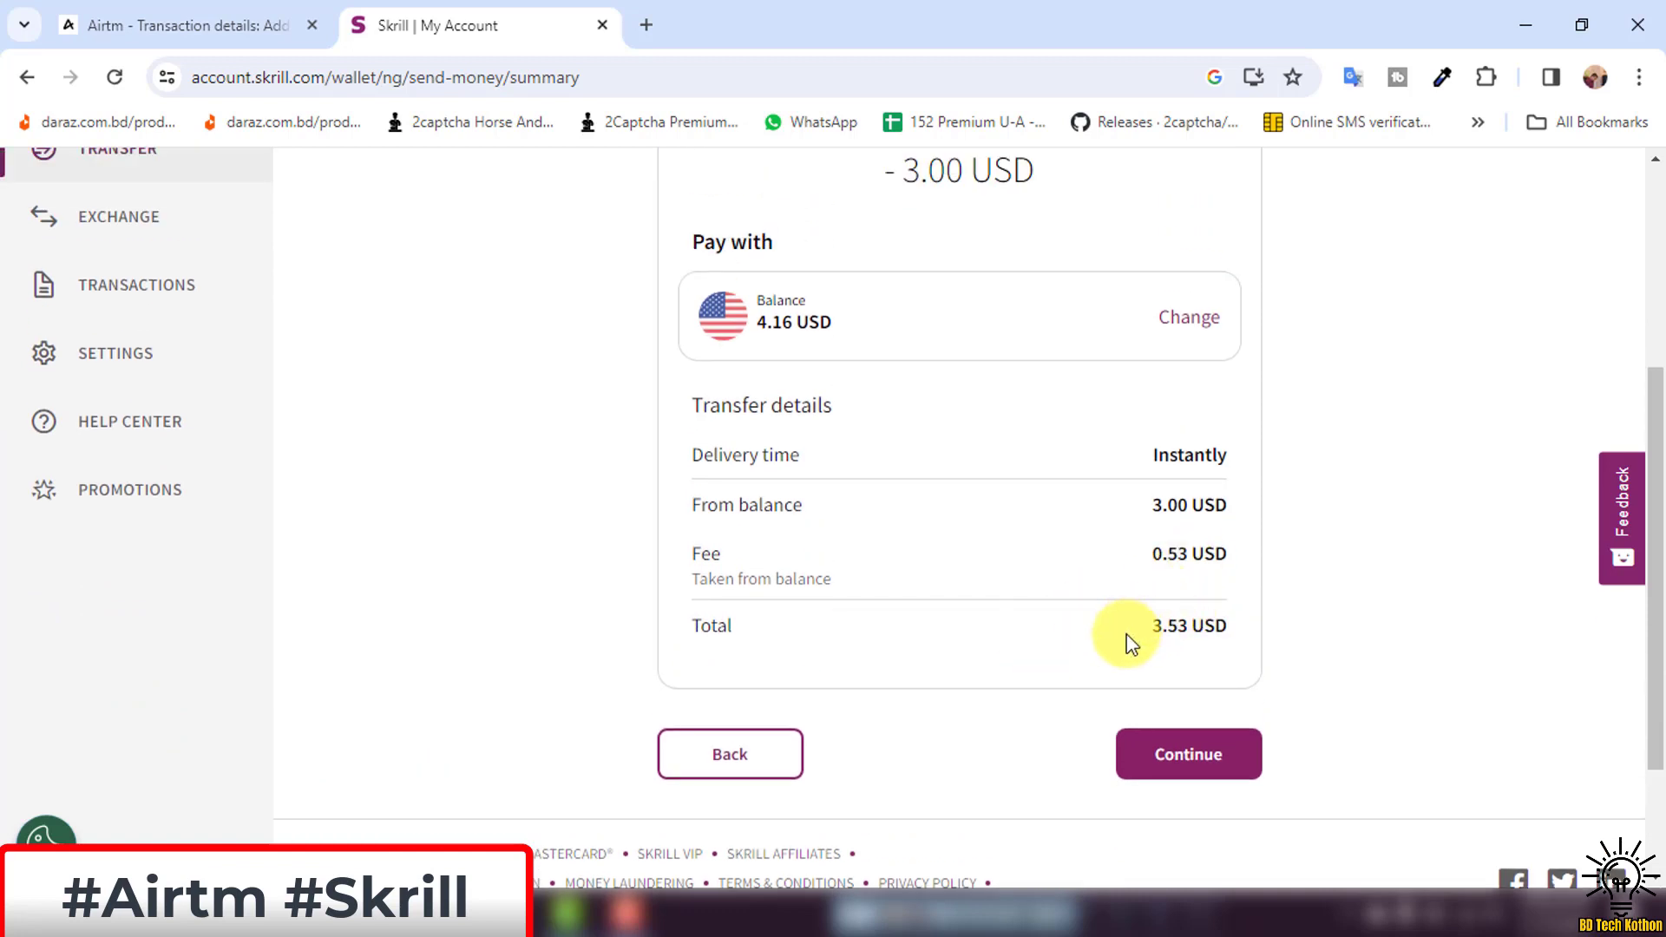
left_click_drag(1127, 635, 1208, 624)
left_click(1237, 625)
left_click(1190, 759)
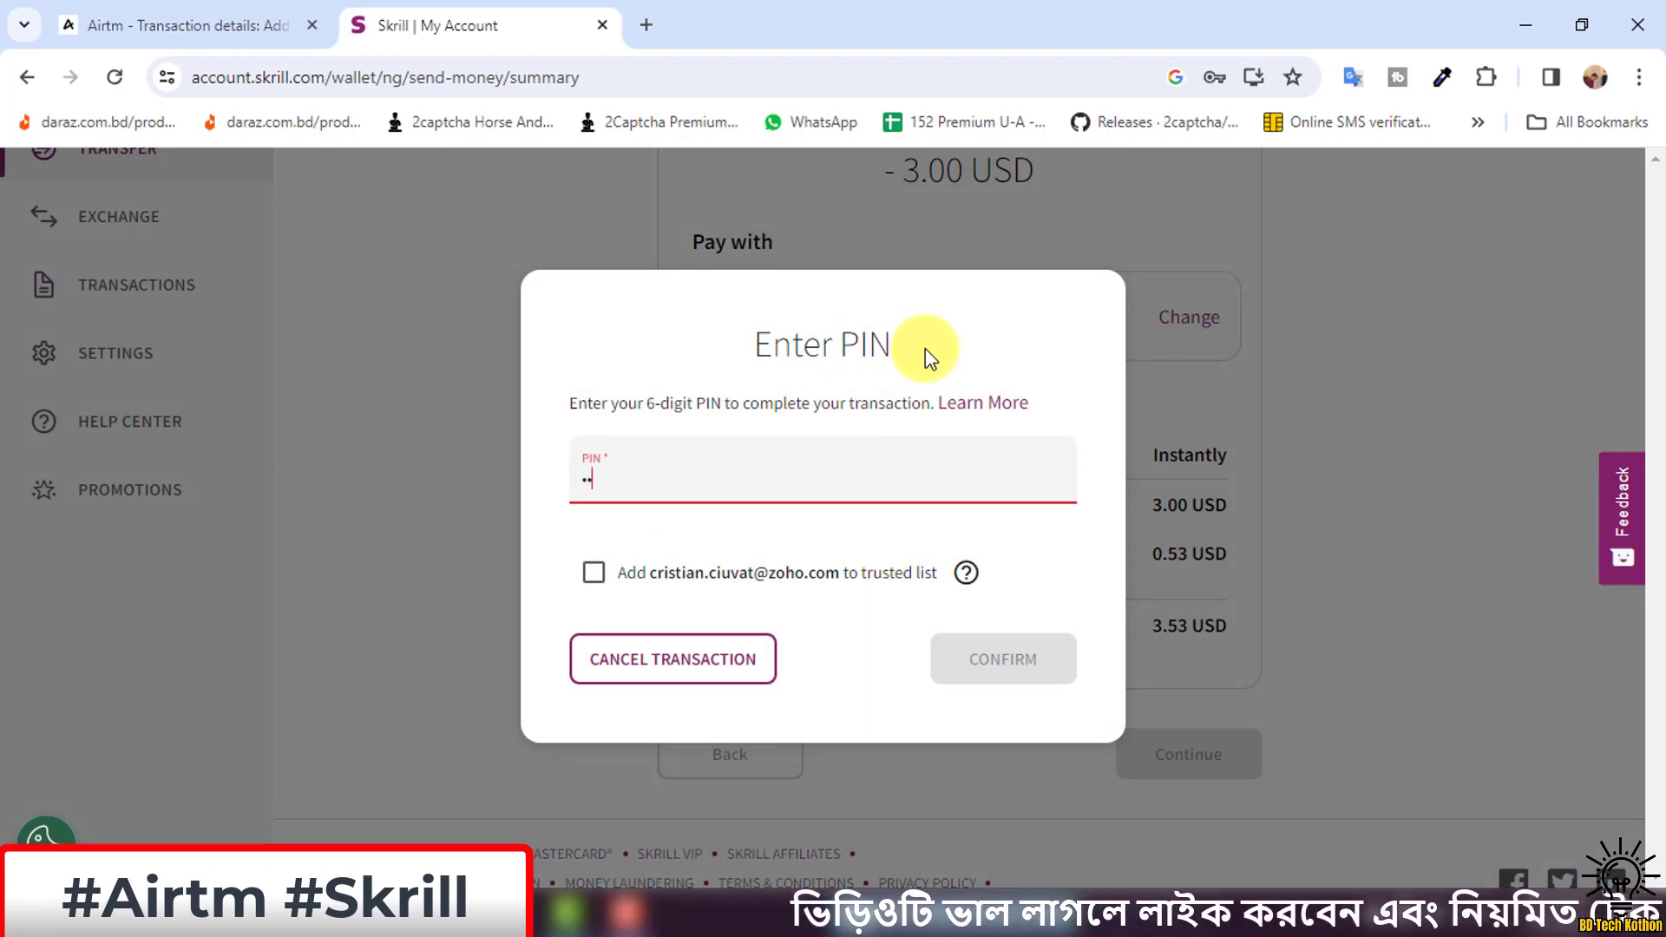
Enter the six-digit account PIN, confirm the 3.00 USD transfer, and dismiss the password prompt.
key("BackSpace")
key("BackSpace")
type("12")
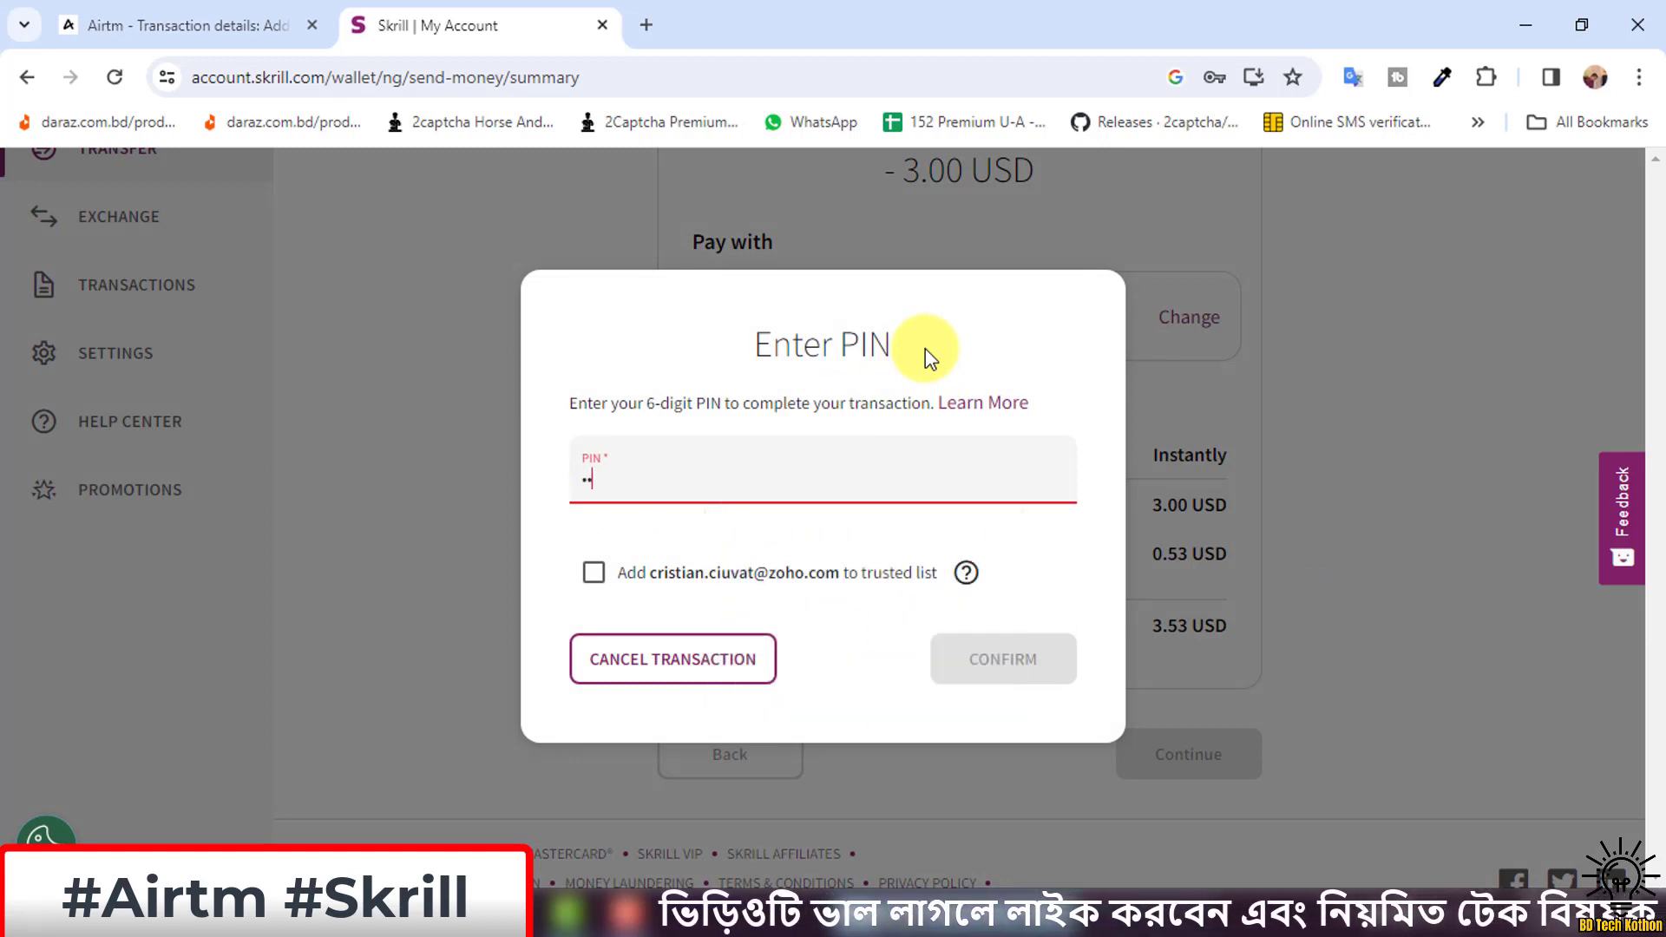
type("3456")
left_click(831, 378)
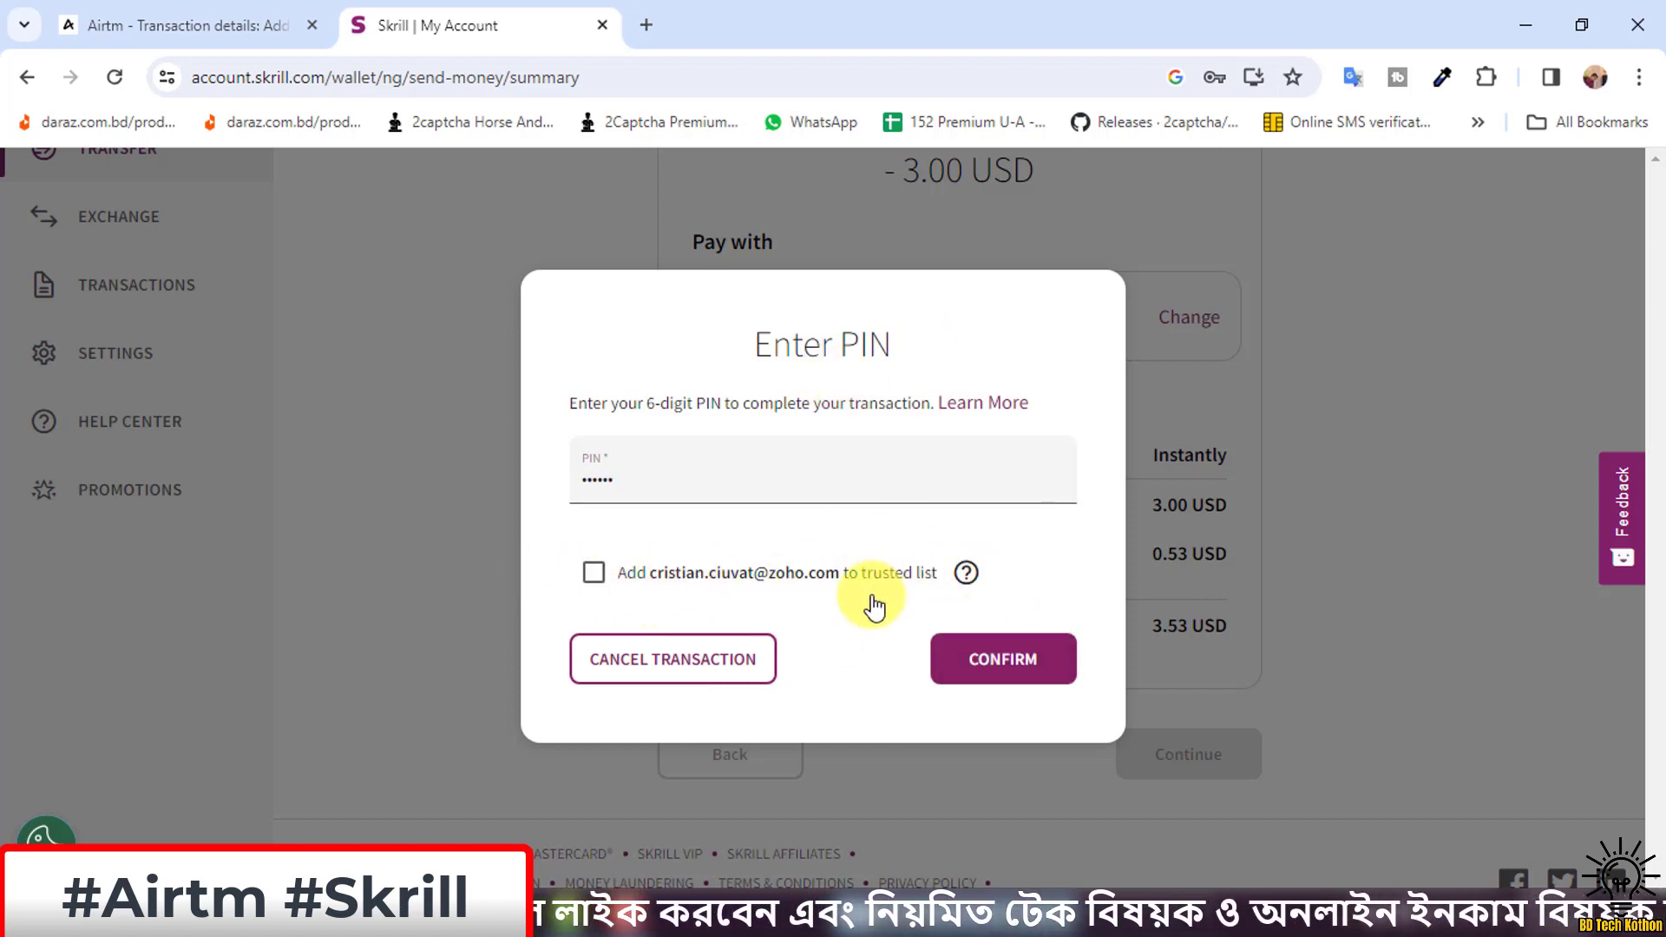
left_click(1013, 666)
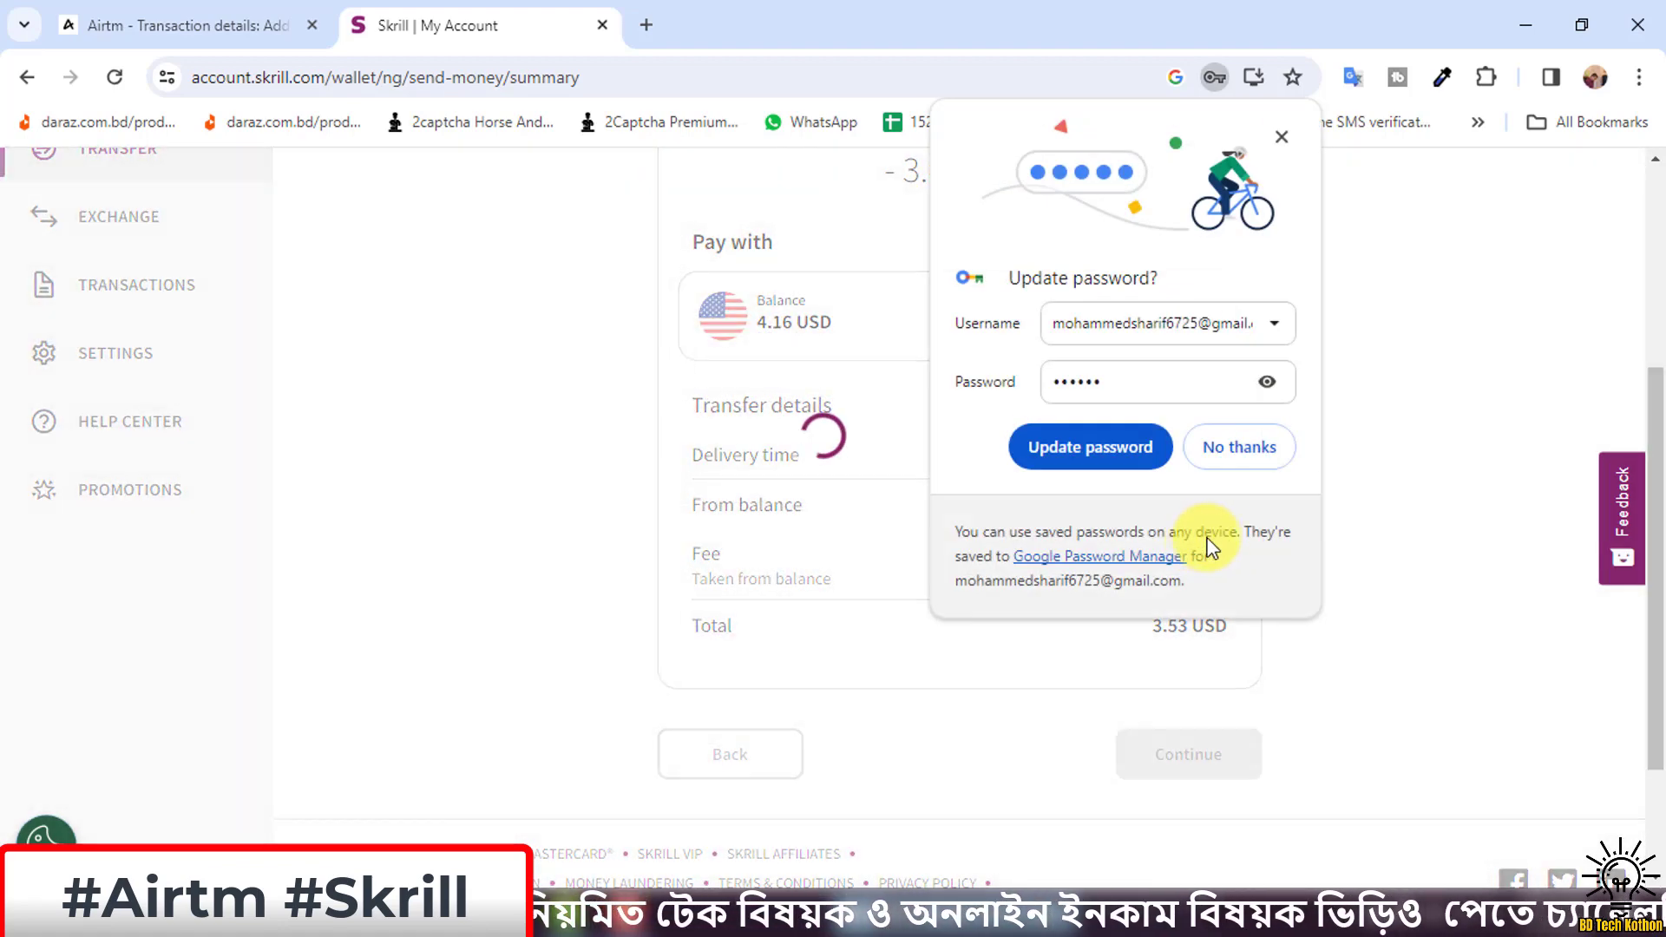
left_click(1228, 440)
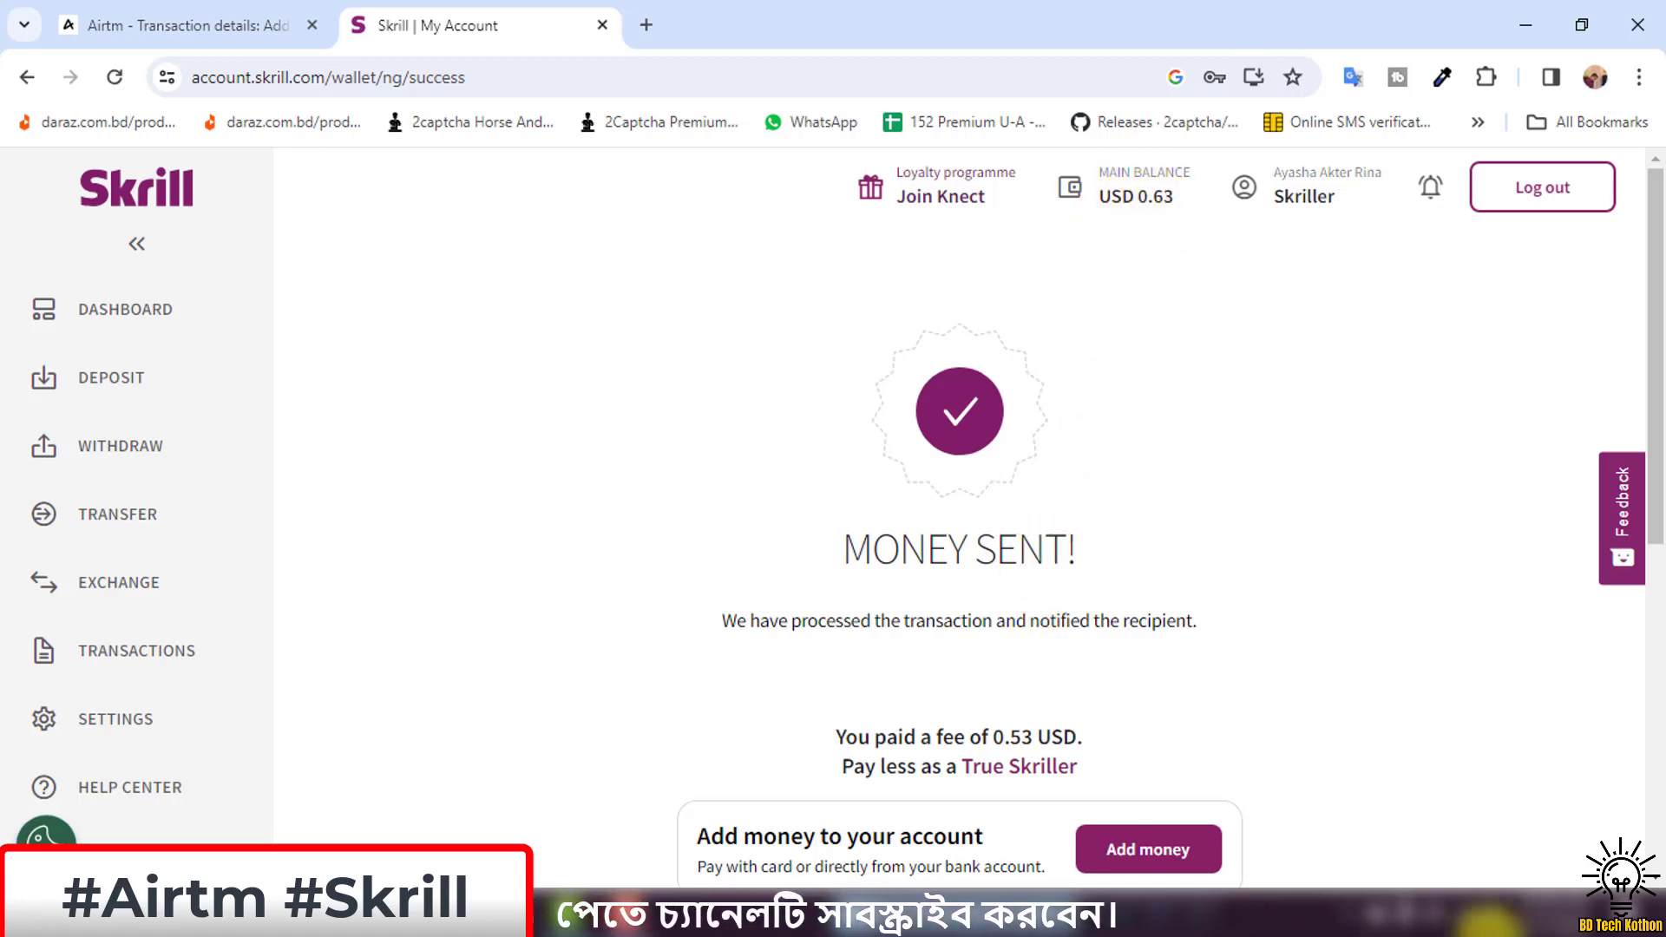
Capture the 'Money sent!' page with Lightshot and save it as Screenshot_34.
left_click(1348, 921)
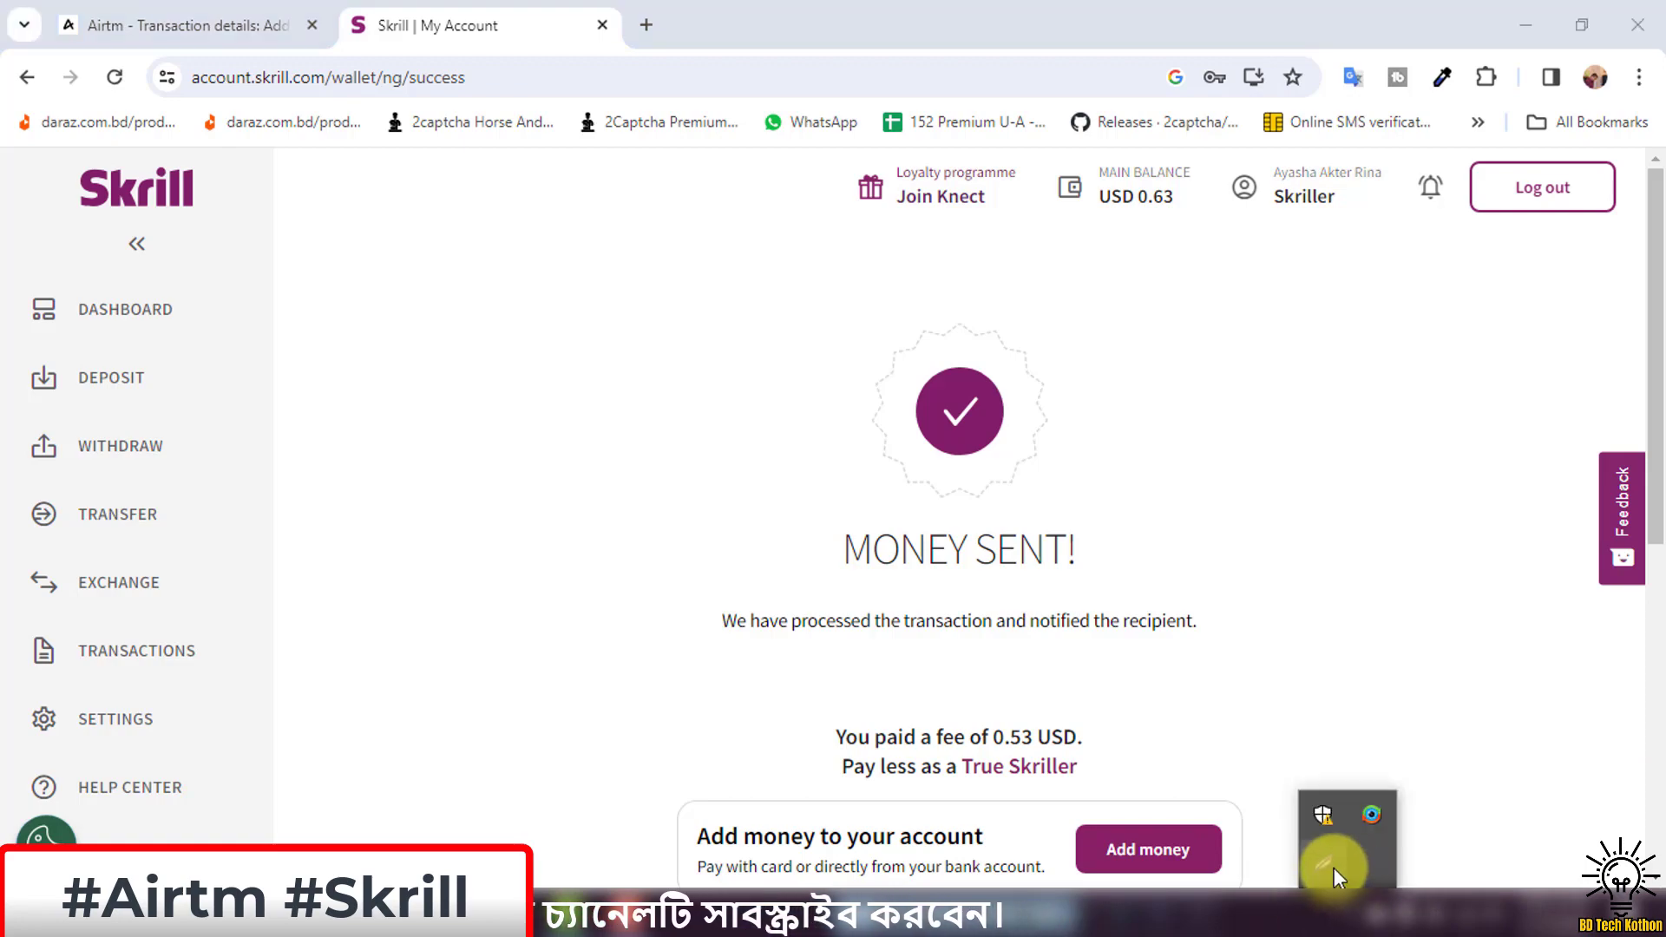
left_click(1329, 864)
left_click_drag(351, 180, 1523, 866)
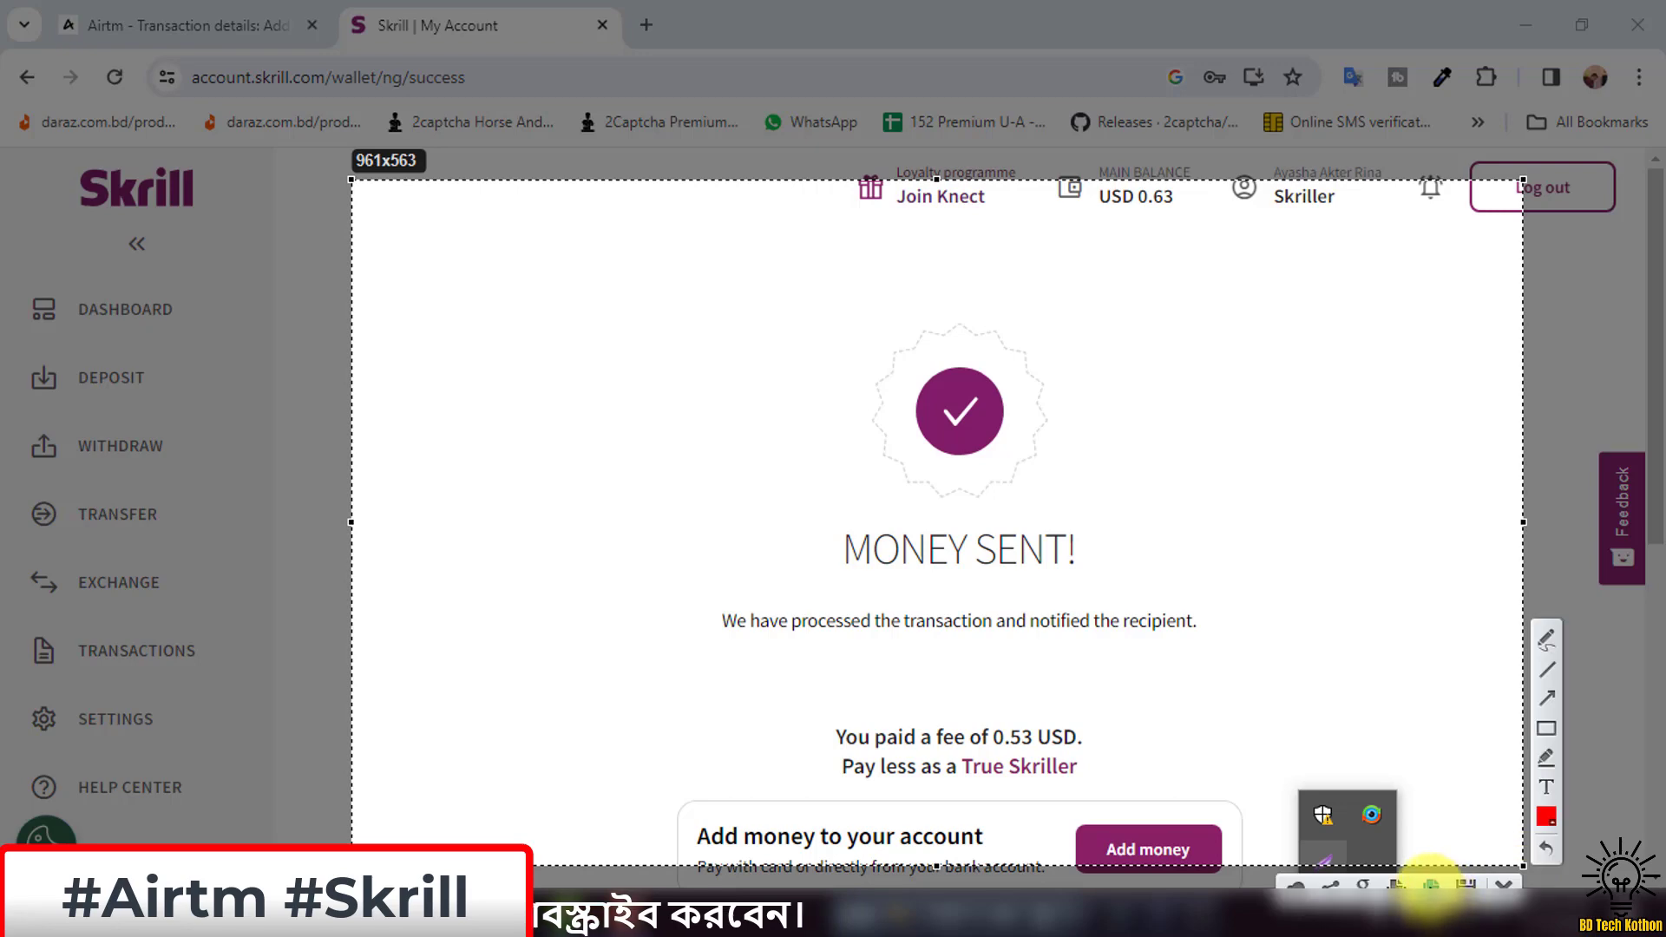
left_click_drag(314, 186, 1663, 935)
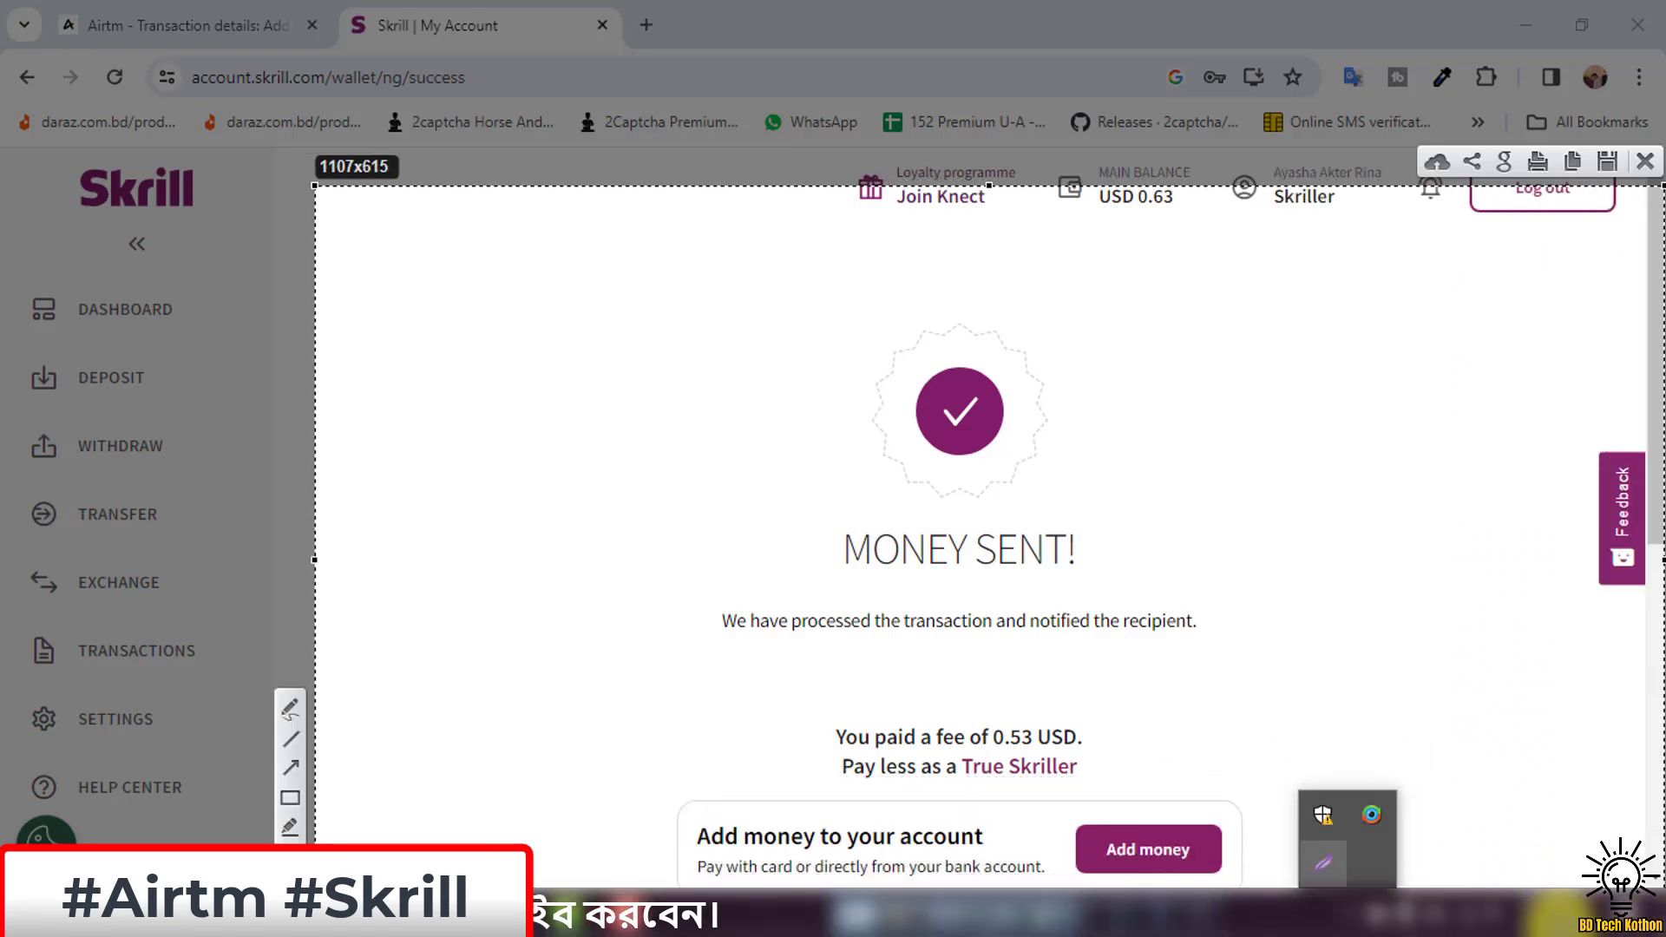
left_click(1604, 163)
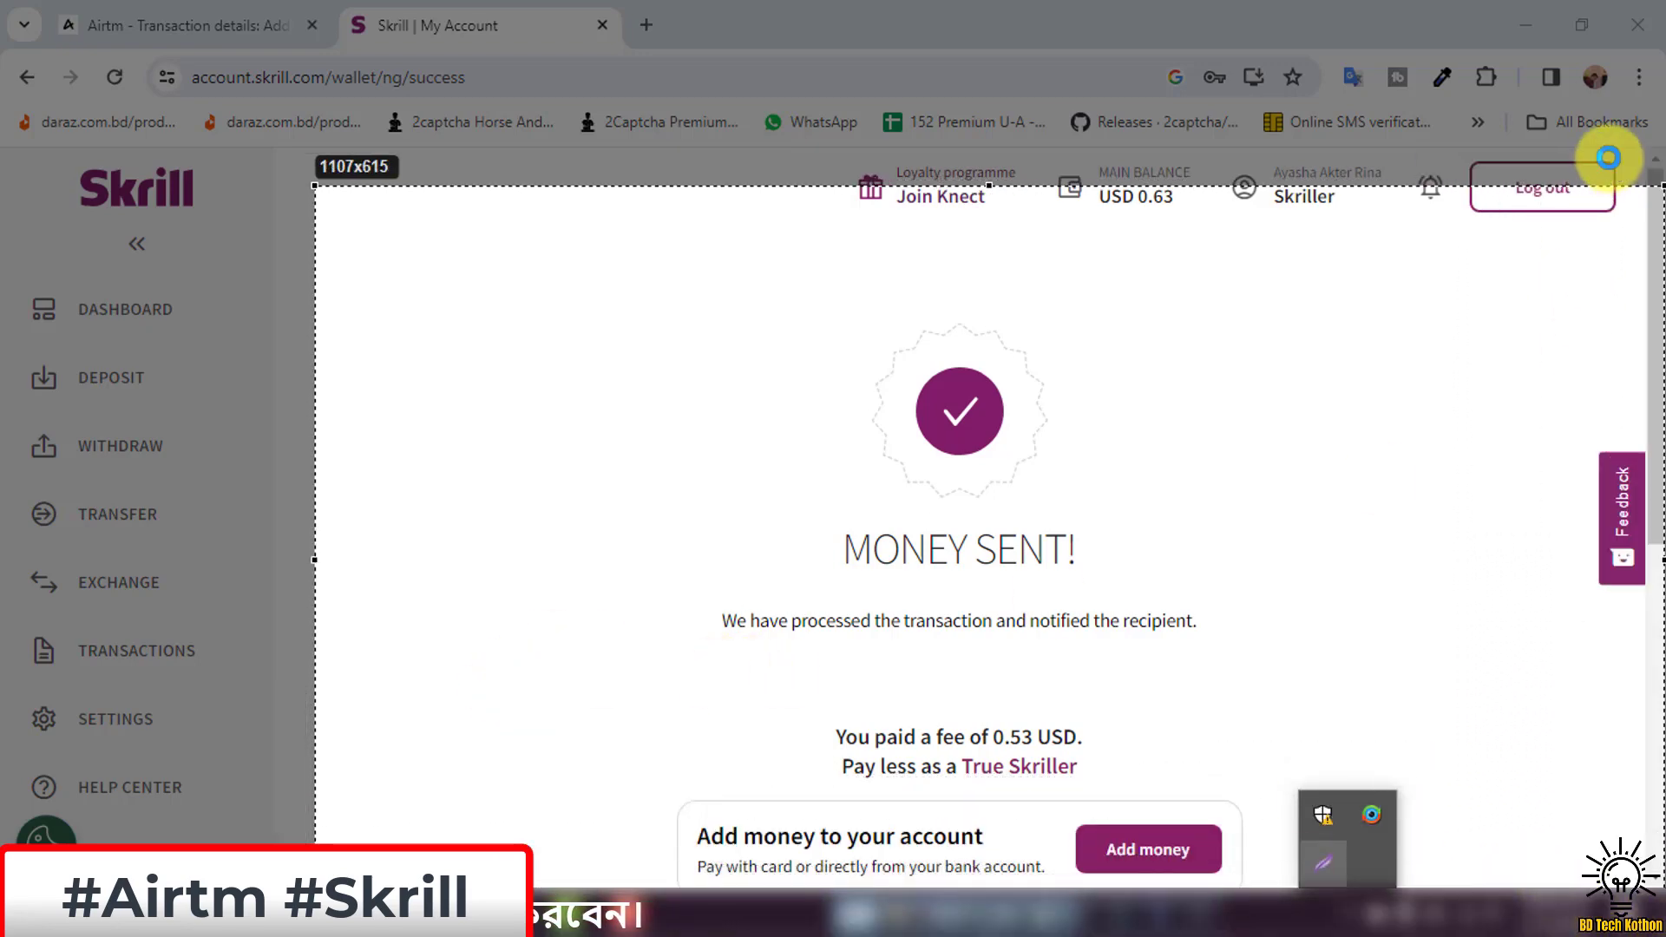
left_click(634, 451)
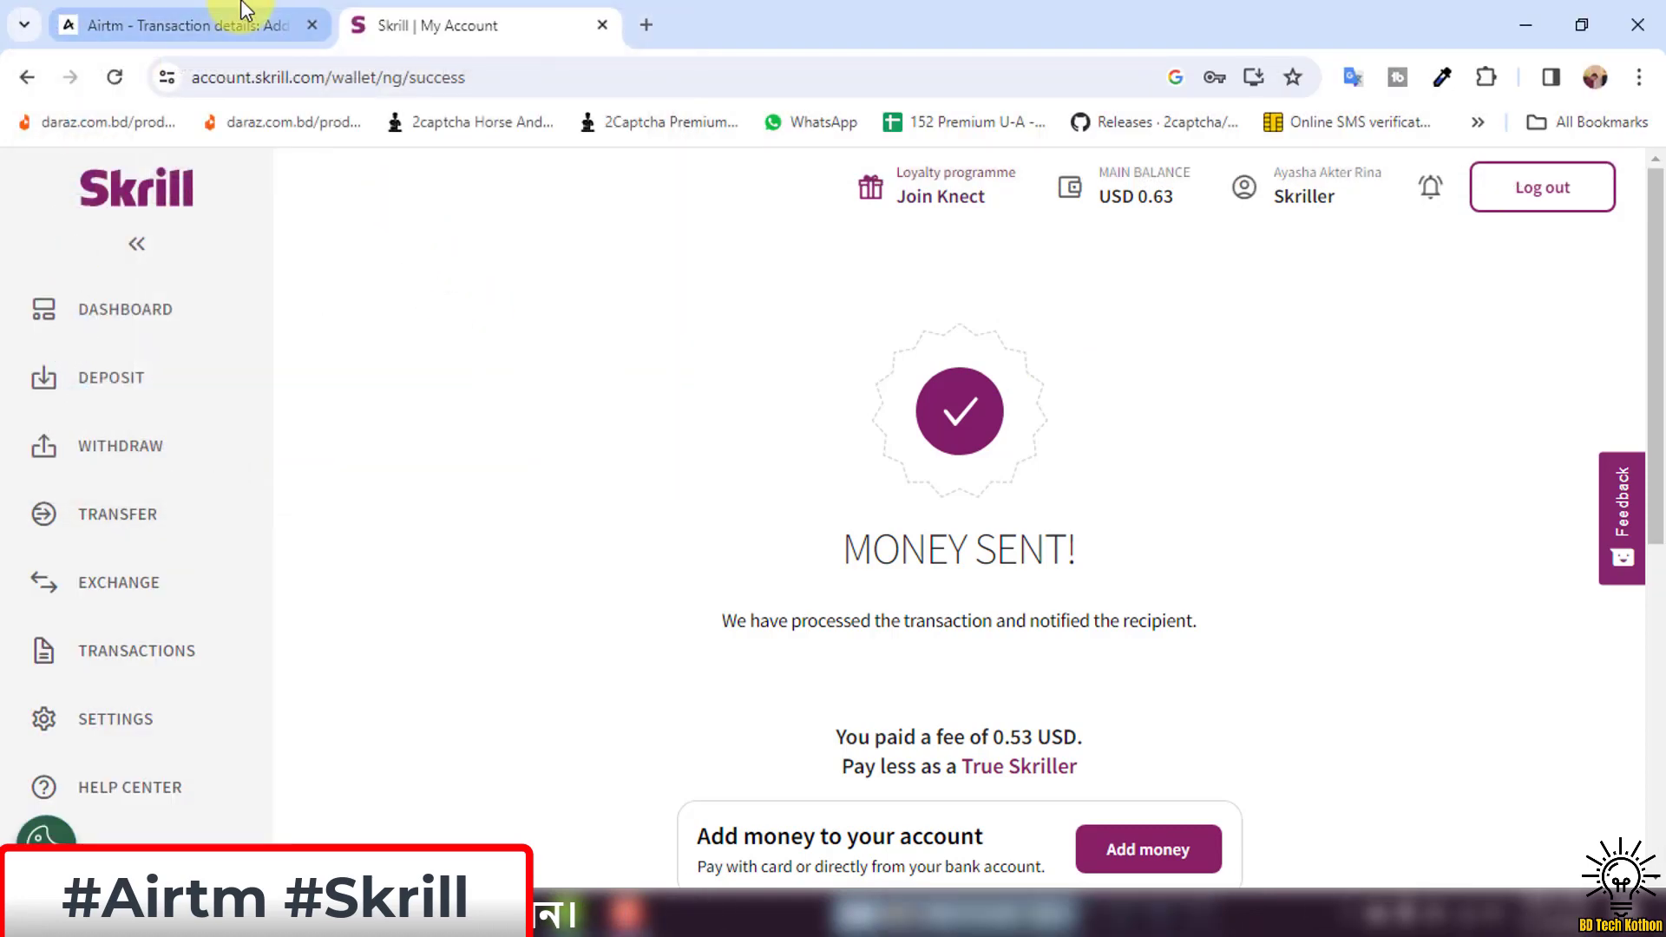
left_click(252, 24)
Open the peer chat in Airtm and read their payment-received messages.
scroll(342, 345, "up", 3)
scroll(342, 346, "up", 3)
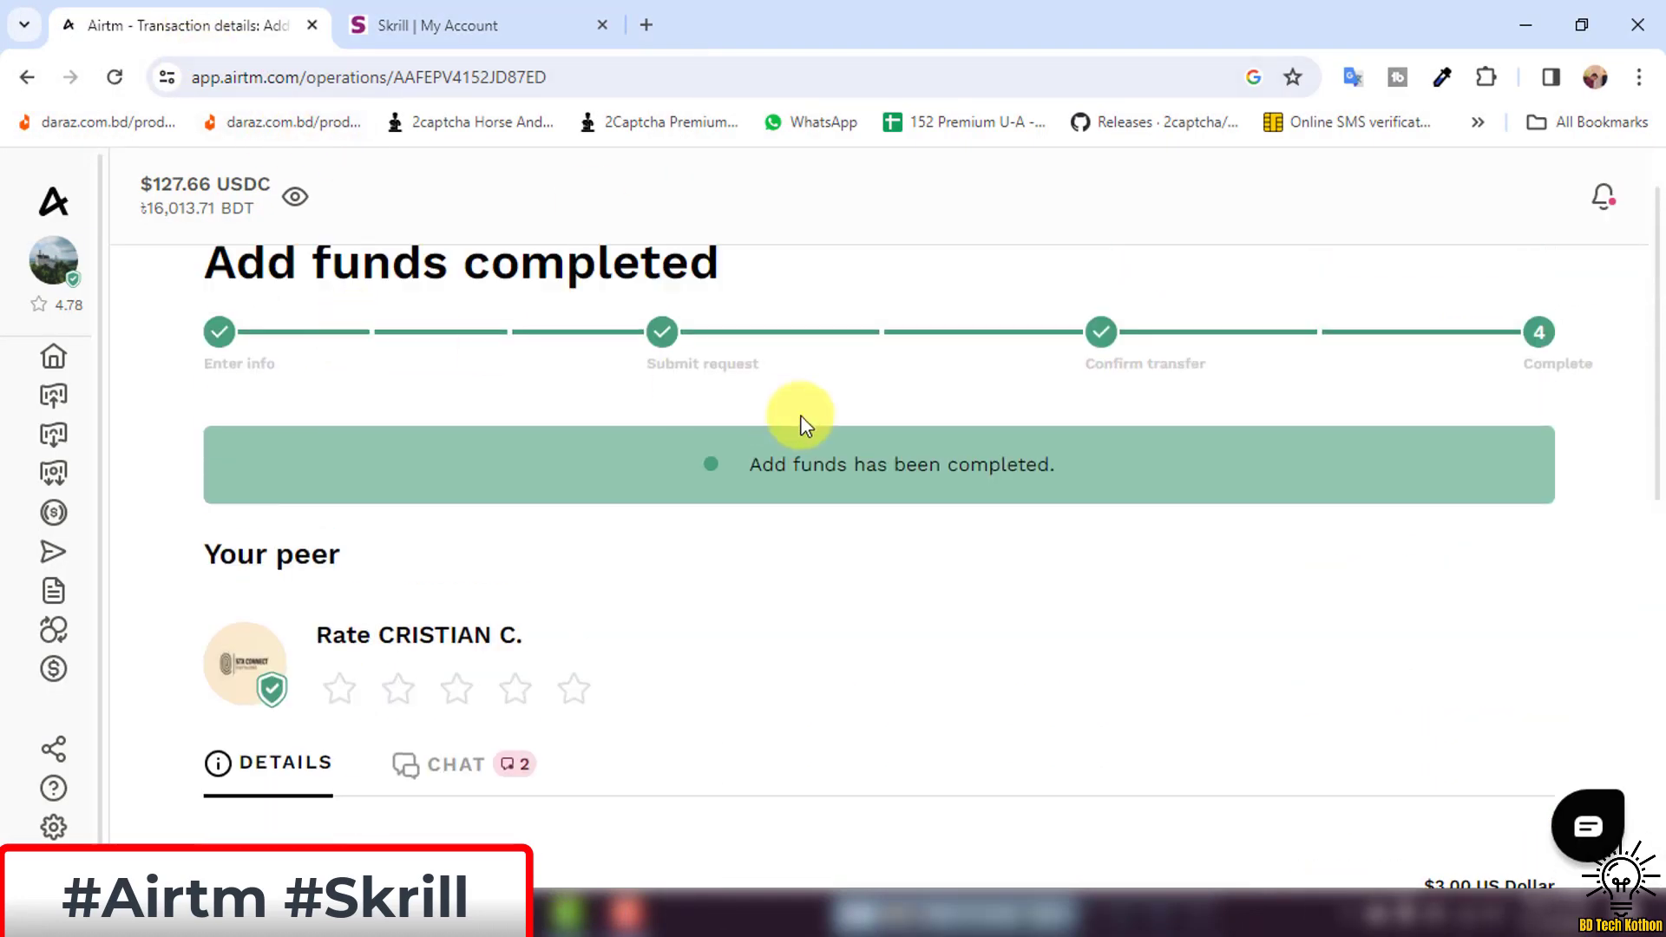
scroll(737, 477, "down", 3)
left_click(416, 519)
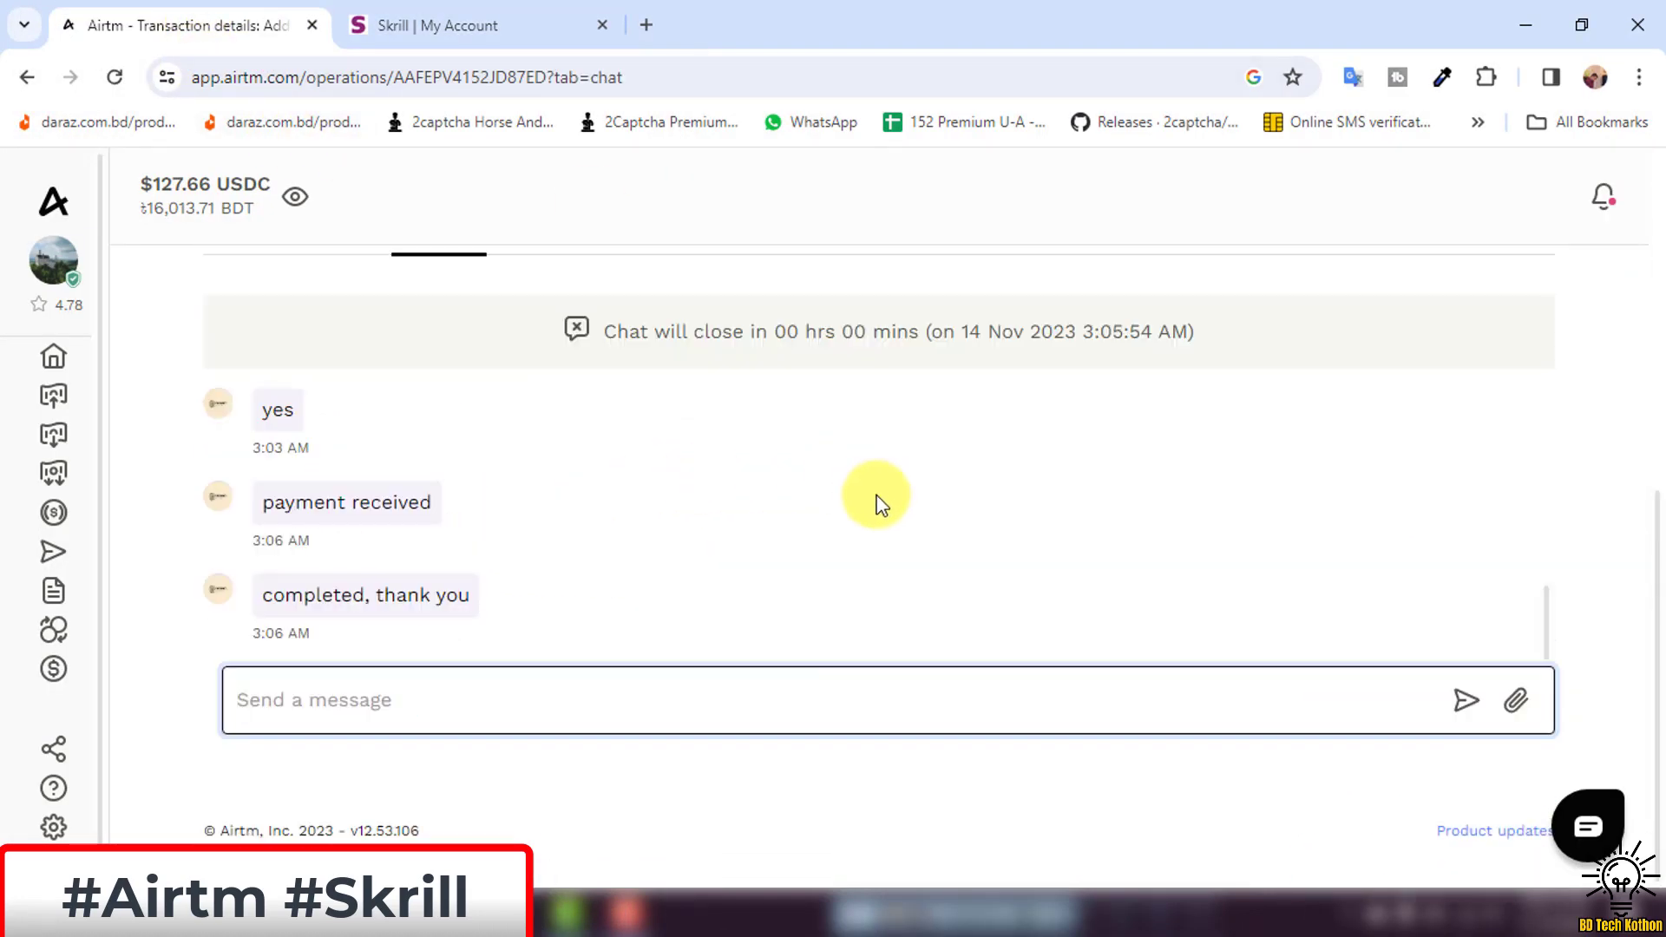
left_click(517, 694)
left_click(911, 583)
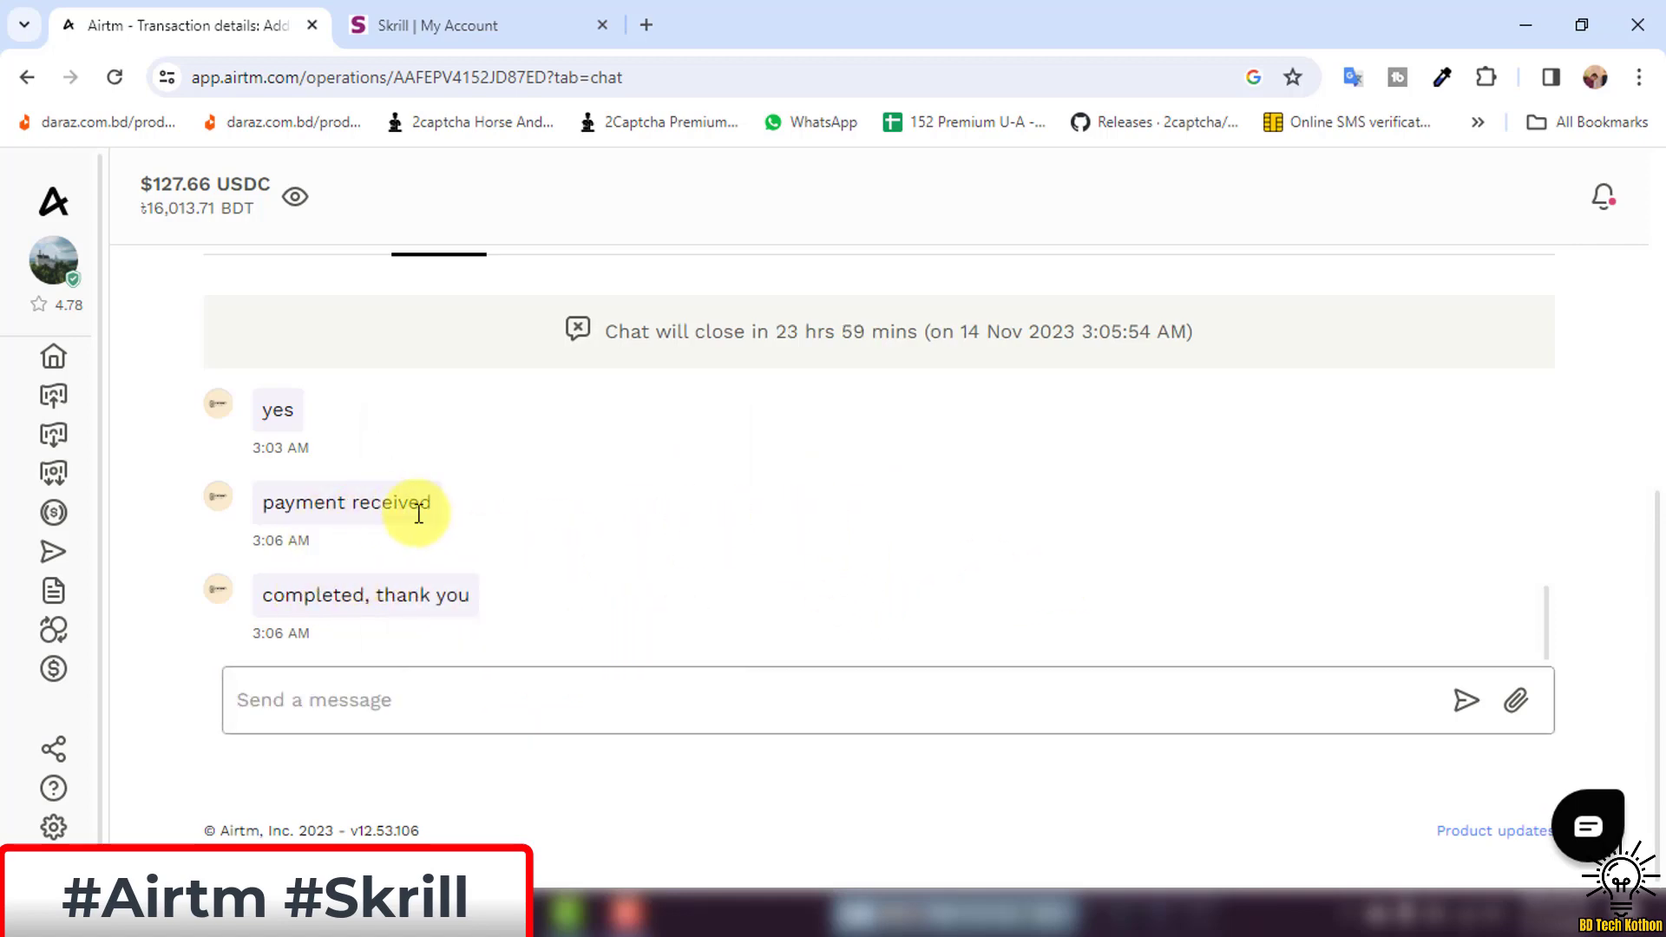
scroll(821, 547, "up", 10)
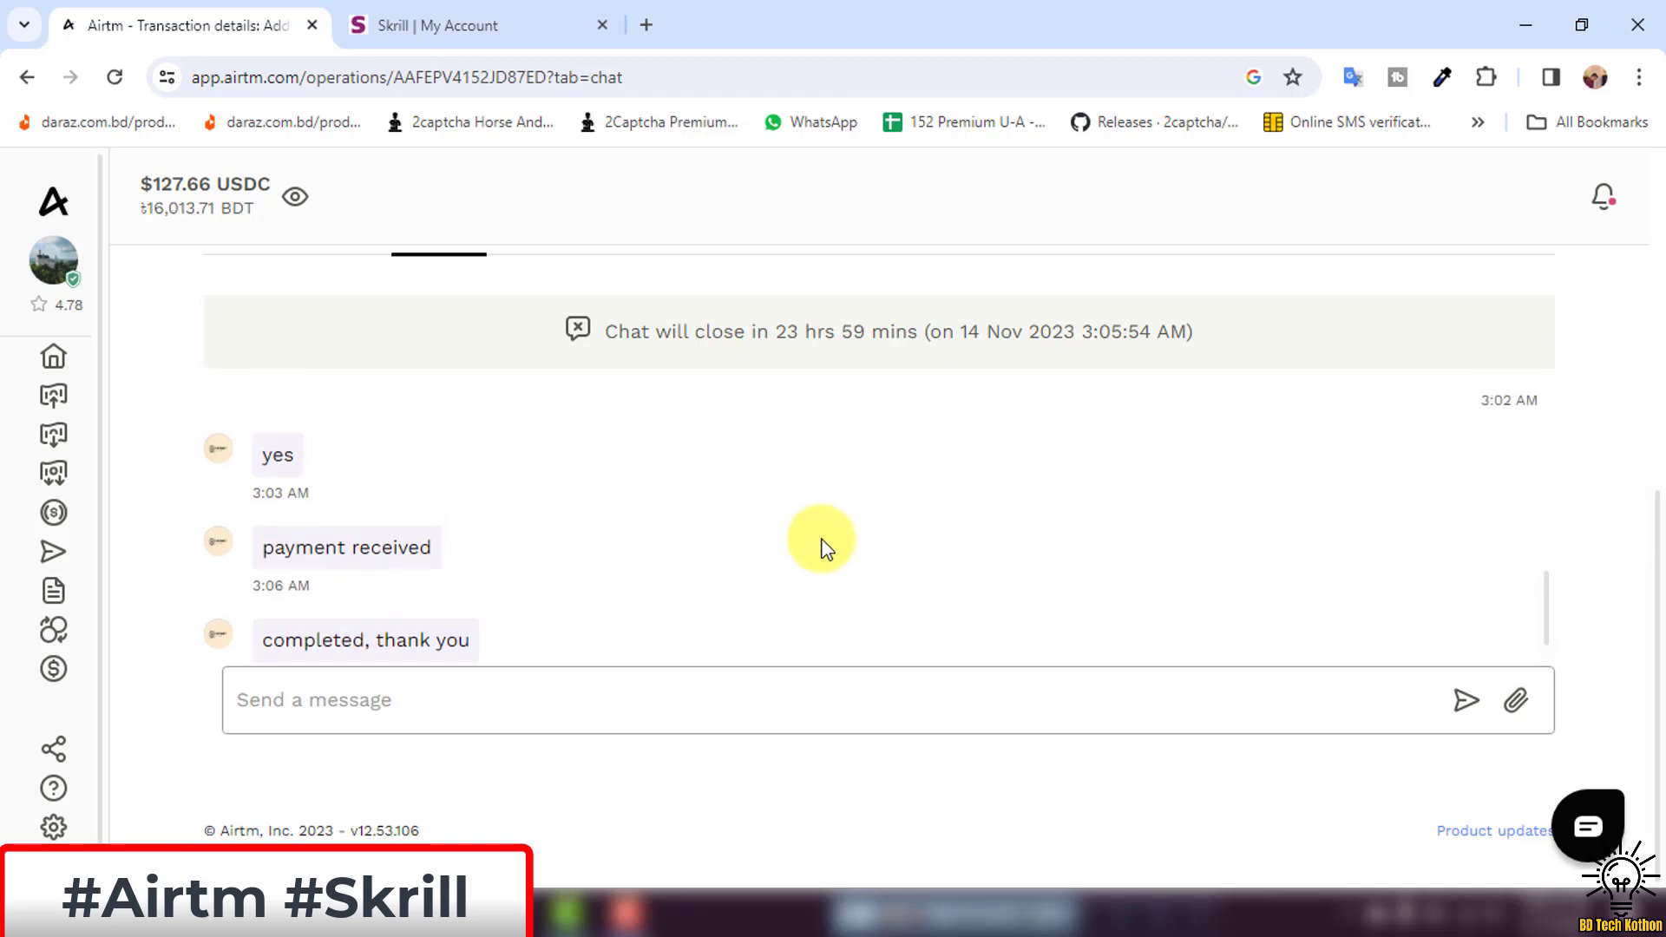
scroll(508, 410, "down", 4)
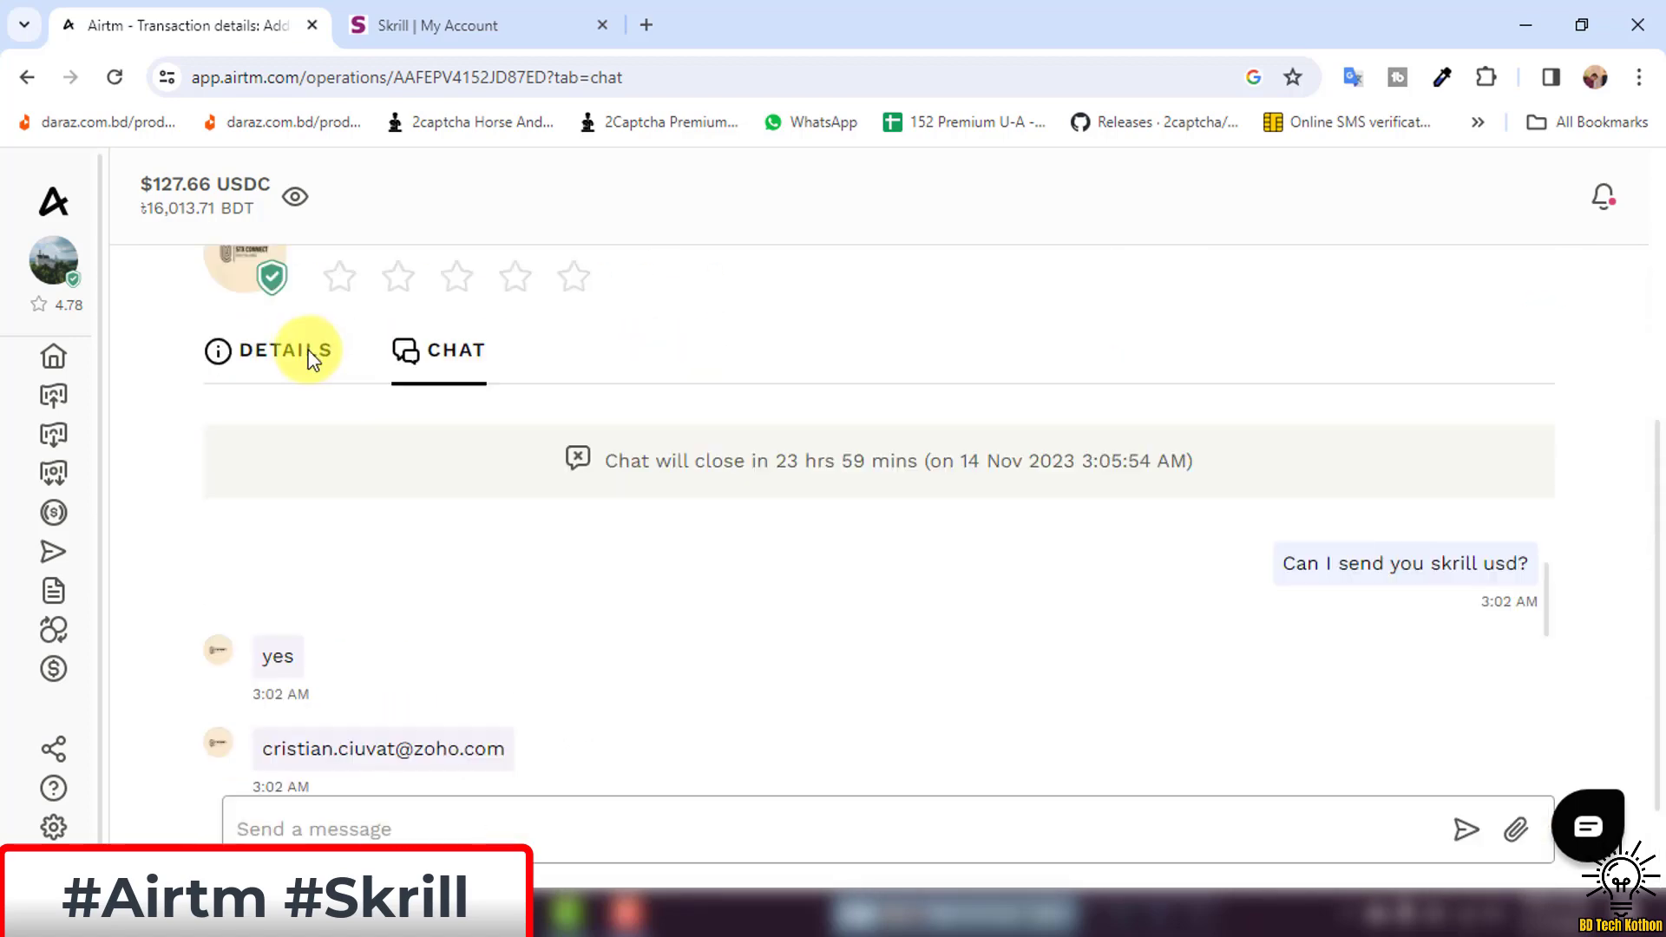
On the Details tab, give the peer a five-star rating.
left_click(304, 351)
scroll(855, 479, "down", 6)
scroll(1022, 488, "up", 8)
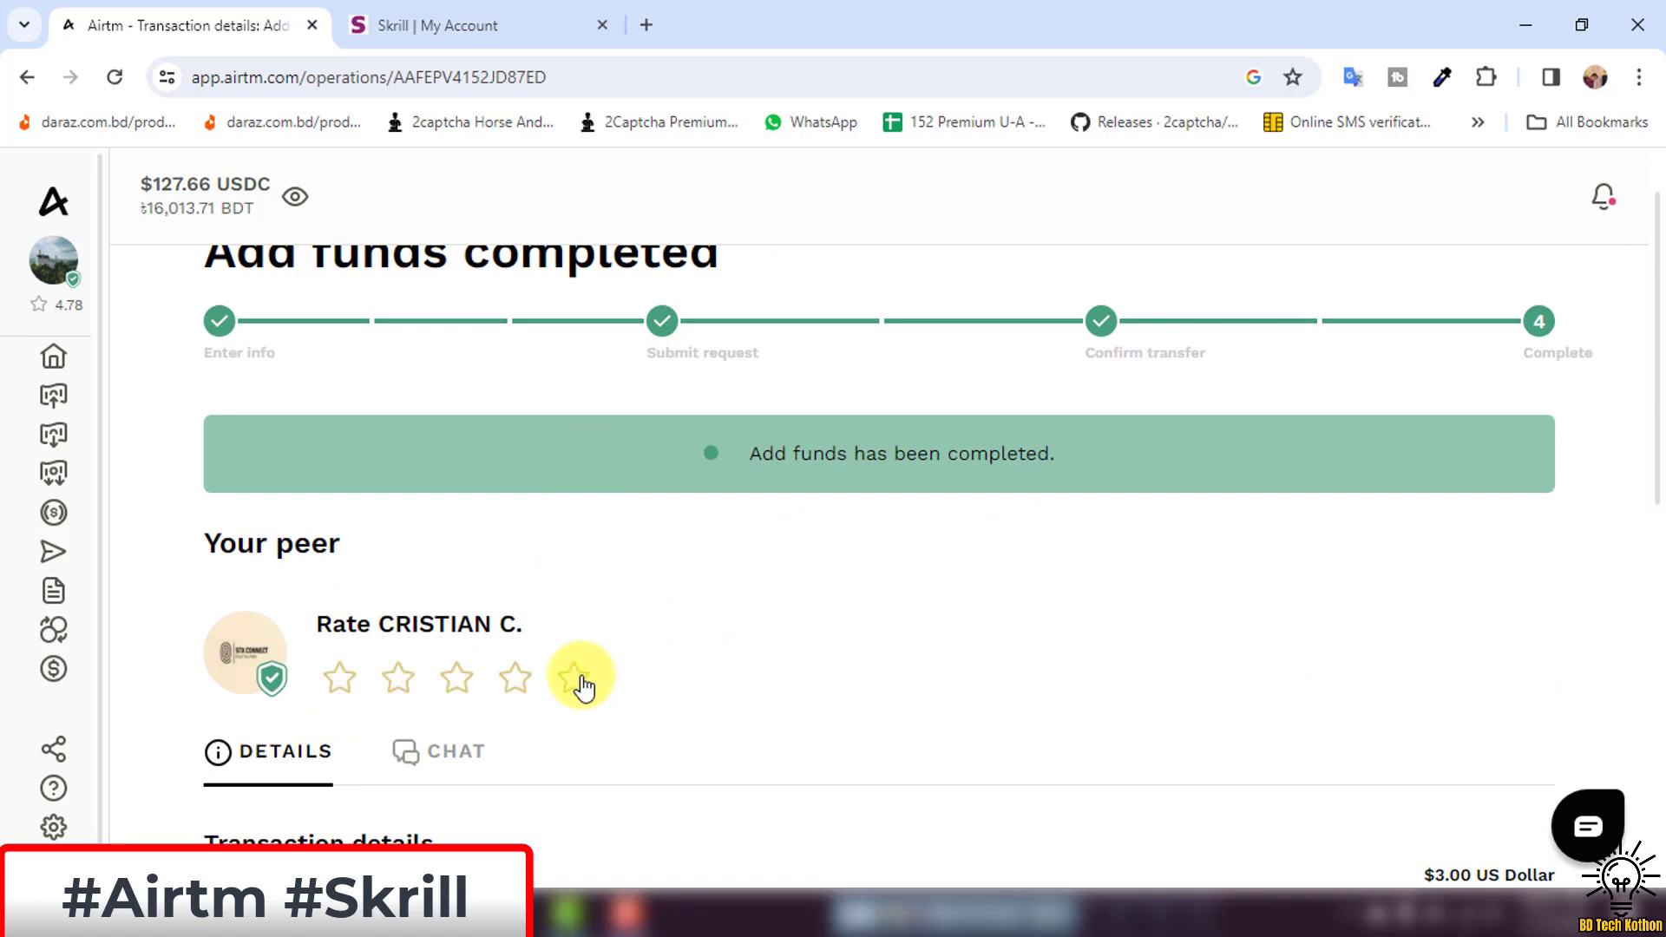
left_click(580, 686)
scroll(726, 613, "down", 1)
scroll(726, 614, "up", 2)
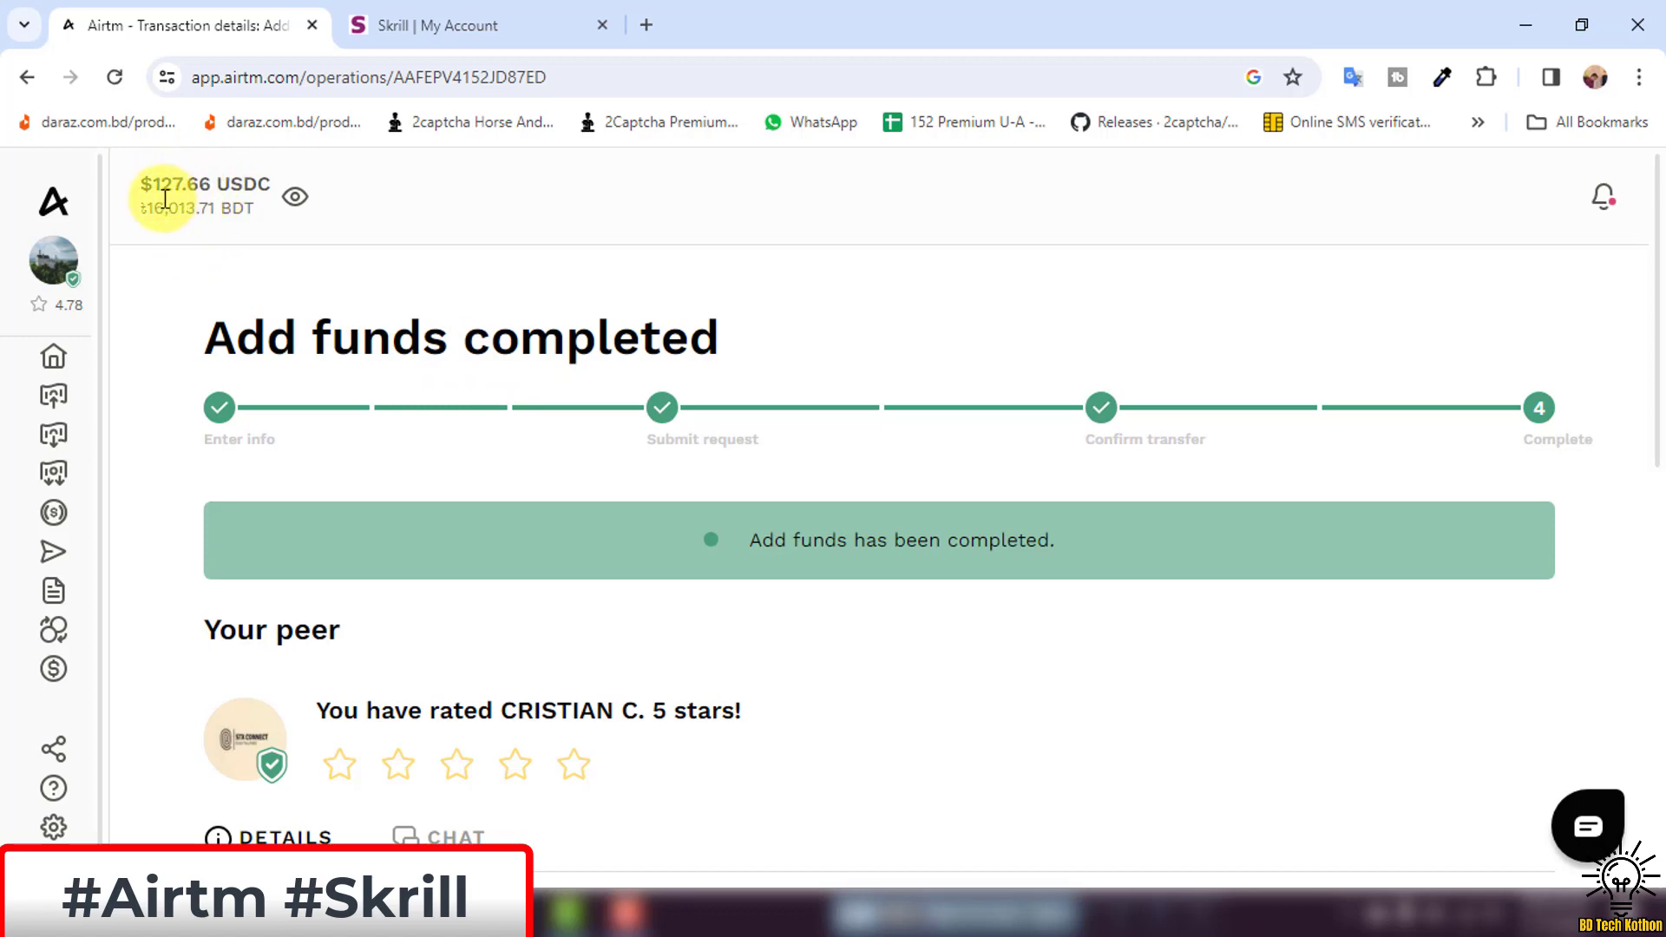
Check the updated $127.66 USDC balance and scroll through the transaction details.
left_click_drag(180, 180, 289, 288)
left_click(300, 243)
scroll(447, 418, "down", 3)
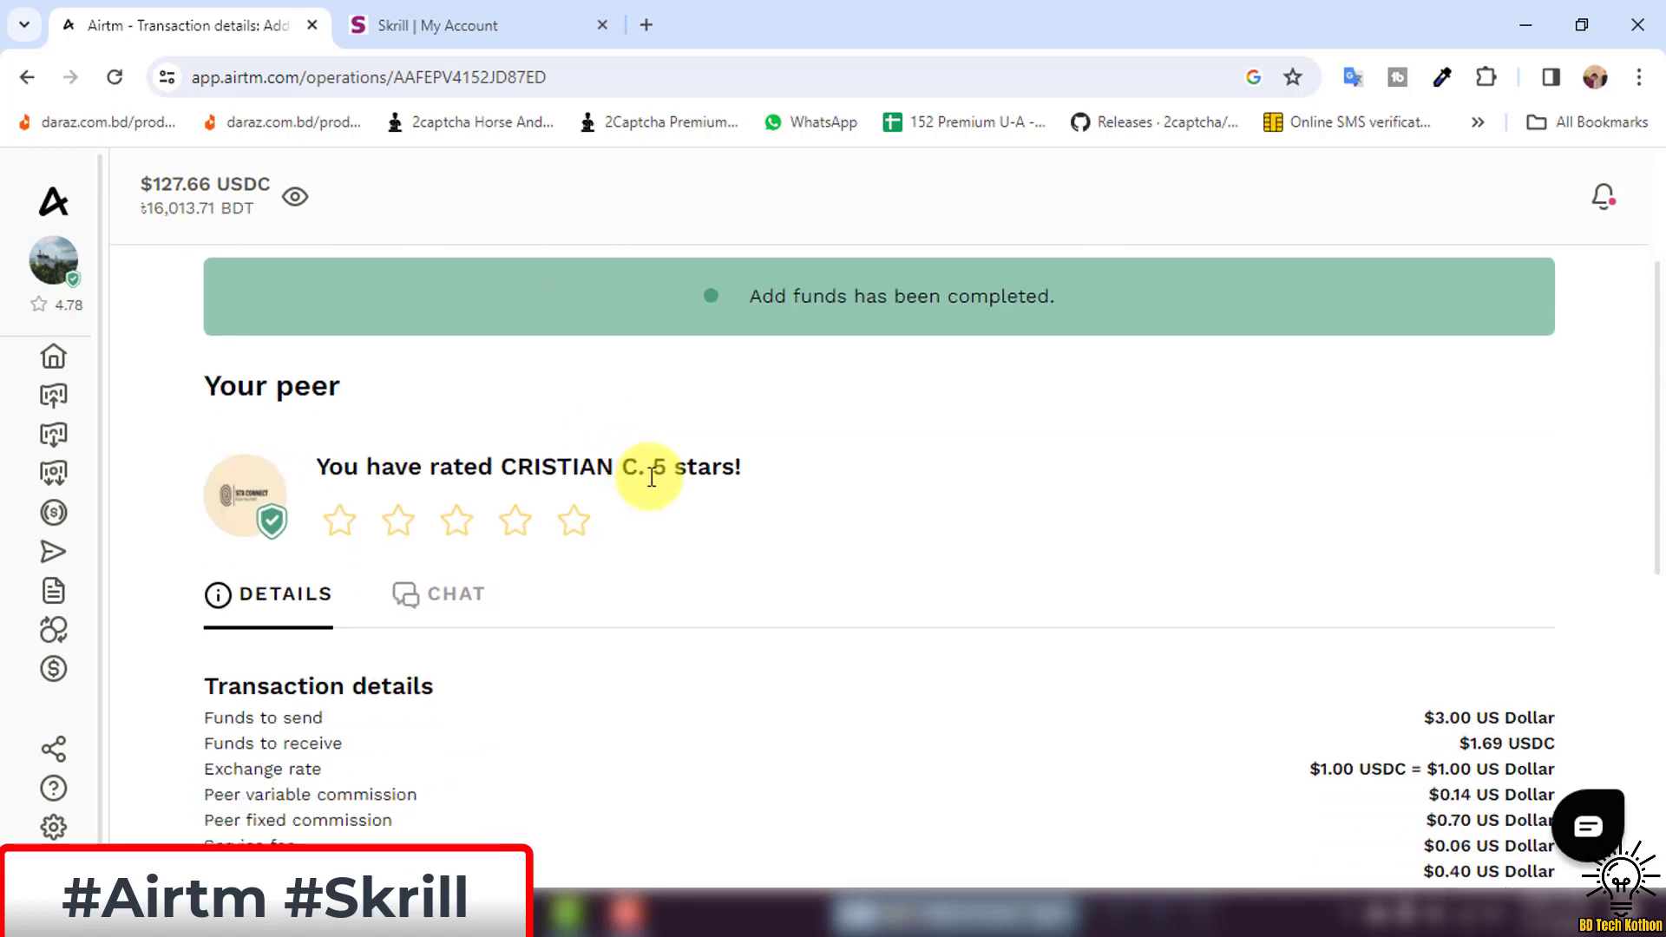
scroll(520, 481, "down", 4)
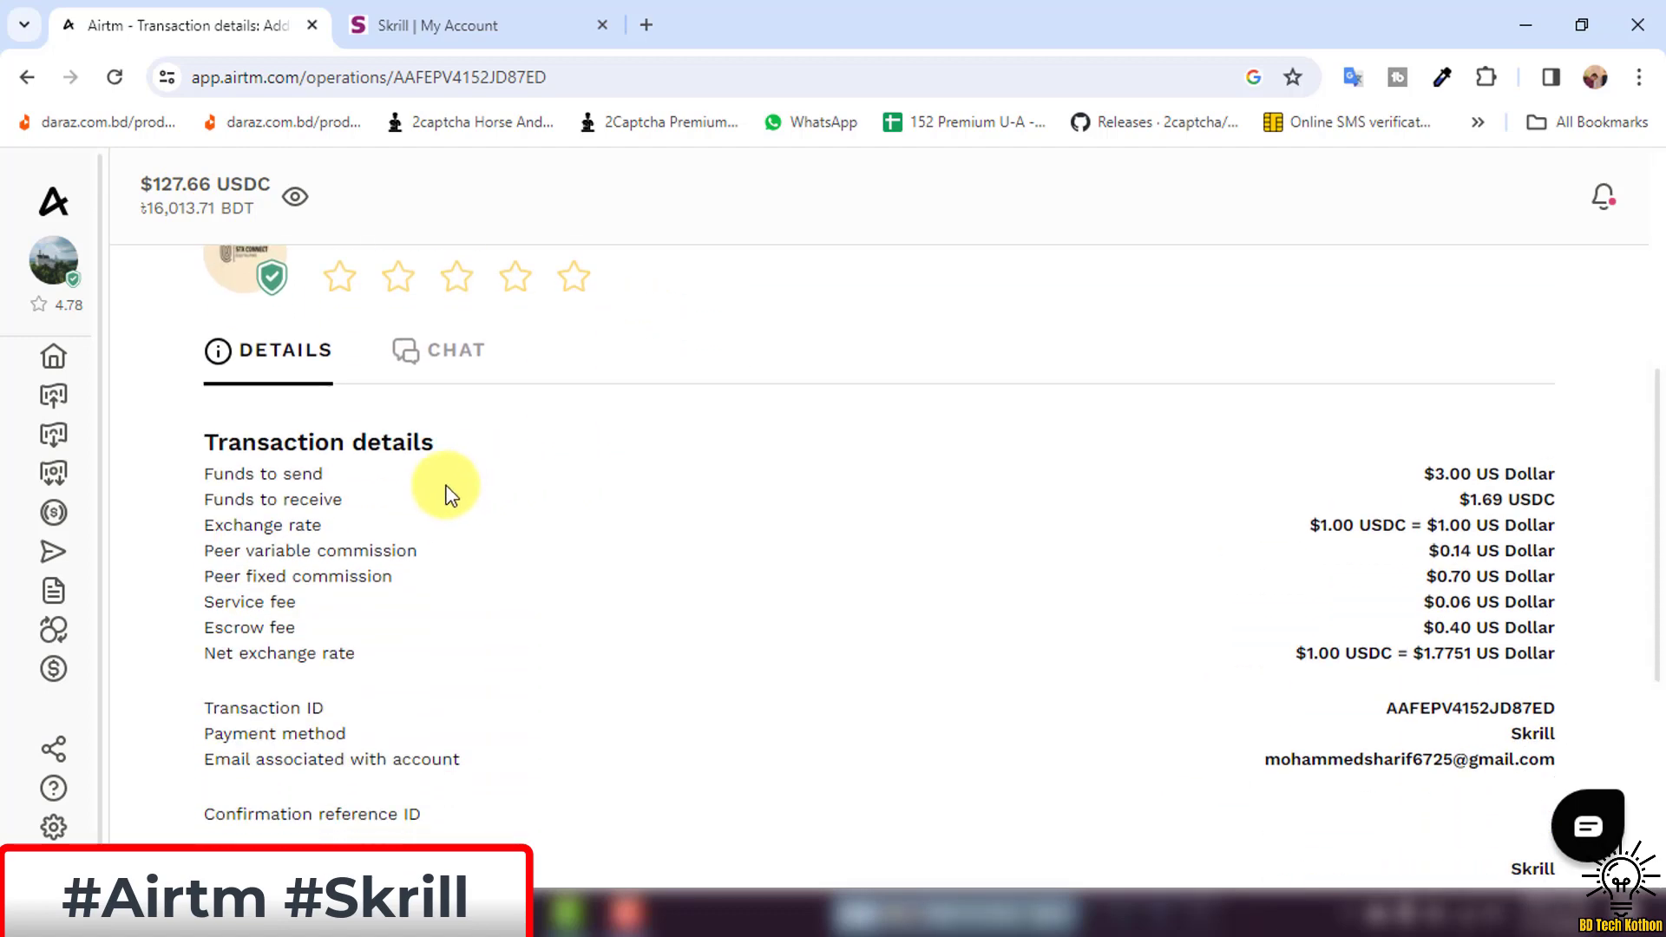
scroll(452, 390, "up", 3)
Reply 'Ok thanks bro' to the peer in the transaction chat.
left_click(417, 490)
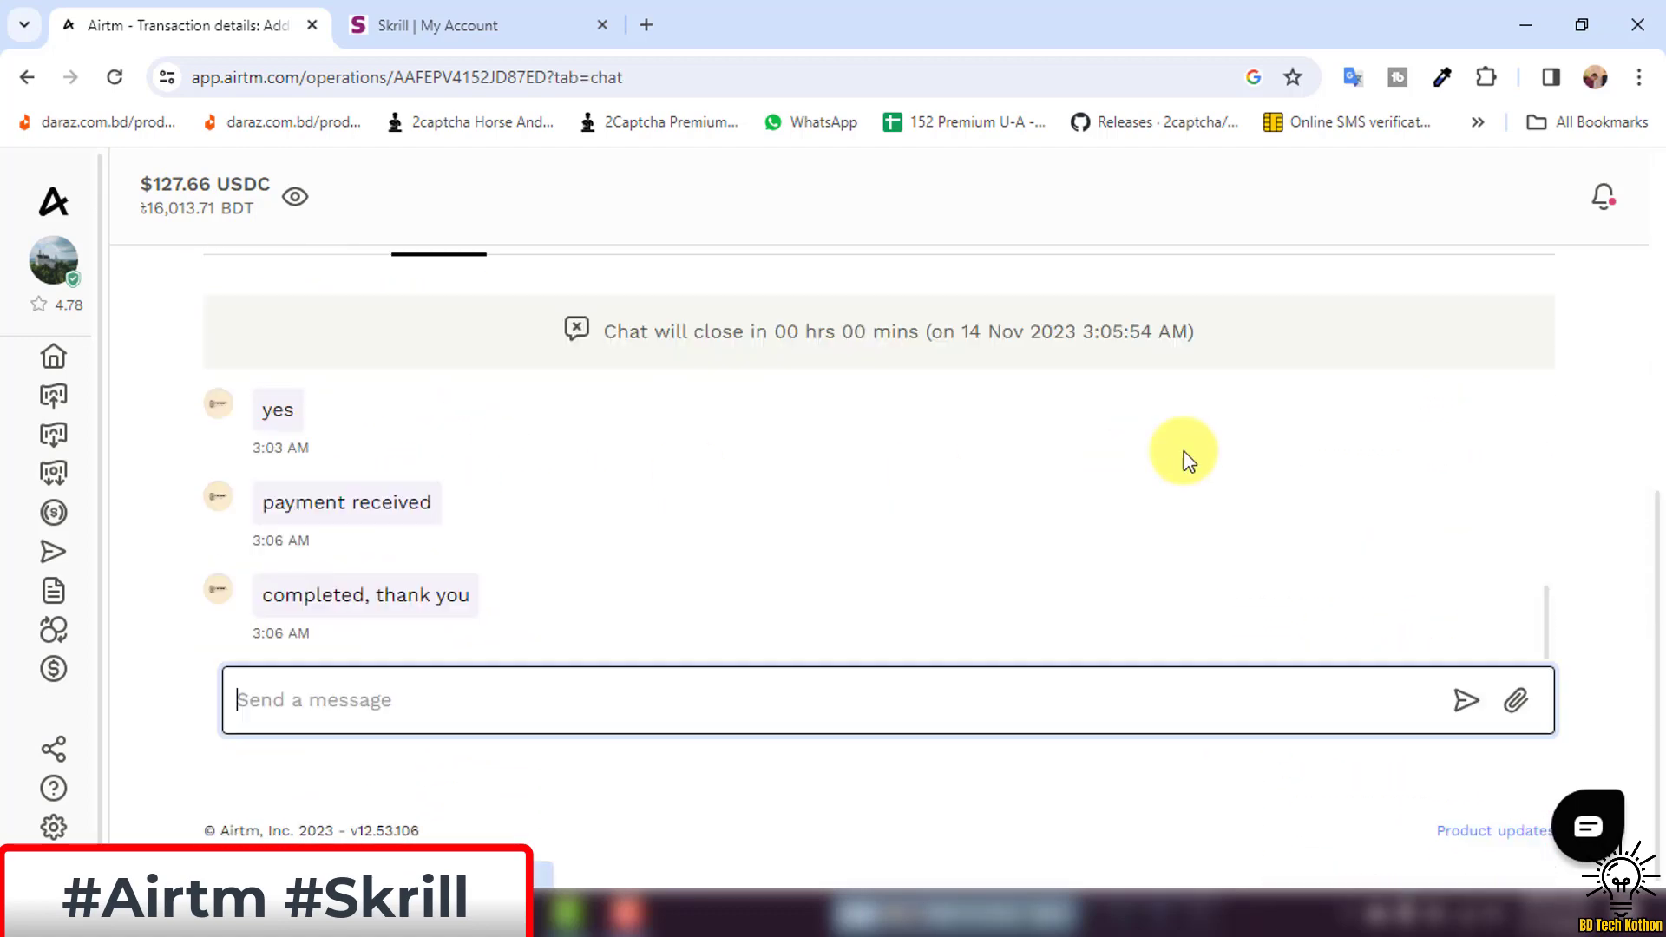
left_click(476, 717)
type("o")
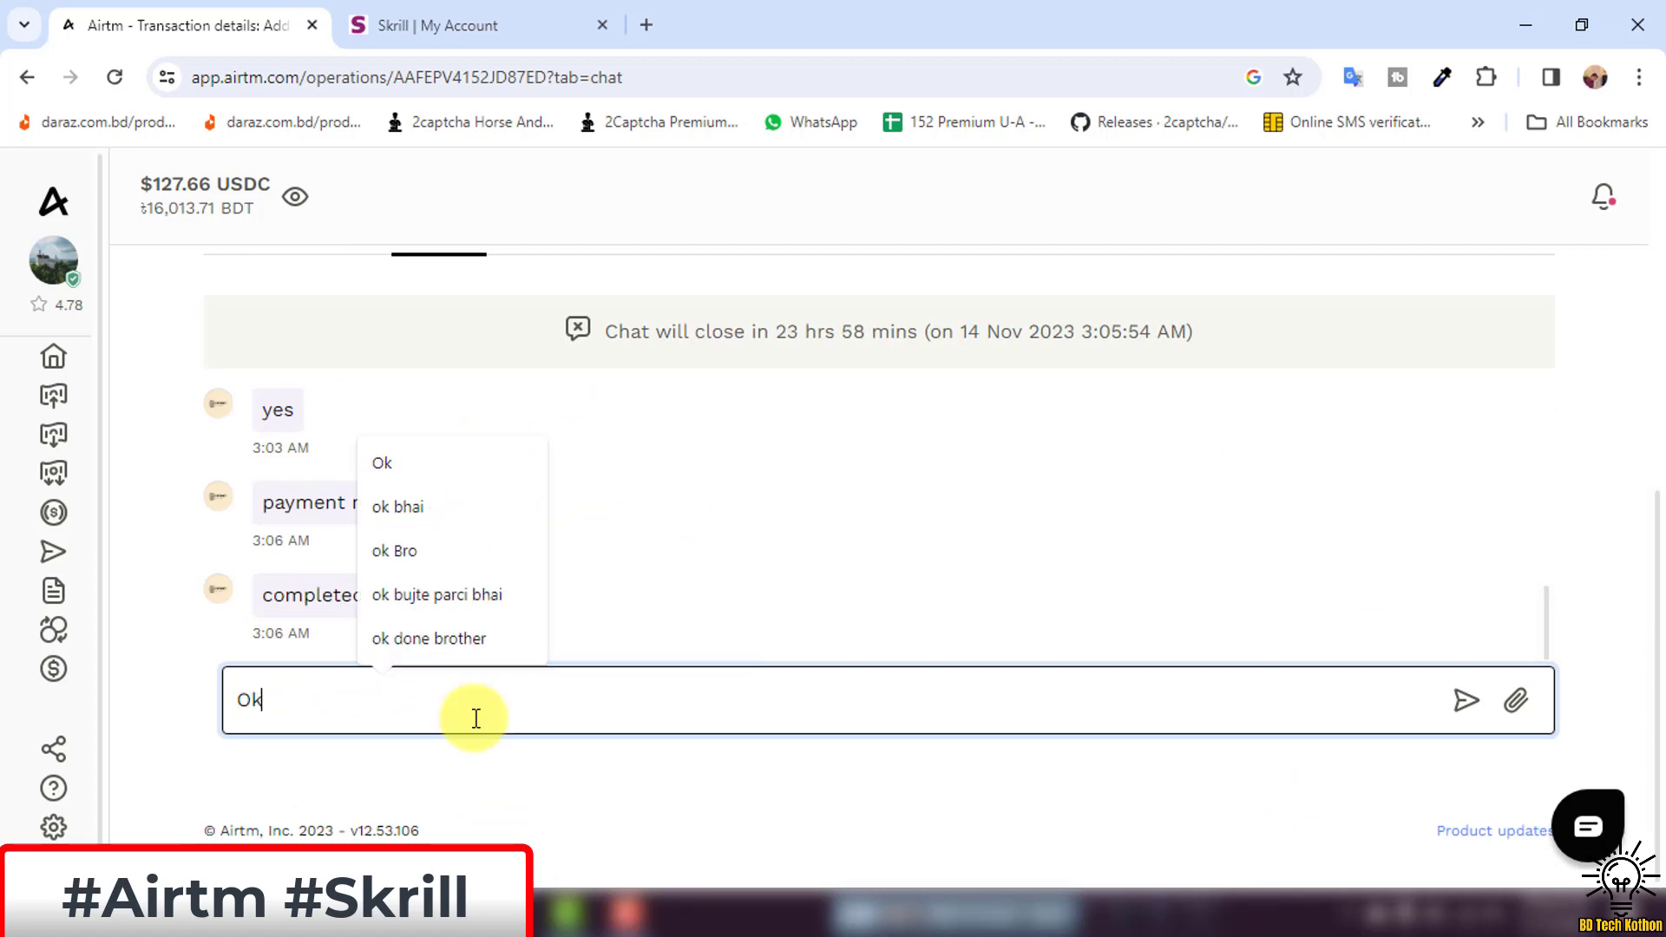
type("k t")
key("BackSpace")
type("tha")
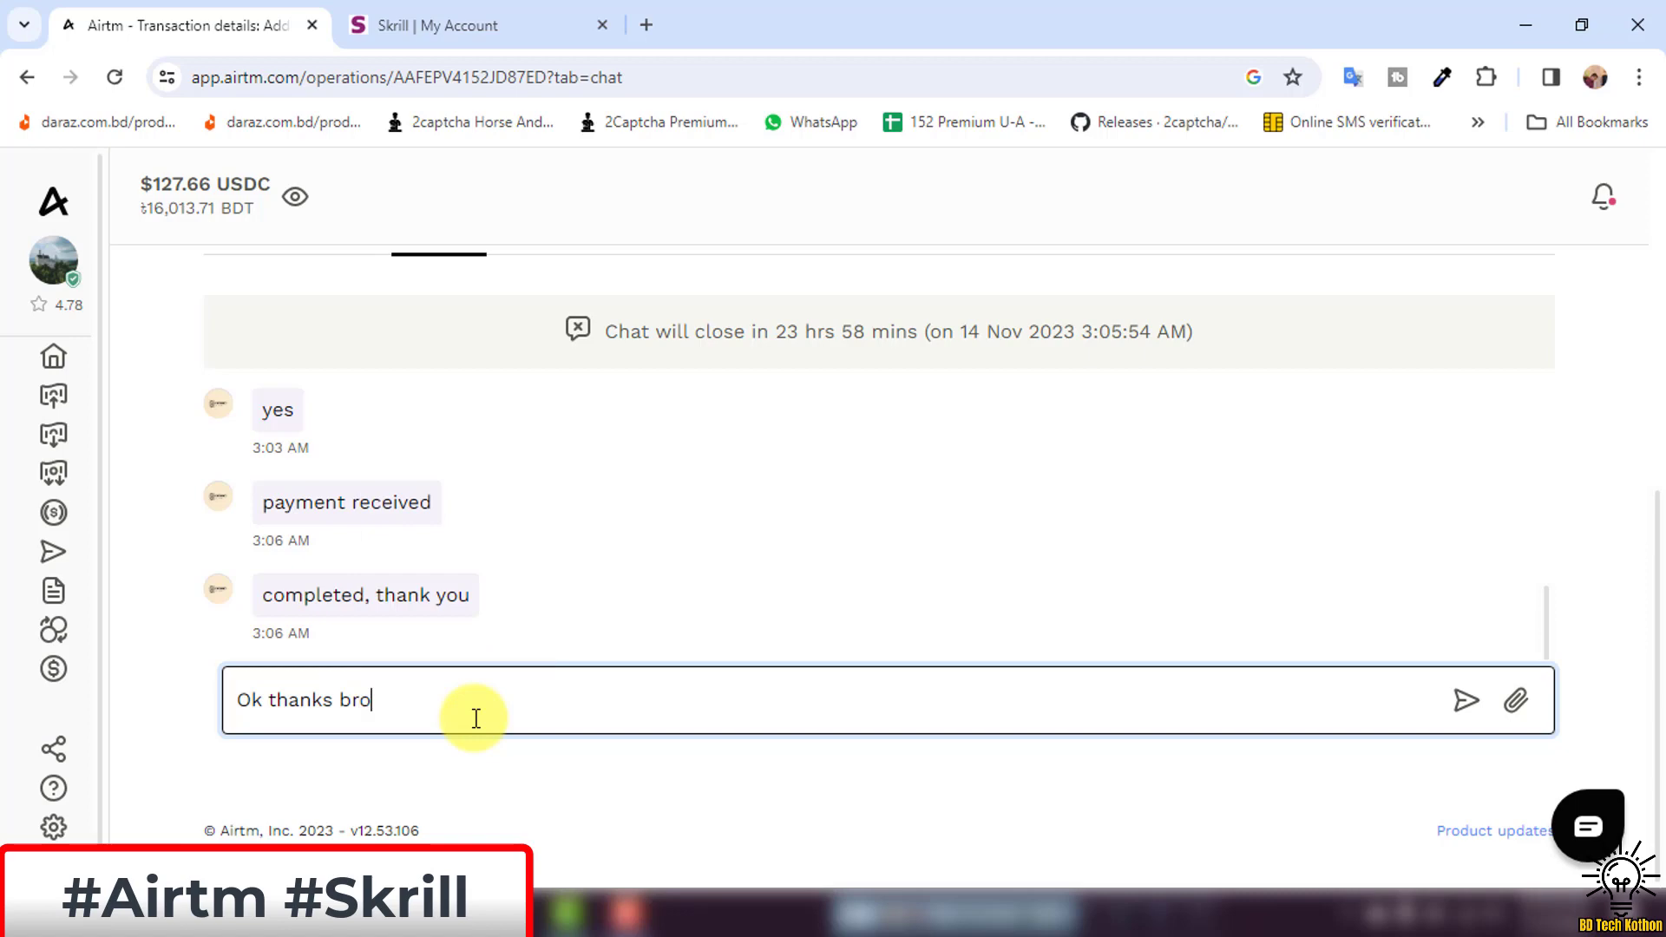
type("nks bro")
key("Return")
left_click(476, 717)
left_click(1068, 495)
scroll(510, 462, "up", 1)
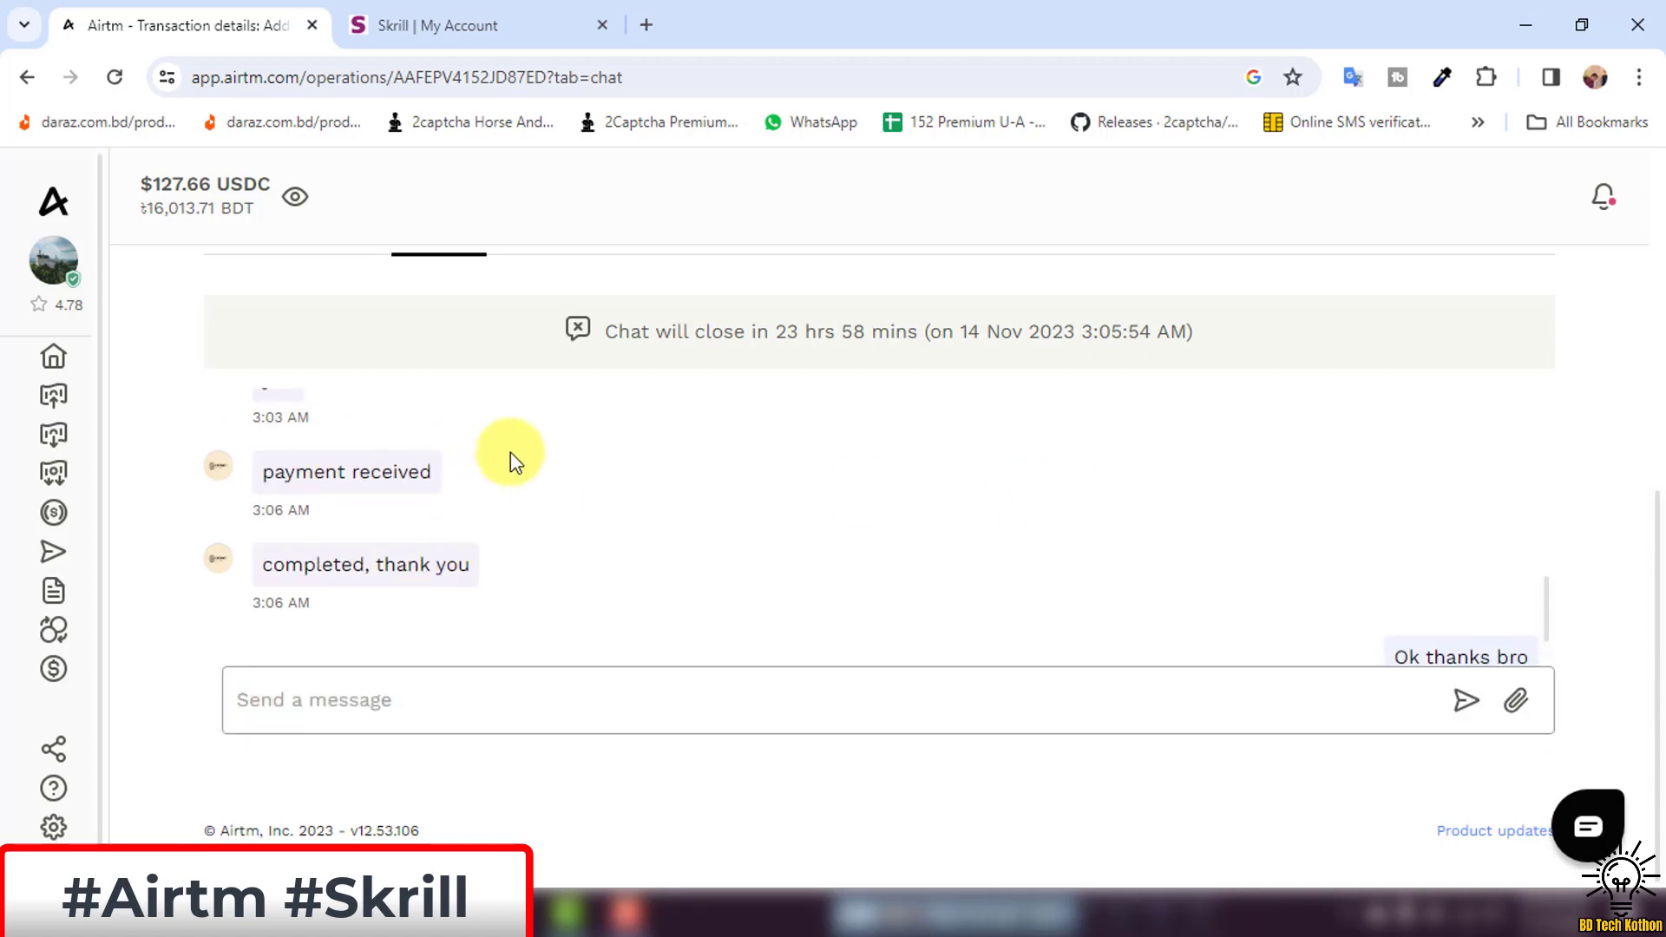
scroll(510, 451, "up", 5)
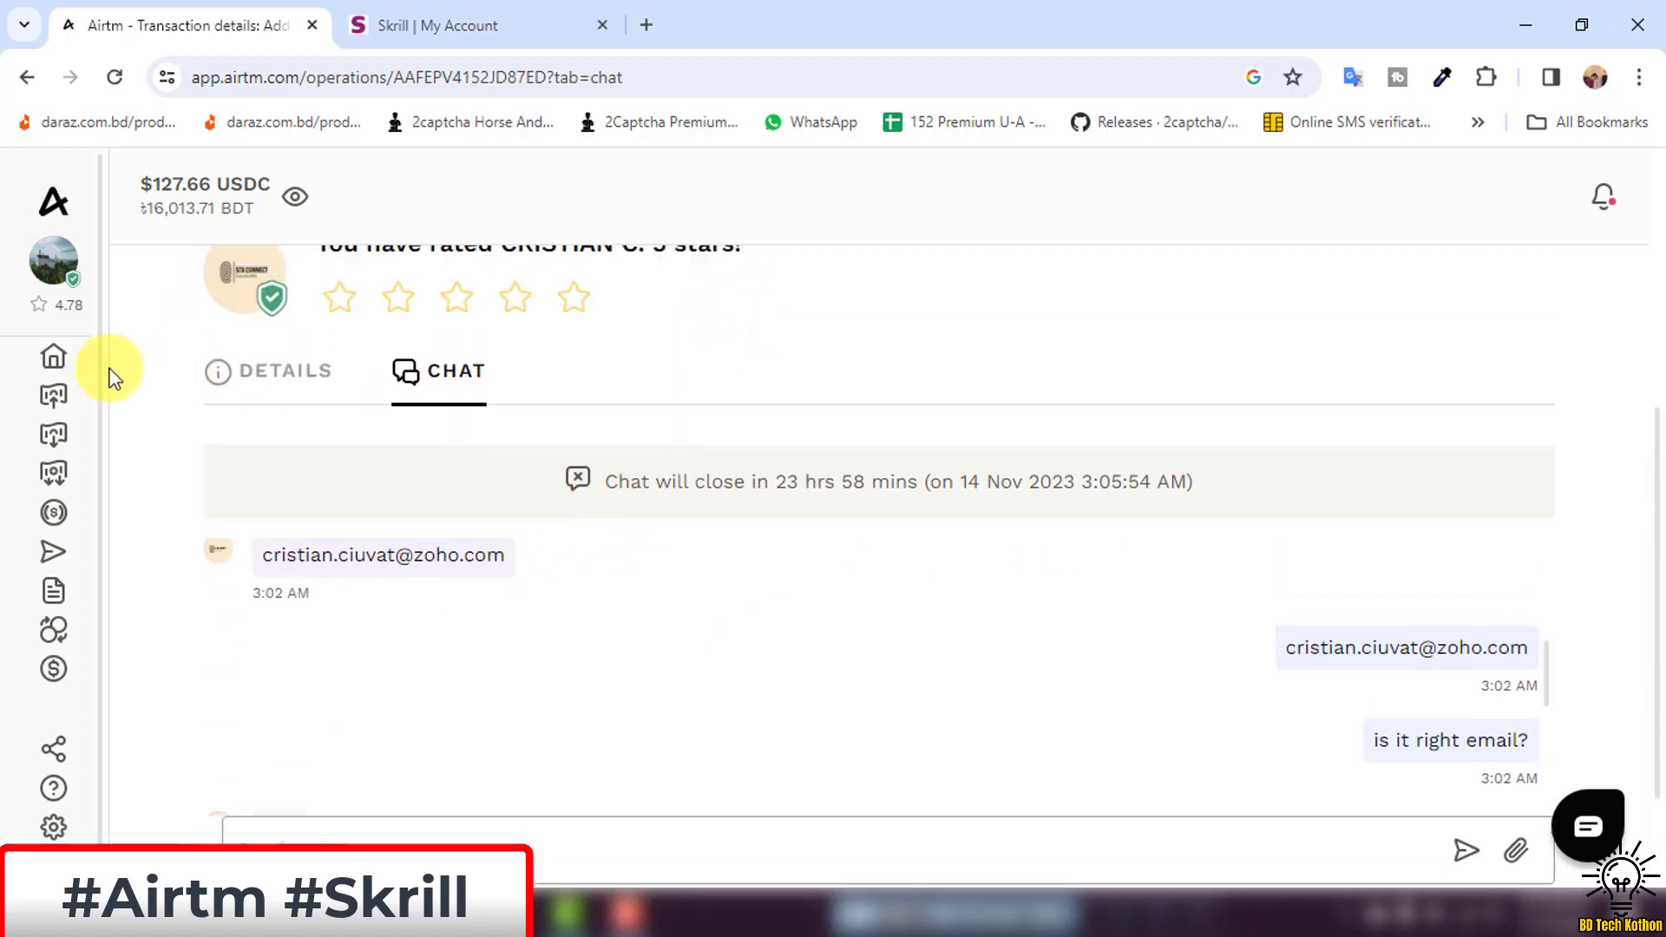
Go to the Airtm home page and recheck the Skrill payment confirmation.
left_click(111, 351)
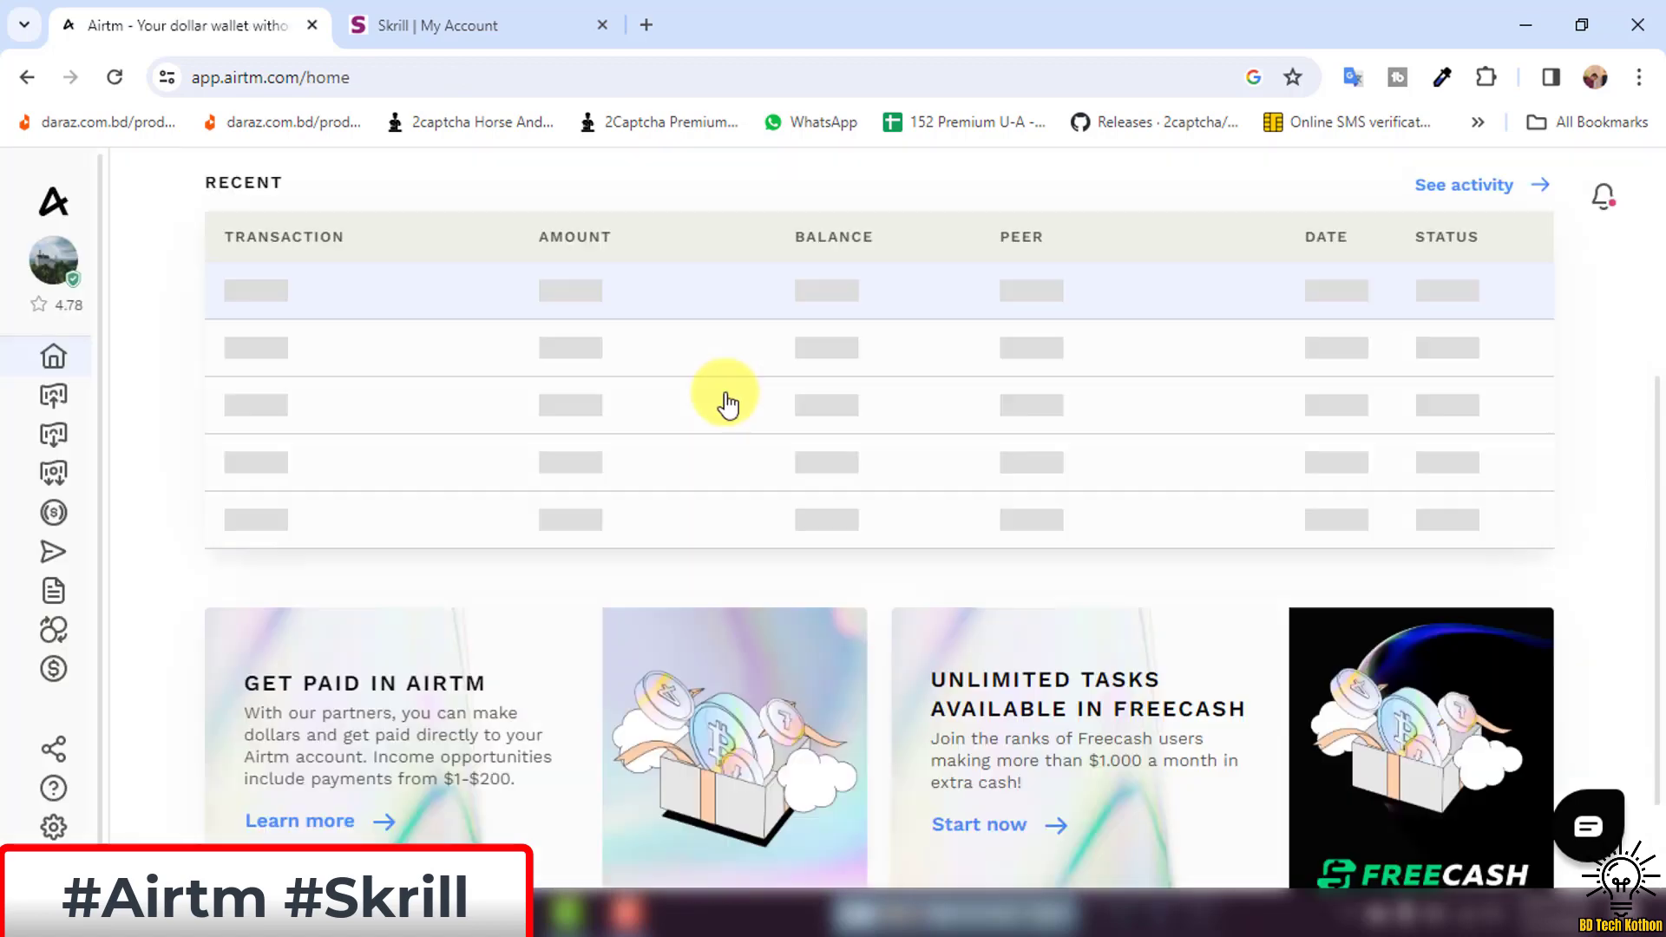
scroll(727, 403, "up", 5)
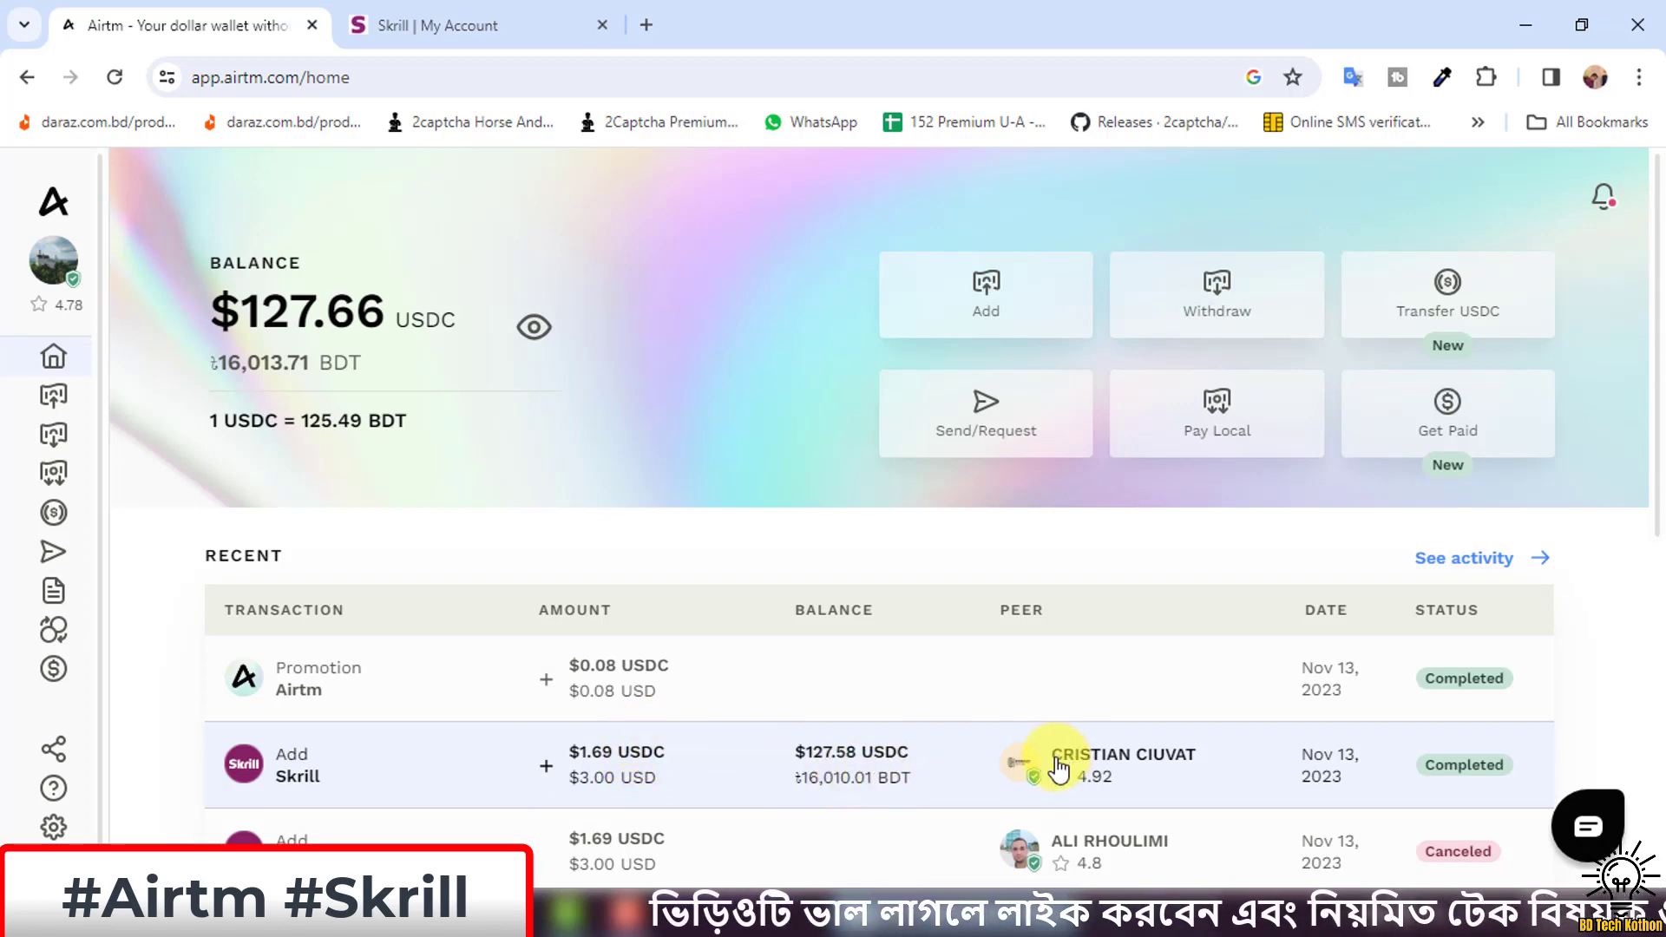
left_click(447, 22)
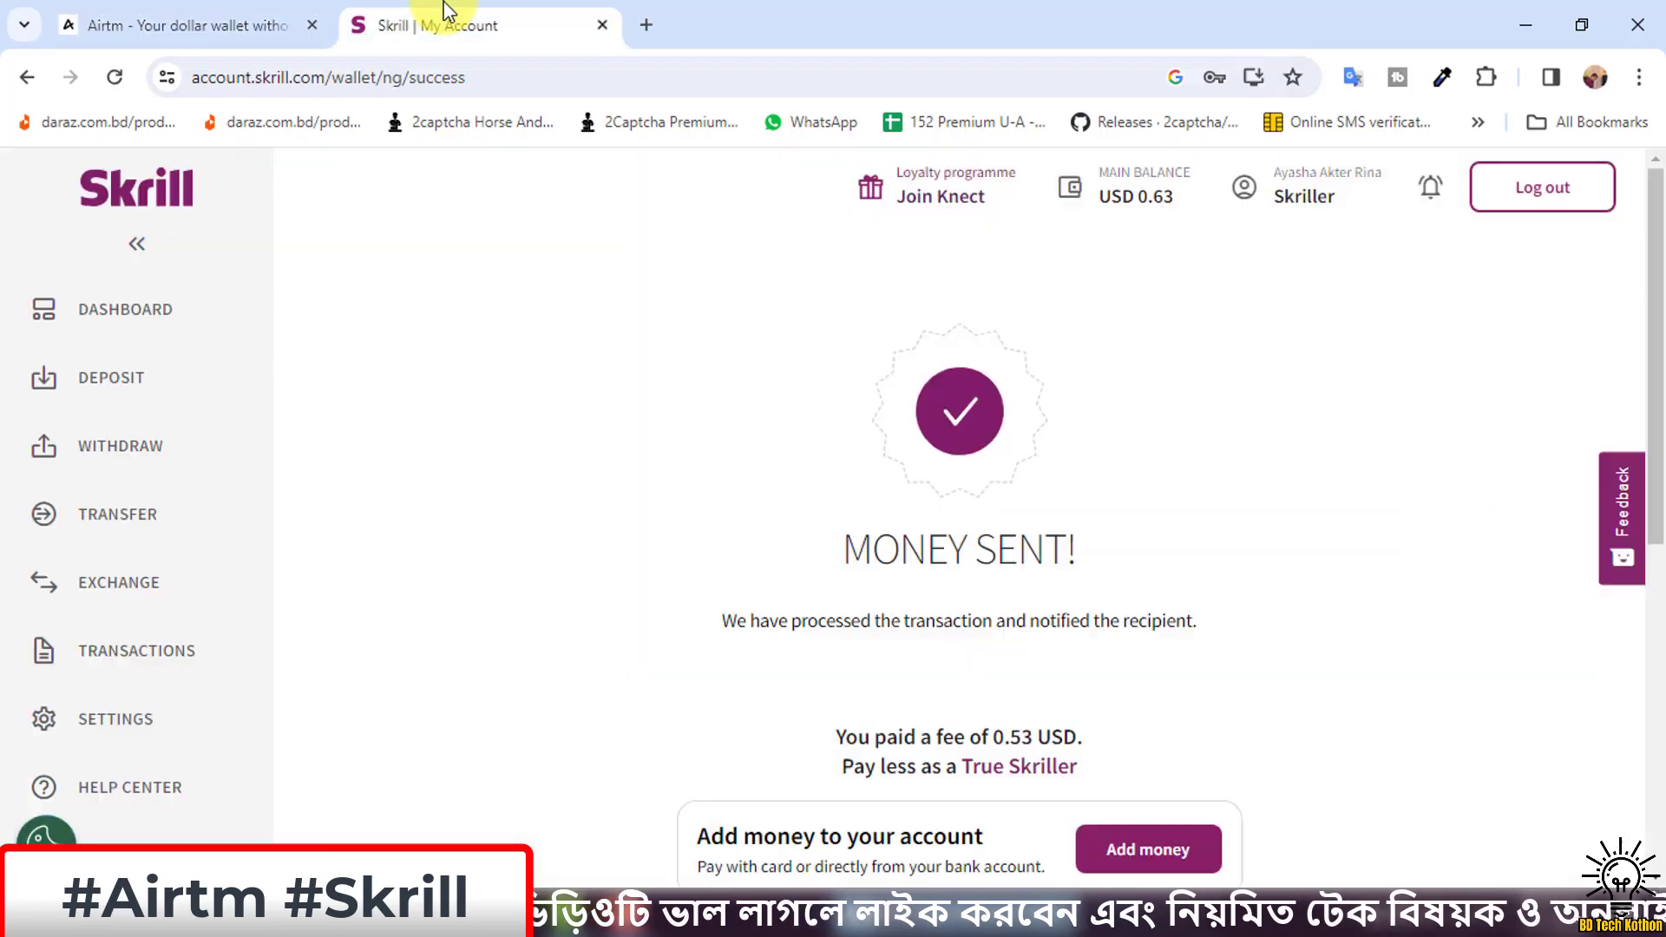
left_click(212, 19)
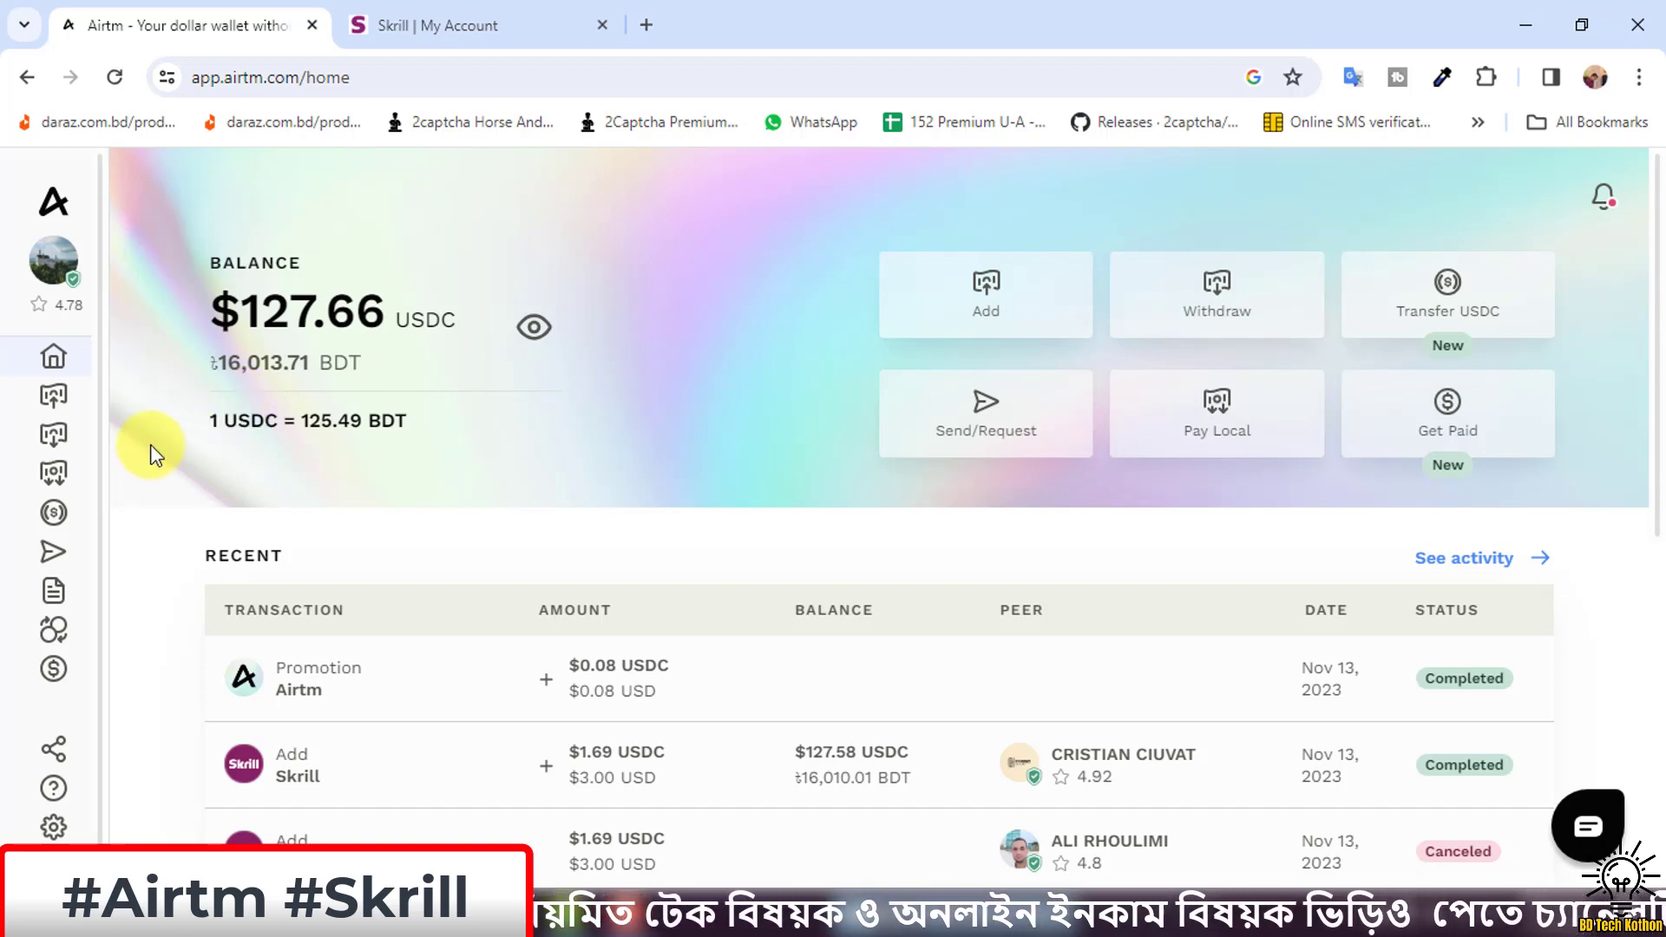
Confirm the $1.69 USDC Skrill add shows Completed in Activity, then return home.
mouse_move(93, 372)
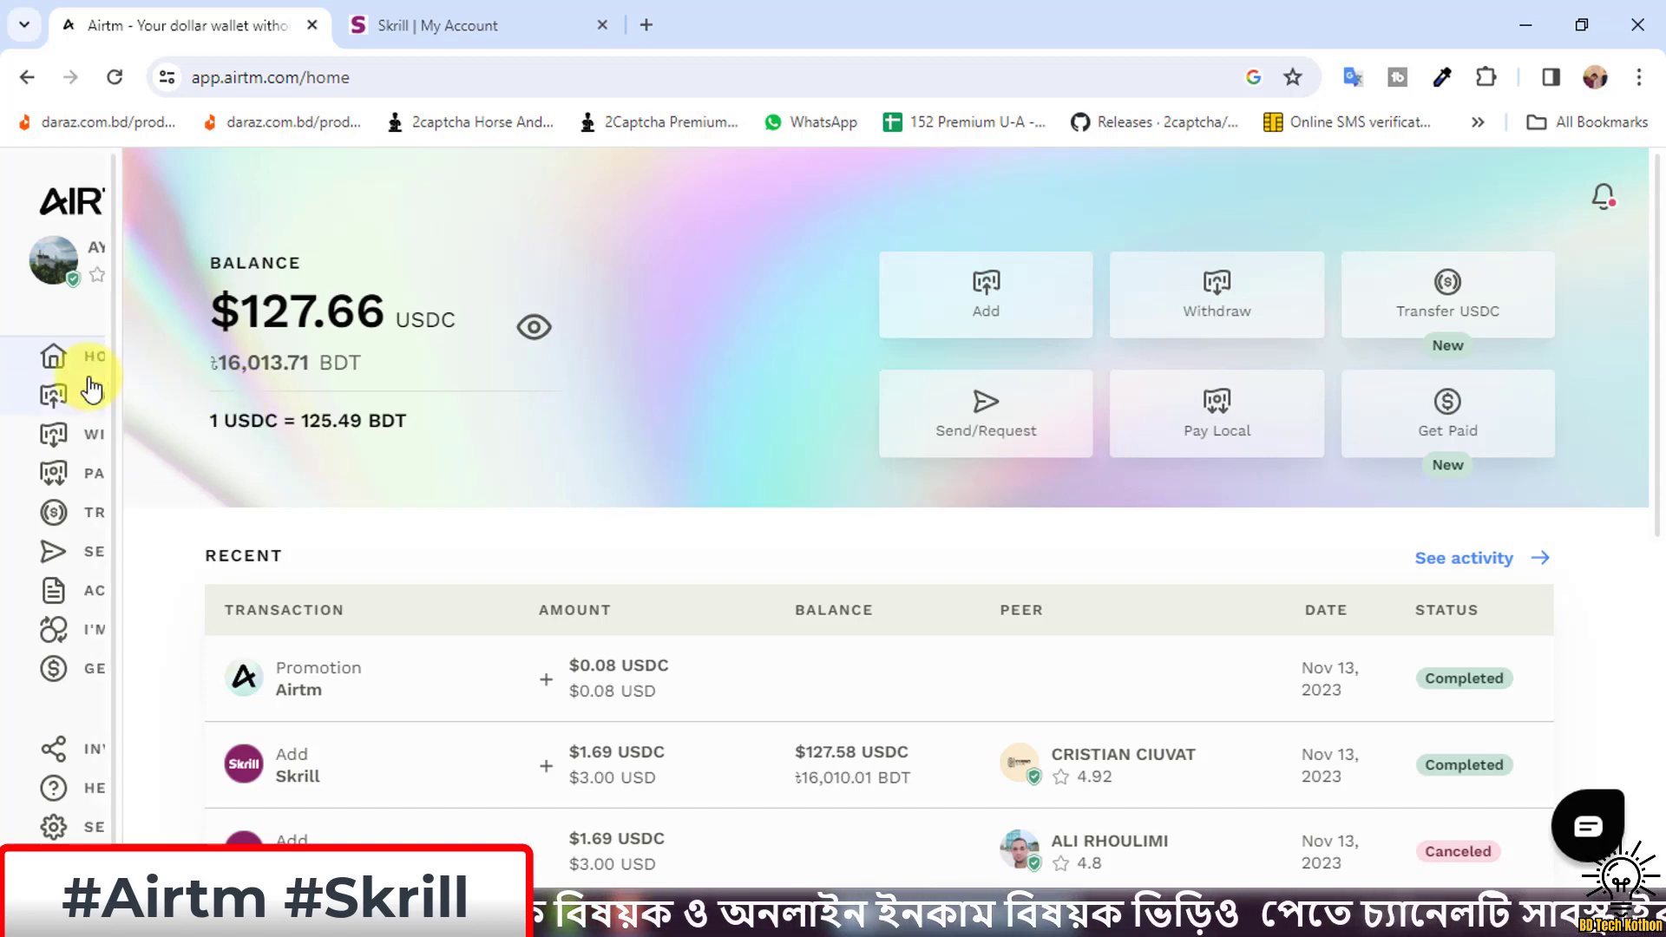
left_click(138, 594)
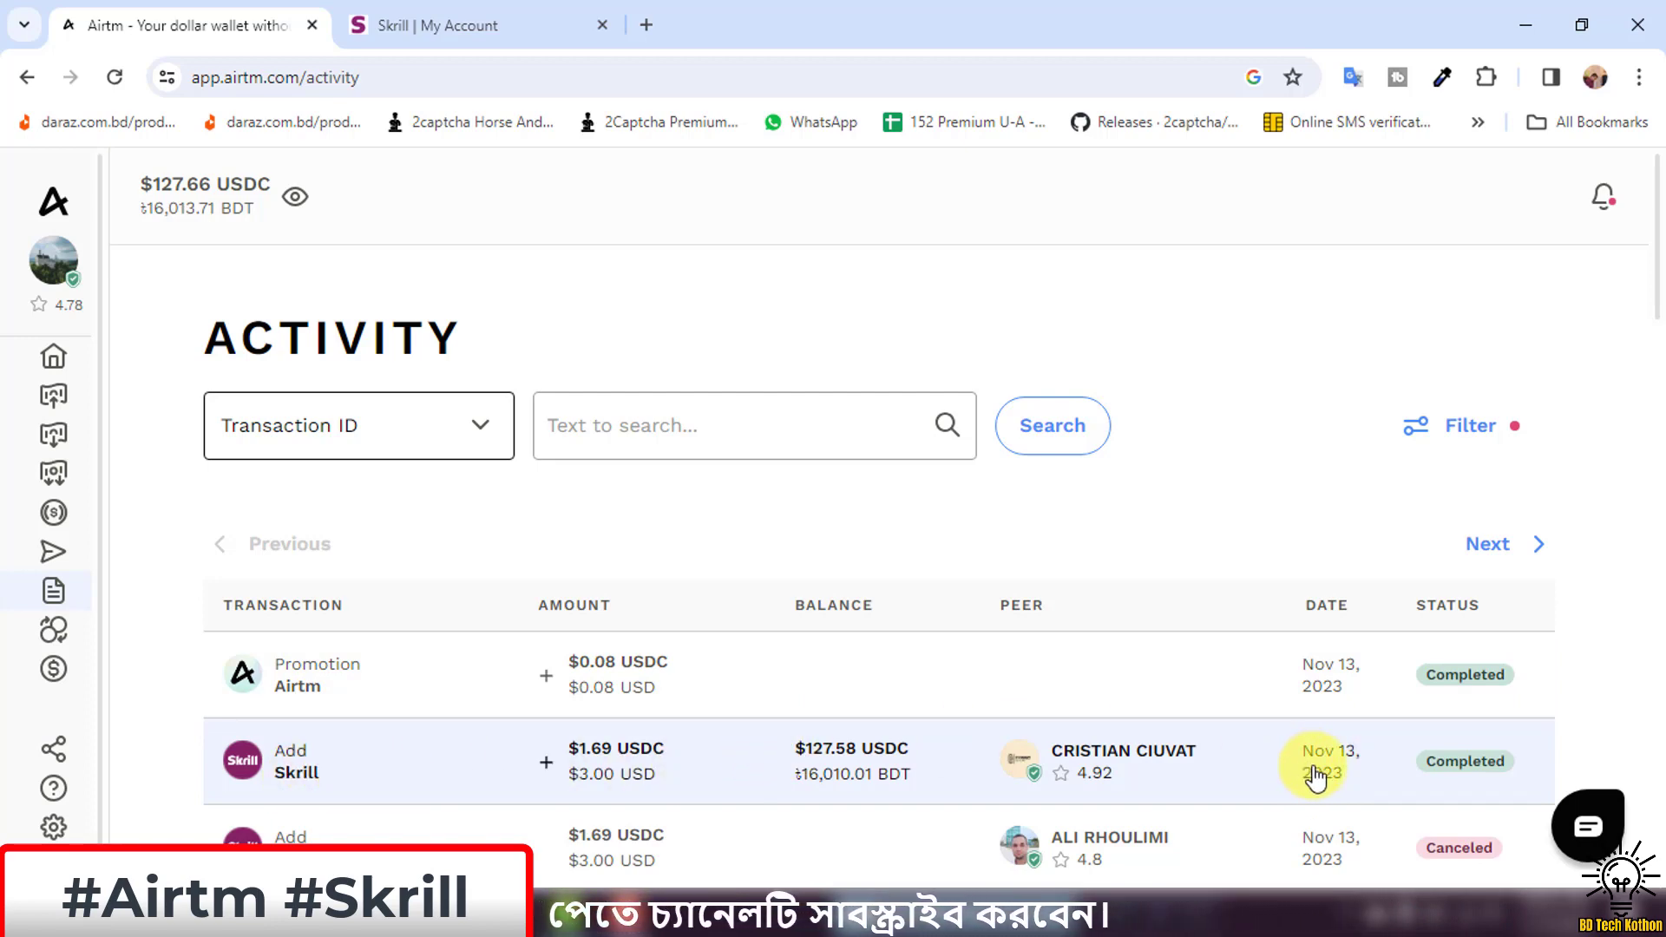
left_click(97, 354)
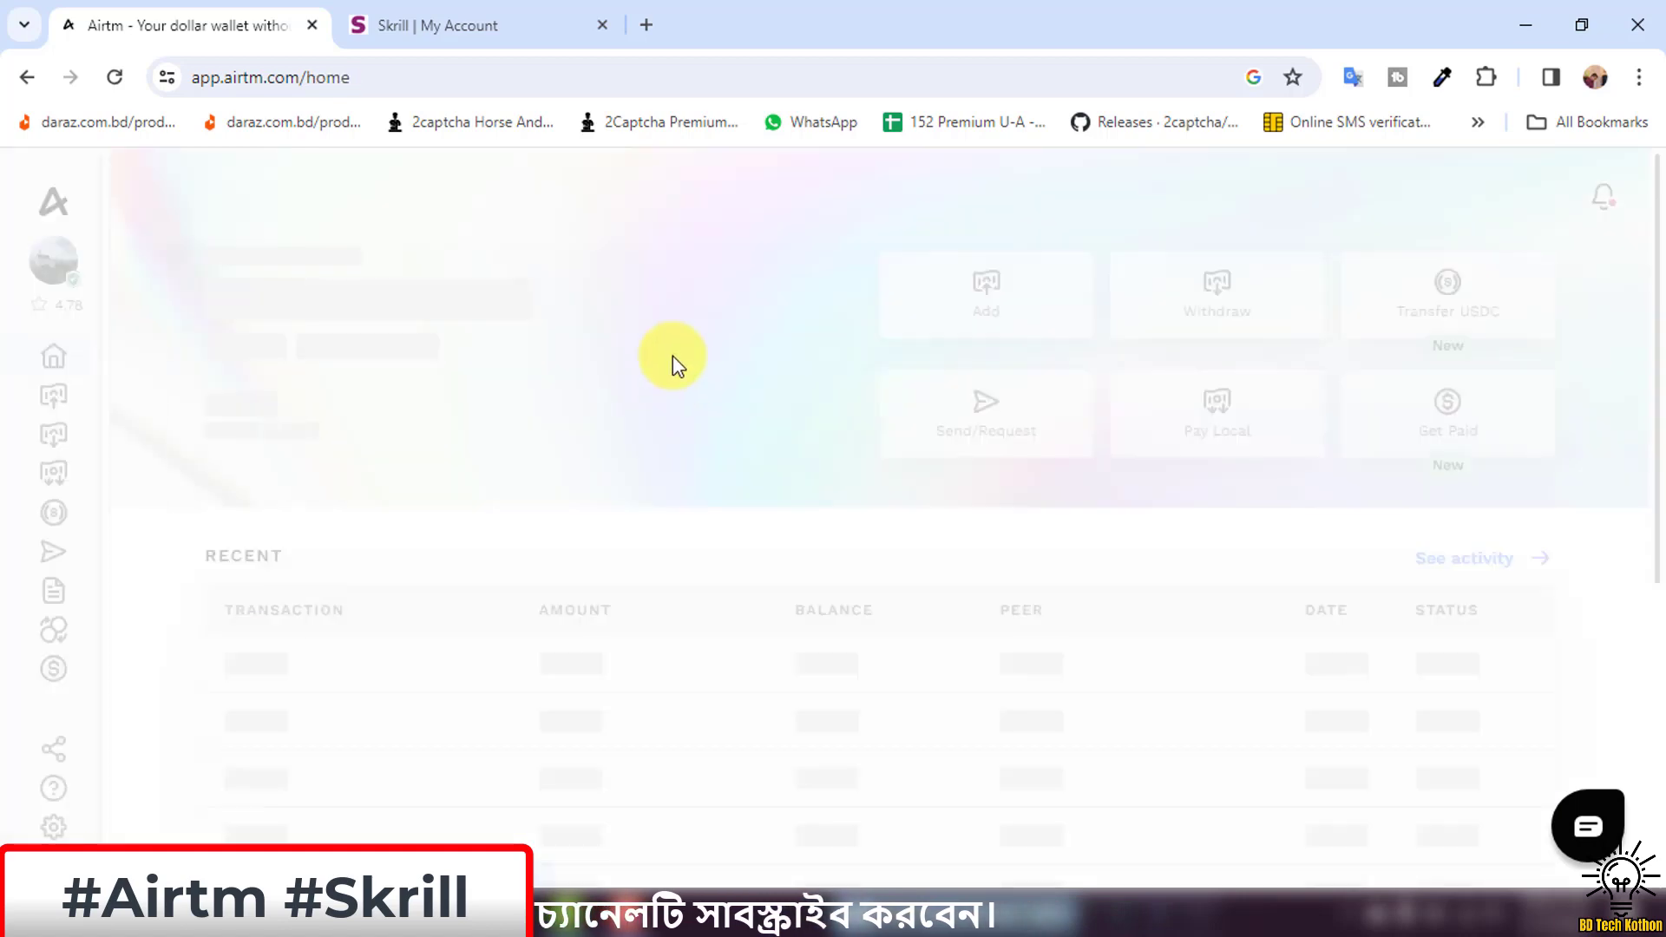